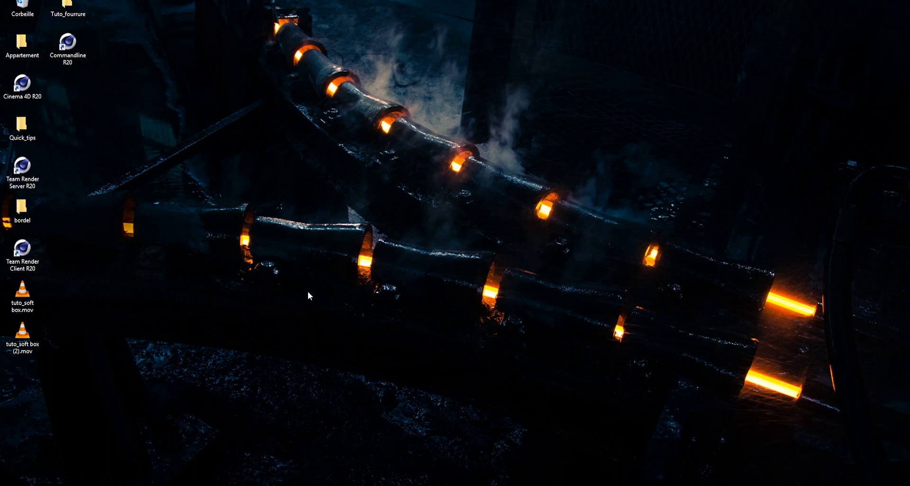
Step: Bring 3ds Max back and move the Slate Material Editor, Render Setup and V-Ray frame buffer aside
key("super+d")
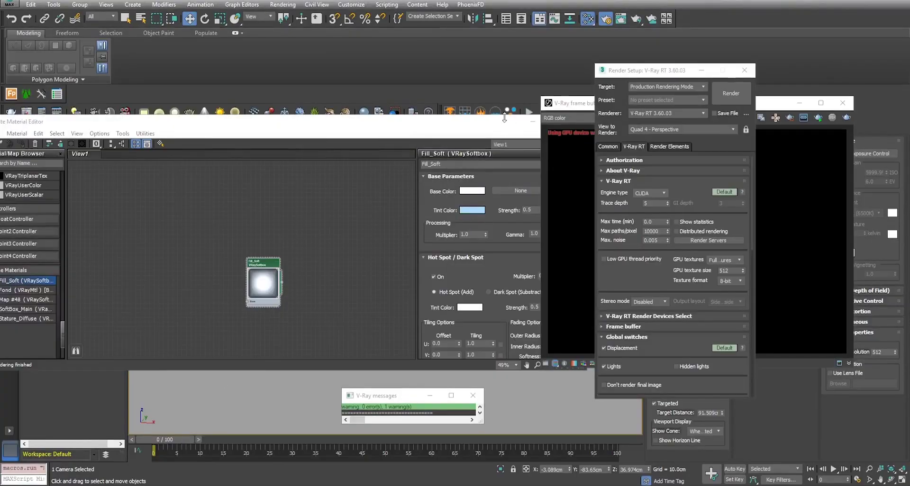
left_click(468, 126)
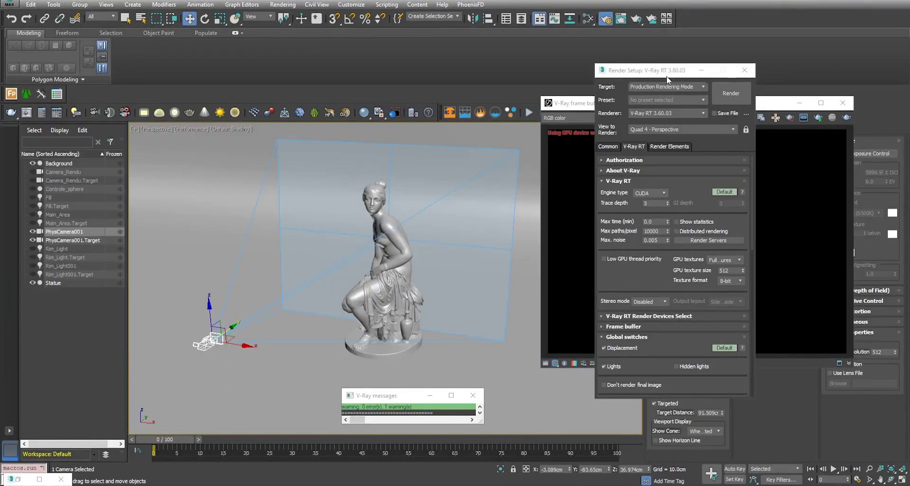
left_click_drag(666, 74, 508, 54)
left_click(800, 103)
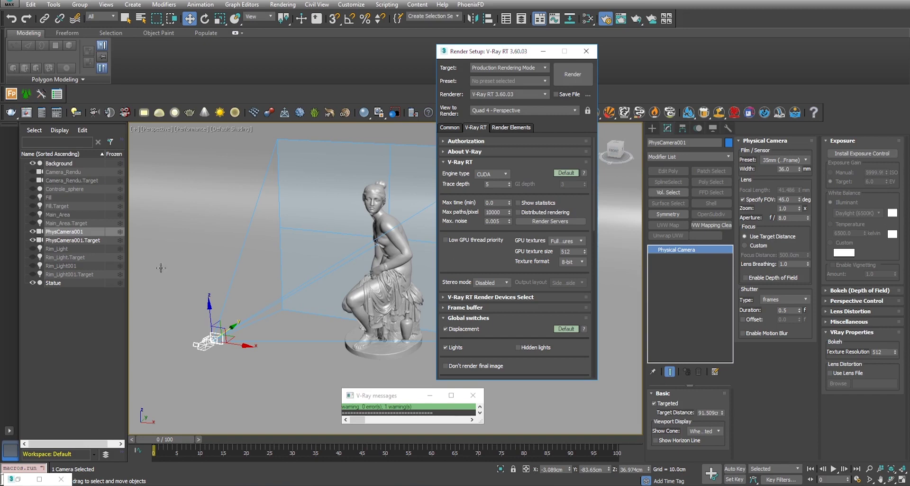
Step: Set the Render Setup target to ActiveShade Mode and minimize Render Setup
left_click(507, 68)
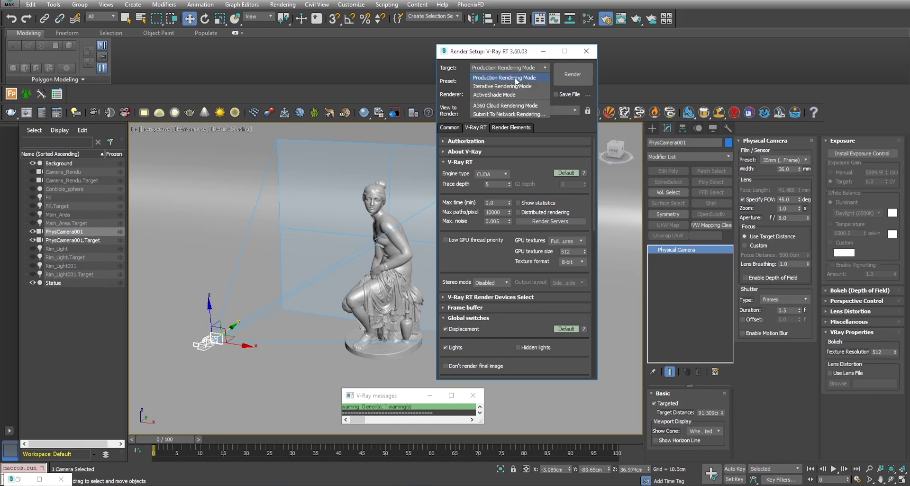
left_click(494, 95)
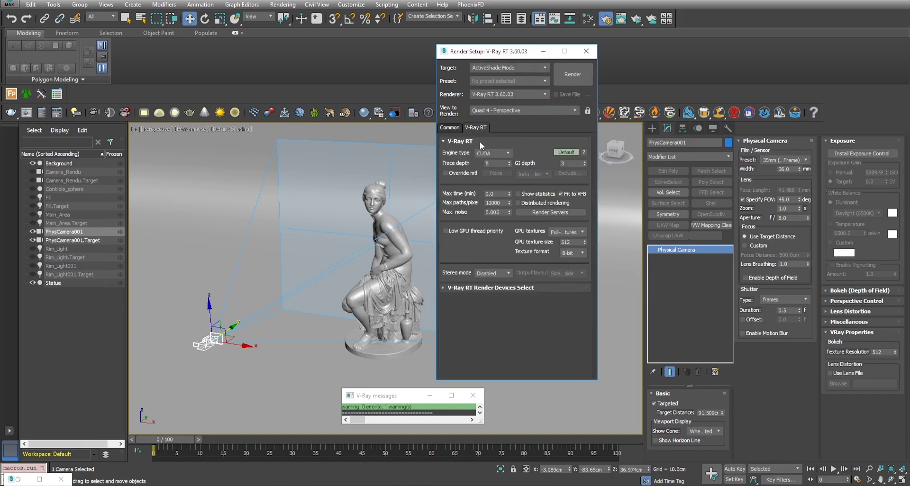
left_click(541, 53)
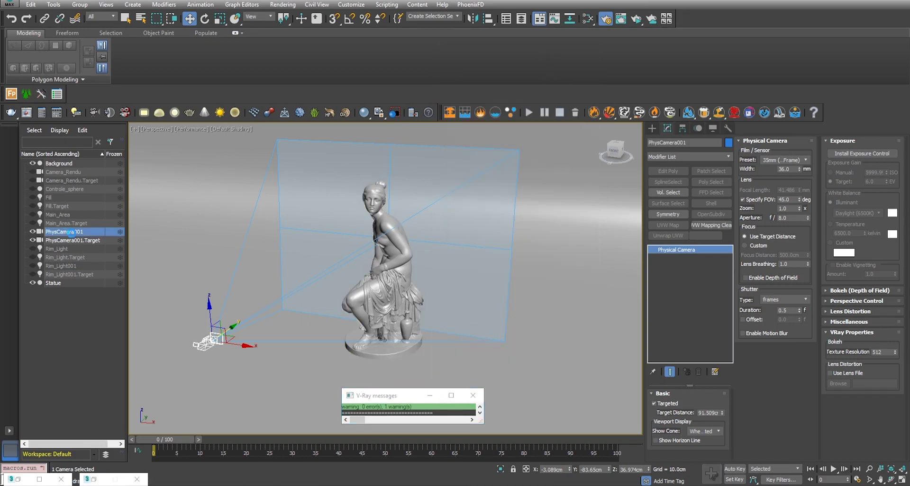
Step: Delete PhysCamera001 and its target, restore a close statue view, and dismiss the V-Ray messages window
key("Delete")
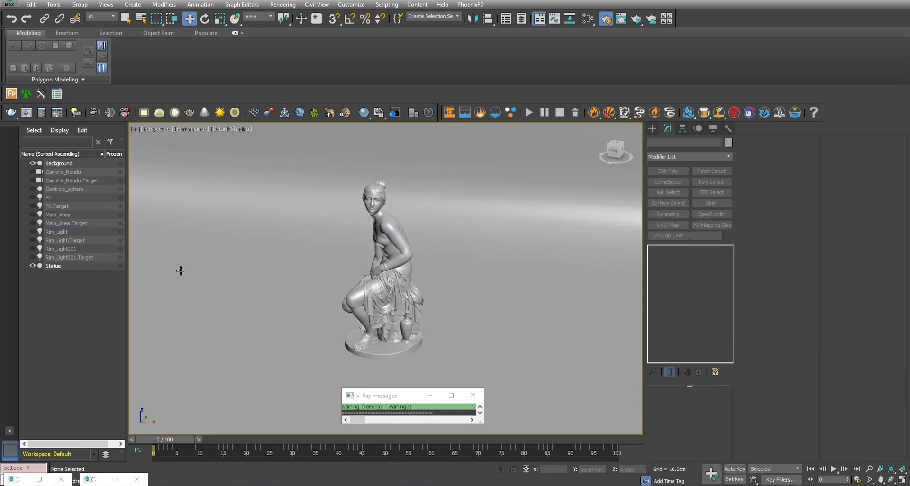
key("shift+z")
key("shift+z")
key("shift+z")
key("shift+z")
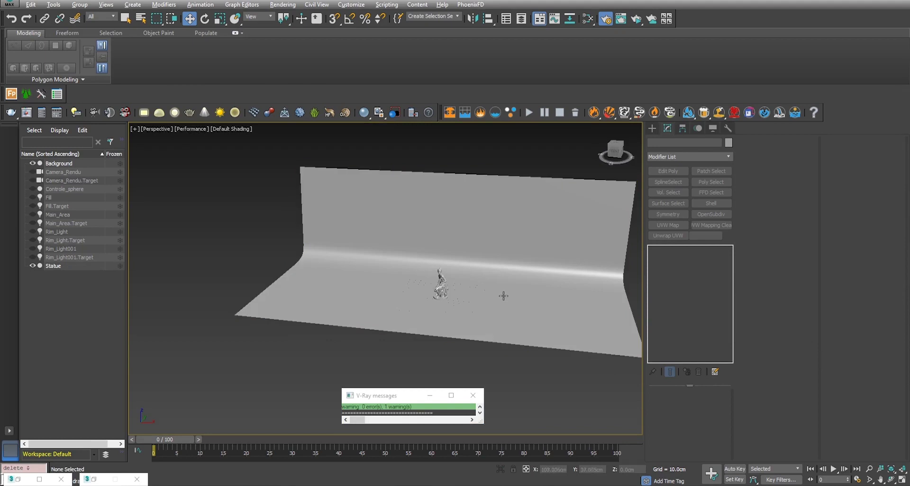
key("shift+z")
key("shift+z")
key("shift+z")
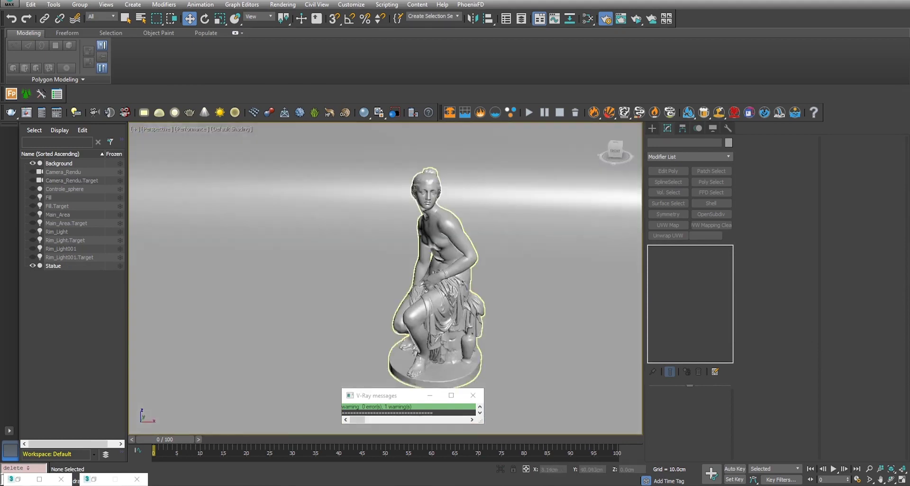
key("shift+z")
left_click(434, 398)
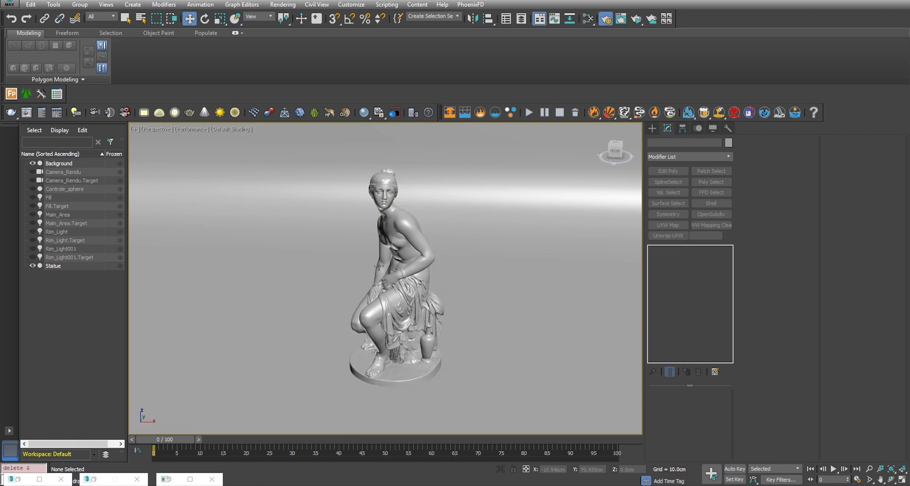
left_click(498, 228)
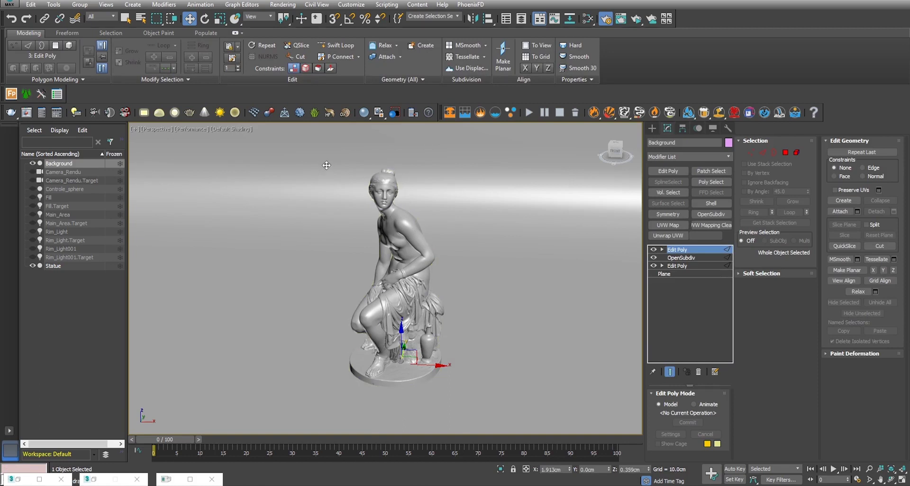
scroll(367, 228, "down", 3)
scroll(367, 227, "down", 3)
scroll(368, 227, "up", 4)
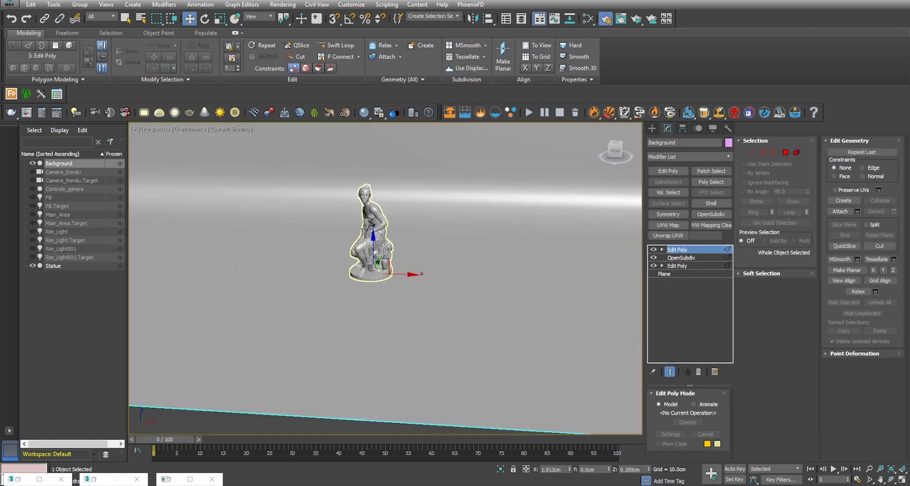
scroll(366, 229, "up", 2)
scroll(410, 272, "up", 2)
scroll(429, 265, "up", 2)
scroll(455, 279, "up", 1)
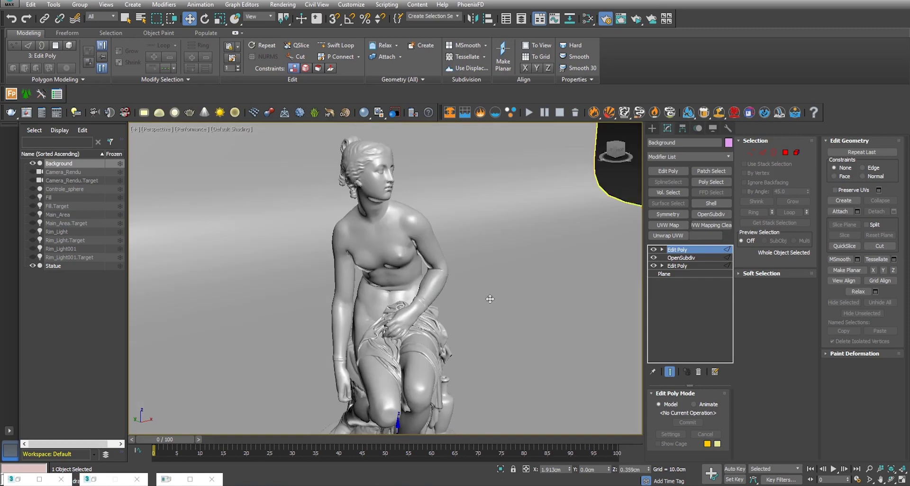
middle_click_drag(485, 297, 469, 307, "alt")
left_click(399, 228)
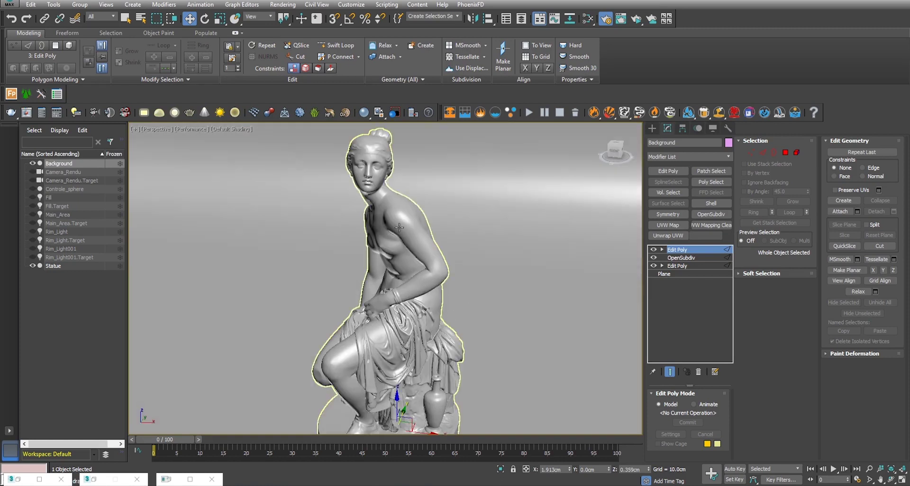
scroll(400, 227, "up", 2)
scroll(394, 211, "up", 1)
scroll(387, 220, "up", 1)
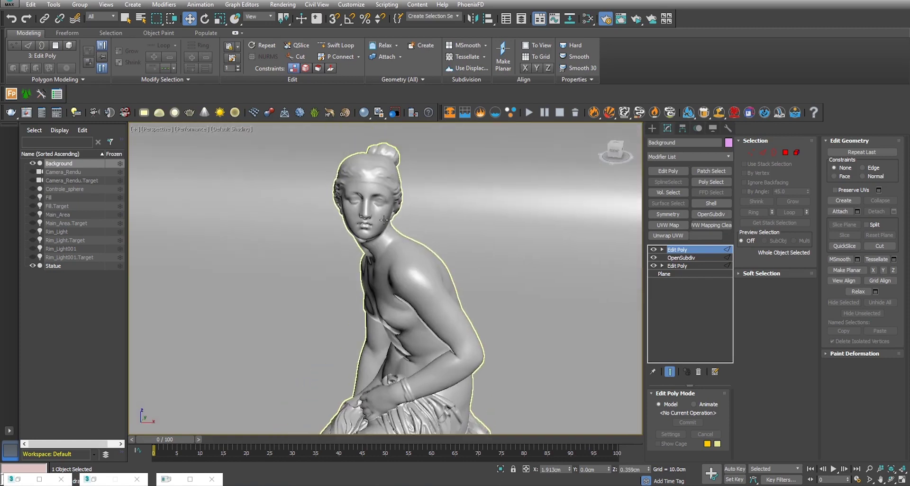
left_click(232, 129)
left_click(270, 223)
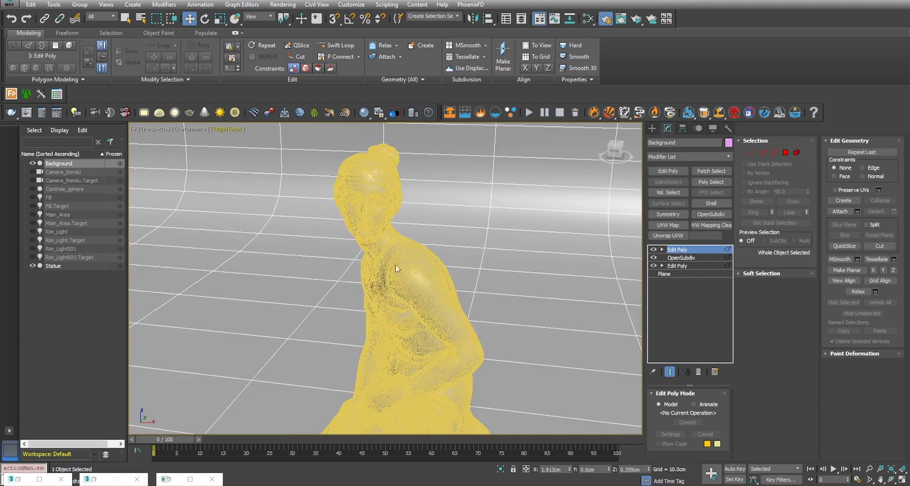
middle_click_drag(395, 265, 386, 239, "alt")
scroll(372, 234, "up", 2)
scroll(369, 243, "up", 2)
scroll(363, 257, "down", 1)
scroll(353, 259, "down", 1)
scroll(358, 275, "down", 2)
scroll(365, 293, "down", 2)
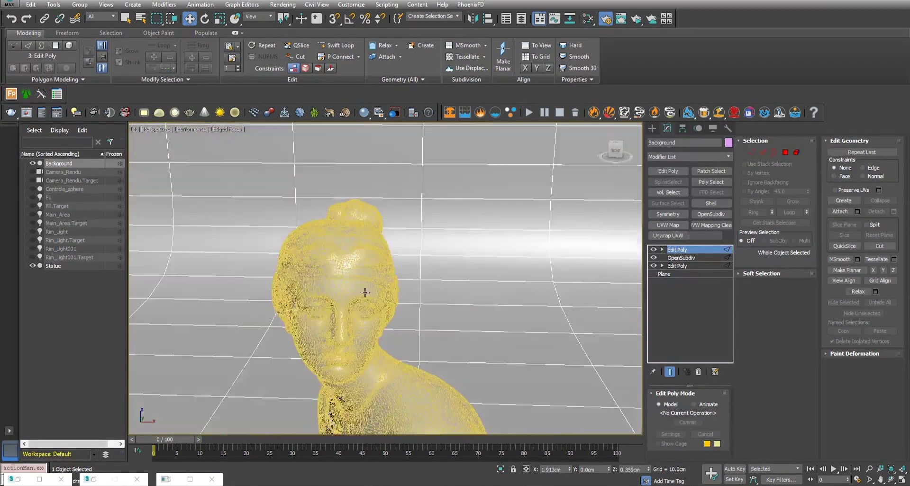
scroll(399, 308, "up", 2)
mouse_move(429, 322)
middle_mouse_down()
mouse_move(443, 317)
mouse_move(432, 312)
mouse_move(426, 247)
middle_mouse_up()
scroll(406, 338, "up", 4)
scroll(427, 246, "down", 2)
mouse_move(417, 308)
middle_mouse_down()
mouse_move(392, 265)
mouse_move(399, 293)
mouse_move(375, 332)
middle_mouse_up()
scroll(399, 292, "down", 1)
scroll(362, 284, "down", 2)
scroll(348, 297, "down", 2)
mouse_move(348, 297)
middle_mouse_down("alt")
mouse_move(360, 308)
mouse_move(425, 280)
middle_mouse_up("alt")
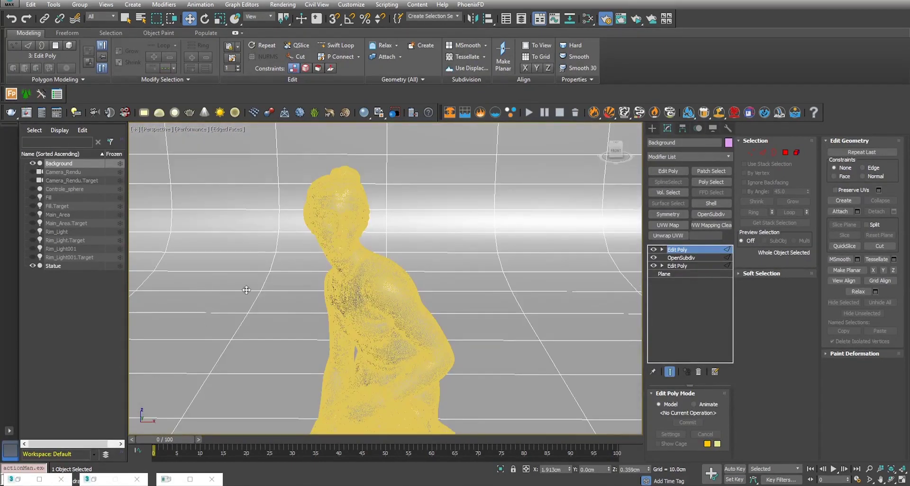
left_click(227, 130)
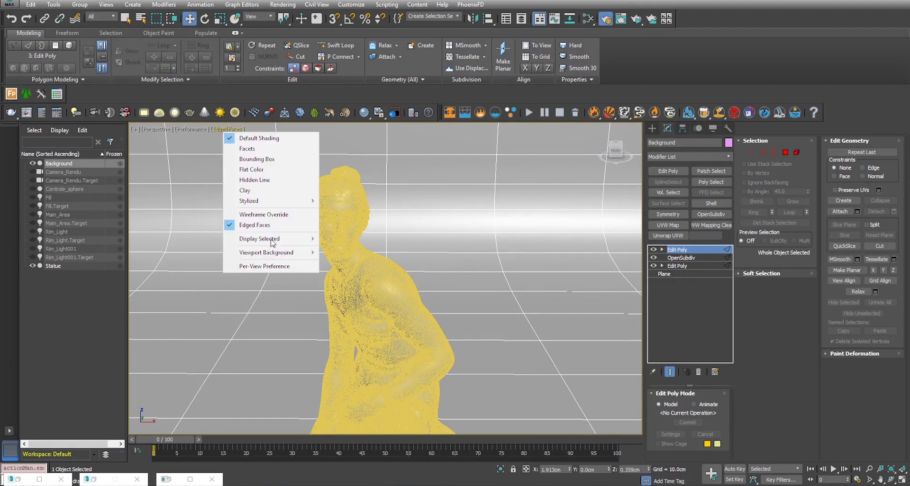
left_click(265, 225)
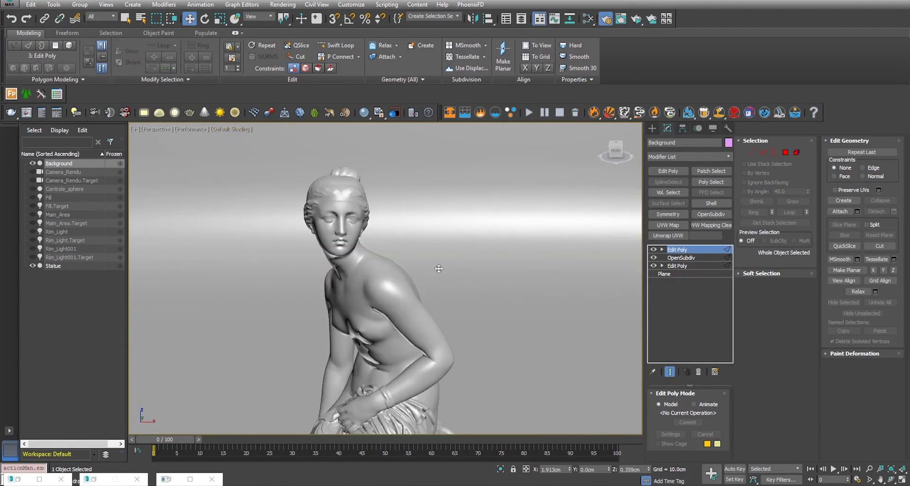
key("shift+f")
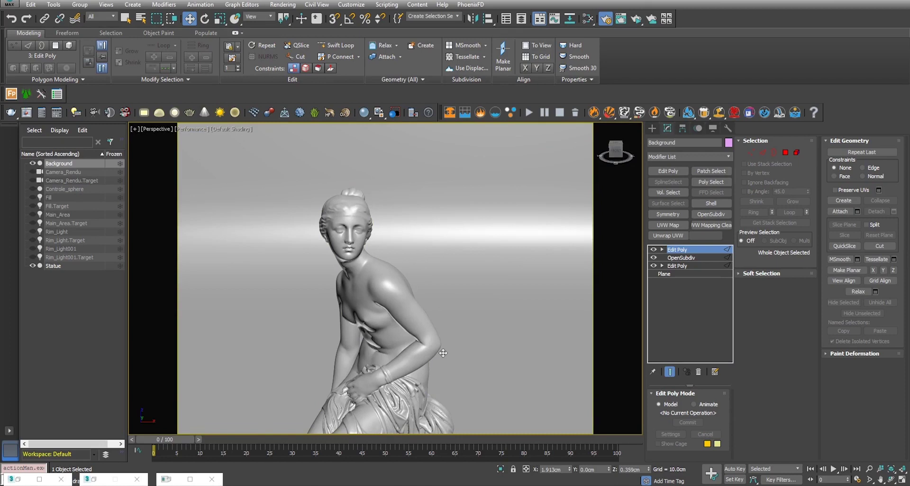
Step: Frame the statue from the front in the Perspective viewport
scroll(431, 383, "down", 3)
middle_click_drag(430, 383, 395, 317, "alt")
scroll(395, 317, "up", 3)
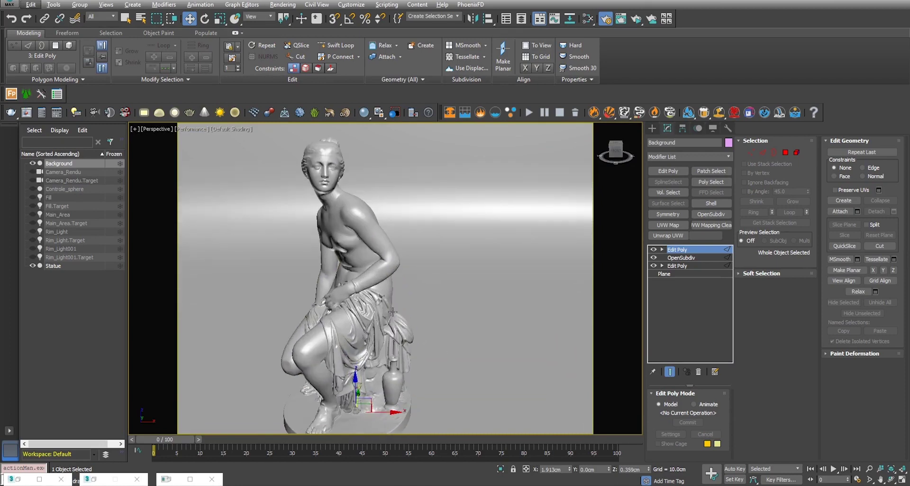
scroll(395, 317, "up", 2)
mouse_move(416, 345)
middle_mouse_down()
mouse_move(421, 368)
mouse_move(406, 358)
middle_mouse_up()
scroll(405, 357, "up", 1)
scroll(407, 359, "up", 1)
middle_click_drag(411, 349, 413, 338)
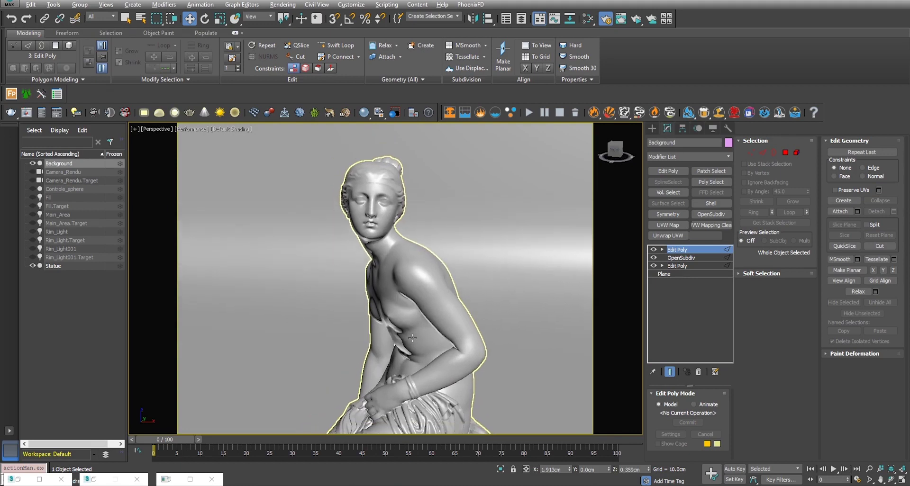
scroll(414, 340, "down", 1)
scroll(416, 350, "down", 1)
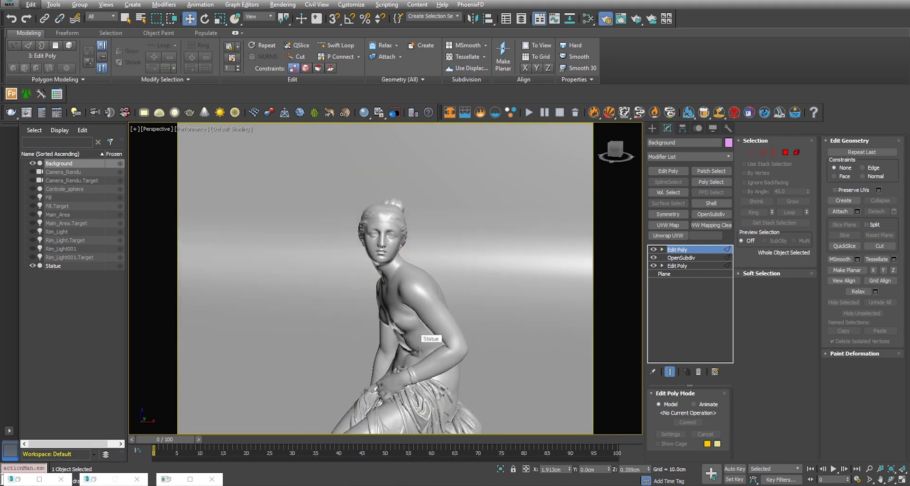
middle_click_drag(417, 351, 407, 340)
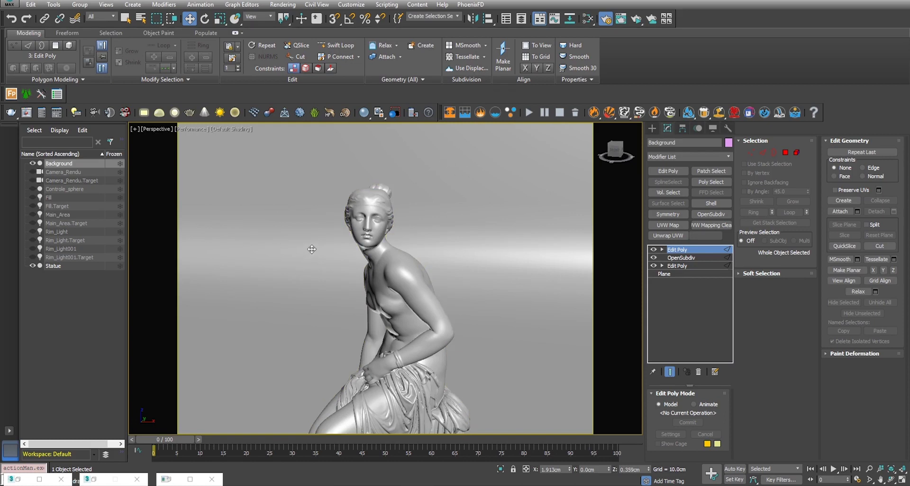
Step: Create a physical camera from this view, then return to Perspective to inspect its frustum
key("ctrl+c")
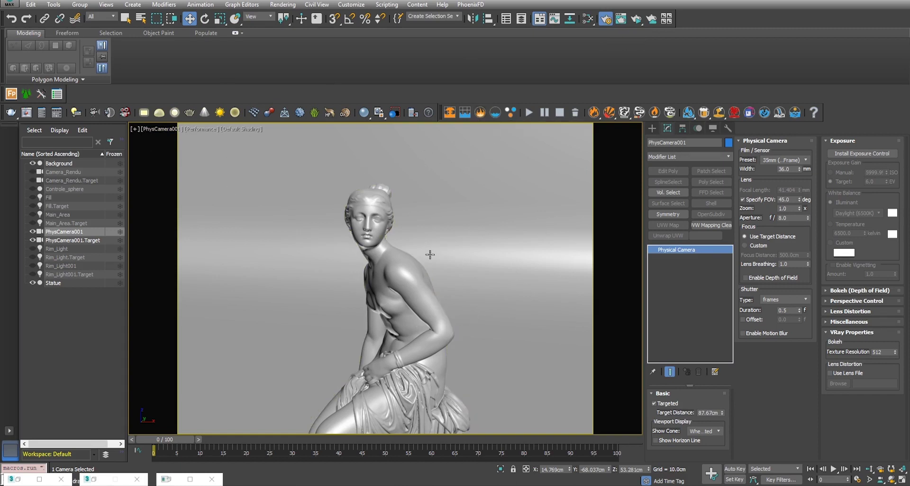
key("p")
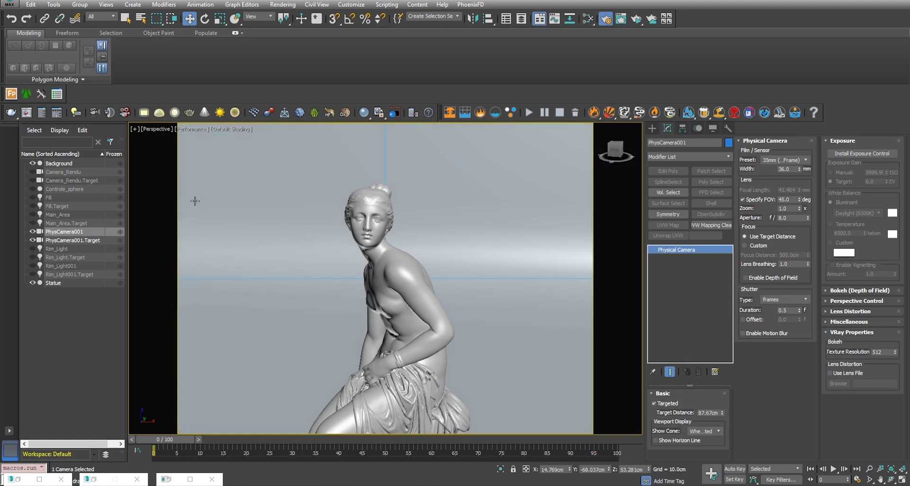
key("shift+f")
scroll(358, 265, "down", 8)
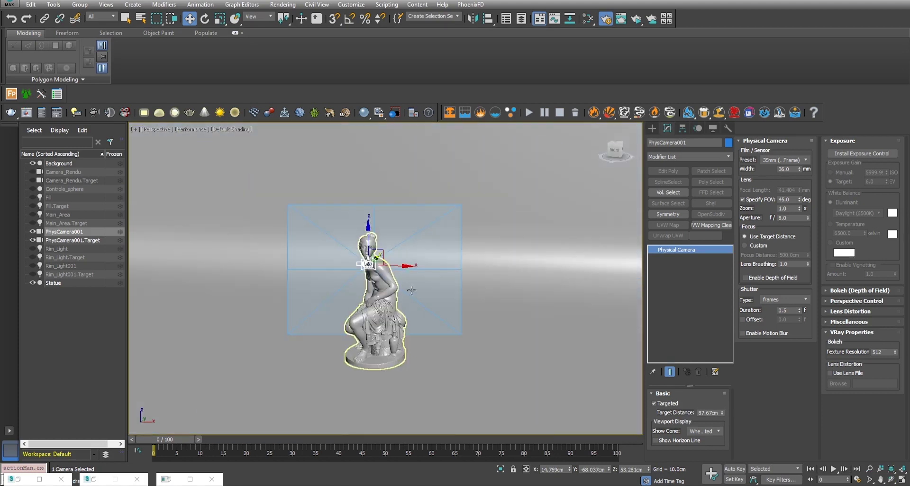
middle_click_drag(357, 266, 359, 302, "alt")
mouse_move(459, 319)
middle_mouse_down("alt")
mouse_move(403, 325)
mouse_move(403, 314)
mouse_move(428, 311)
mouse_move(443, 340)
middle_mouse_up("alt")
mouse_move(381, 348)
middle_mouse_down("alt")
mouse_move(474, 318)
mouse_move(420, 346)
mouse_move(508, 332)
mouse_move(365, 327)
mouse_move(380, 315)
middle_mouse_up("alt")
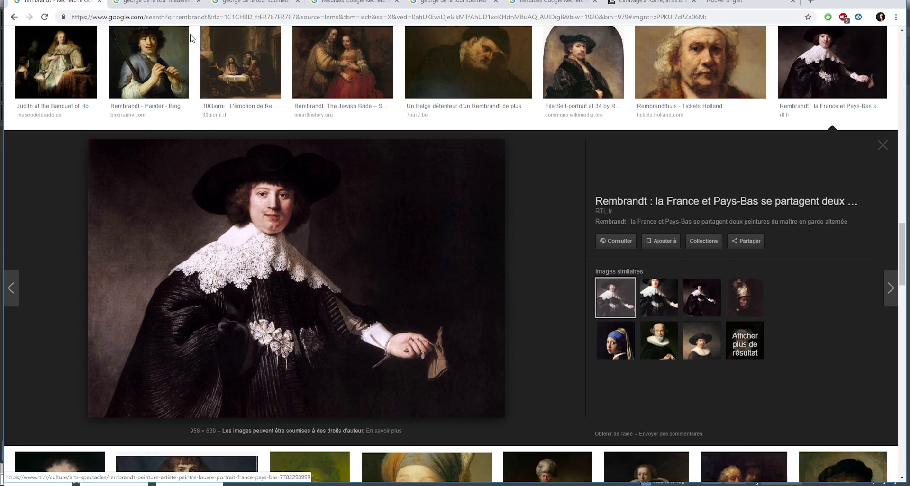
Step: Browse the Georges de La Tour, Rembrandt and Caravaggio reference-painting tabs in Chrome, then return to 3ds Max
key("ctrl+Tab")
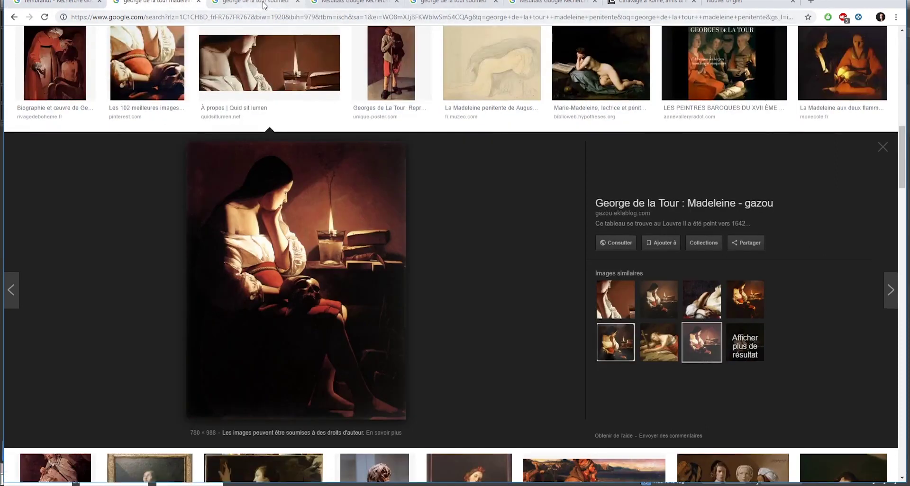
left_click(247, 7)
left_click(164, 5)
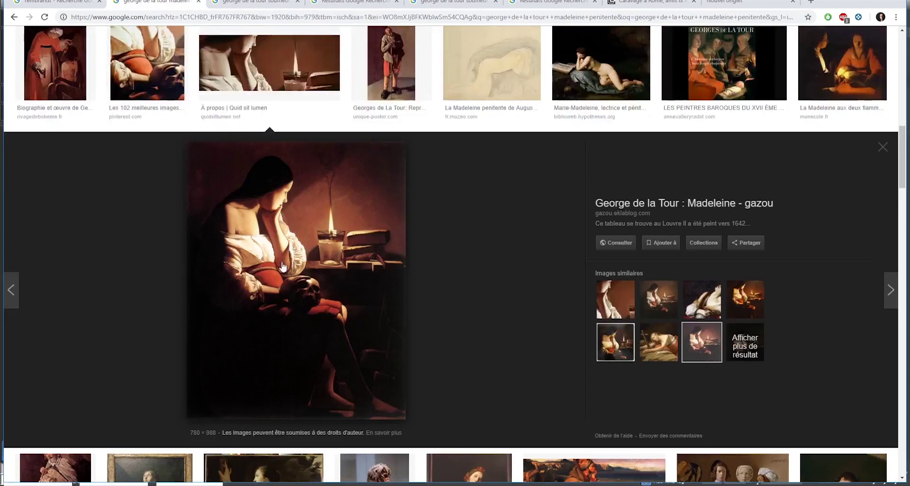
left_click(248, 6)
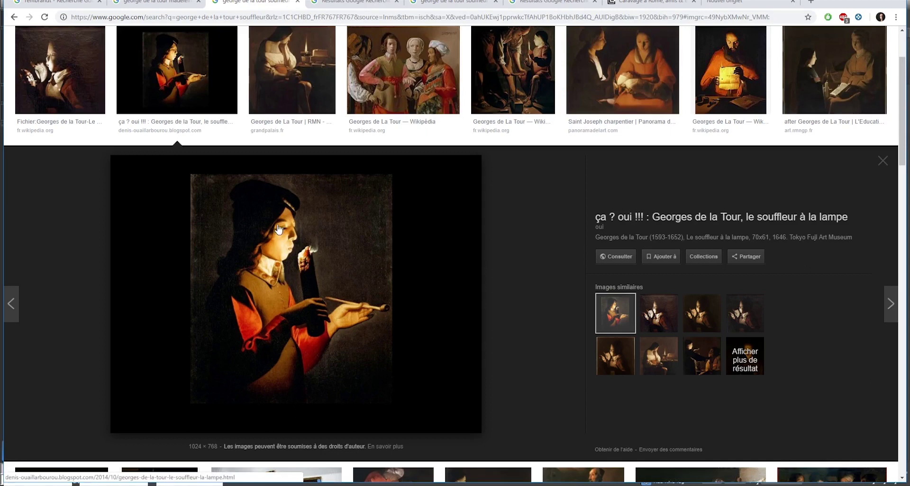
left_click(351, 4)
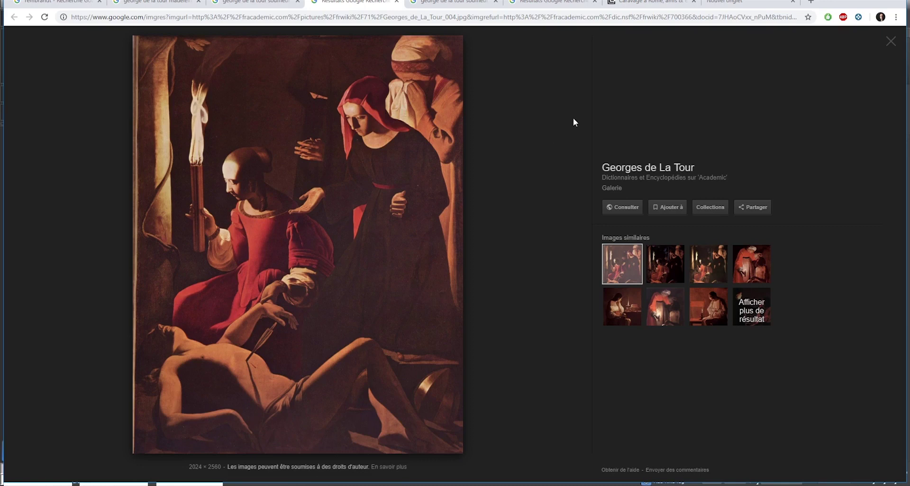
left_click(455, 4)
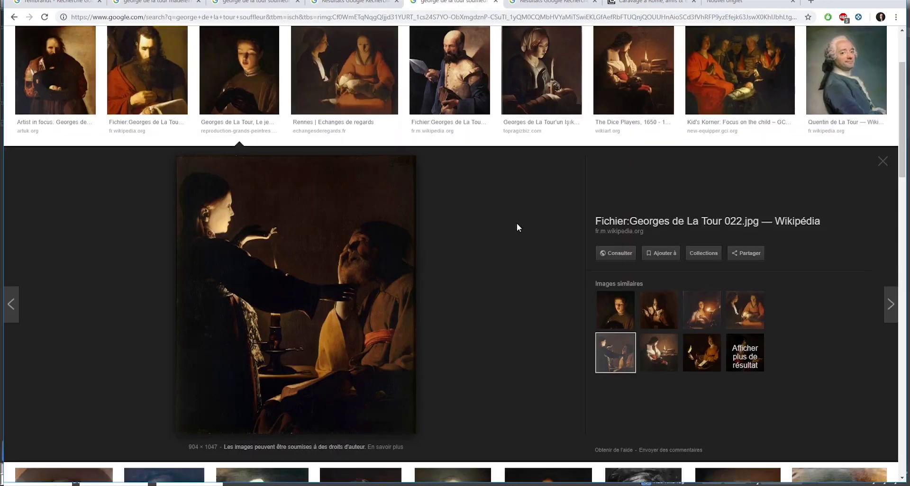
left_click(533, 4)
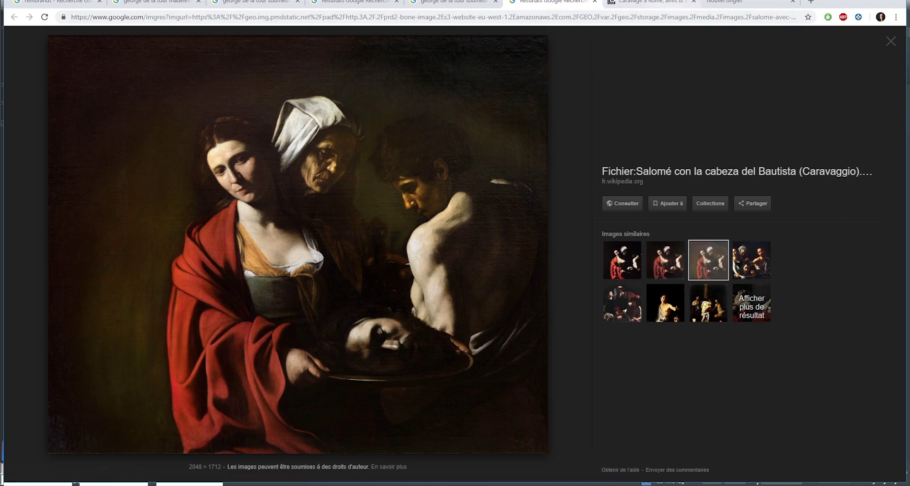
left_click(659, 2)
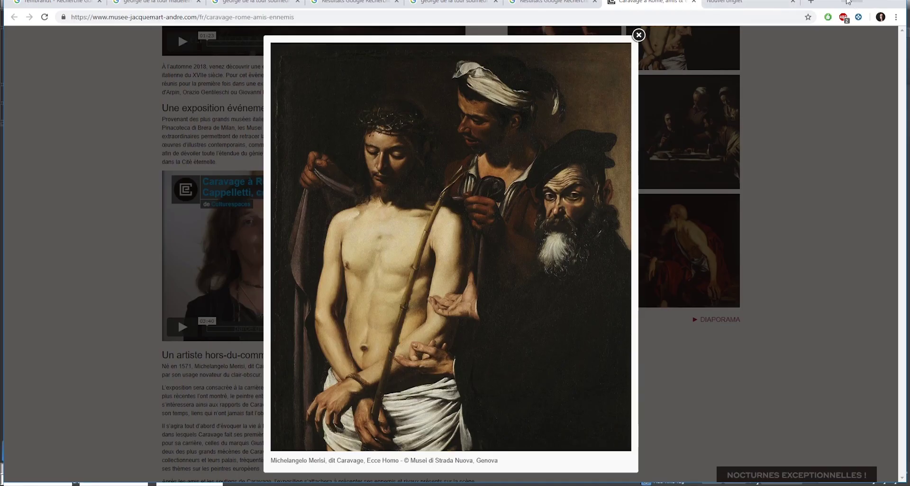
left_click(849, 2)
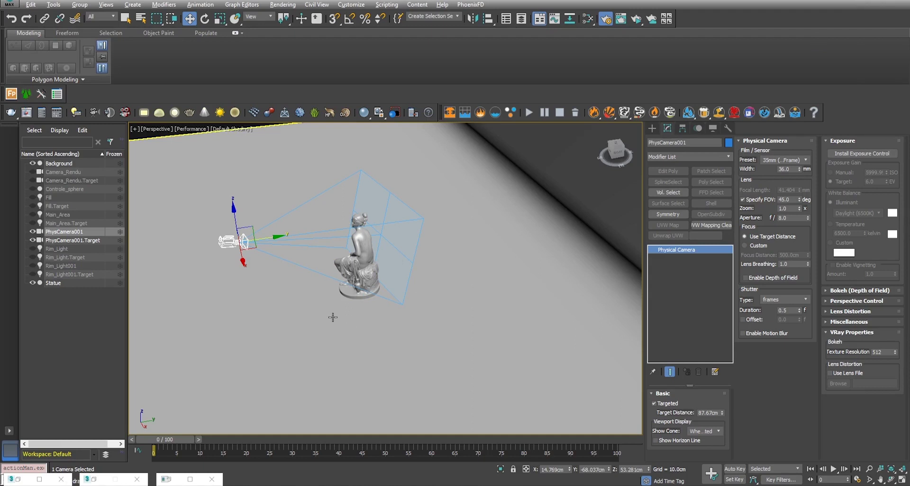
middle_click_drag(353, 324, 392, 338, "alt")
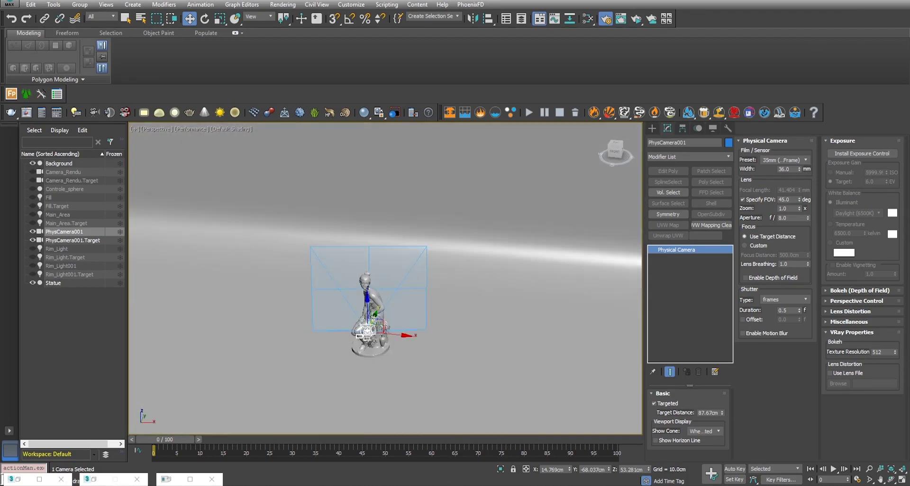
scroll(365, 334, "up", 4)
scroll(353, 333, "down", 2)
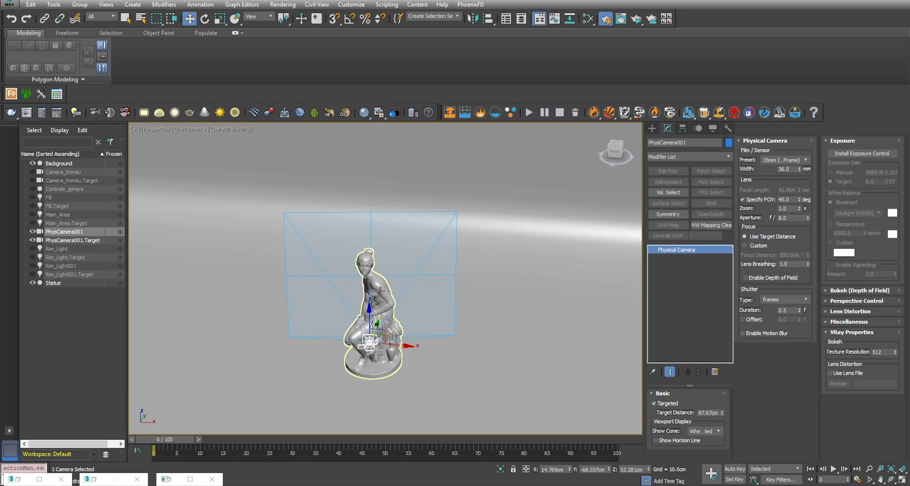
mouse_move(436, 354)
middle_mouse_down("alt")
mouse_move(441, 409)
mouse_move(395, 290)
mouse_move(377, 298)
middle_mouse_up("alt")
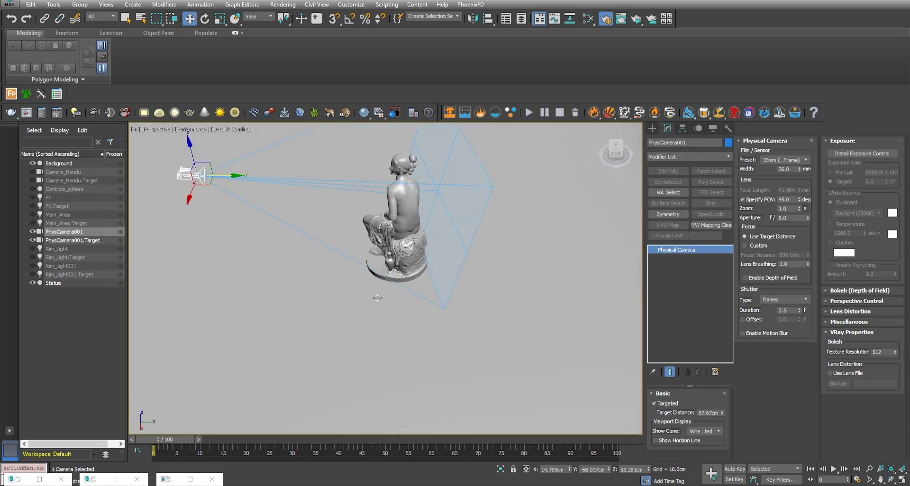
left_click(144, 112)
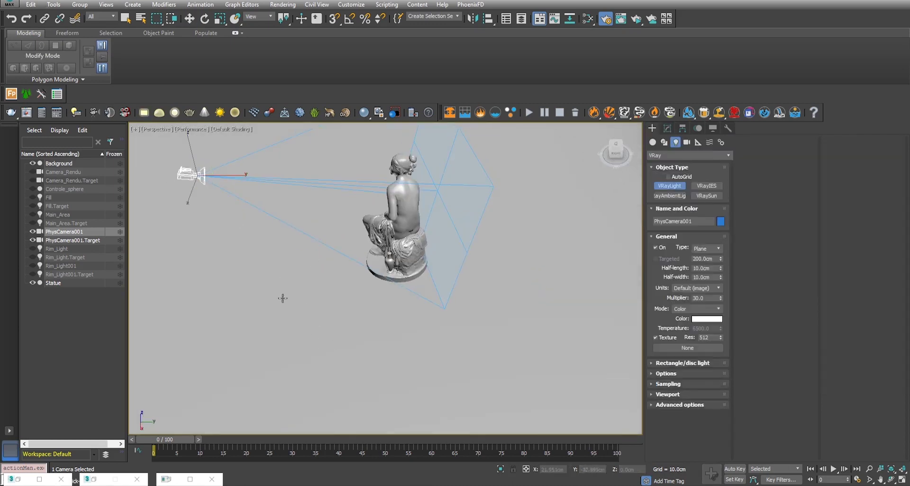
Step: Draw VRayLight001 as a plane light, raise it about 49 cm and move it beside the statue
left_click_drag(254, 311, 310, 376)
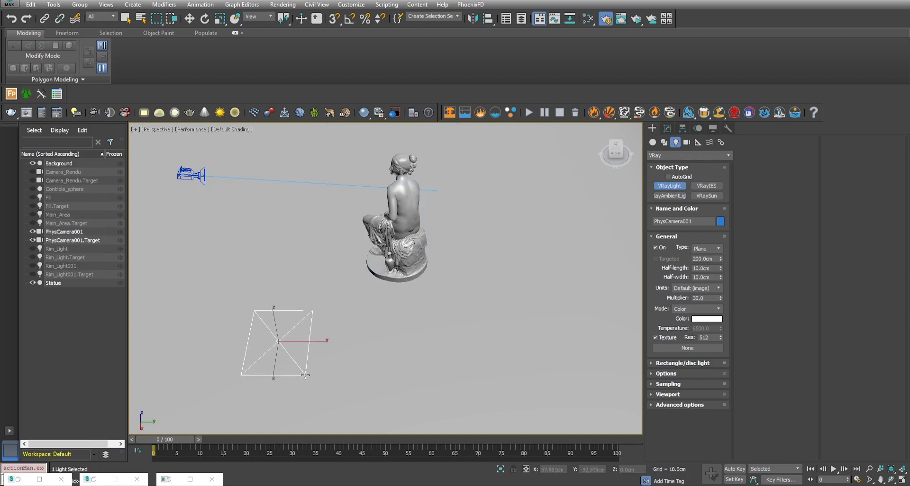
mouse_move(332, 397)
middle_mouse_down("alt")
mouse_move(342, 357)
mouse_move(360, 349)
middle_mouse_up("alt")
key("w")
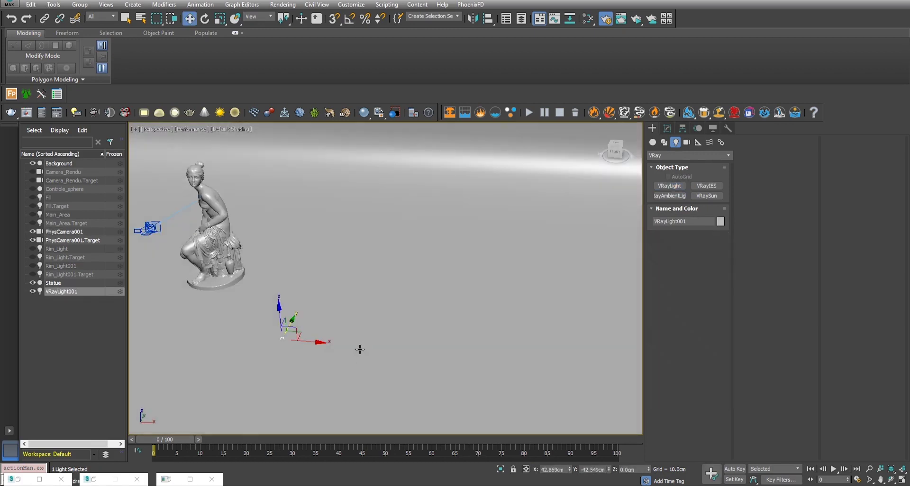
left_click_drag(273, 301, 337, 255)
middle_click_drag(337, 255, 336, 265, "alt")
left_click_drag(318, 265, 383, 266)
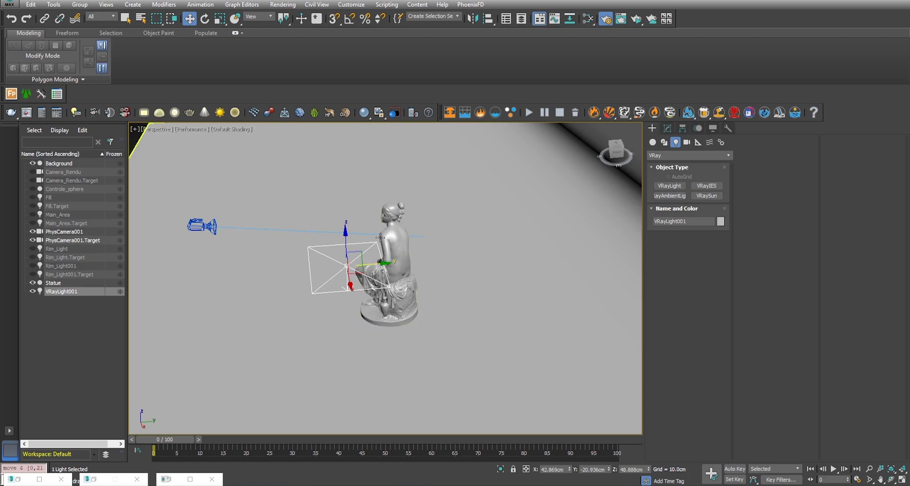
middle_click_drag(369, 246, 294, 225, "alt")
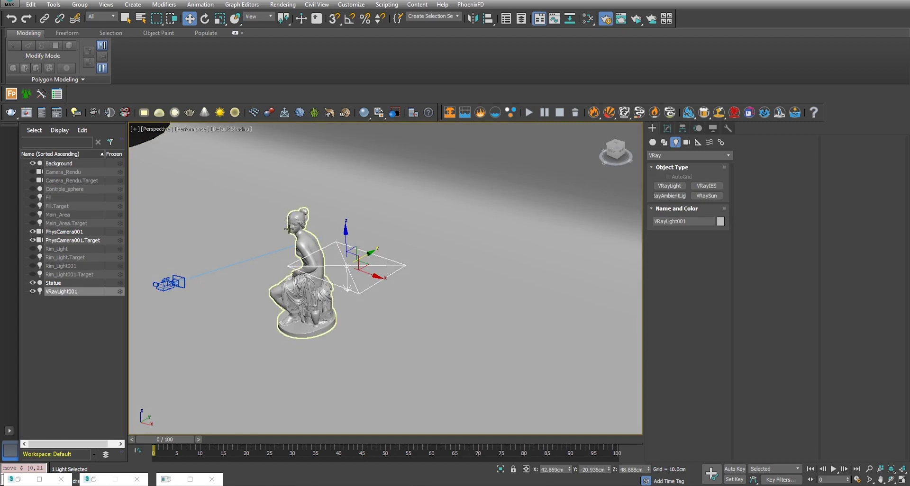
middle_click_drag(289, 233, 220, 252, "alt")
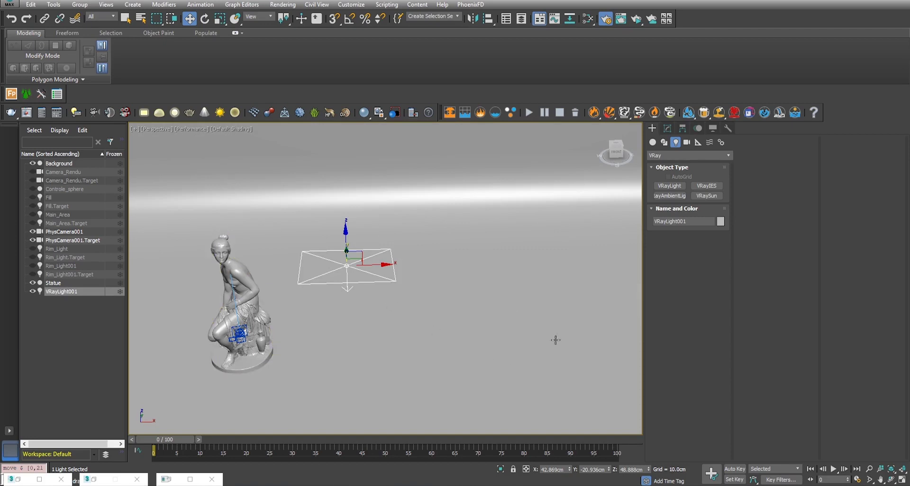
left_click(668, 128)
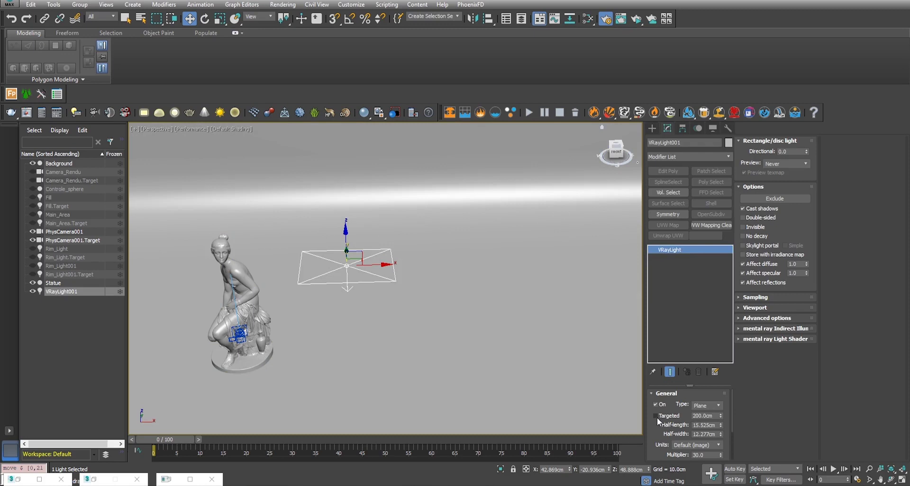
Step: Give VRayLight001 an aim target and select that target
left_click(657, 415)
scroll(387, 321, "down", 5)
mouse_move(313, 285)
middle_mouse_down()
mouse_move(313, 238)
mouse_move(334, 239)
middle_mouse_up()
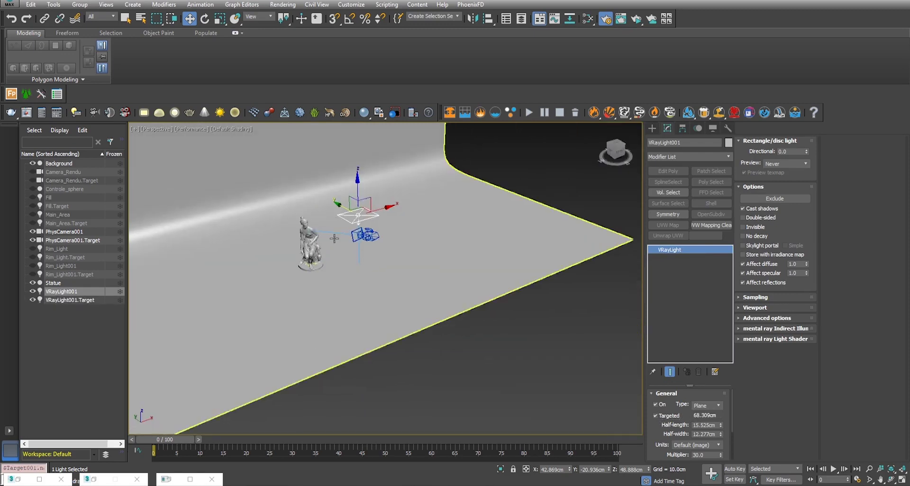
left_click(80, 300)
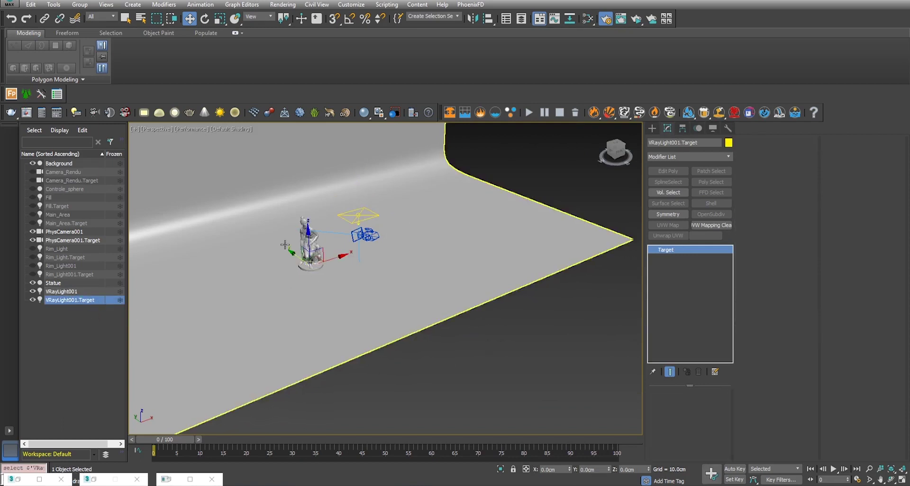
Step: Move the light target onto the statue, resetting its X, Y and Z to 0
scroll(321, 242, "up", 3)
mouse_move(320, 242)
middle_mouse_down("alt")
mouse_move(494, 374)
mouse_move(397, 320)
mouse_move(446, 328)
middle_mouse_up("alt")
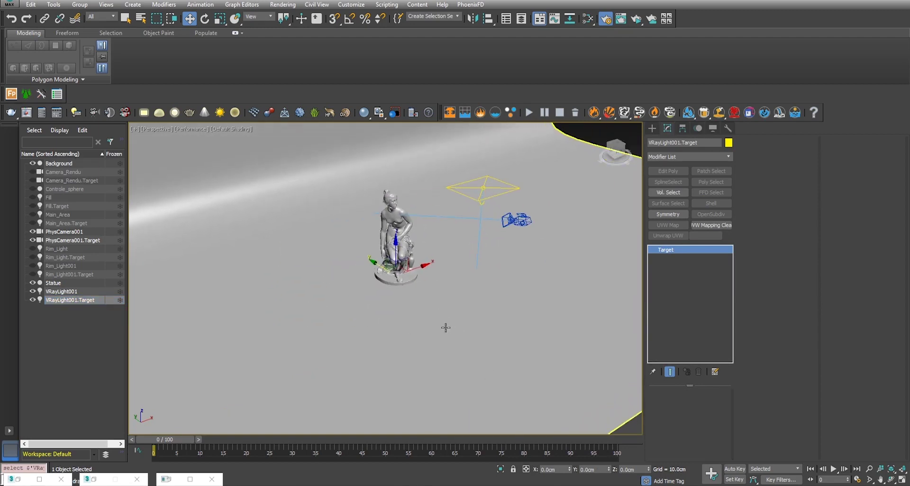
mouse_move(508, 359)
middle_mouse_down()
mouse_move(471, 305)
mouse_move(491, 346)
middle_mouse_up()
left_click_drag(358, 236, 368, 243)
middle_click_drag(369, 244, 471, 238)
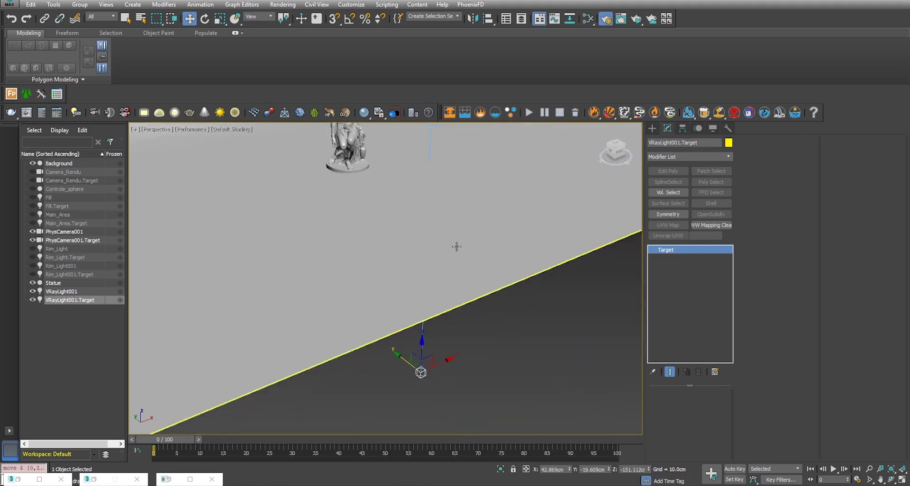
scroll(496, 321, "down", 5)
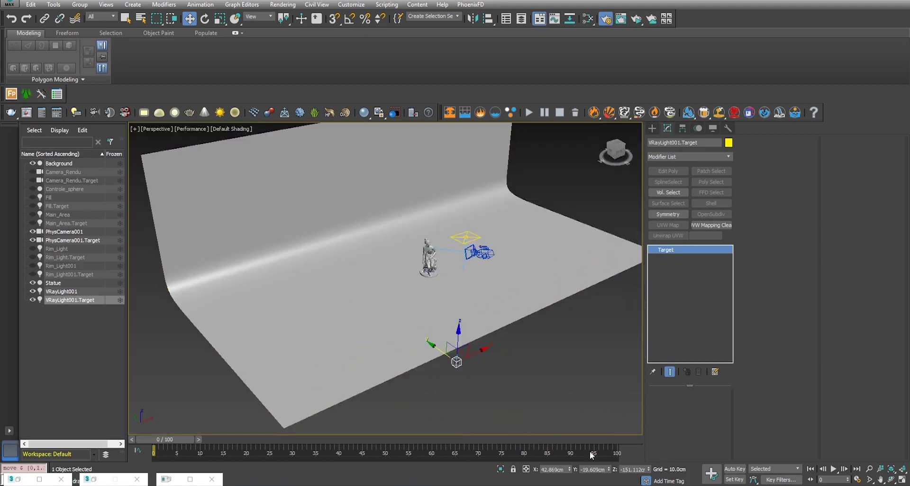
right_click(570, 471)
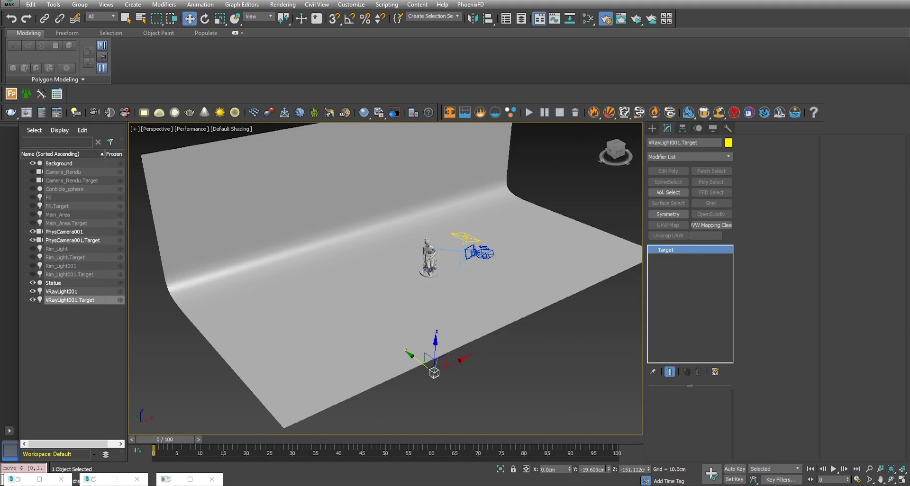
right_click(609, 471)
right_click(650, 470)
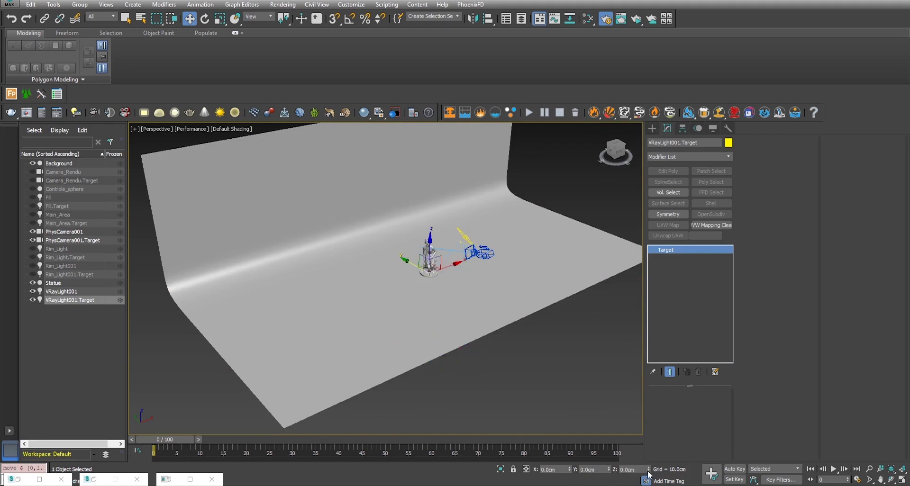
Step: Raise the target to the statue's head at Z 43.895 cm and nudge it along X
scroll(435, 264, "up", 3)
scroll(434, 263, "up", 1)
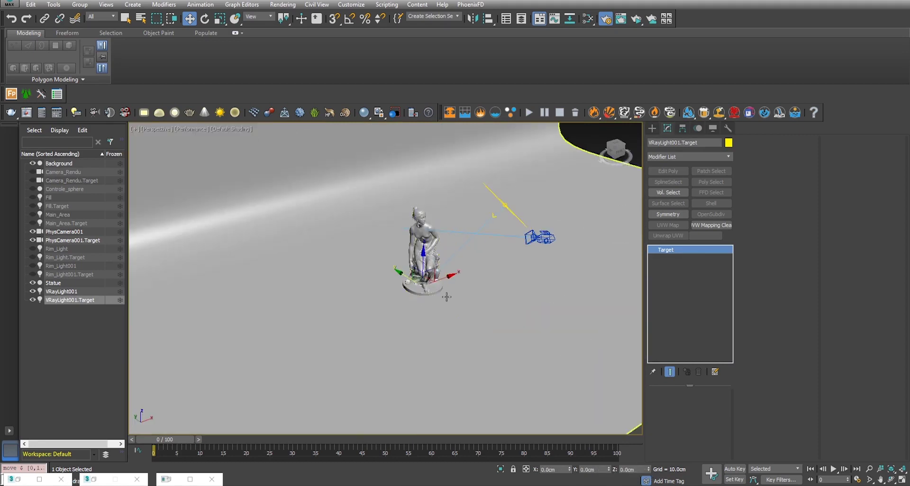
scroll(455, 301, "up", 1)
scroll(469, 332, "up", 2)
scroll(475, 368, "up", 2)
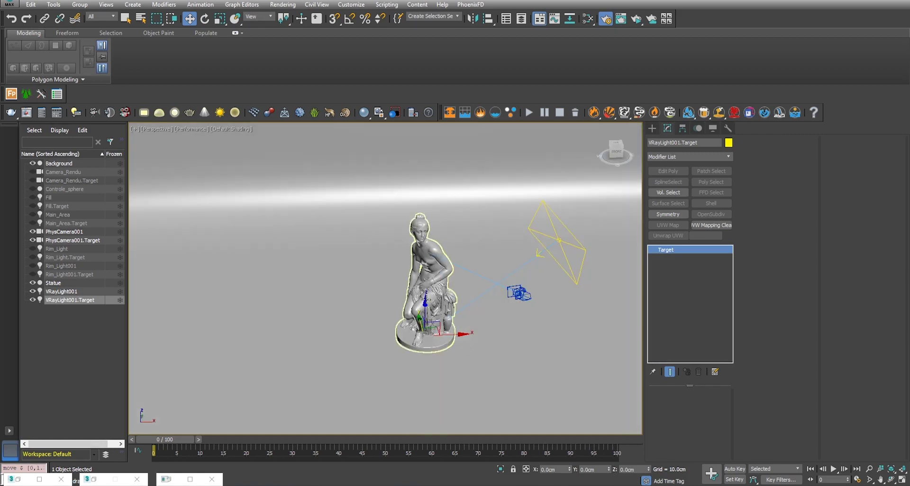
left_click_drag(426, 308, 423, 223)
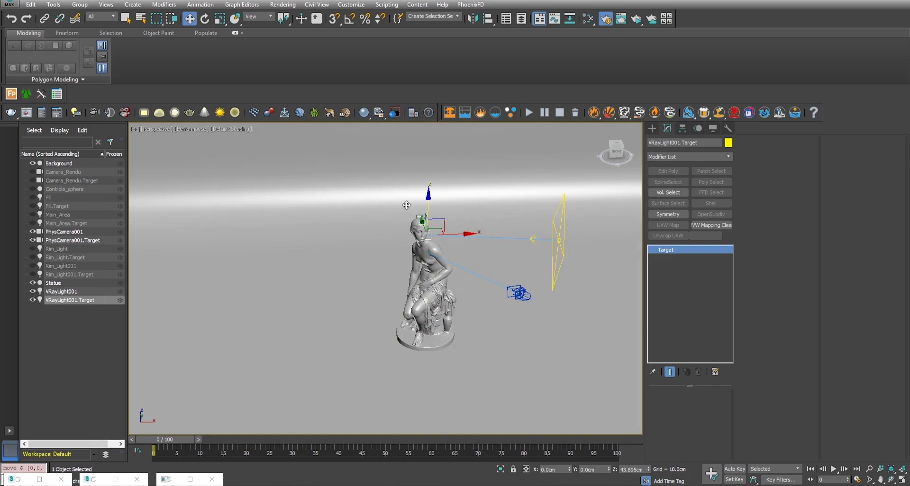
scroll(441, 256, "up", 2)
scroll(448, 268, "up", 3)
middle_click_drag(448, 268, 400, 240, "alt")
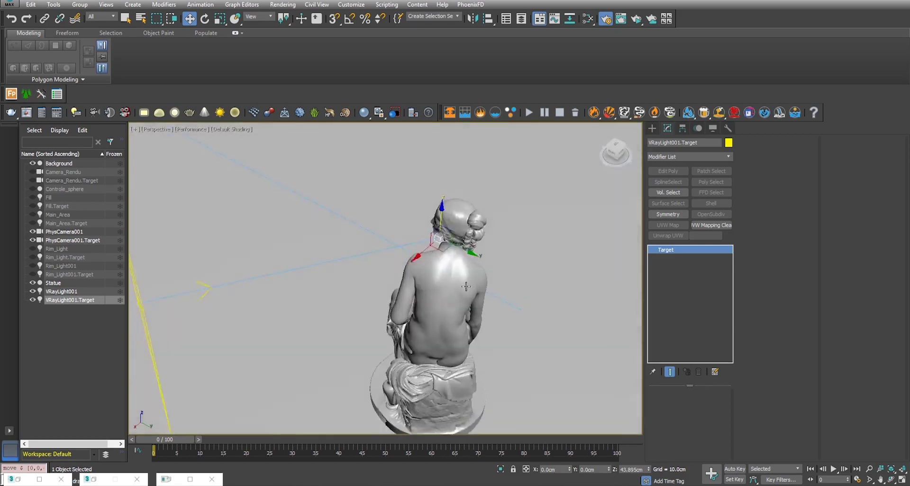
left_click_drag(401, 239, 395, 239)
mouse_move(396, 240)
middle_mouse_down("alt")
mouse_move(514, 271)
mouse_move(415, 312)
middle_mouse_up("alt")
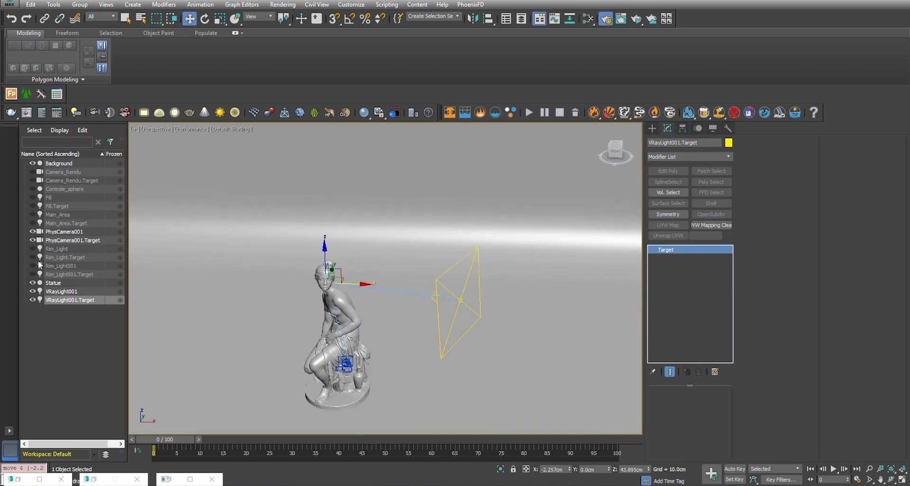
left_click(54, 292)
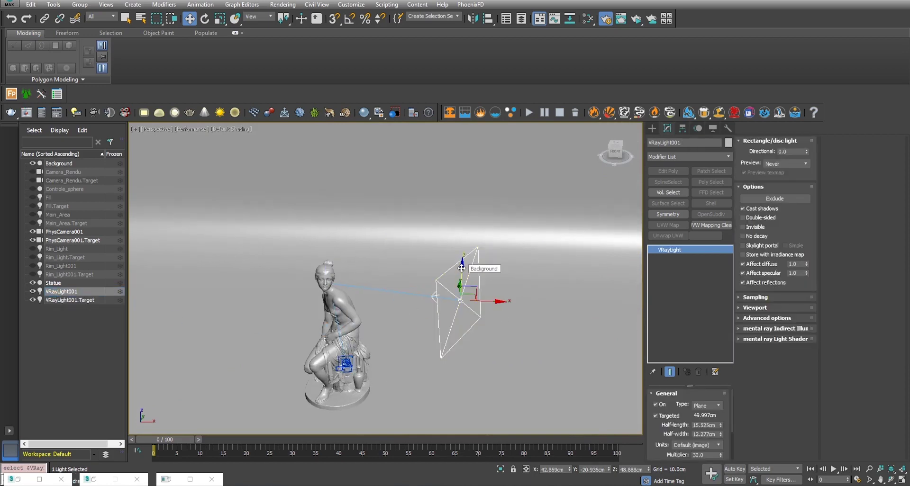
Step: Raise VRayLight001 above the statue to about Z 80.554 cm
left_click_drag(461, 268, 456, 150)
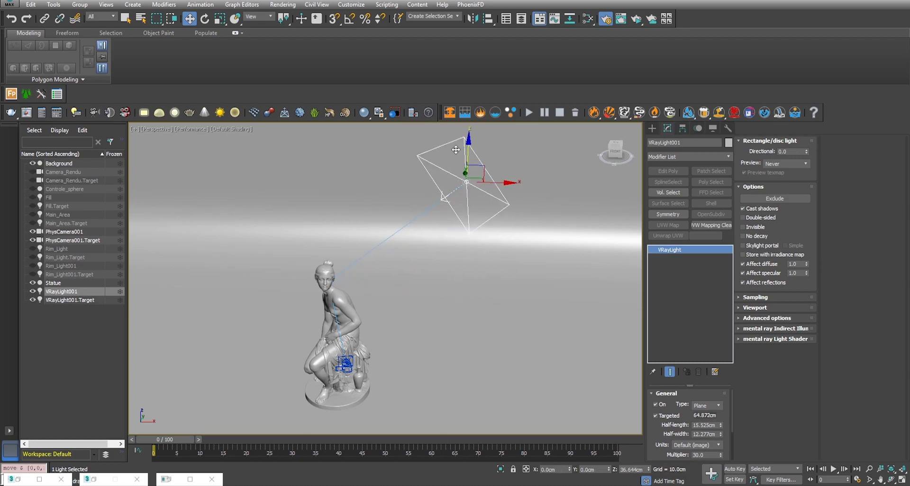
left_click_drag(455, 150, 455, 167)
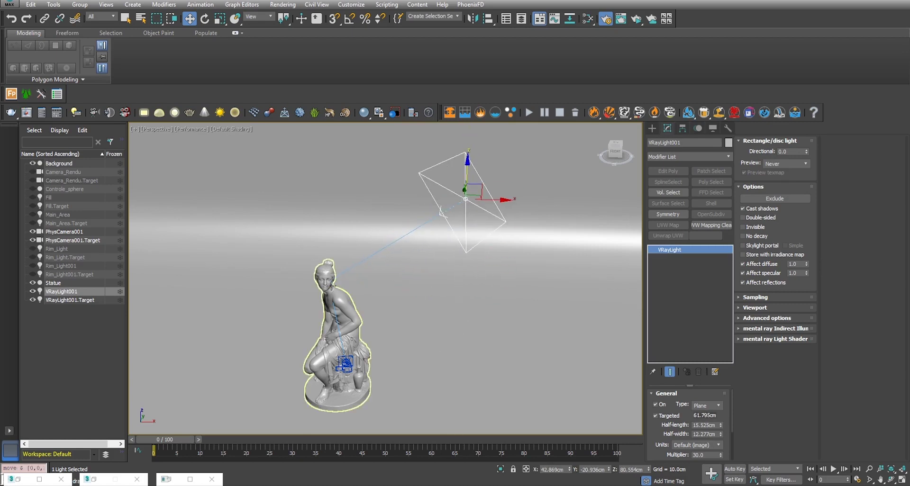
middle_click_drag(311, 290, 376, 259, "alt")
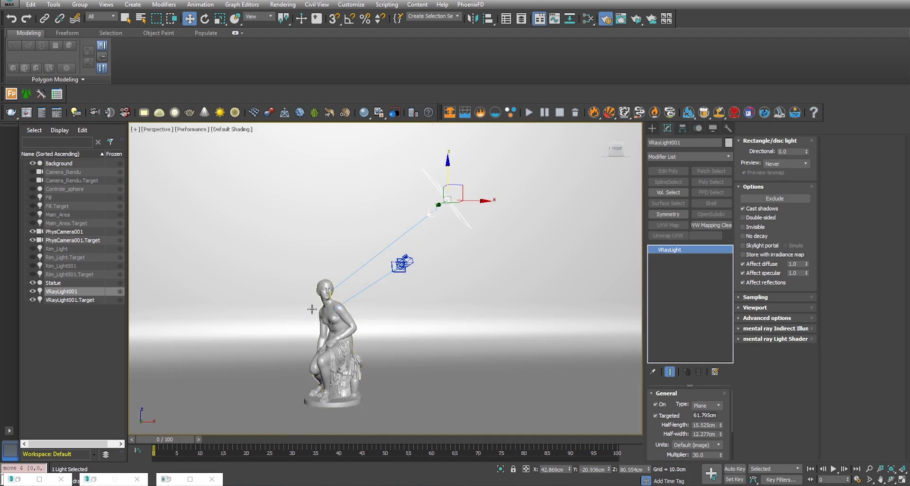
scroll(290, 299, "up", 5)
scroll(390, 309, "down", 5)
Step: Shift VRayLight001 along X to about 49.708 cm and check its placement from several angles
middle_click_drag(450, 299, 538, 328, "alt")
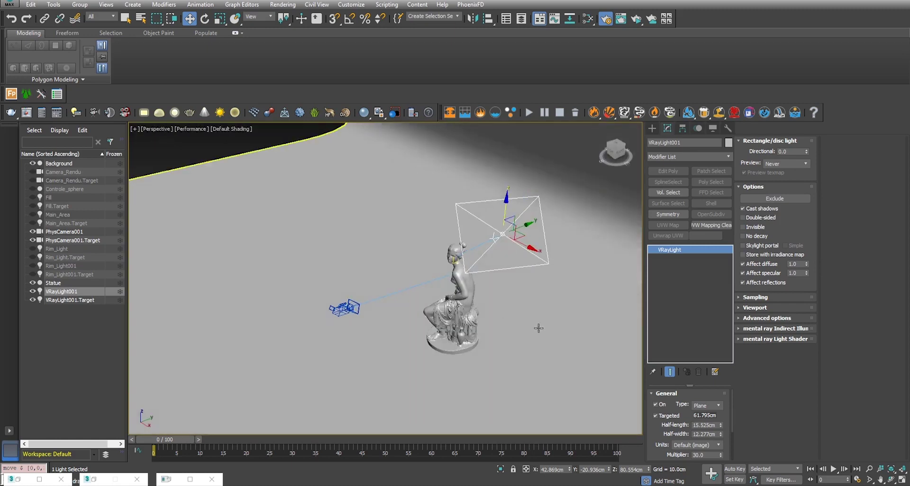
left_click_drag(535, 252, 532, 251)
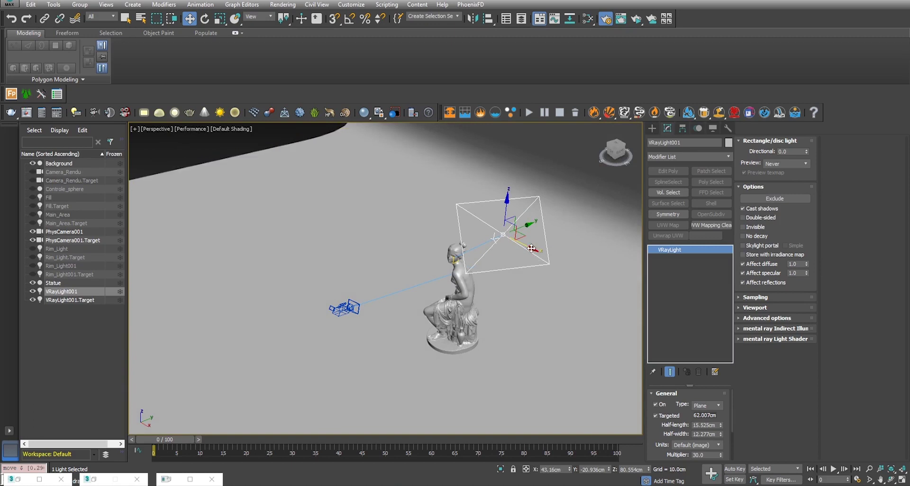
left_click_drag(530, 251, 549, 258)
mouse_move(524, 305)
middle_mouse_down("alt")
mouse_move(544, 316)
mouse_move(545, 293)
middle_mouse_up("alt")
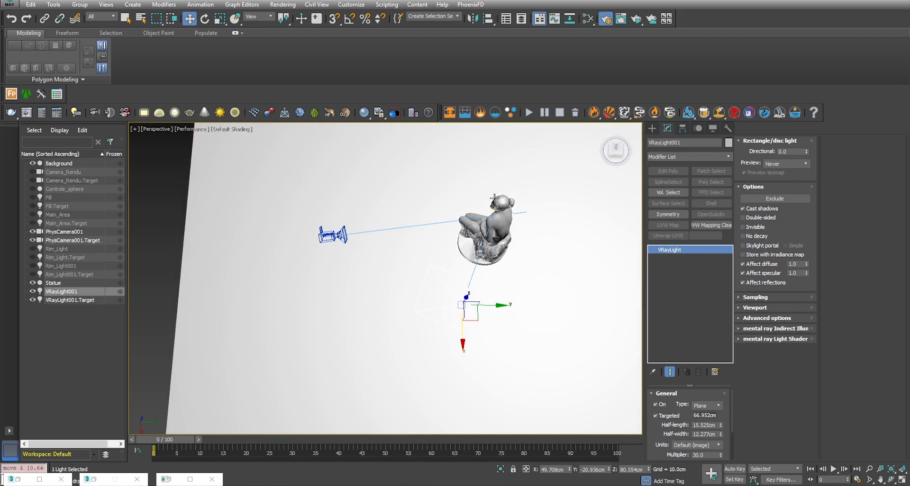
mouse_move(504, 275)
middle_mouse_down("alt")
mouse_move(527, 258)
mouse_move(440, 281)
middle_mouse_up("alt")
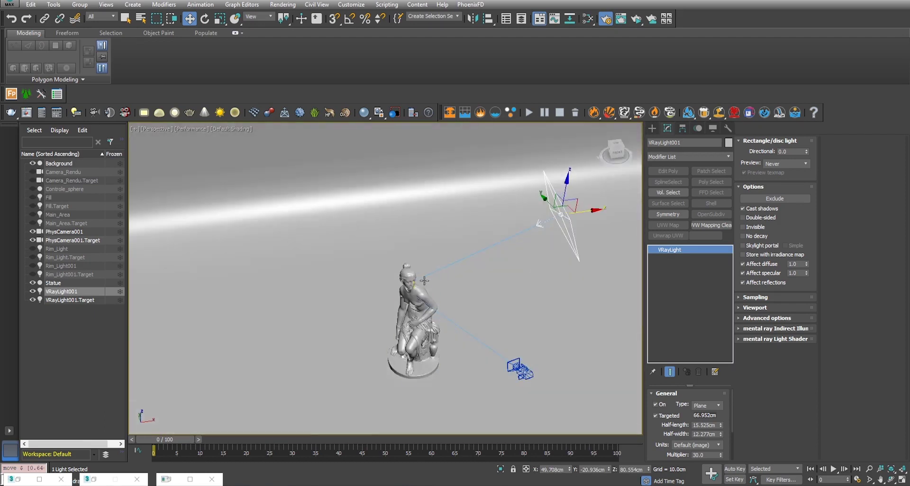
mouse_move(496, 319)
middle_mouse_down("alt")
mouse_move(508, 325)
mouse_move(514, 264)
middle_mouse_up("alt")
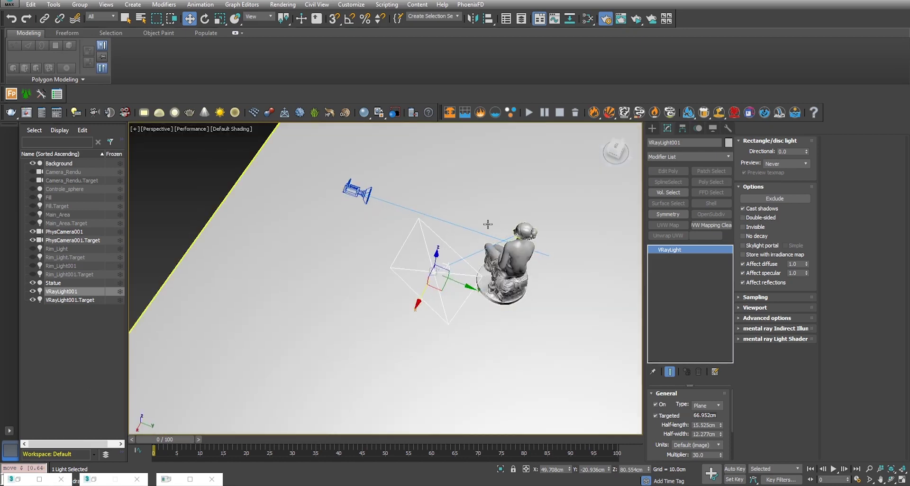
mouse_move(488, 246)
middle_mouse_down("alt")
mouse_move(557, 297)
mouse_move(526, 304)
middle_mouse_up("alt")
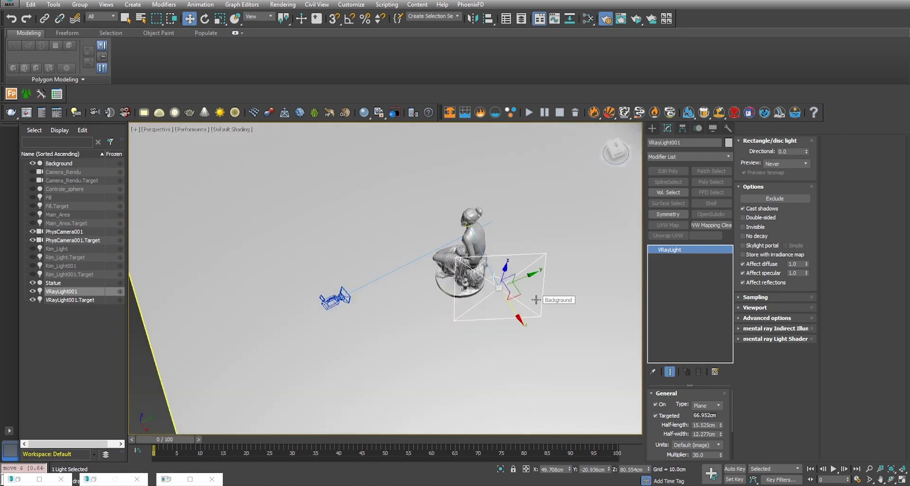
key("alt+w")
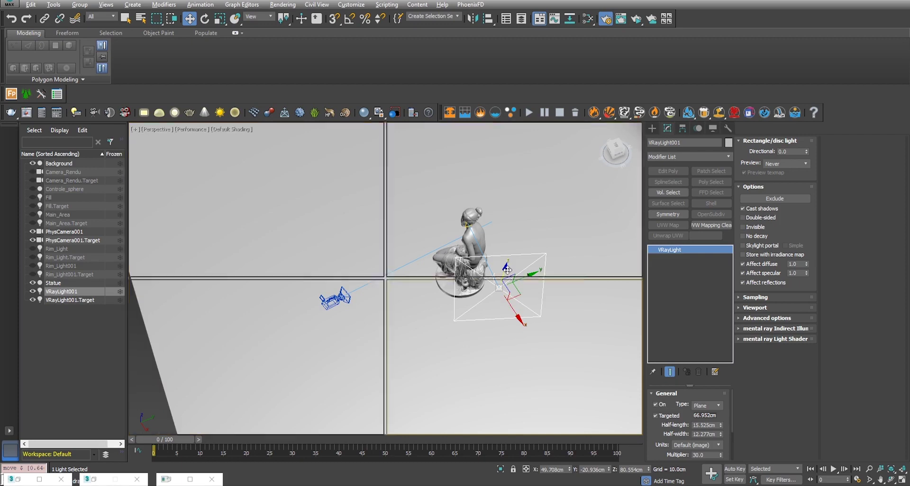
Step: In the maximized Top view, nudge VRayLight001 along Y to −15.969 cm
key("alt+w")
scroll(402, 276, "down", 3)
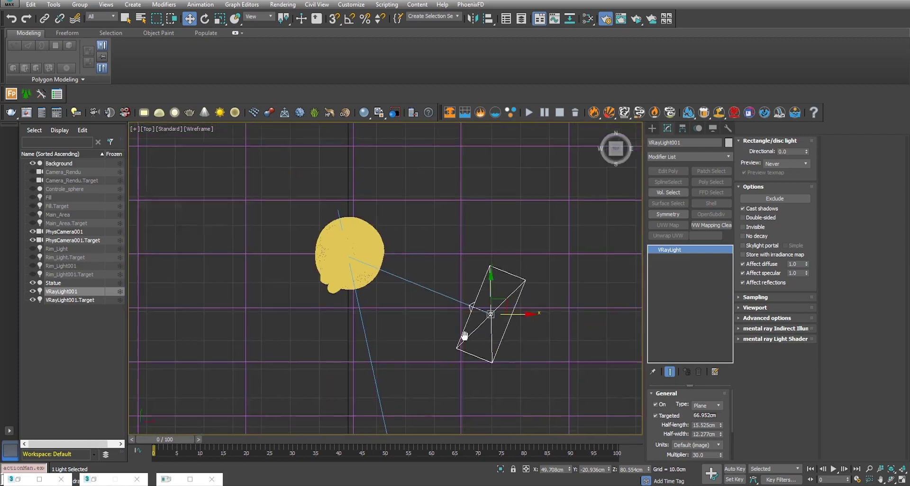
scroll(402, 276, "down", 3)
middle_click_drag(430, 309, 395, 289)
scroll(394, 289, "up", 2)
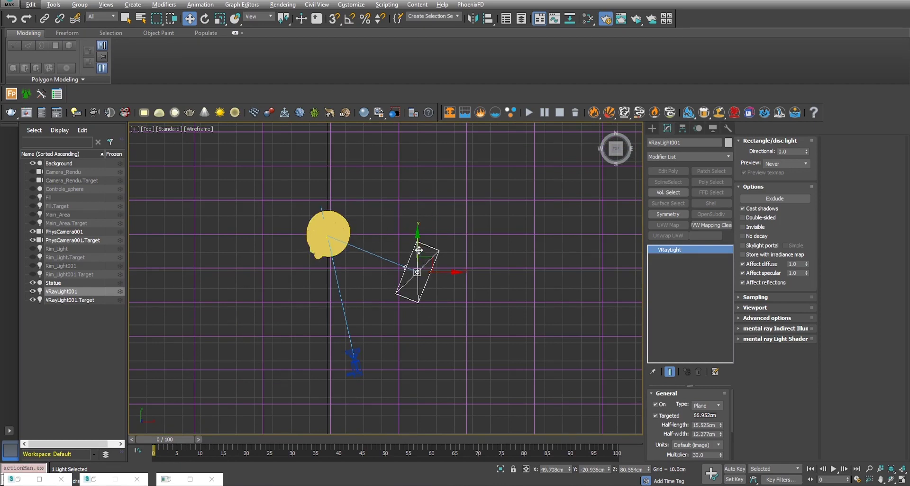
left_click_drag(418, 236, 421, 235)
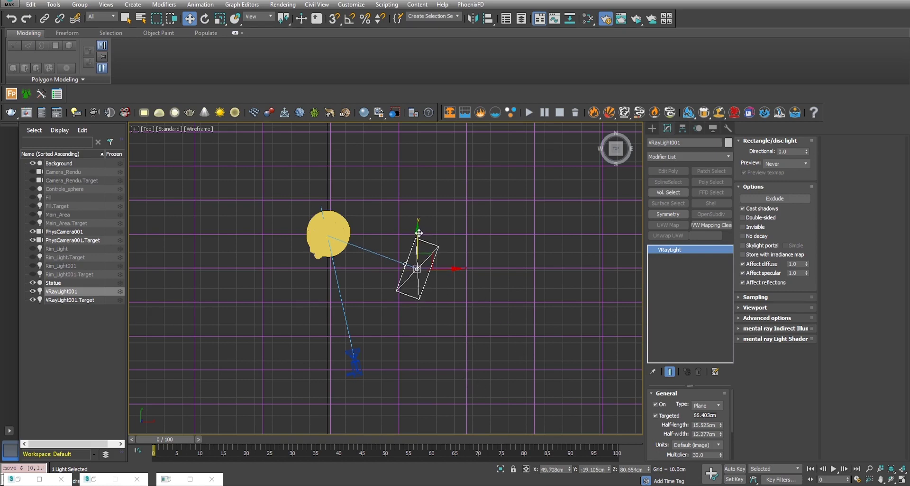
left_click_drag(418, 232, 419, 227)
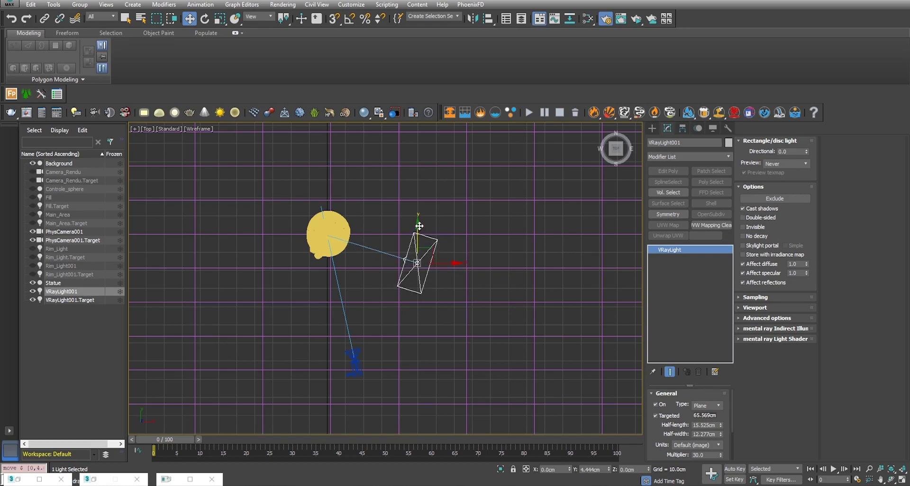
Step: Look through PhysCamera001 in the Perspective viewport and open the V-Ray frame buffer
key("alt+w")
middle_click(538, 332)
key("alt+w")
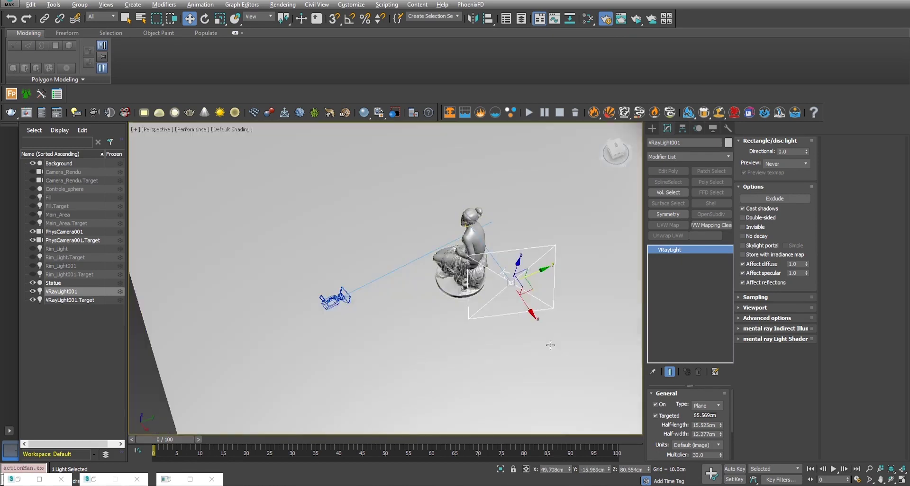
mouse_move(551, 345)
middle_mouse_down("alt")
mouse_move(534, 303)
mouse_move(546, 297)
mouse_move(444, 288)
mouse_move(467, 303)
middle_mouse_up("alt")
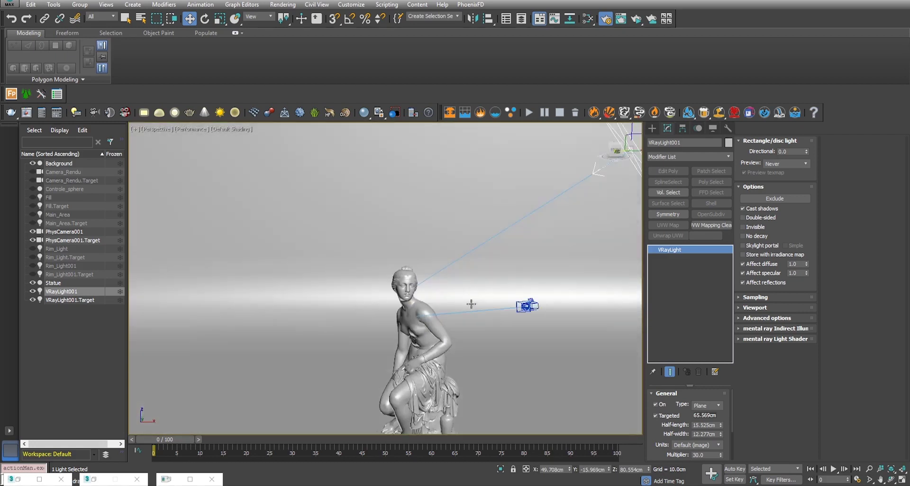
key("c")
left_click(430, 180)
left_click(458, 312)
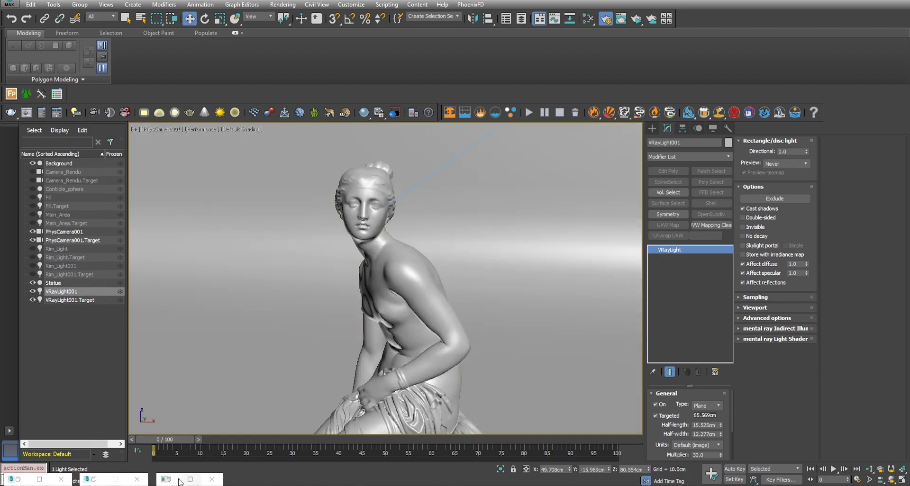
key("shift+q")
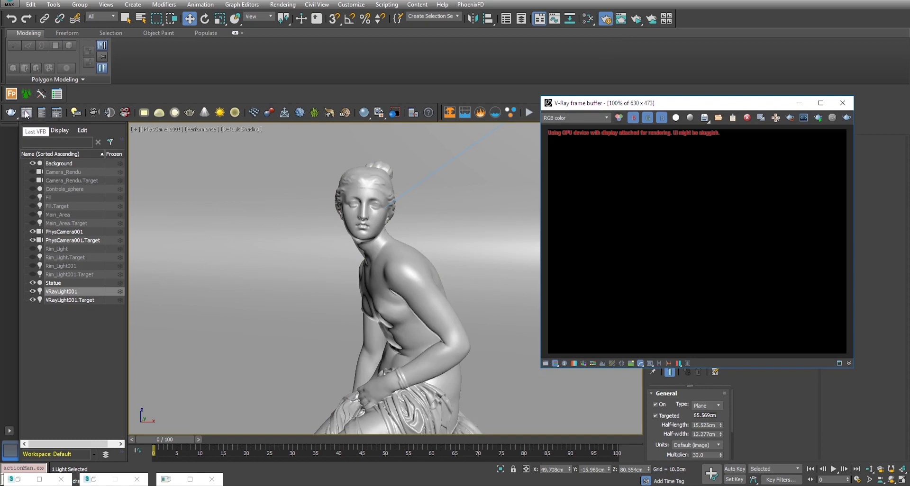
Step: Render the PhysCamera001 view with V-Ray, zoom in to inspect noise, then close the frame buffer
left_click(818, 118)
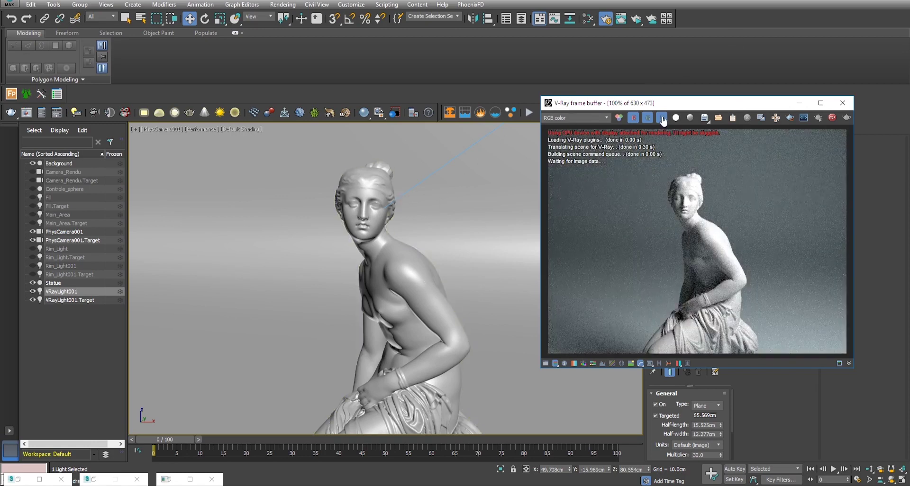
left_click_drag(710, 99, 419, 91)
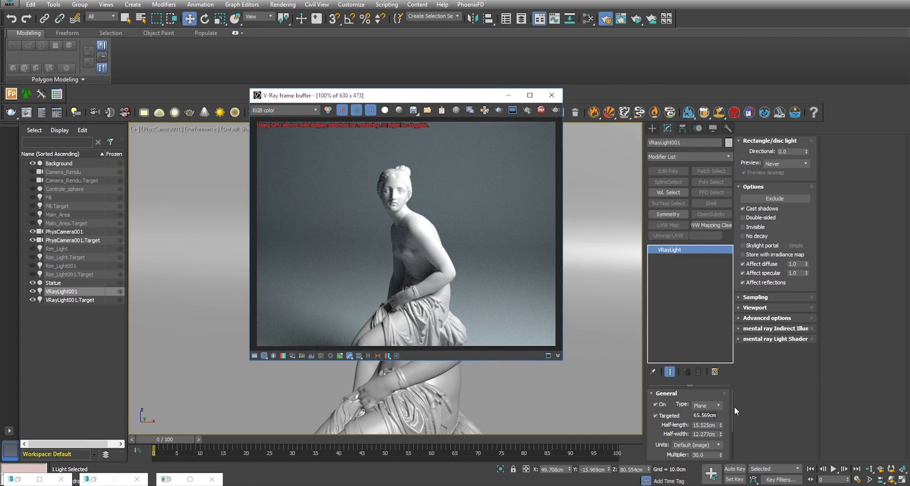
scroll(733, 402, "down", 2)
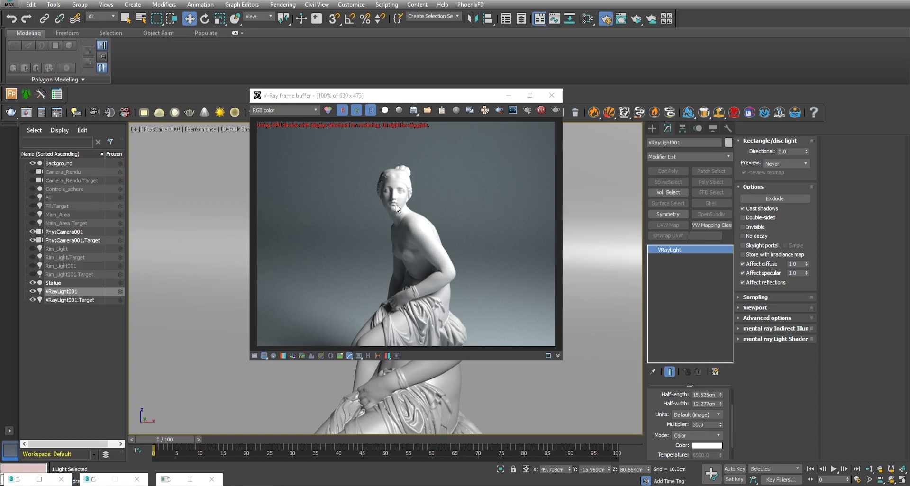
scroll(396, 196, "up", 1)
scroll(407, 201, "down", 1)
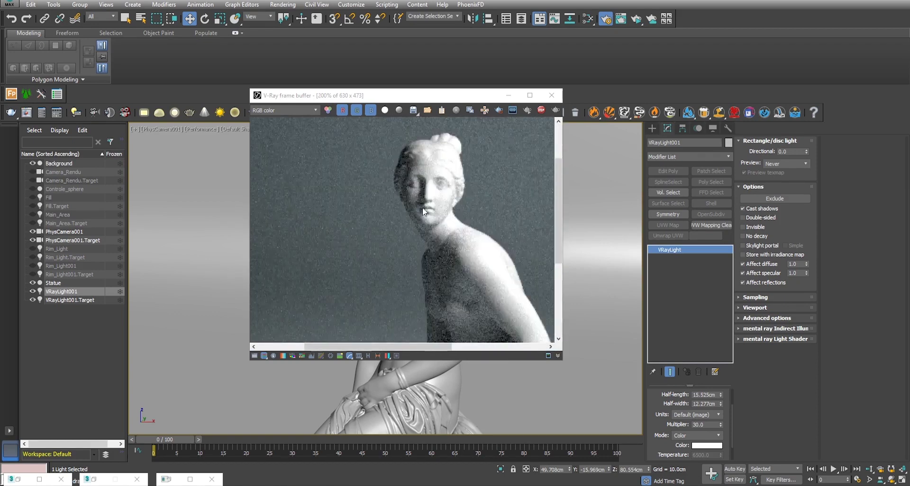
scroll(422, 207, "down", 1)
scroll(417, 204, "up", 1)
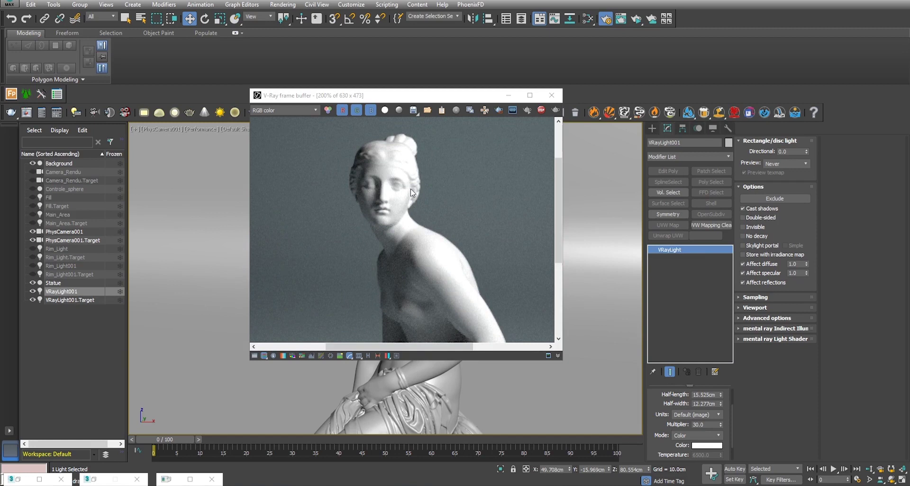
left_click_drag(463, 96, 287, 126)
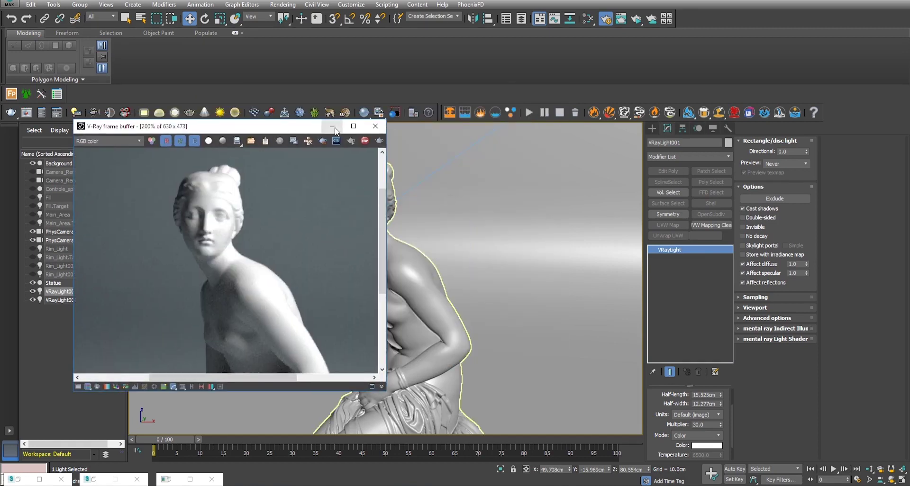
scroll(265, 229, "down", 2)
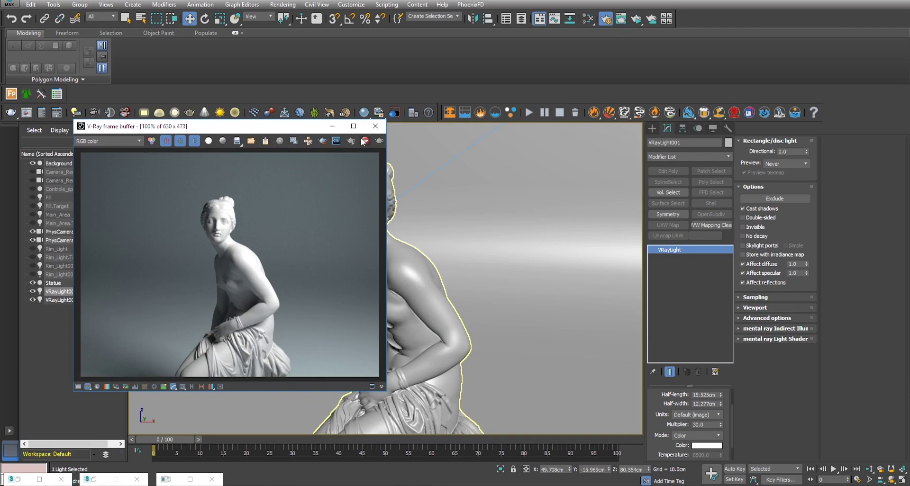
left_click(332, 126)
Step: Move VRayLight001 to Y −11.2 cm and lower it to Z 79.461 cm
key("p")
scroll(444, 223, "down", 5)
mouse_move(443, 228)
middle_mouse_down("alt")
mouse_move(504, 254)
mouse_move(488, 255)
middle_mouse_up("alt")
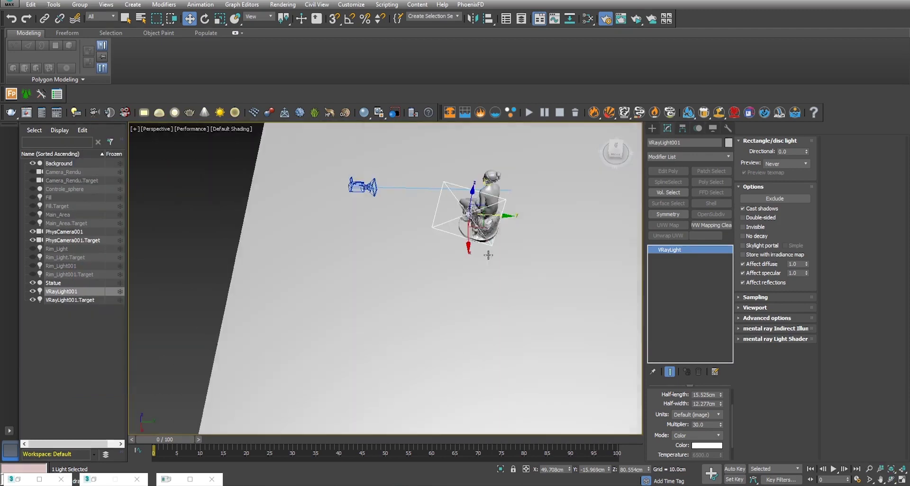
left_click_drag(509, 216, 504, 230)
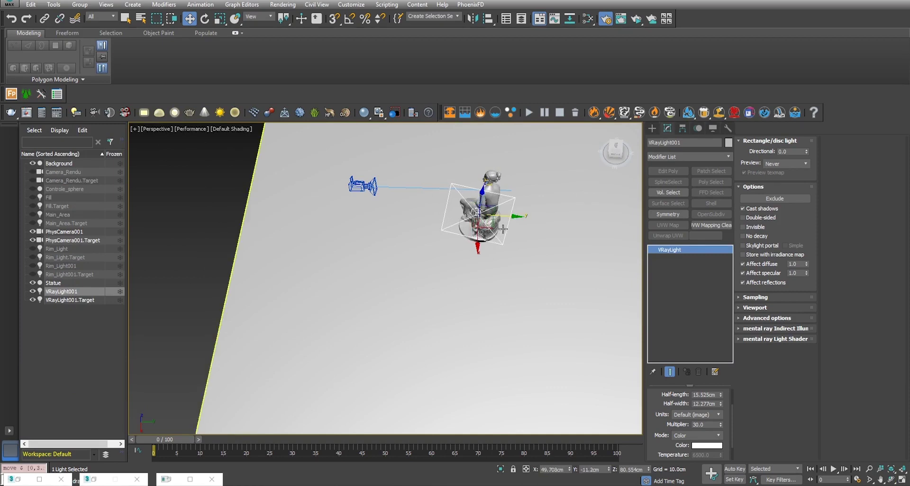
mouse_move(433, 240)
middle_mouse_down("alt")
mouse_move(484, 404)
mouse_move(469, 226)
middle_mouse_up("alt")
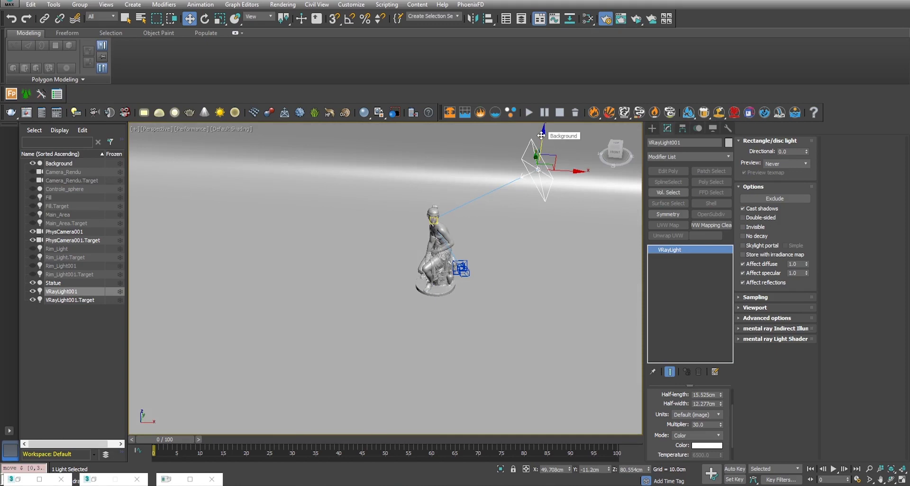
left_click_drag(541, 136, 533, 189)
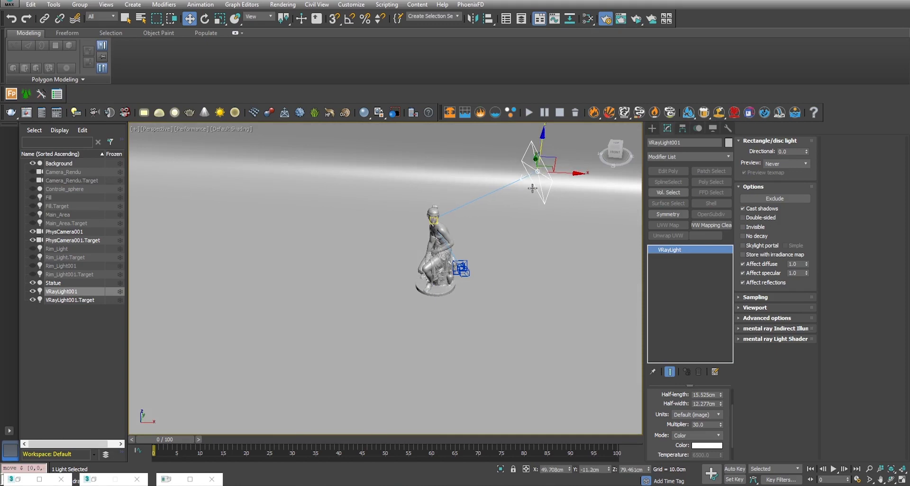
Step: Set the enlarged viewport to look through PhysCamera001 again
key("alt+w")
key("alt+w")
key("c")
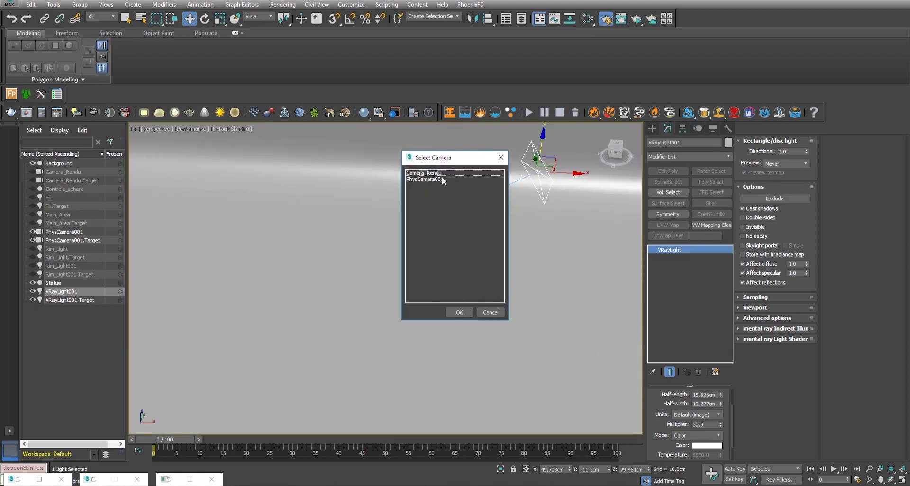
left_click(427, 180)
Step: Look through PhysCamera001, render it in V-Ray, and move the frame buffer to the right
left_click(463, 311)
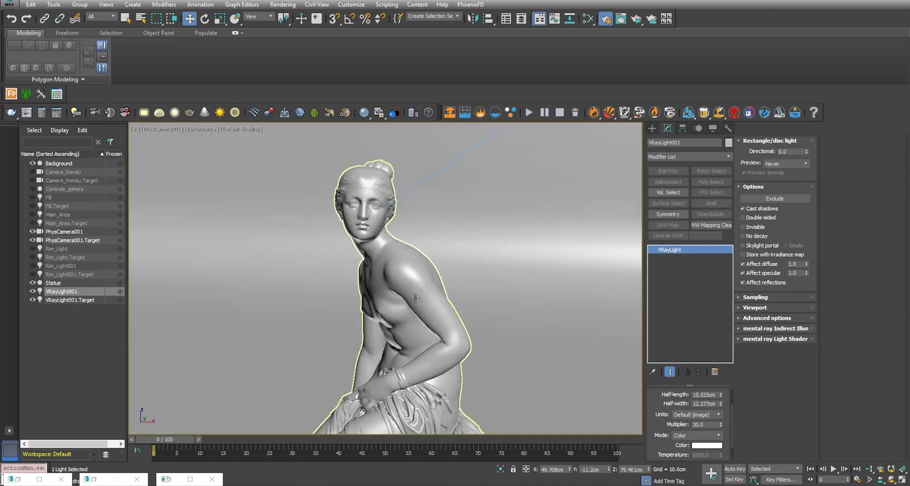
key("shift+q")
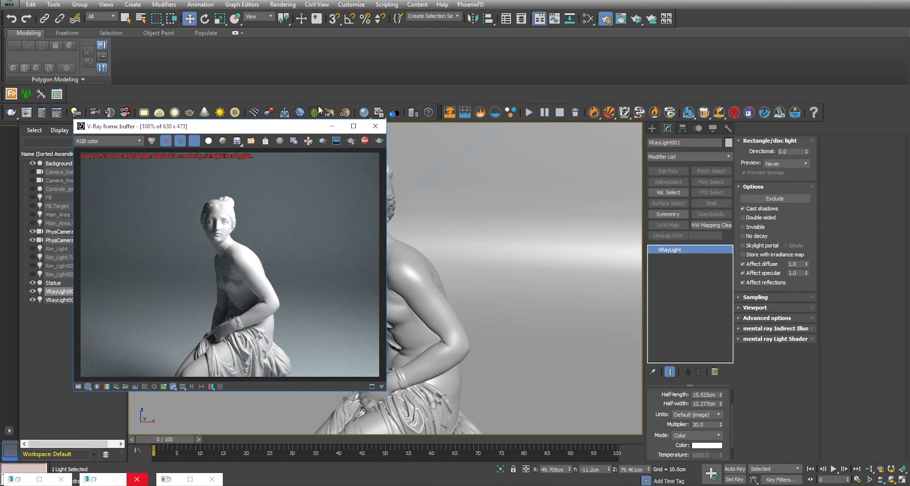
left_click_drag(280, 128, 594, 107)
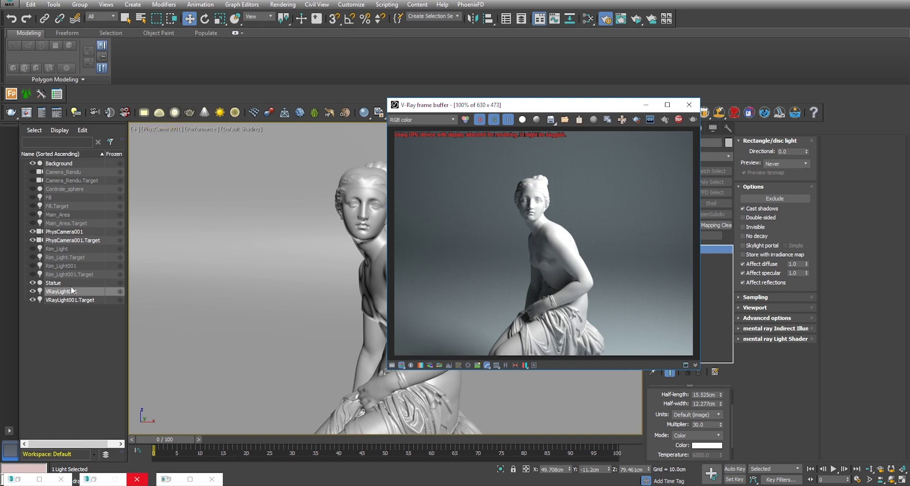
Step: Hide Statue, unhide Controle_sphere in the Scene Explorer, and select the sphere
left_click(32, 283)
left_click(32, 189)
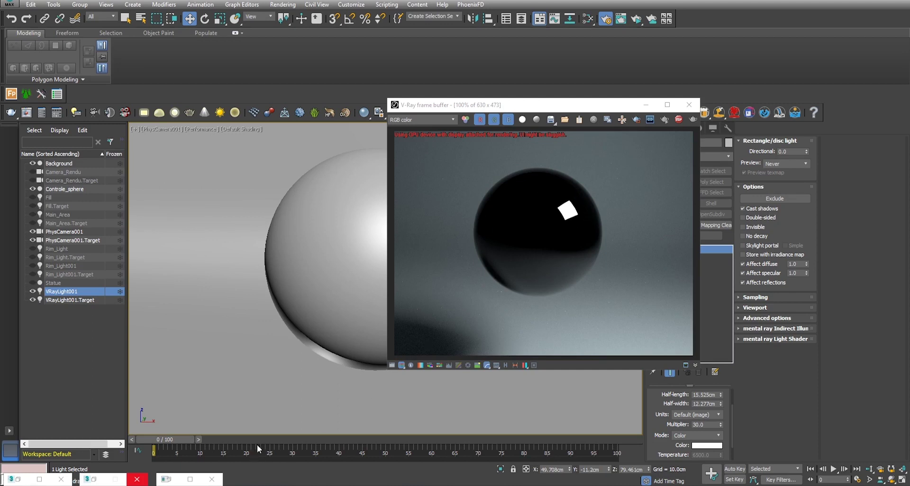
left_click(197, 353)
key("m")
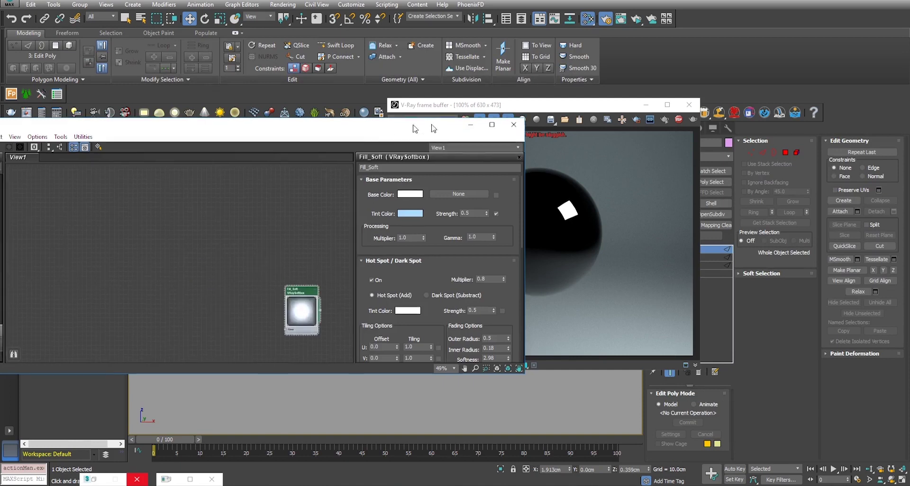
Step: Place the Slate Material Editor beside the V-Ray frame buffer
left_click_drag(504, 128, 401, 106)
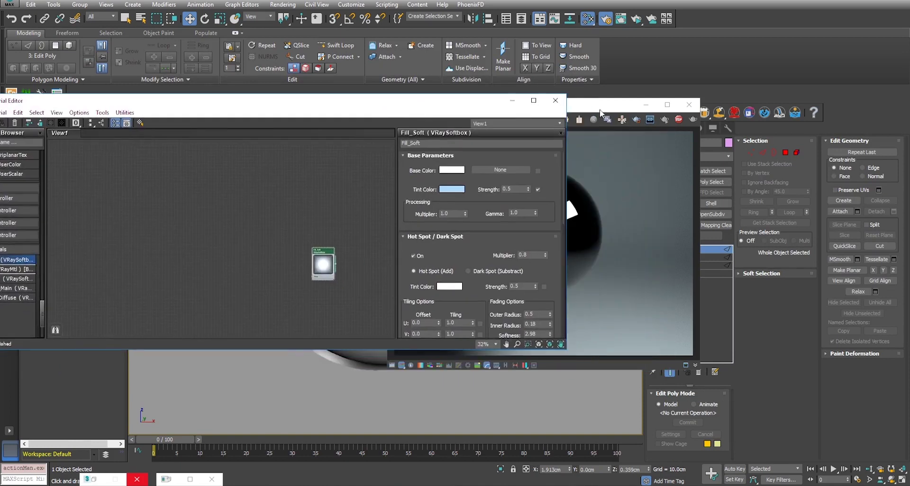
left_click_drag(599, 109, 691, 117)
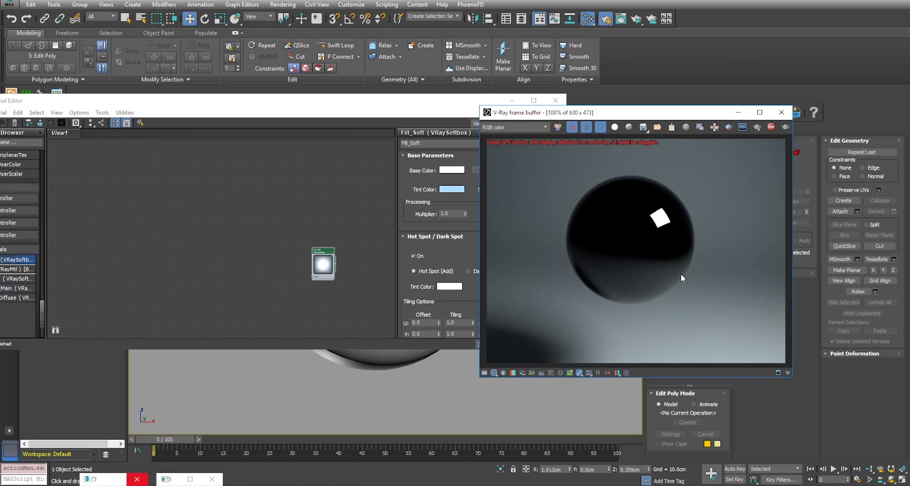
left_click(339, 234)
Step: Pan and zoom View1 to the Fond and SoftBox_Main nodes and open SoftBox_Main's parameters
scroll(327, 244, "down", 2)
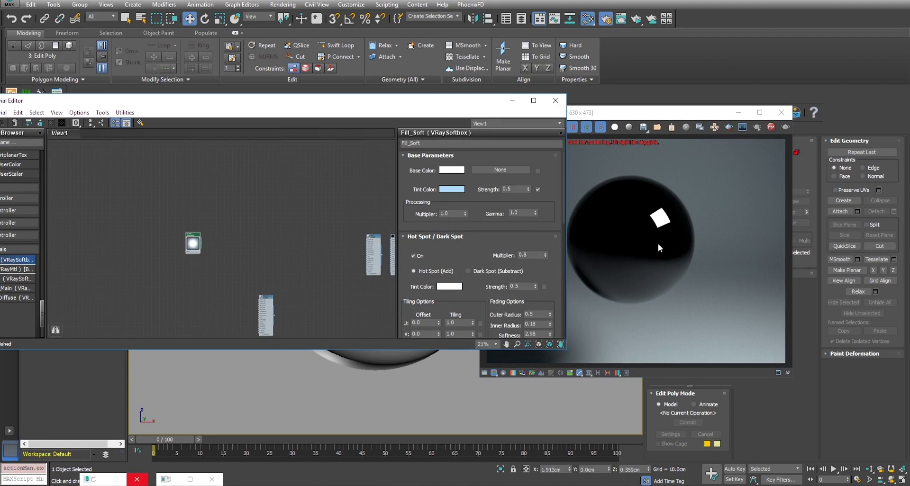
middle_click_drag(320, 266, 213, 246)
scroll(300, 210, "up", 5)
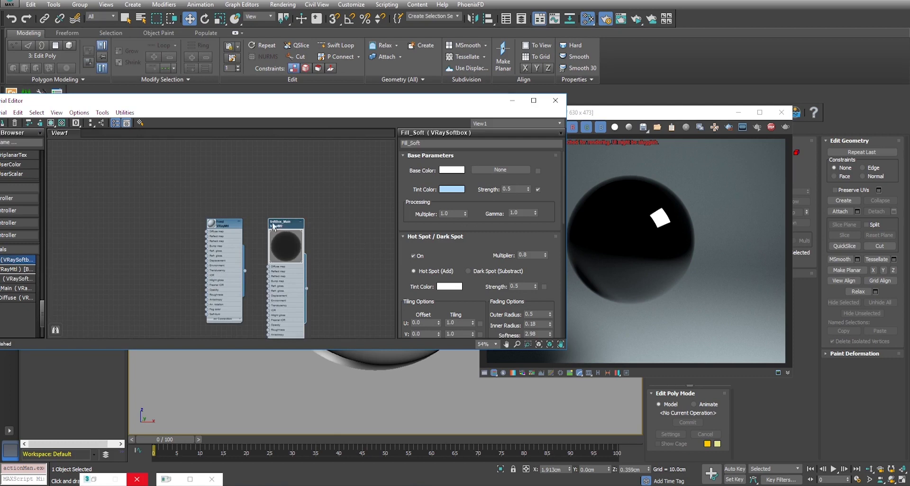
scroll(242, 224, "down", 3)
middle_click_drag(262, 260, 238, 181)
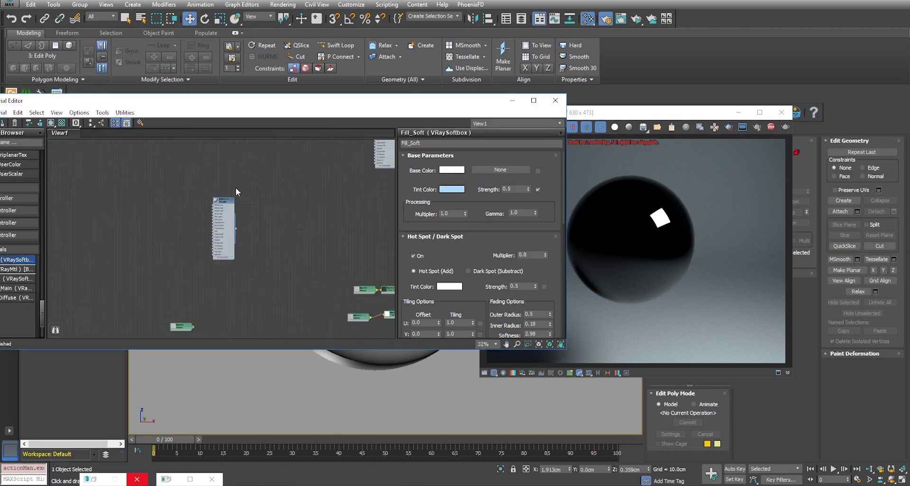
scroll(238, 181, "up", 3)
middle_click_drag(234, 212, 218, 309)
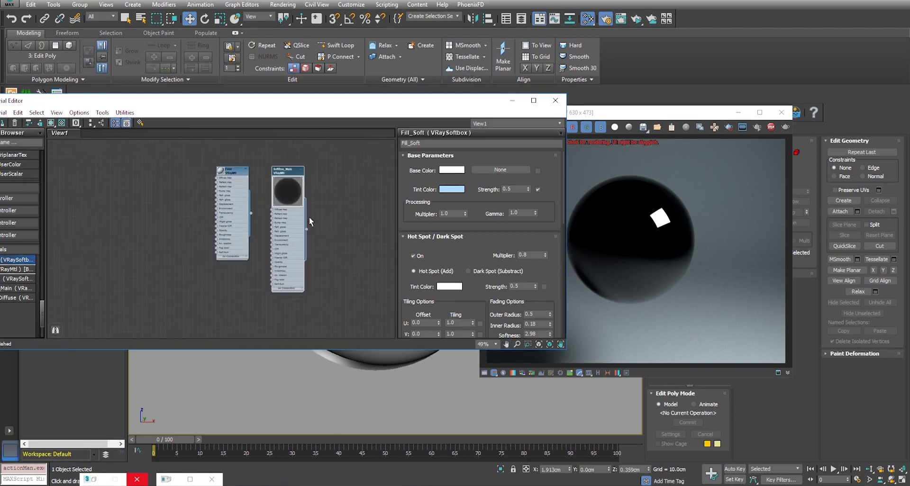
double_click(286, 164)
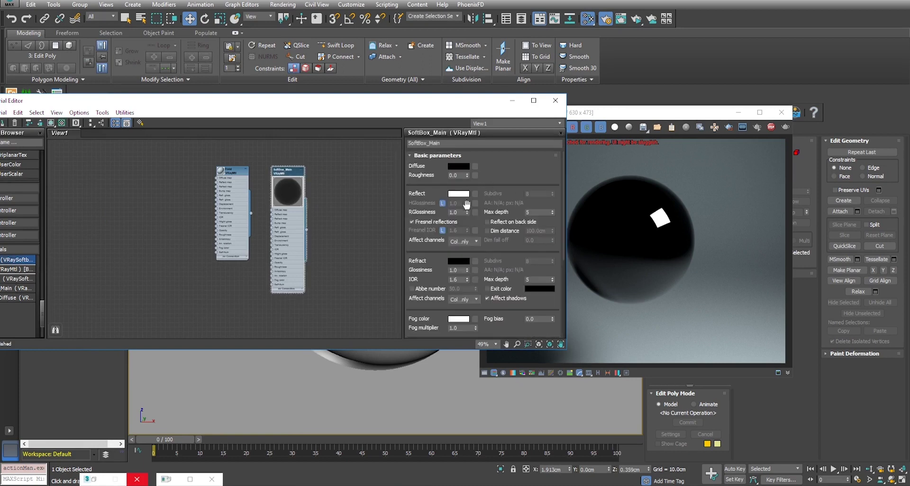
Step: Try SoftBox_Main reflection glossiness at 0.71, then return it to 1.0 and check the render
left_click_drag(466, 211, 467, 226)
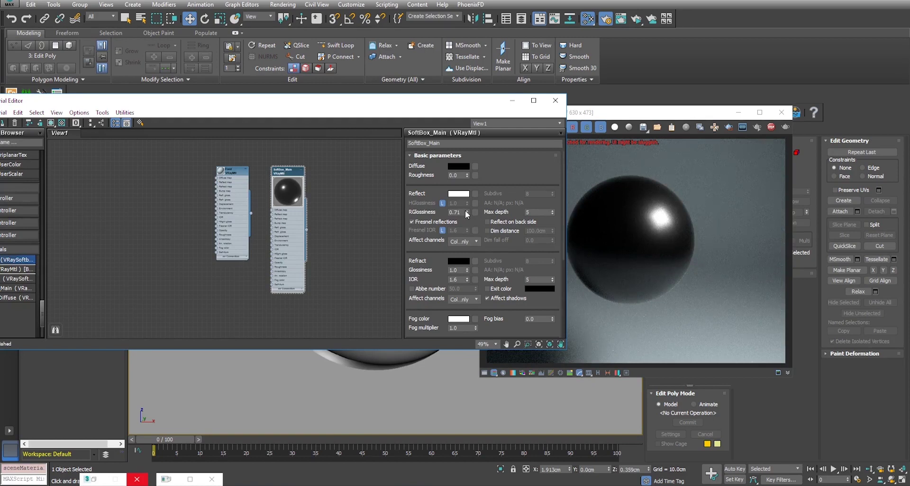
left_click_drag(465, 212, 479, 116)
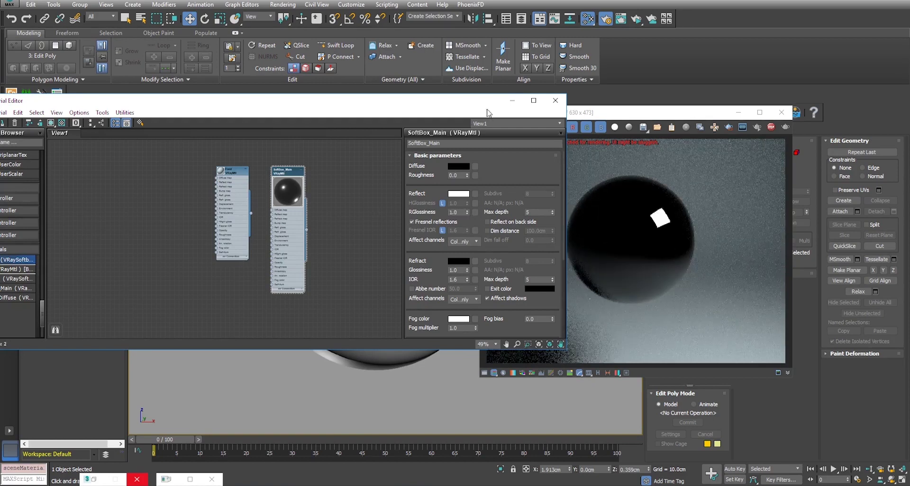
left_click(510, 102)
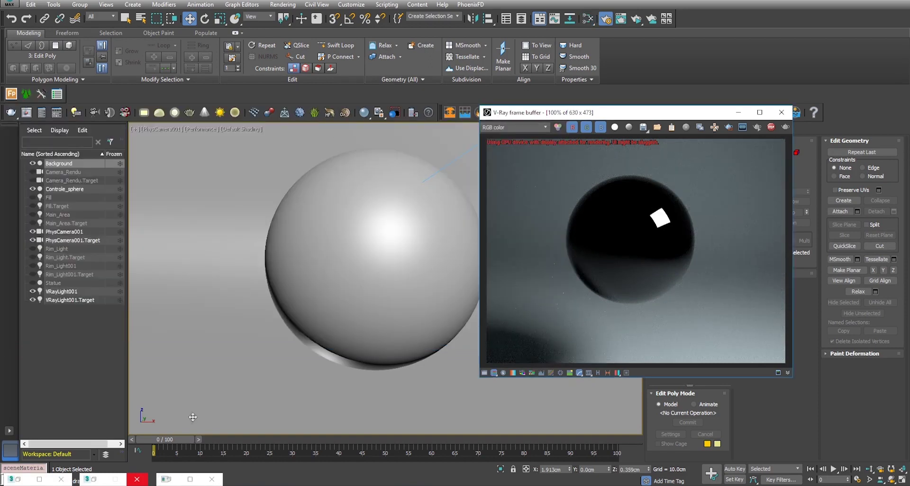
key("m")
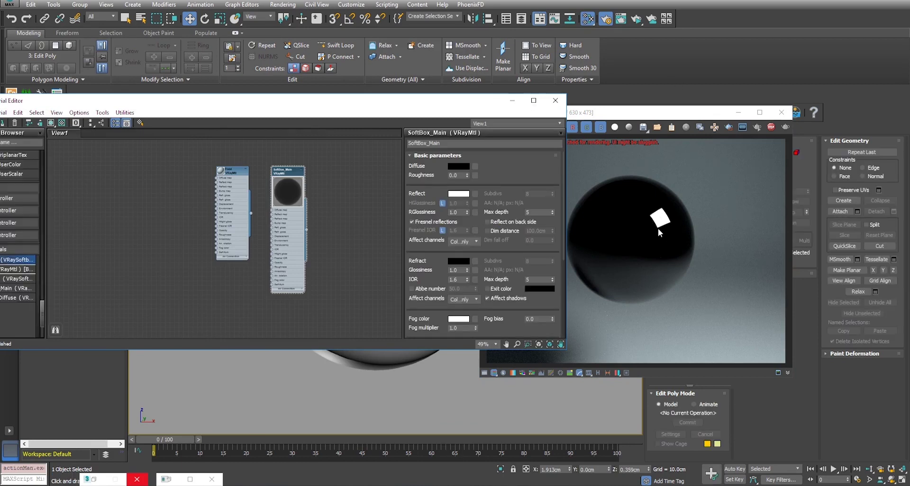
scroll(251, 256, "down", 3)
scroll(171, 246, "down", 3)
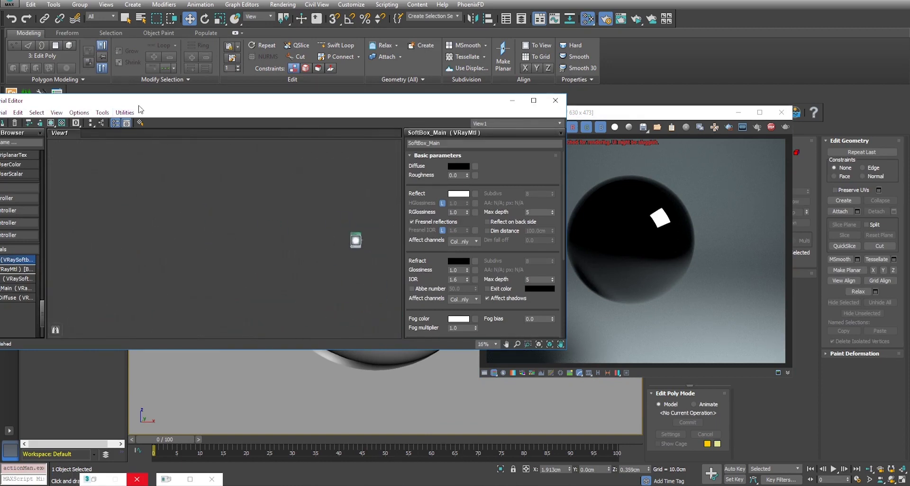
Step: Search 'rayso' and add a VRaySoftbox map node (Map #55) to View1, then hide the browser
left_click_drag(10, 100, 230, 85)
left_click(247, 127)
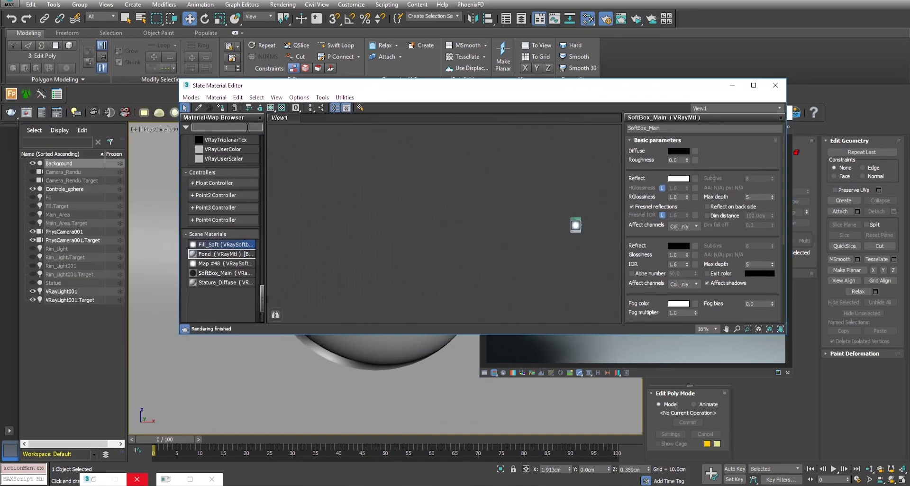
type("vrays")
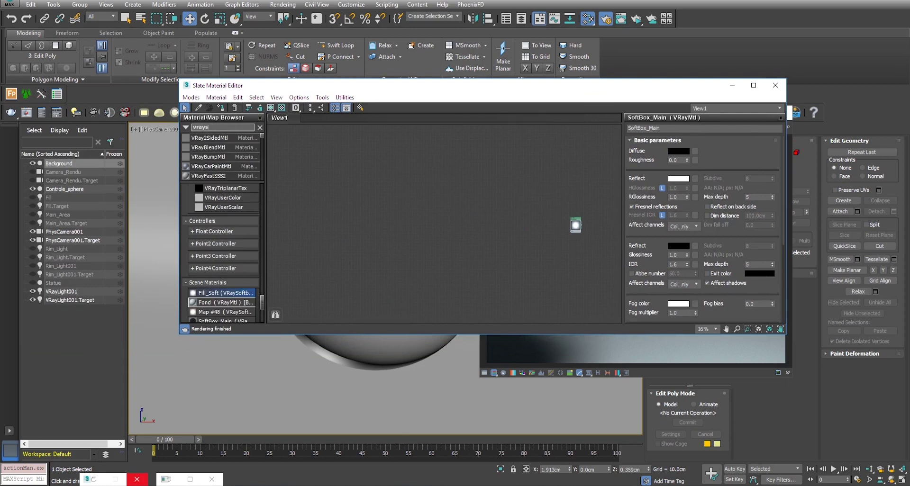
type("of")
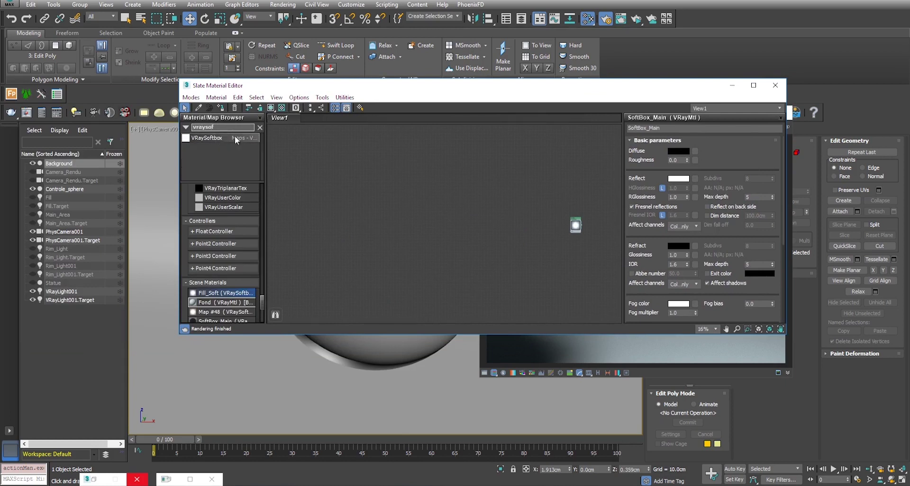
right_click(431, 192)
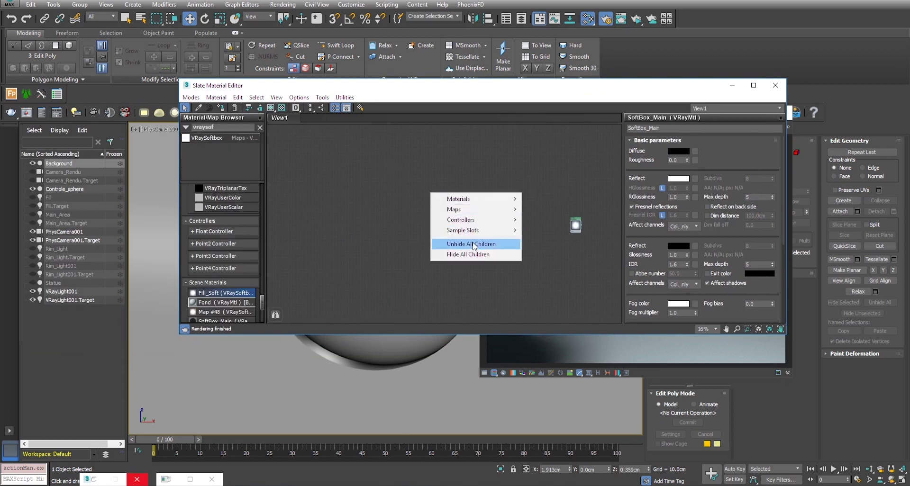
mouse_move(543, 251)
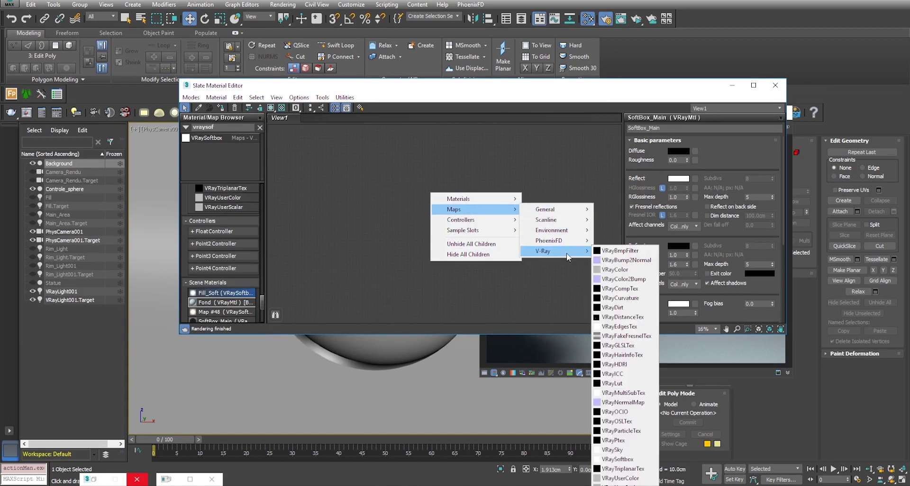
left_click(627, 458)
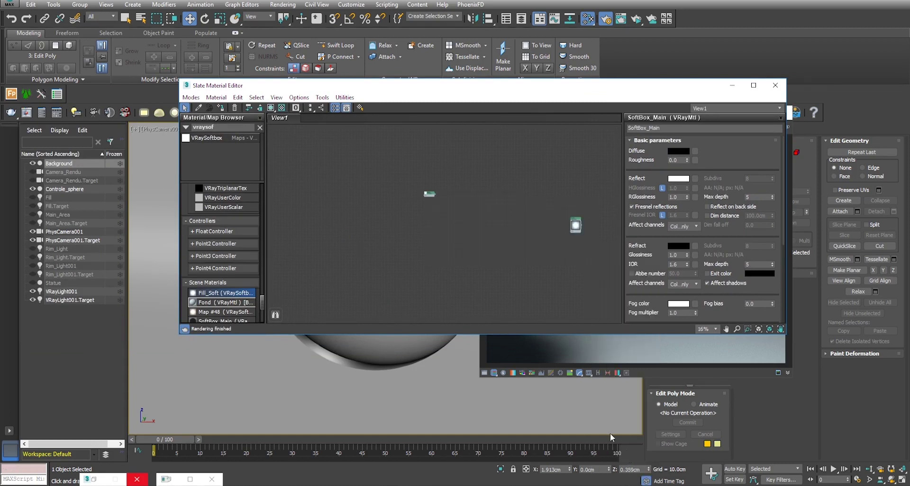
left_click(259, 127)
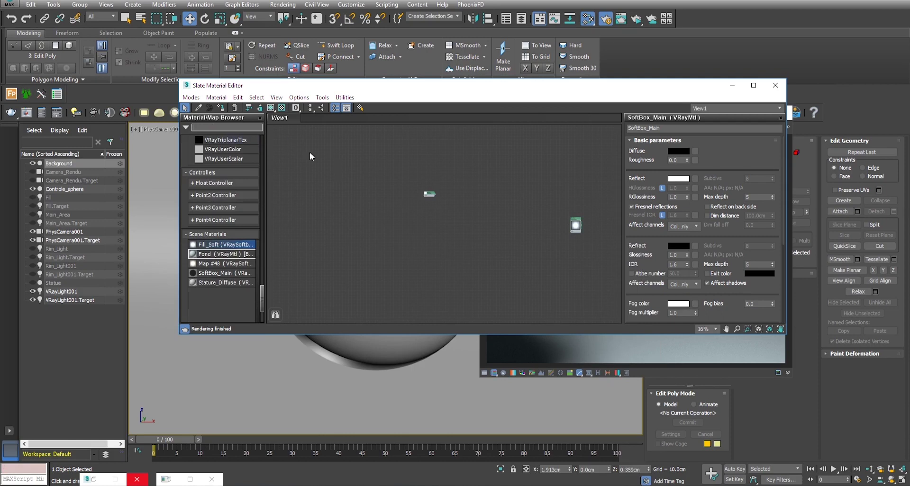
left_click(259, 118)
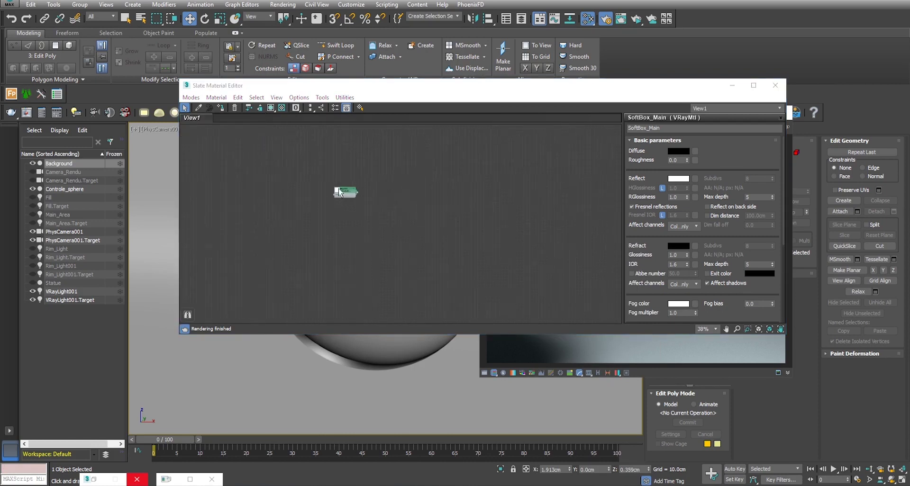
scroll(342, 191, "up", 5)
left_click_drag(347, 191, 406, 190)
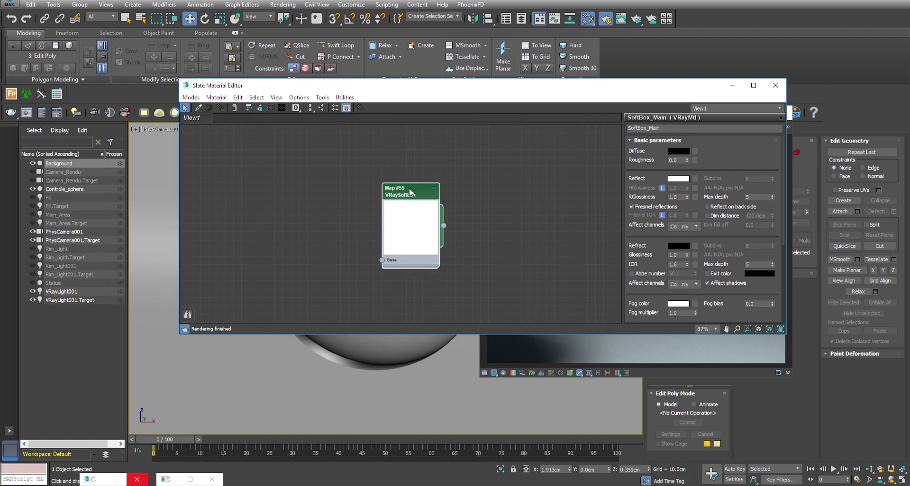
Step: Name the new VRaySoftbox map Soft_Box_Tuto_Main
double_click(410, 192)
left_click(642, 128)
type("Soft_Box_")
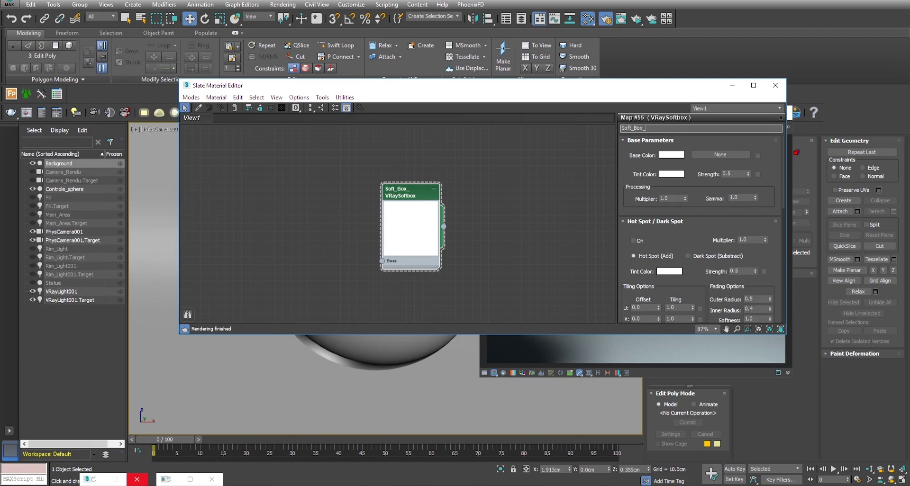
type("Tuto")
type("Mat")
key("Return")
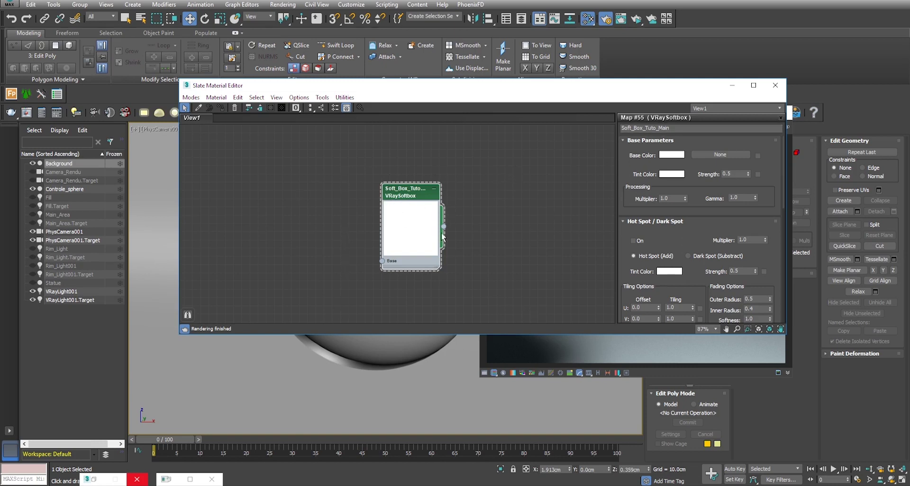
Step: Shift the Slate editor left and stretch it taller to reveal the frame settings
left_click_drag(580, 98, 504, 100)
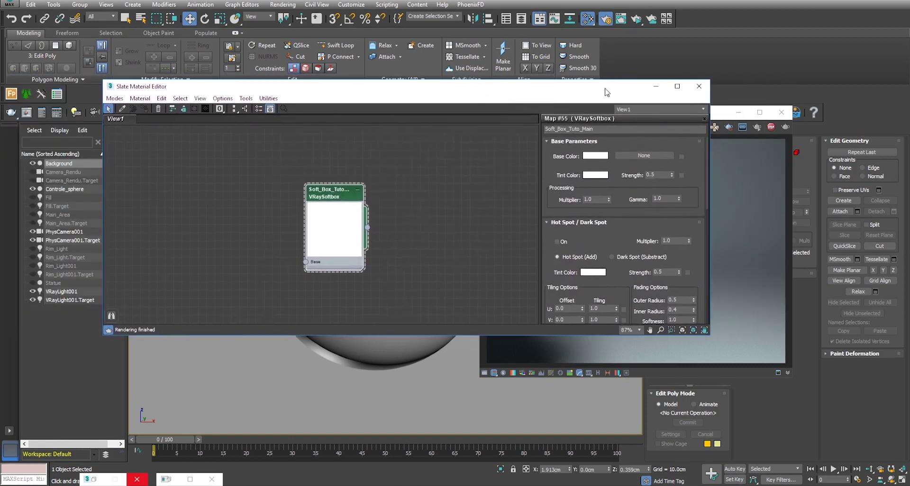
left_click_drag(541, 101, 412, 108)
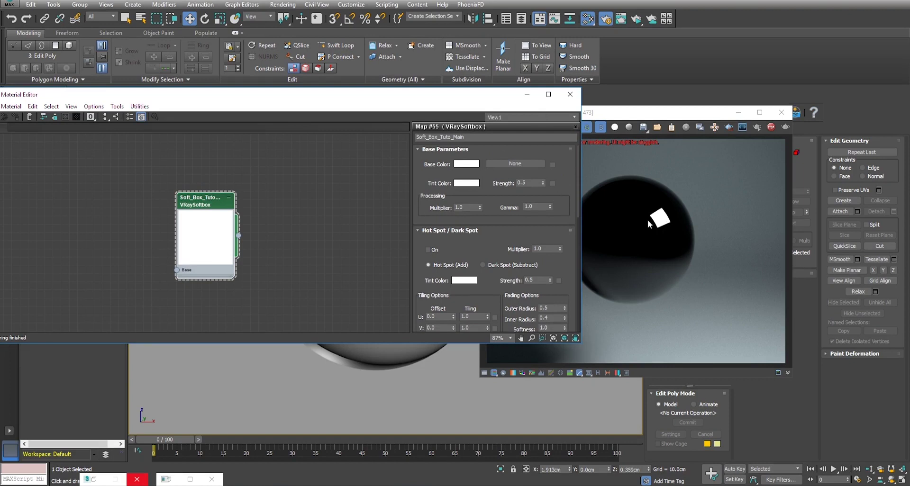
left_click_drag(579, 156, 578, 166)
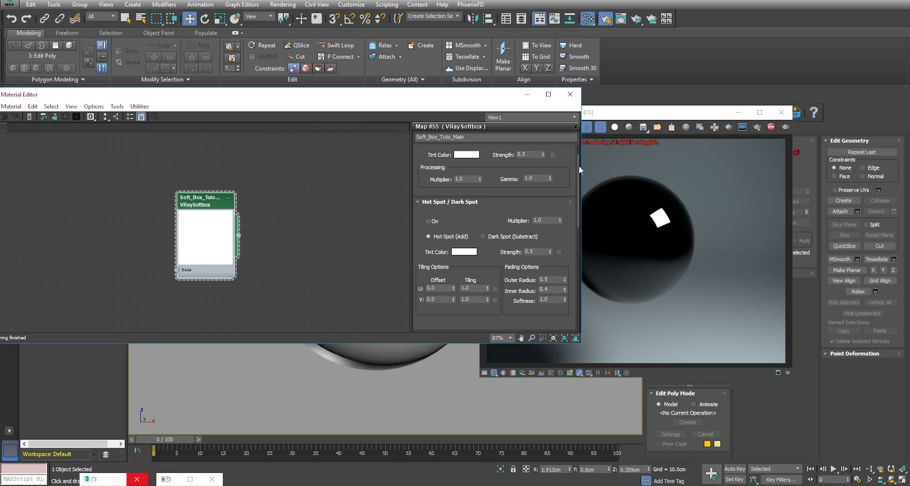
left_click_drag(579, 166, 573, 221)
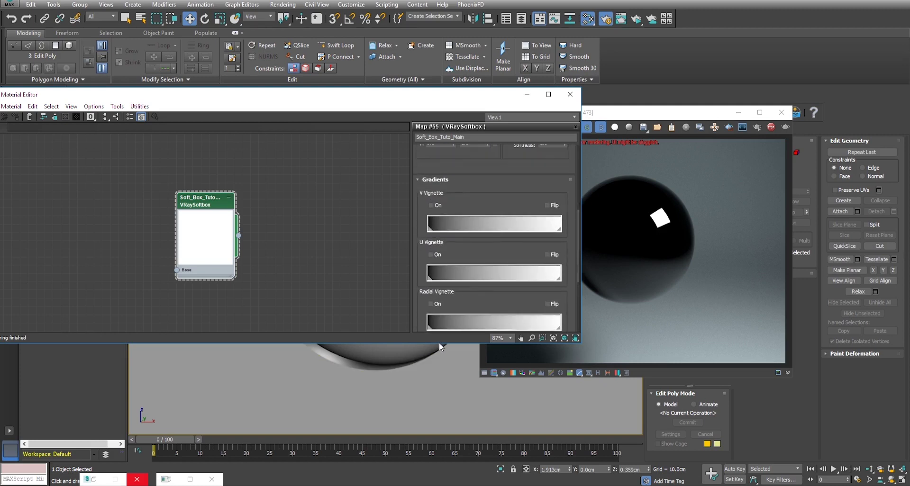
left_click_drag(437, 343, 435, 459)
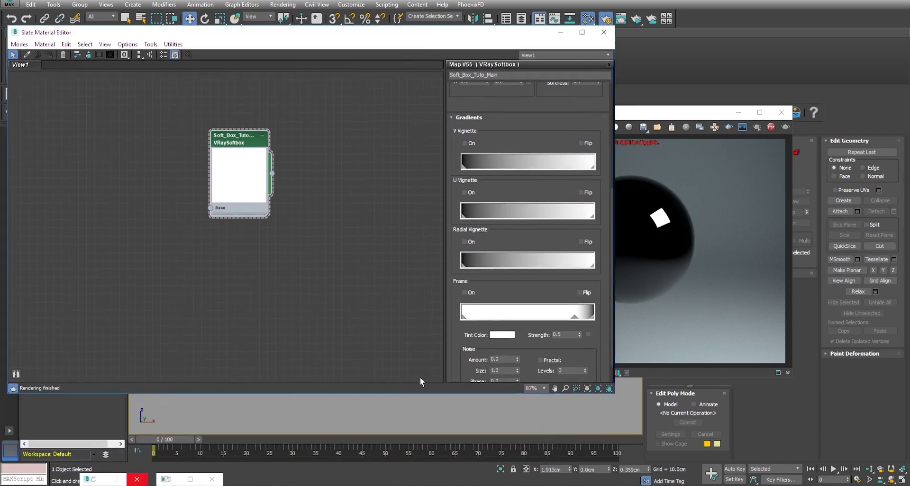
Step: Try the V, U and Radial Vignette gradients with Radial Flip, then switch them off
left_click_drag(395, 394, 393, 420)
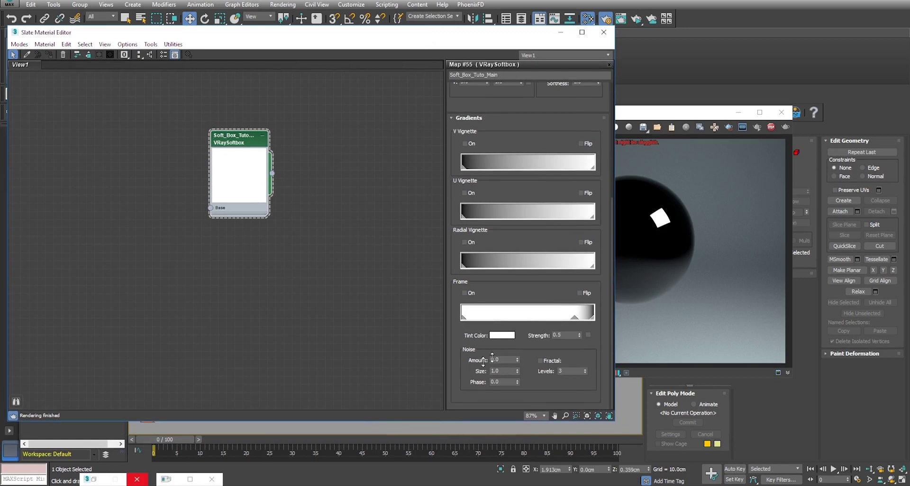
left_click(465, 144)
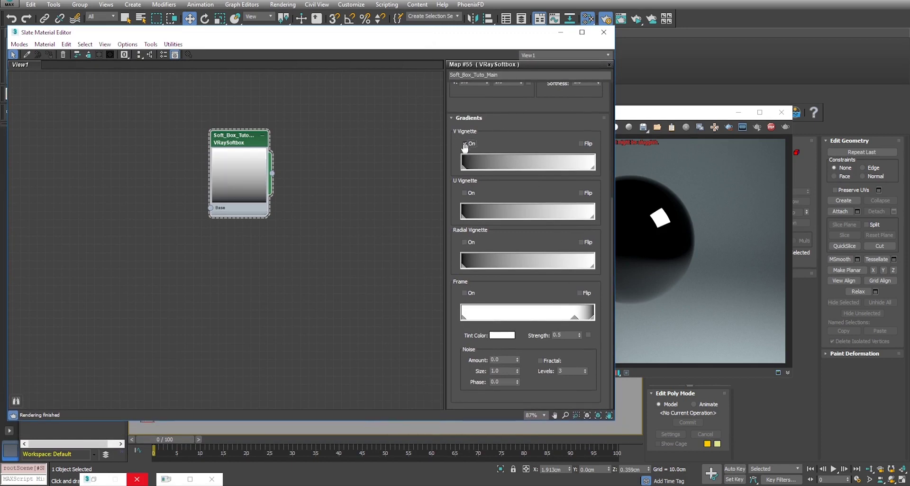
left_click(464, 193)
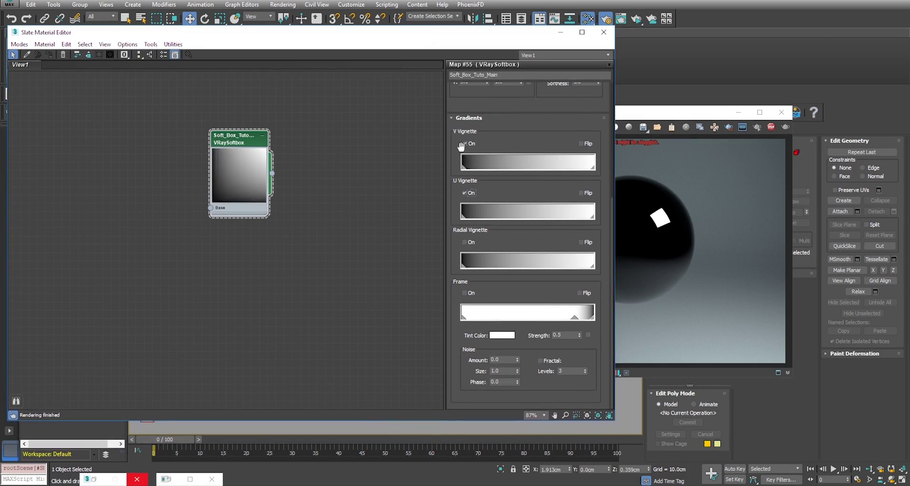
left_click(465, 145)
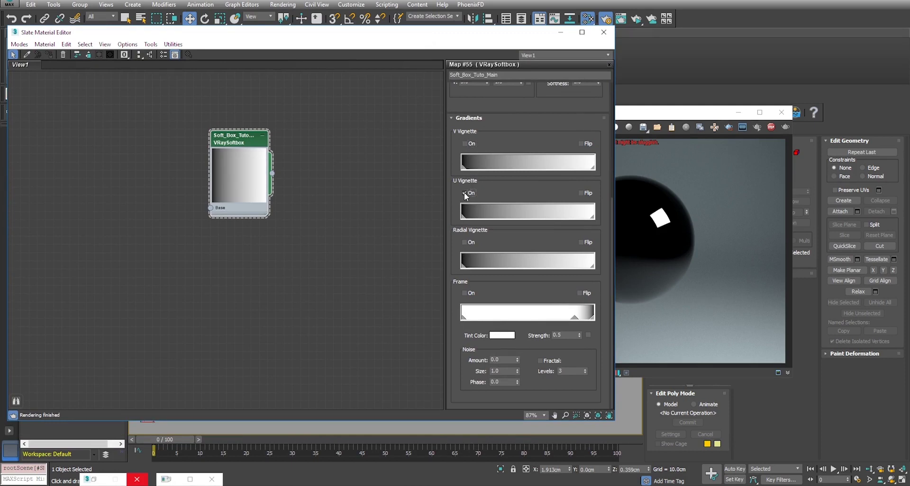
left_click(465, 192)
left_click(465, 242)
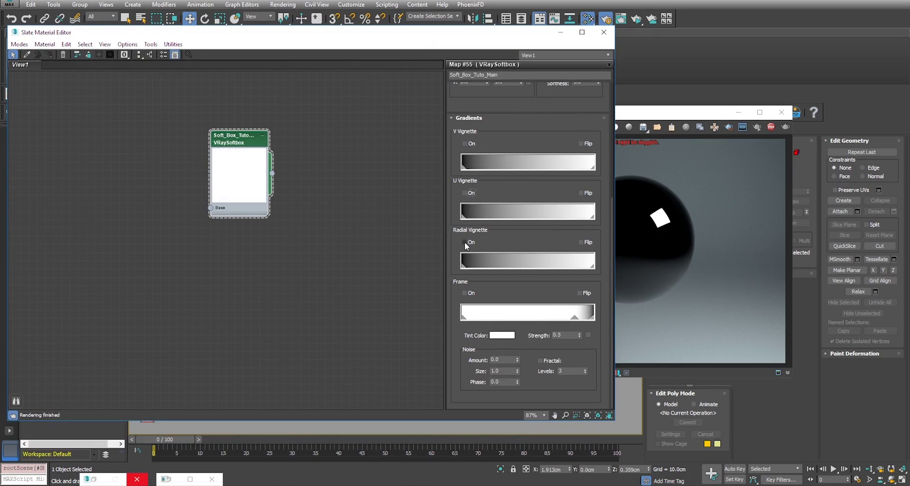
left_click(582, 243)
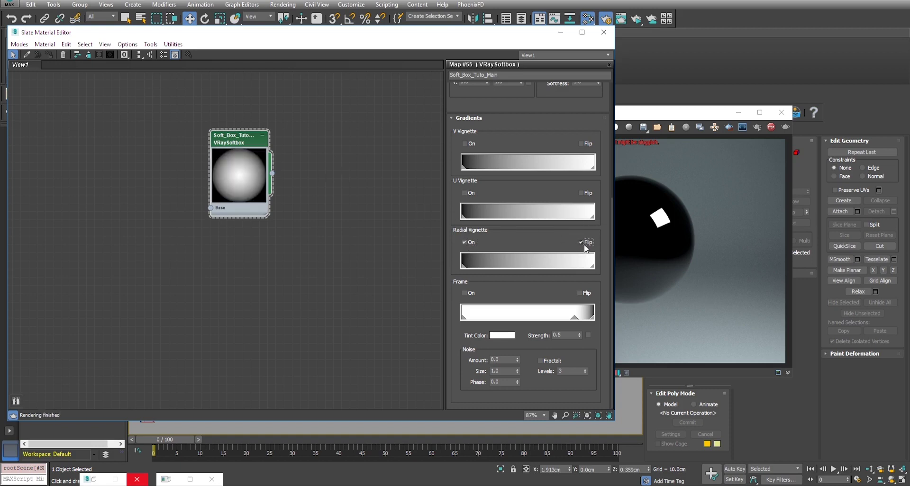
left_click(465, 243)
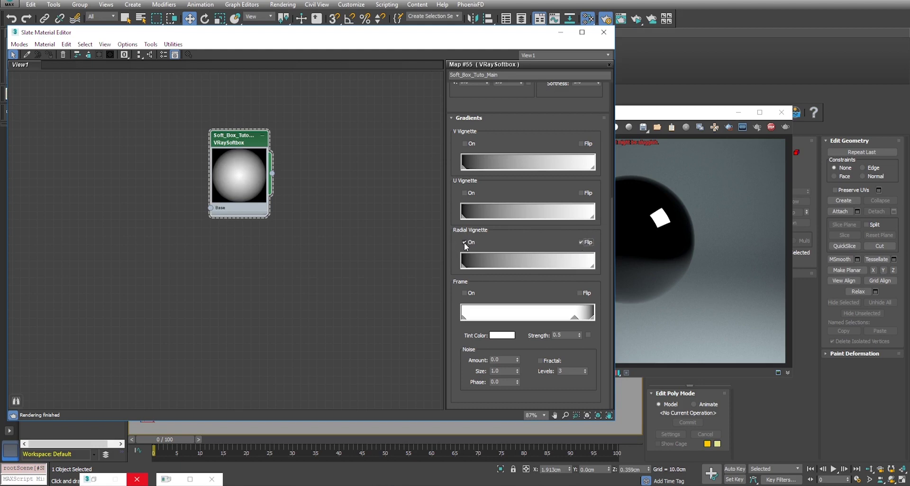
Step: Enable the Frame gradient, drag its stop to soften the dark border, and re-enable Radial Vignette
left_click(464, 294)
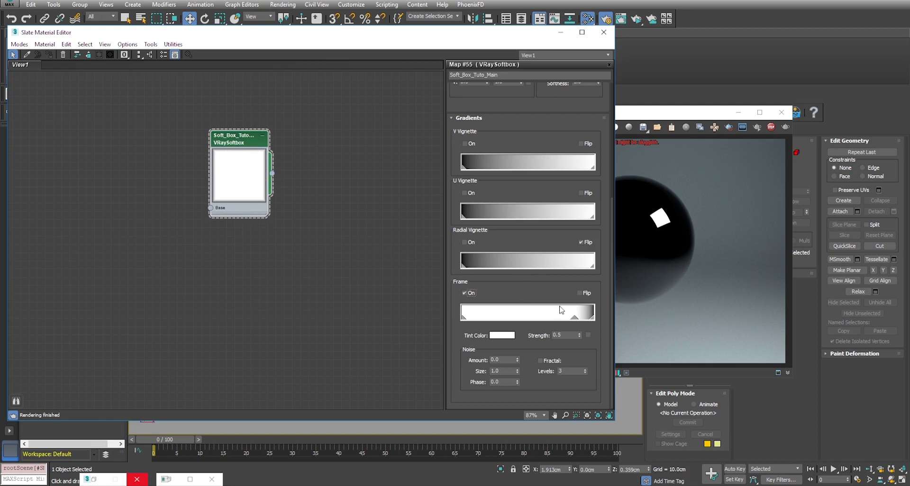
left_click(576, 318)
left_click_drag(575, 318, 507, 318)
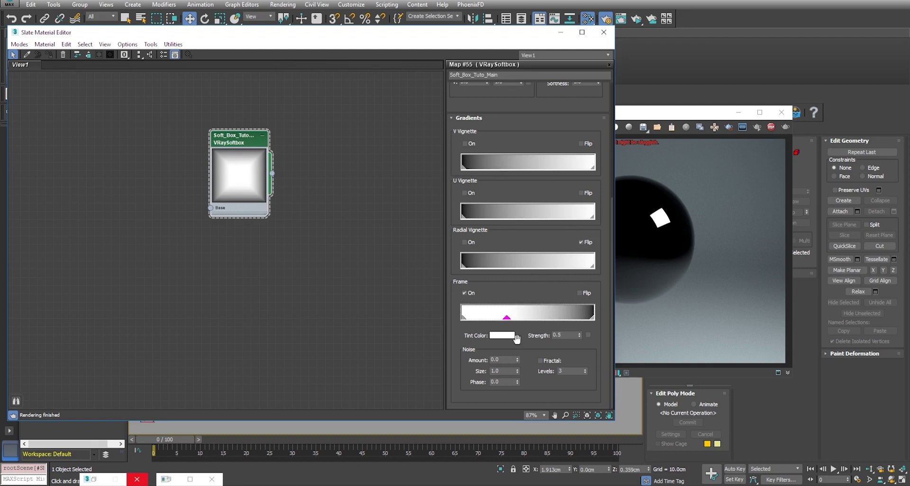
left_click_drag(507, 317, 514, 318)
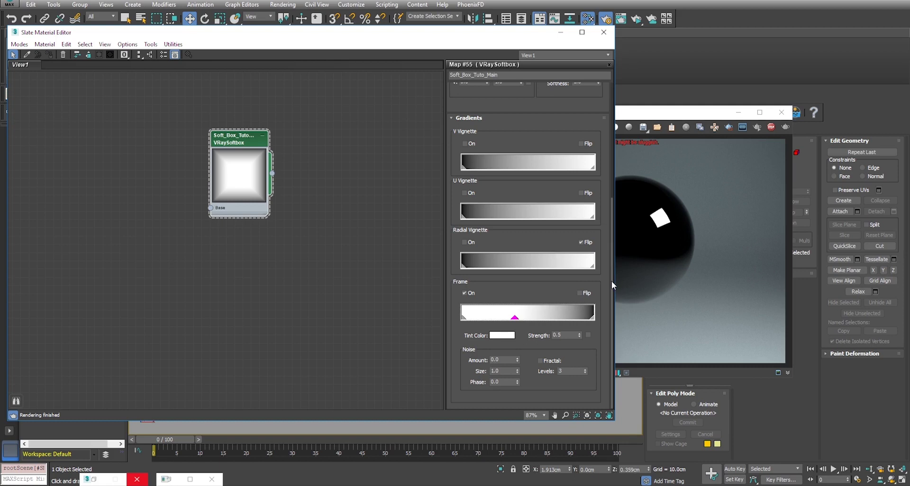
left_click_drag(612, 281, 608, 192)
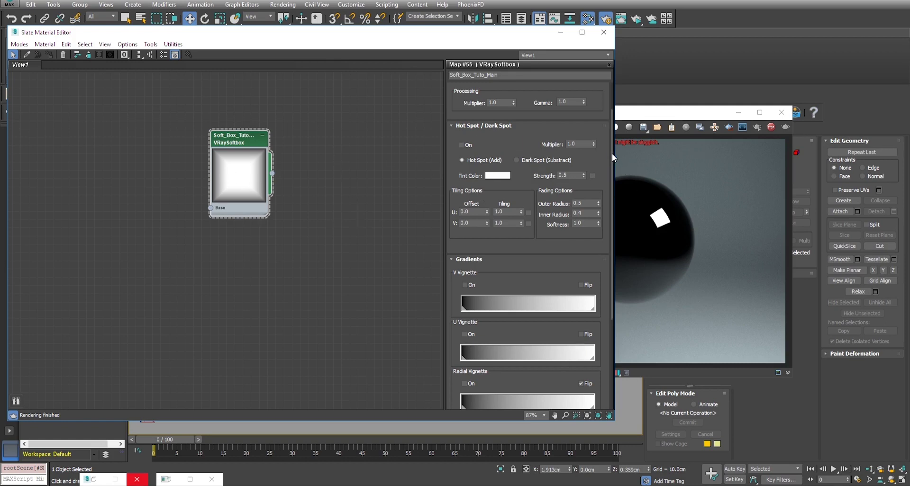
left_click_drag(613, 154, 613, 170)
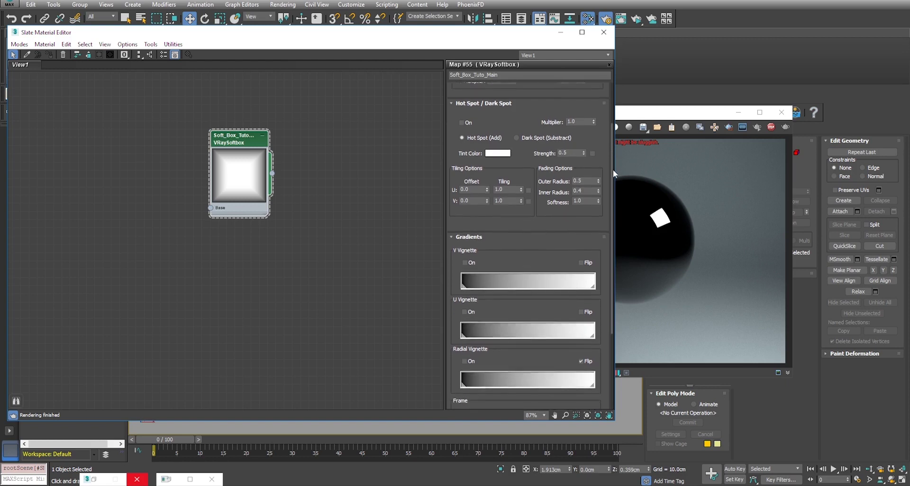
left_click_drag(613, 168, 612, 209)
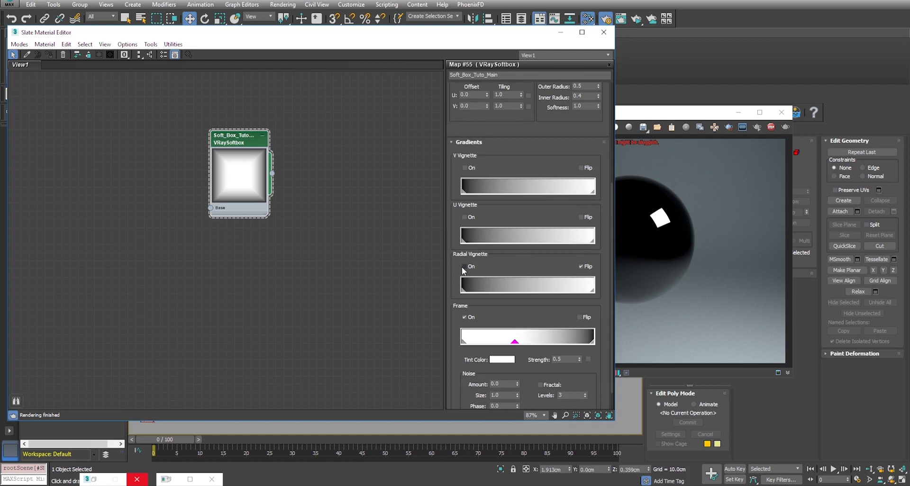
left_click(465, 267)
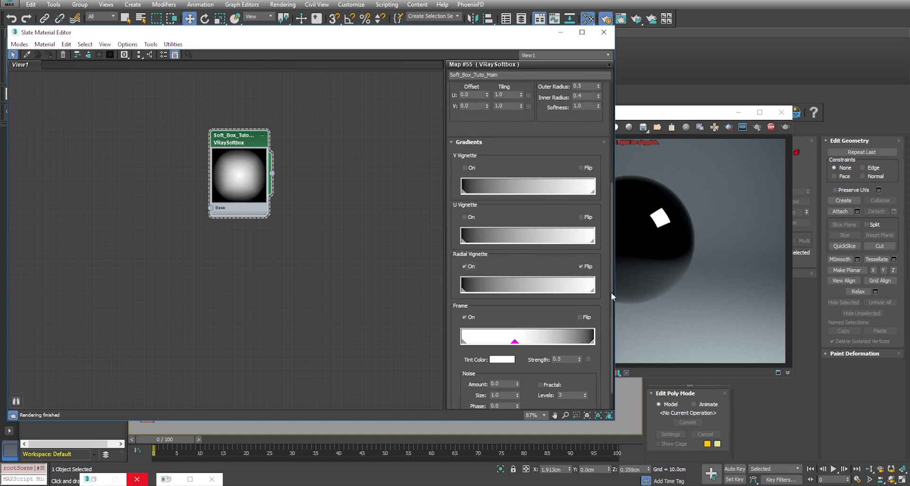
Step: Set the radial gradient's outer stop to a mid grey of about 0.506, then select VRayLight001
double_click(464, 290)
left_click_drag(766, 208, 764, 240)
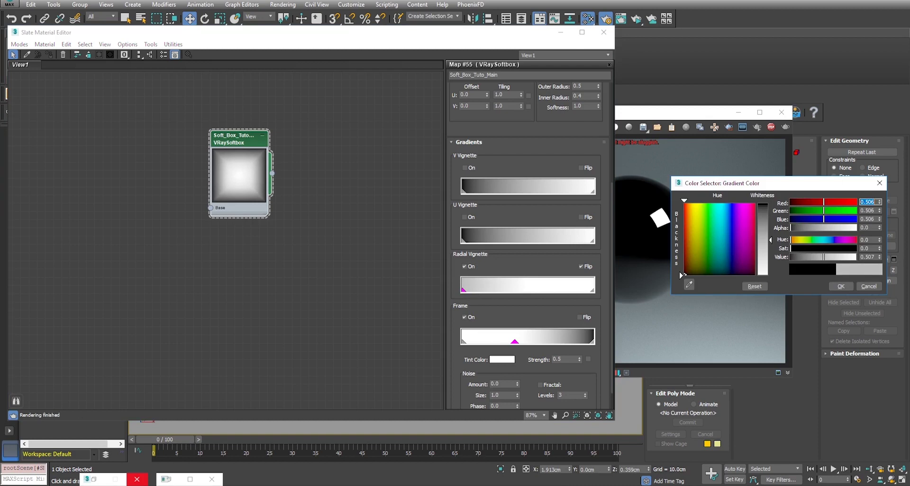
left_click(841, 286)
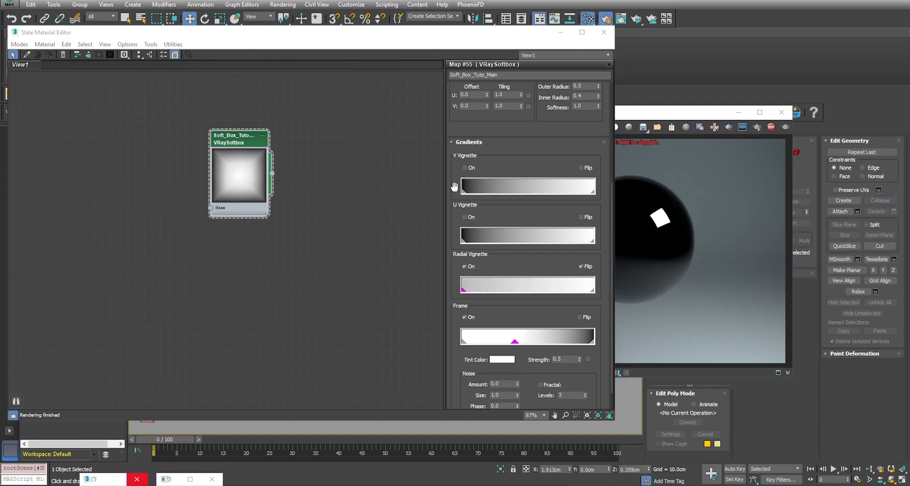
left_click_drag(613, 236, 611, 142)
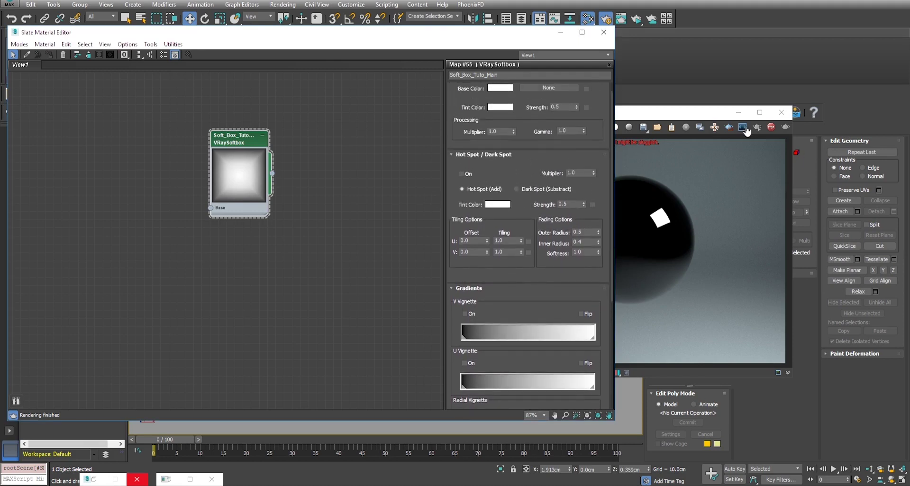
mouse_move(382, 32)
left_mouse_down()
mouse_move(519, 61)
mouse_move(466, 52)
left_mouse_up()
left_click(67, 292)
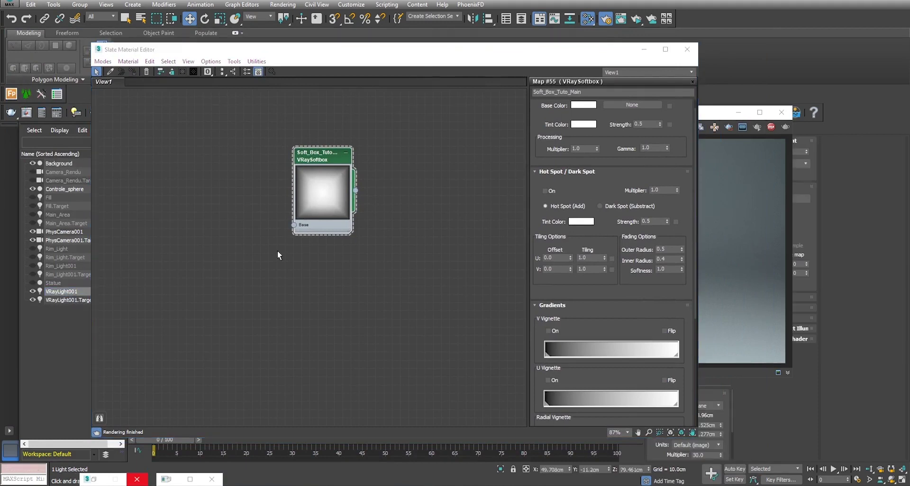
Step: Link Soft_Box_Tuto_Main as an instance into VRayLight001's Texture slot
left_click_drag(645, 49, 576, 57)
left_click(729, 116)
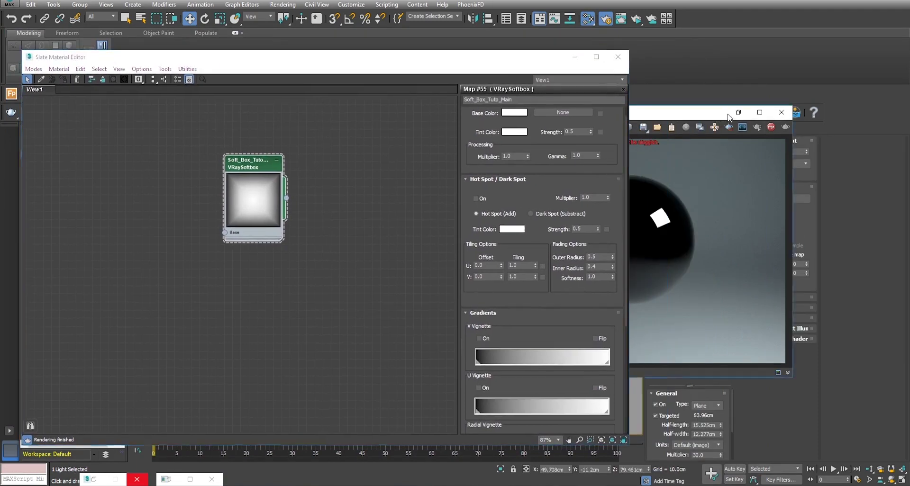
left_click(729, 115)
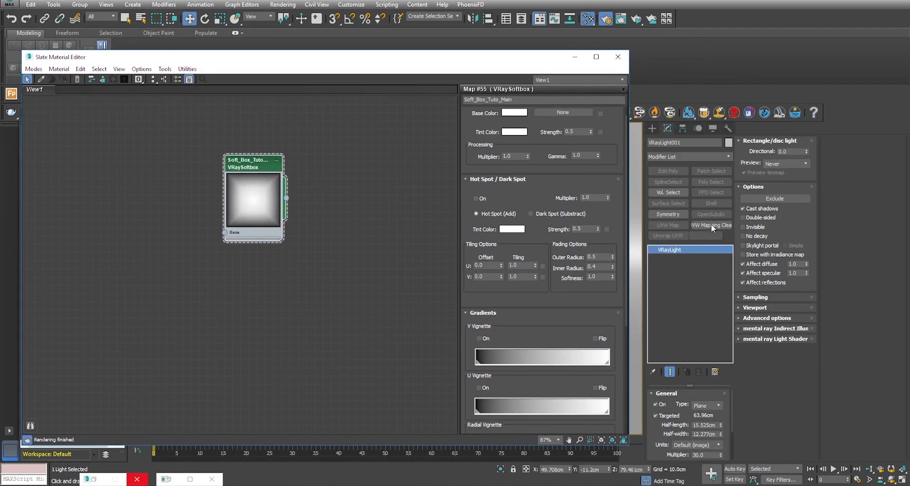
left_click_drag(732, 397, 729, 431)
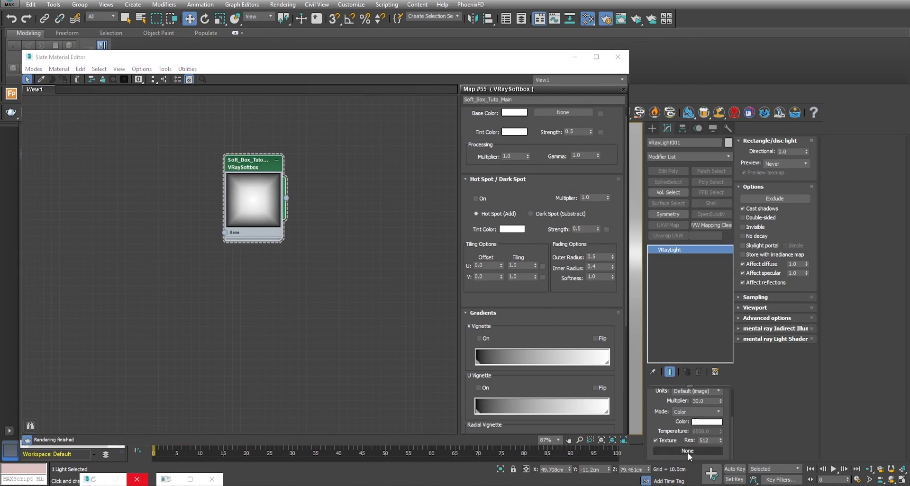
left_click_drag(286, 199, 684, 454)
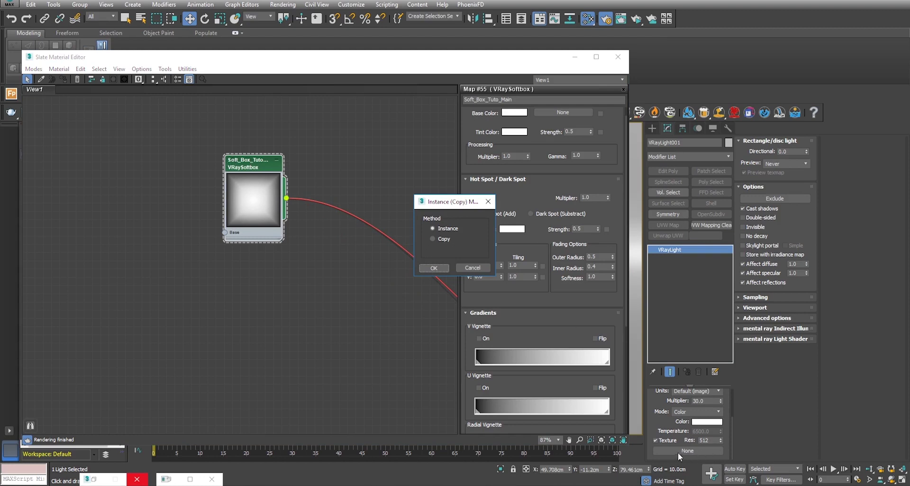
left_click(434, 268)
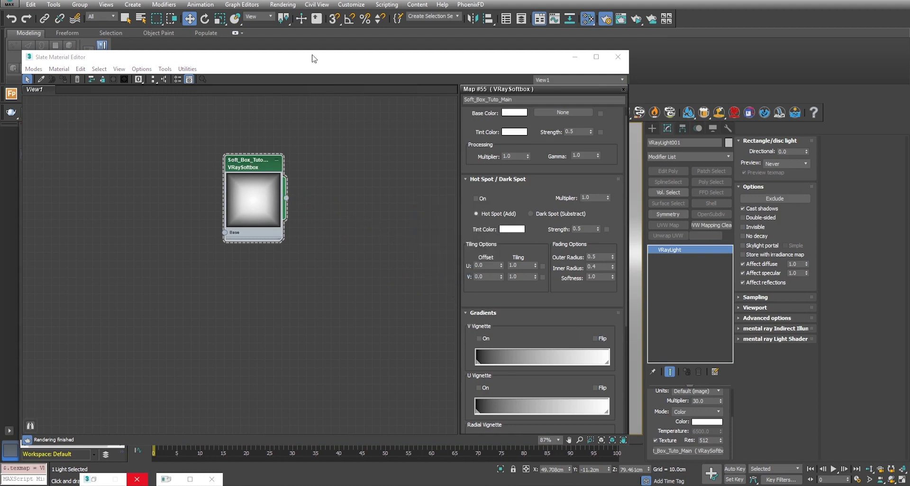
left_click_drag(315, 57, 532, 51)
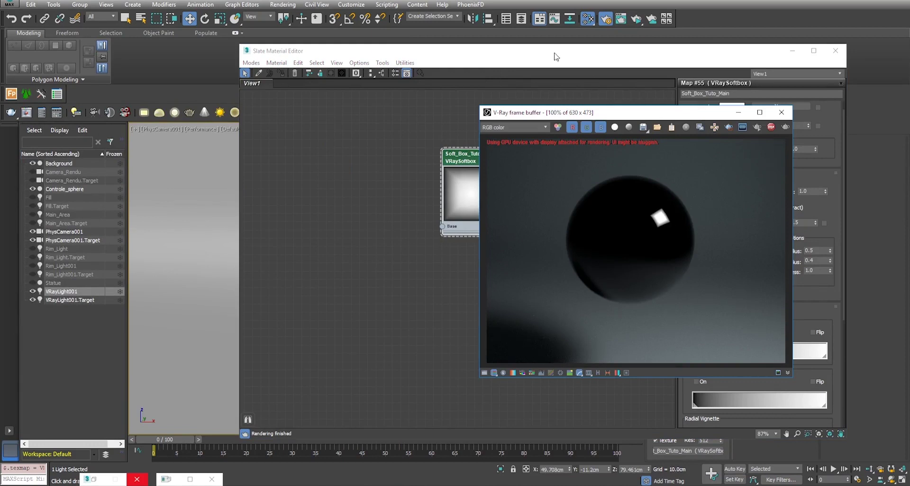
Step: Switch on Soft_Box_Tuto_Main's Hot Spot (outer radius 0.5), keeping editor and frame buffer side by side
left_click_drag(563, 51, 399, 49)
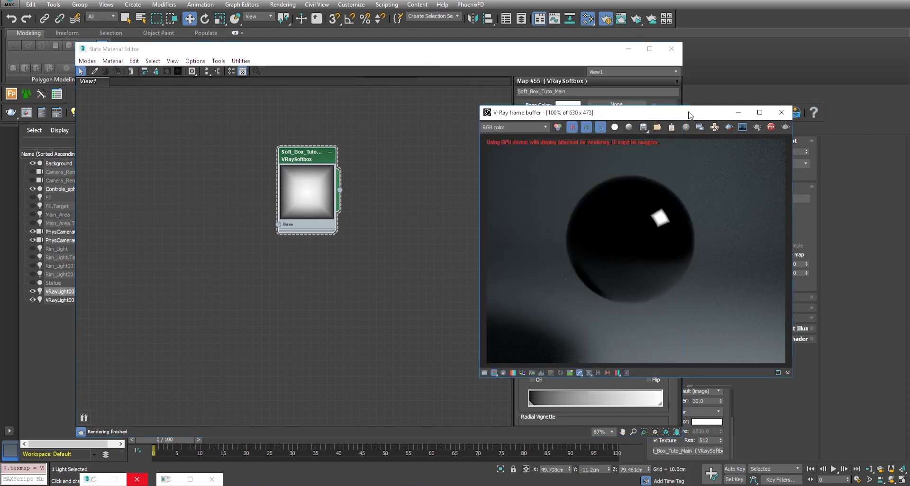
mouse_move(653, 117)
left_mouse_down()
mouse_move(703, 131)
mouse_move(688, 119)
left_mouse_up()
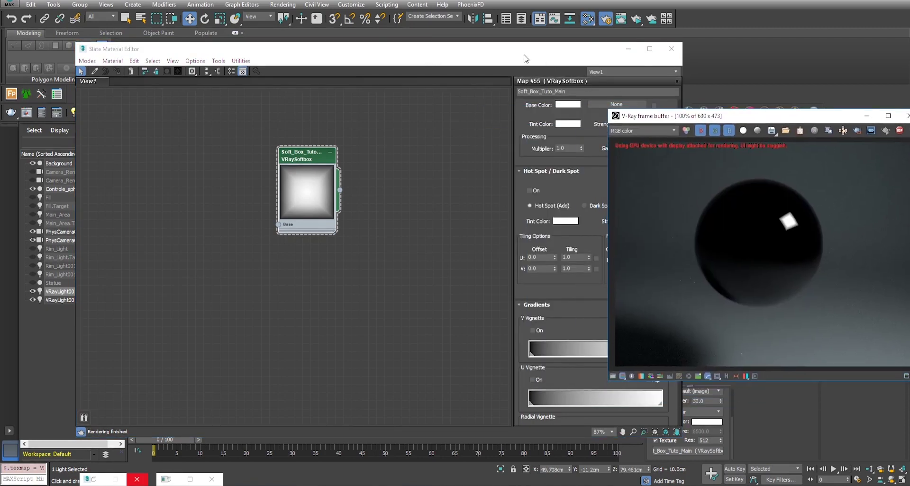
left_click_drag(525, 59, 465, 74)
left_click(470, 206)
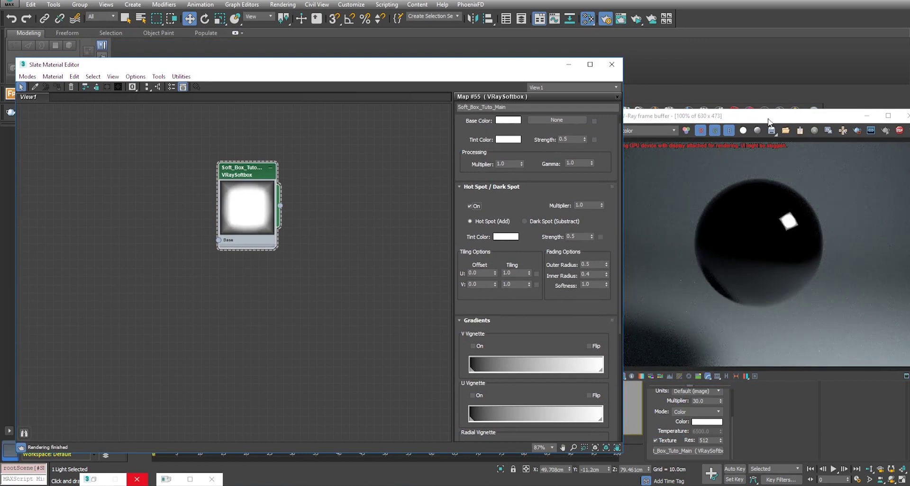
left_click_drag(774, 120, 732, 117)
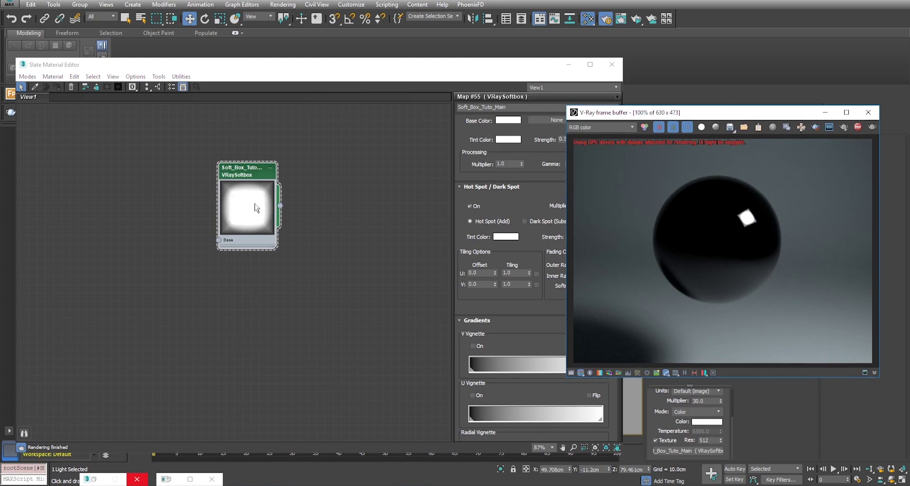
left_click_drag(451, 66, 388, 63)
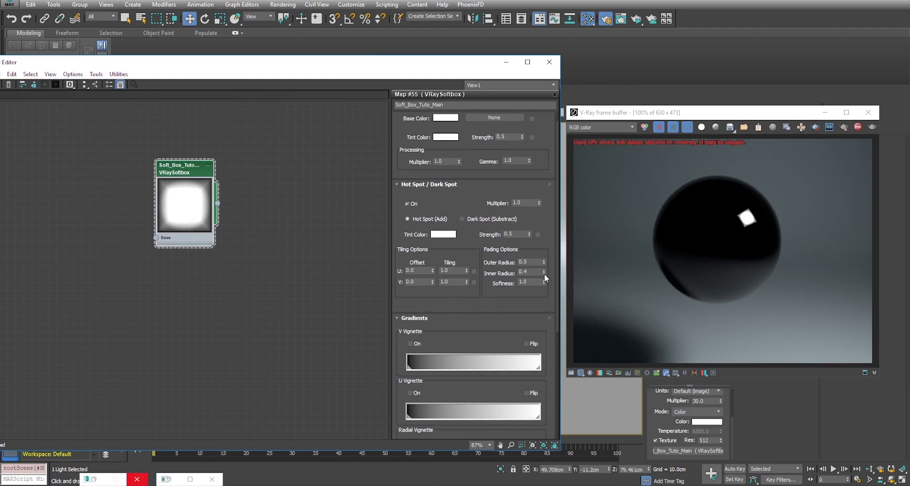
Step: Set the hot spot inner radius to 0.38 and outer radius to 0.59
left_click_drag(545, 273, 542, 266)
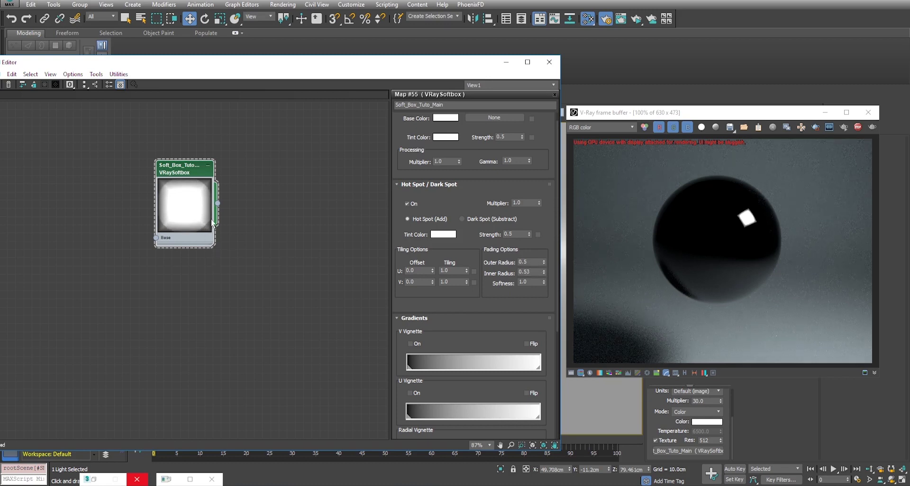
left_click(544, 264)
left_click_drag(544, 263, 546, 252)
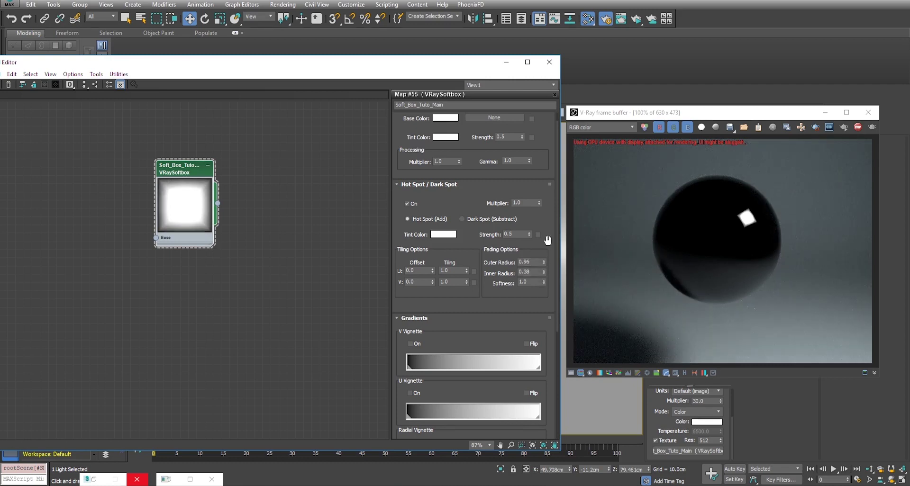
left_click_drag(548, 242, 542, 282)
mouse_move(544, 262)
left_mouse_down()
mouse_move(542, 272)
mouse_move(538, 261)
left_mouse_up()
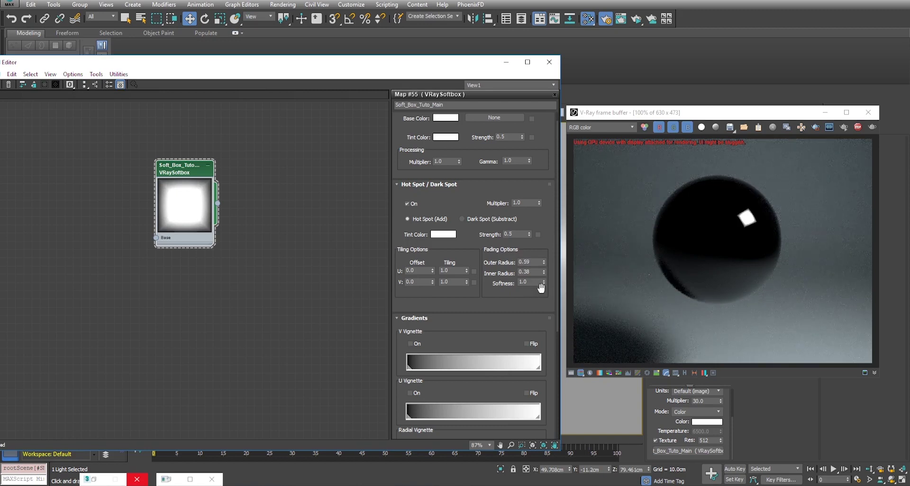
Step: Try a hot spot softness of 10, then return softness to 1.0
left_click_drag(547, 222, 546, 204)
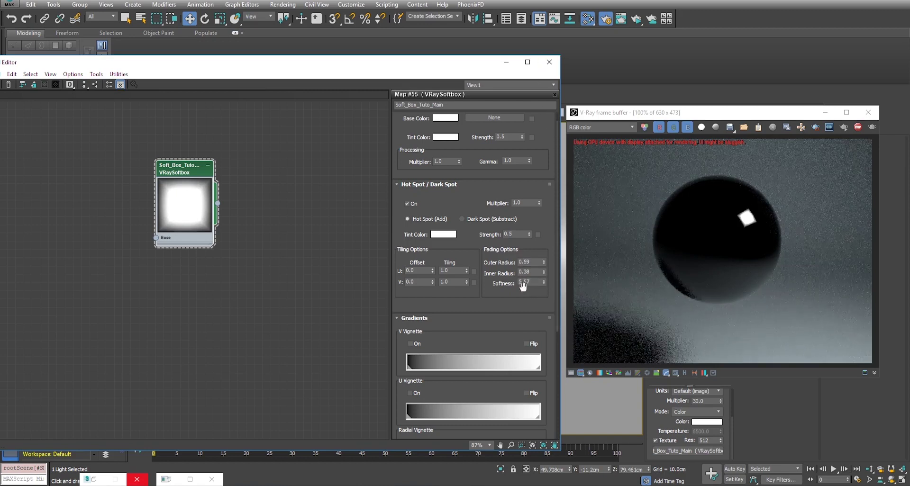
type("10")
key("Return")
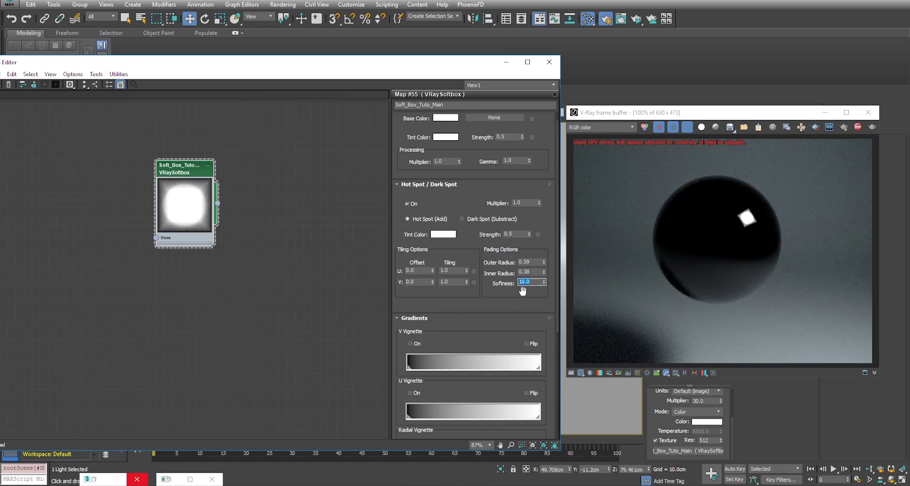
type("1")
key("Return")
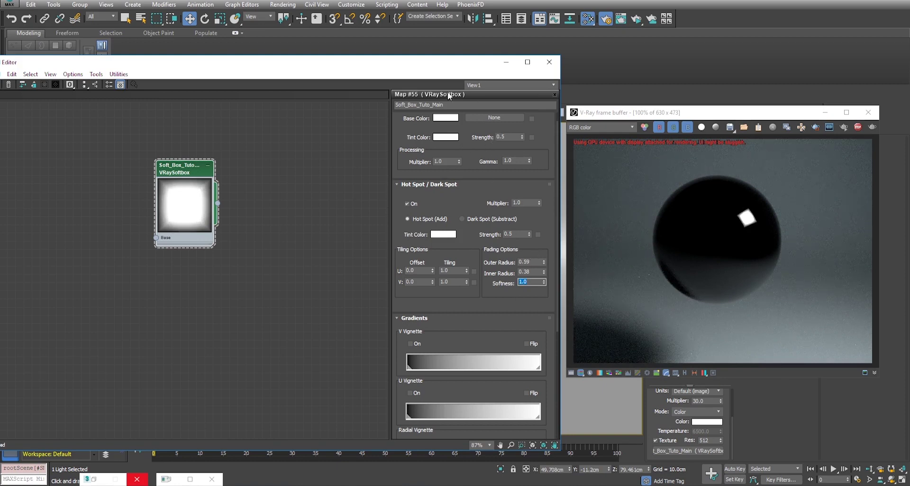
left_click_drag(349, 69, 456, 69)
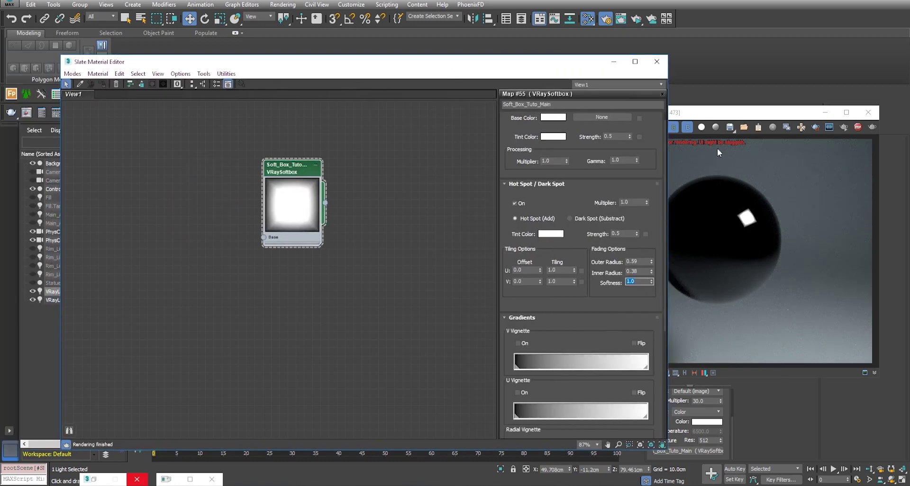
Step: Enable the softbox tint and pick a peach Tint Color with hue around 22
mouse_move(292, 66)
left_mouse_down()
mouse_move(377, 67)
mouse_move(311, 78)
left_mouse_up()
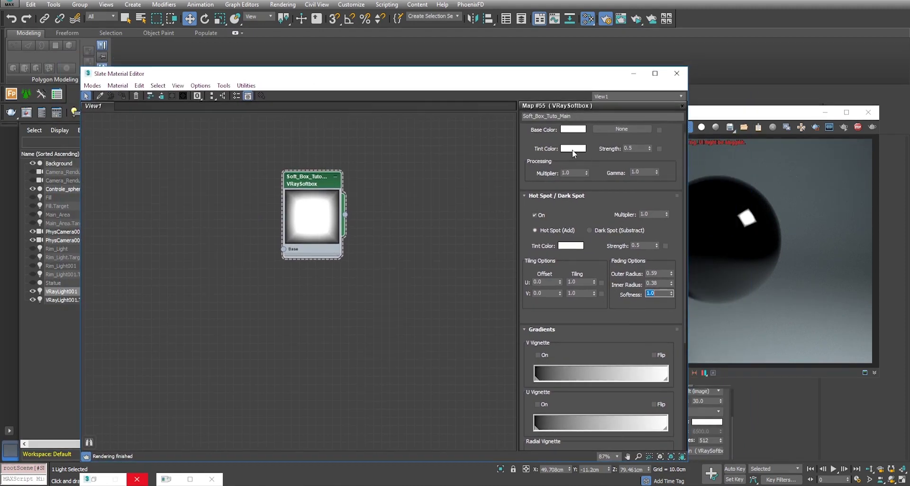
left_click(573, 149)
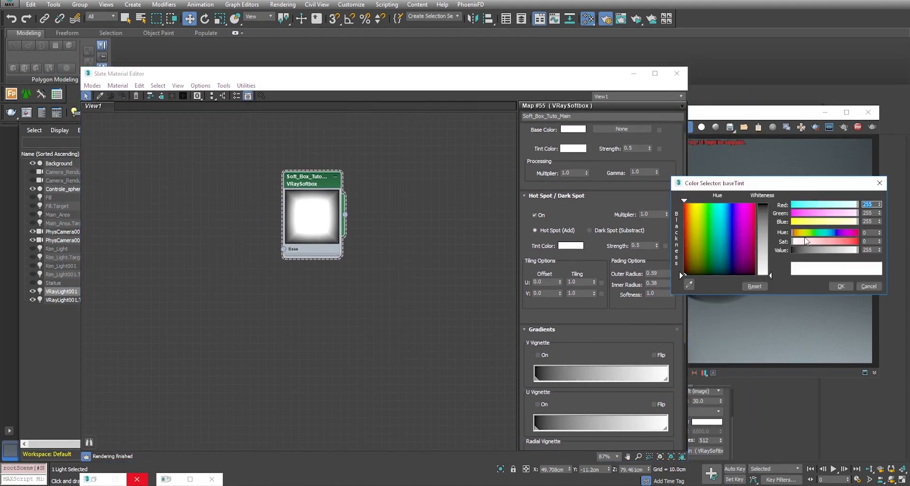
left_click(799, 233)
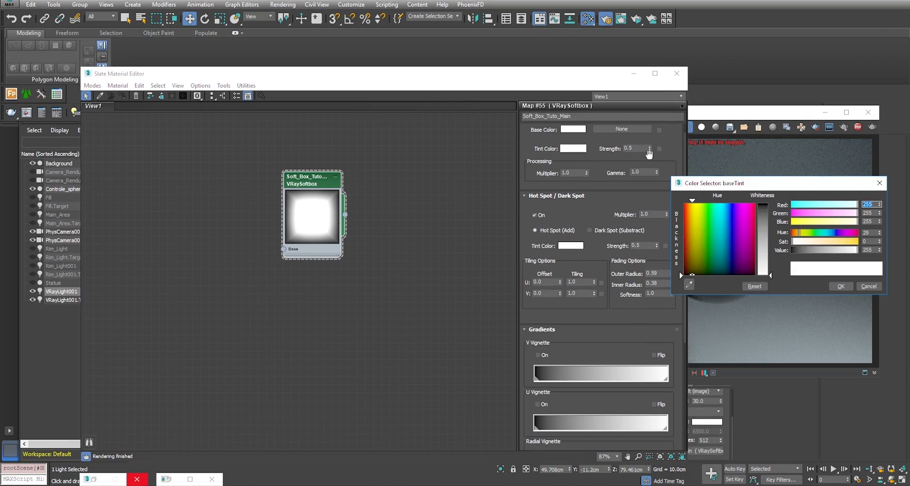
left_click(659, 150)
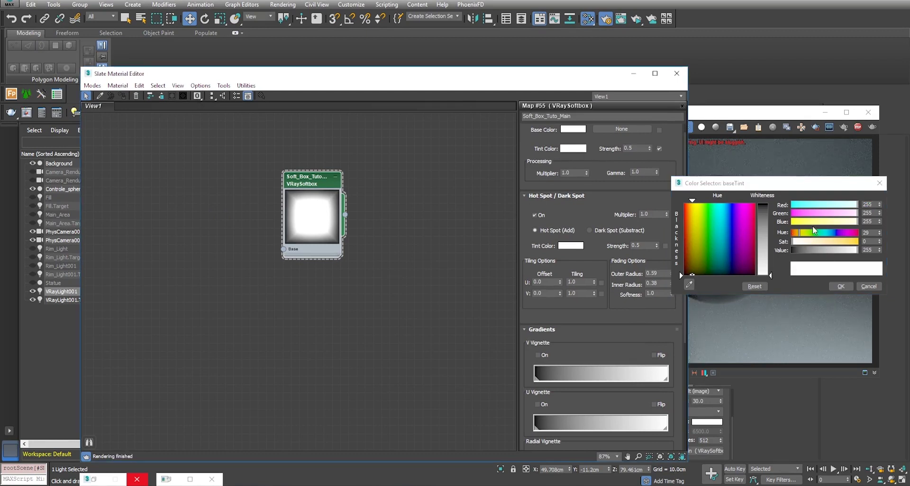
left_click(798, 232)
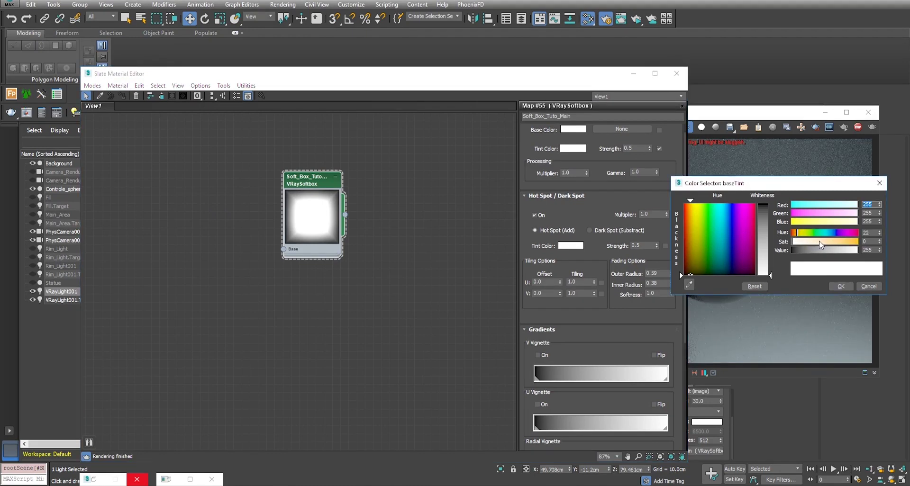
left_click(817, 242)
left_click(841, 286)
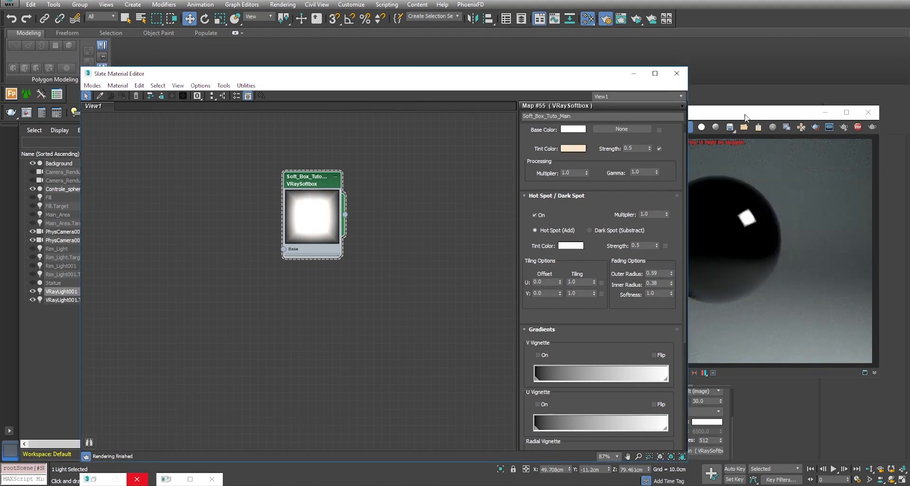
Step: Check the render, then experiment with near-white and blue tint colours
mouse_move(779, 114)
left_mouse_down()
mouse_move(840, 139)
mouse_move(838, 127)
left_mouse_up()
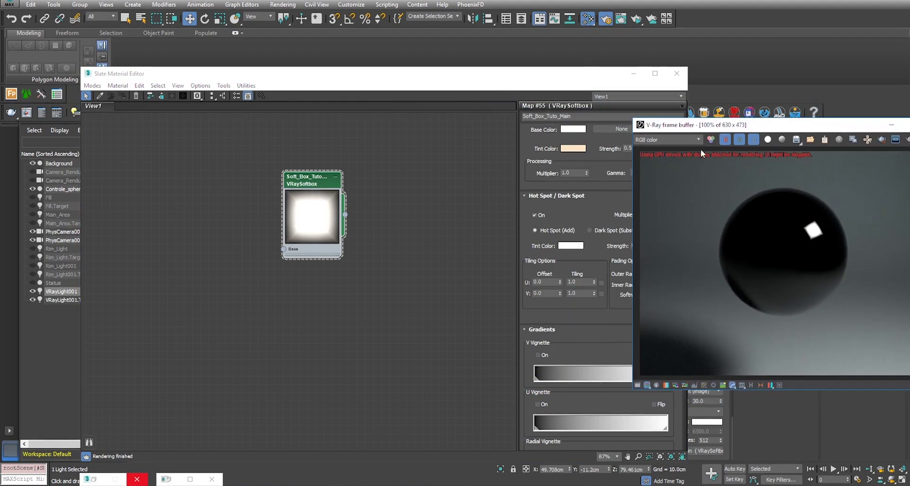
left_click_drag(578, 73, 537, 72)
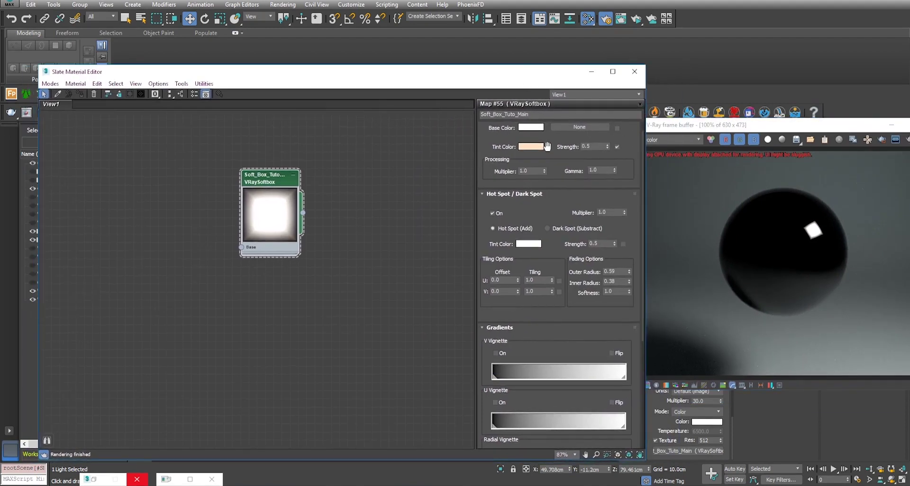
left_click(530, 147)
left_click_drag(764, 236, 764, 224)
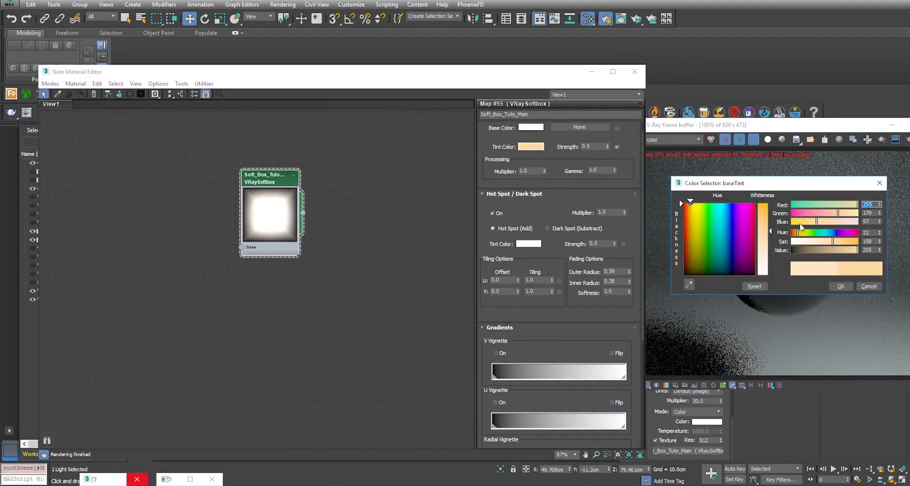
left_click_drag(813, 184, 556, 197)
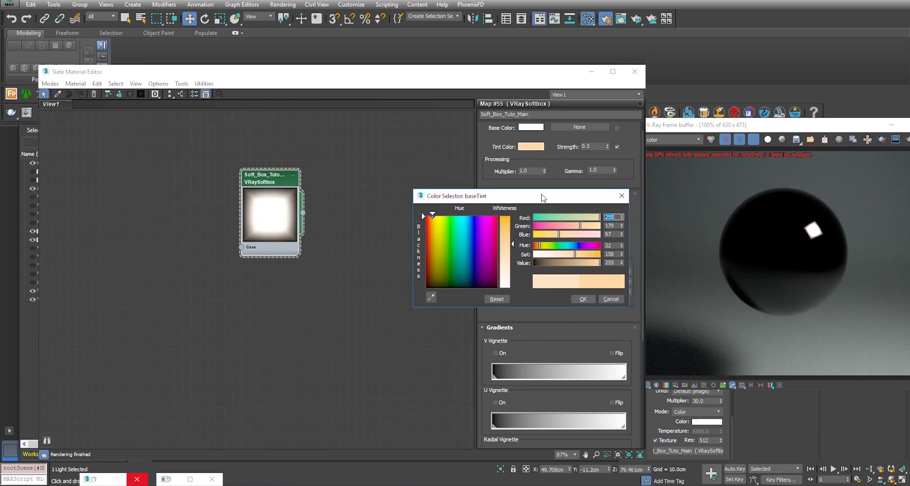
left_click_drag(511, 245, 512, 288)
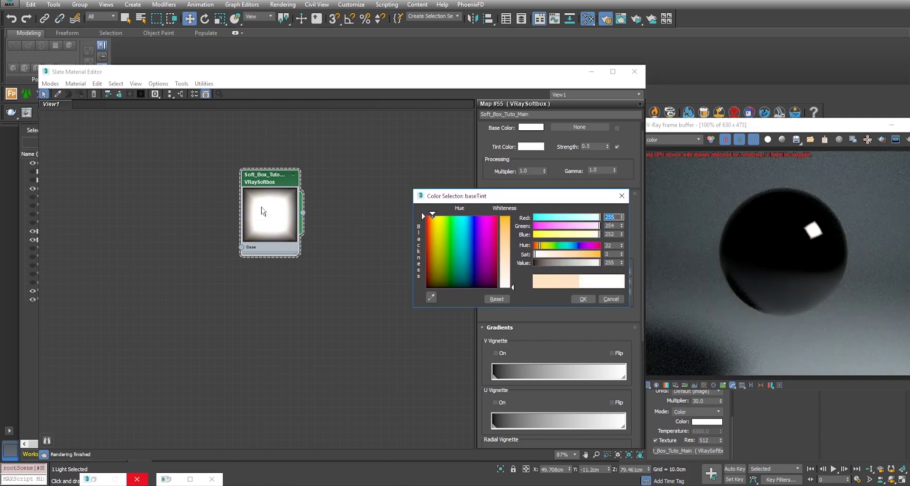
left_click(472, 242)
left_click_drag(512, 287, 512, 217)
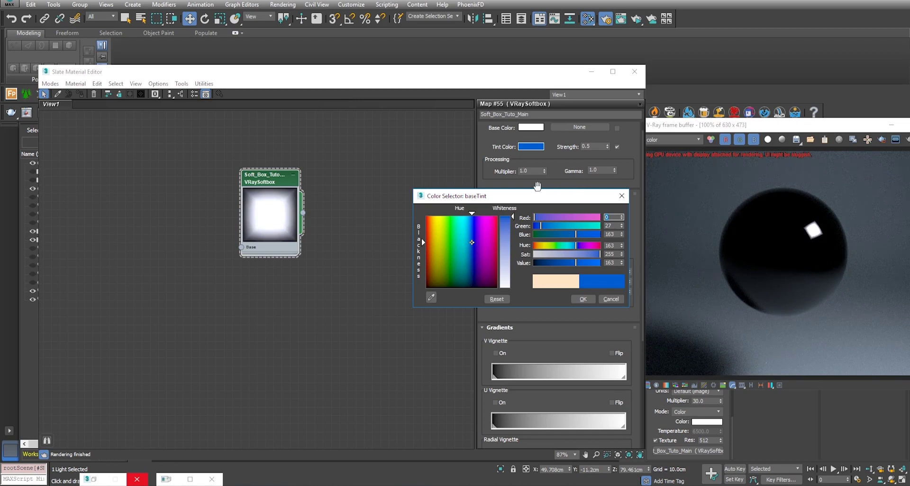
Step: Raise the tint strength, settle on a soft warm-peach tint, then switch the tint off
left_click_drag(607, 147, 602, 104)
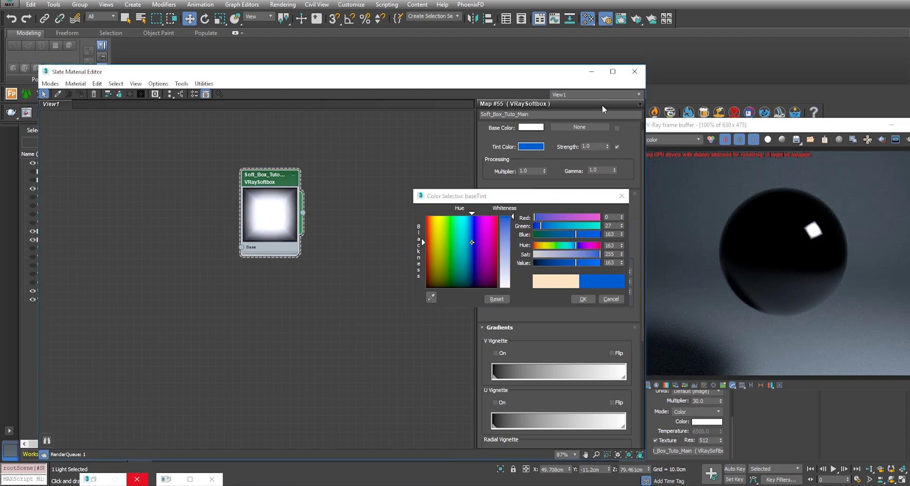
left_click(538, 246)
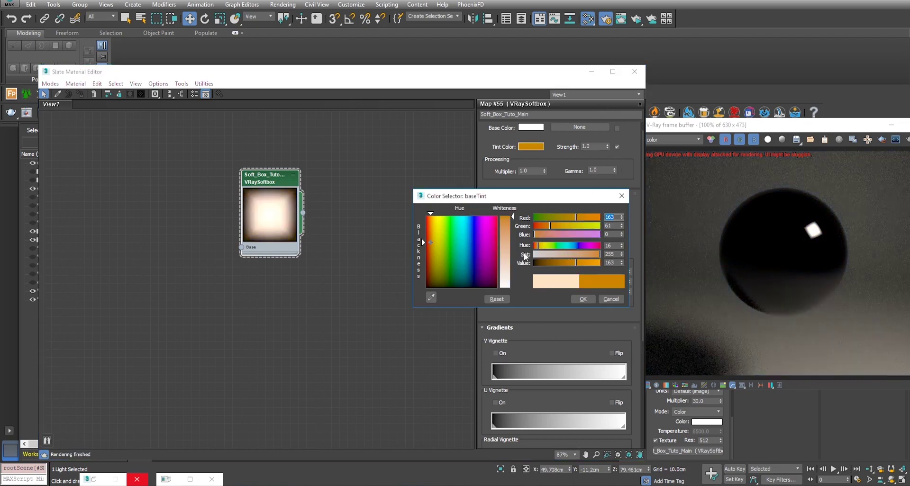
left_click_drag(555, 255, 574, 255)
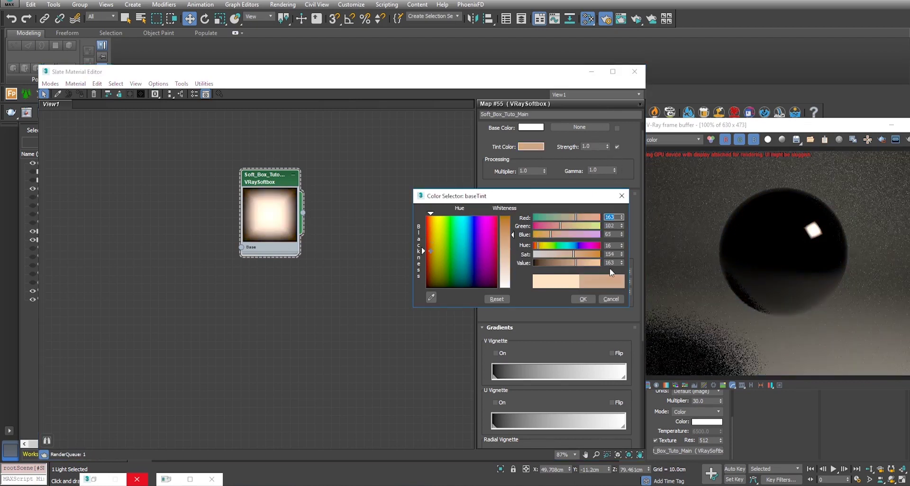
mouse_move(542, 254)
left_mouse_down()
mouse_move(532, 255)
mouse_move(602, 264)
left_mouse_up()
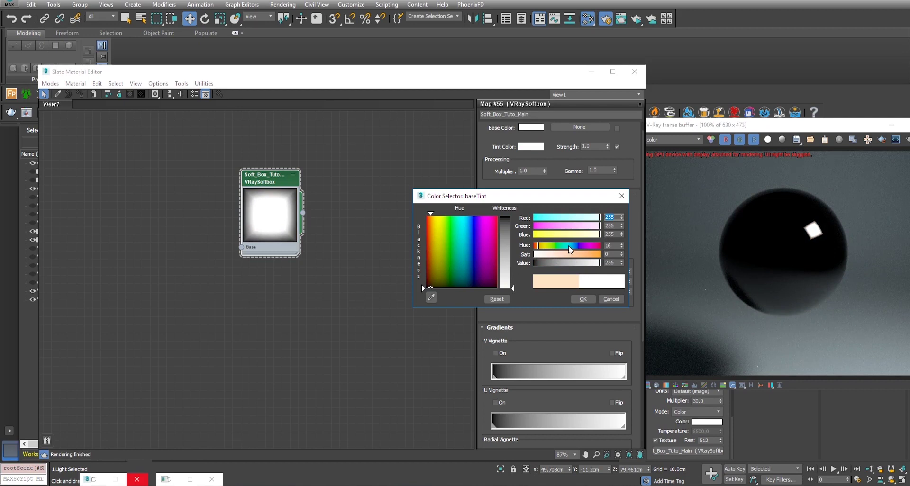
left_click_drag(568, 245, 577, 256)
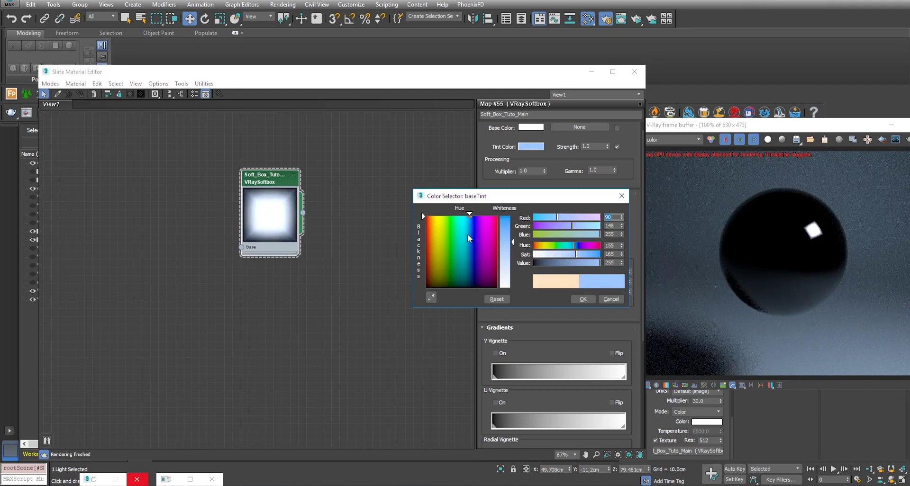
left_click(538, 245)
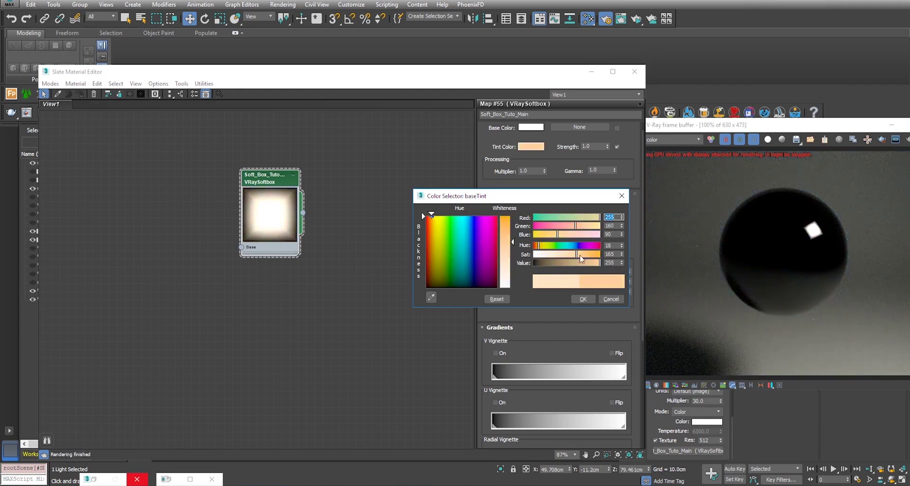
left_click_drag(579, 255, 572, 255)
left_click(583, 300)
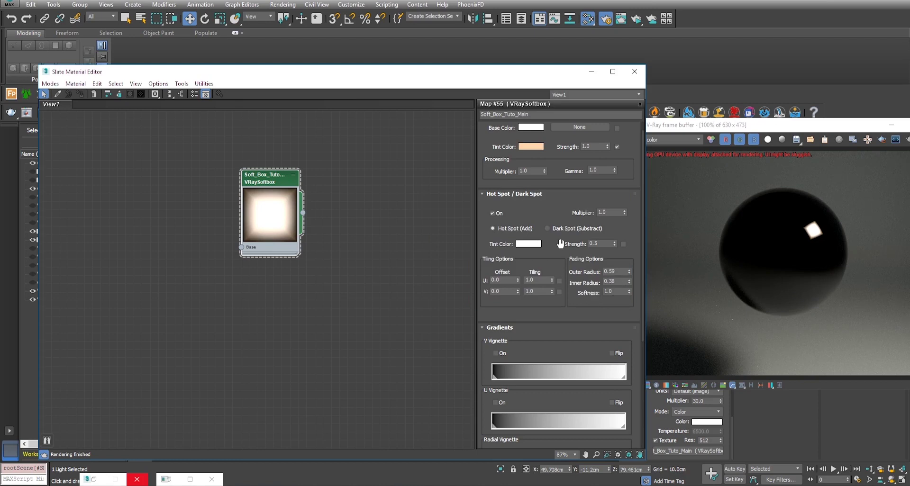
mouse_move(782, 126)
left_mouse_down()
mouse_move(762, 99)
mouse_move(778, 95)
left_mouse_up()
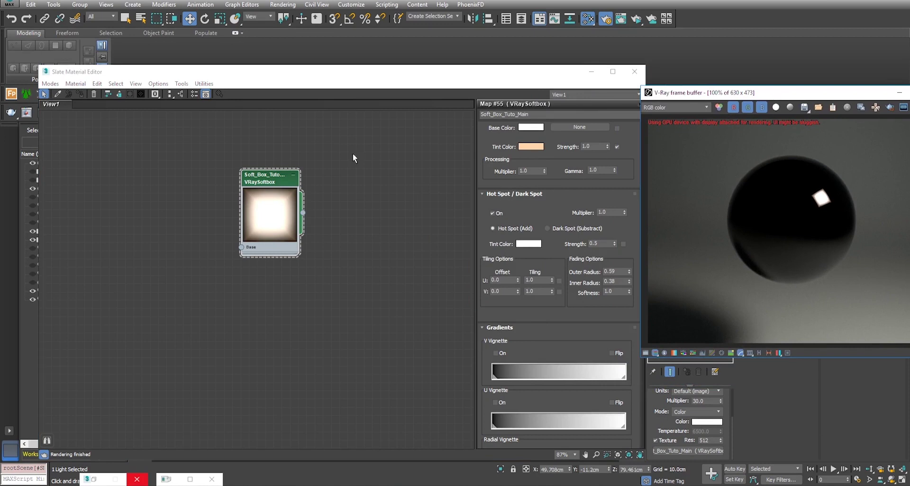
left_click_drag(346, 71, 422, 61)
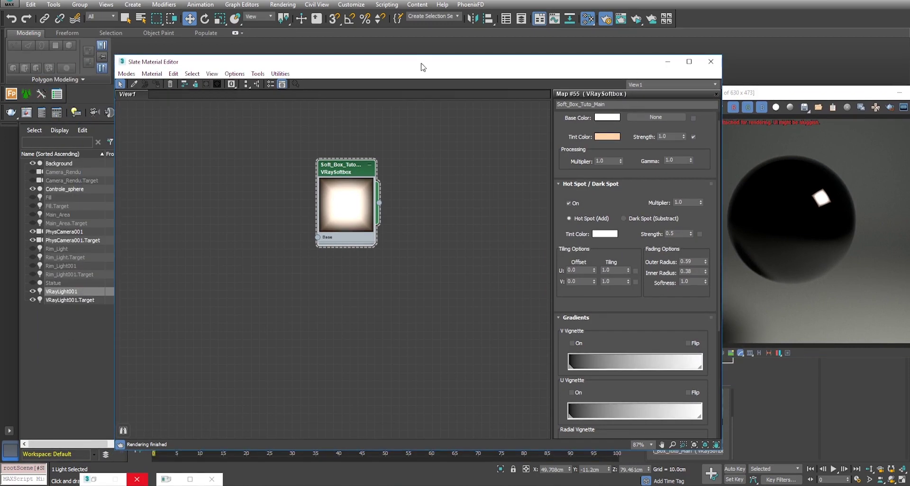
left_click(693, 137)
Step: Add a Gradient Ramp node (Map #56), wire it to the softbox Base input and enable that map
right_click(164, 182)
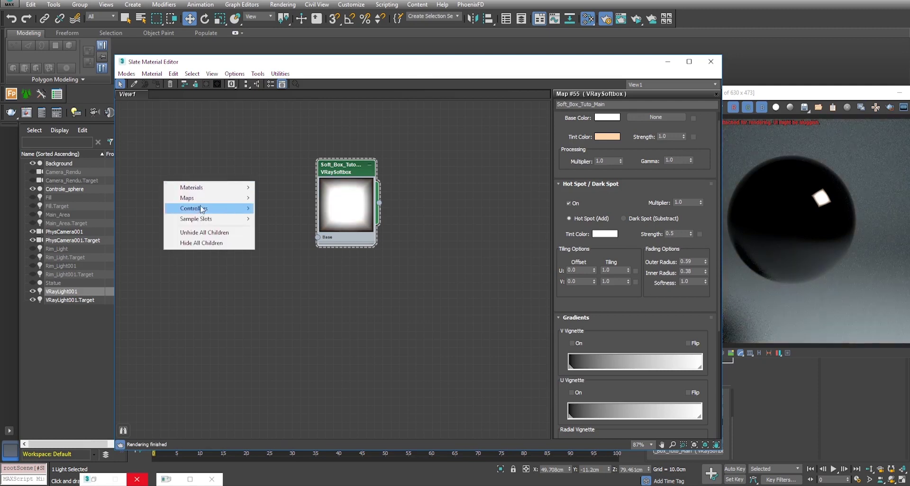
mouse_move(278, 197)
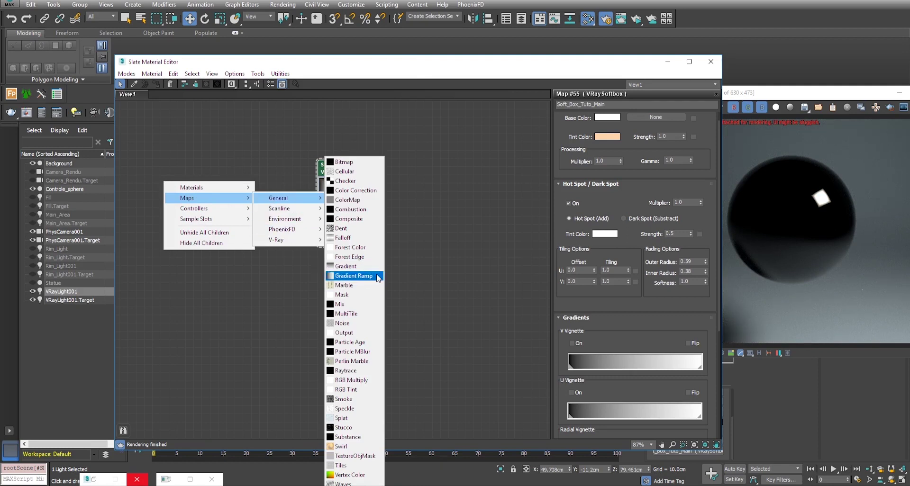
left_click(353, 275)
left_click_drag(177, 184, 218, 175)
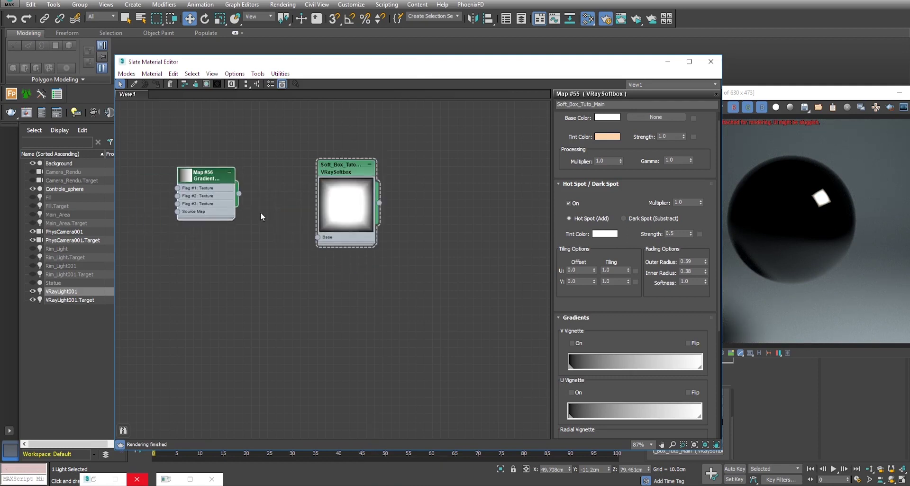
left_click_drag(239, 193, 317, 238)
left_click(694, 118)
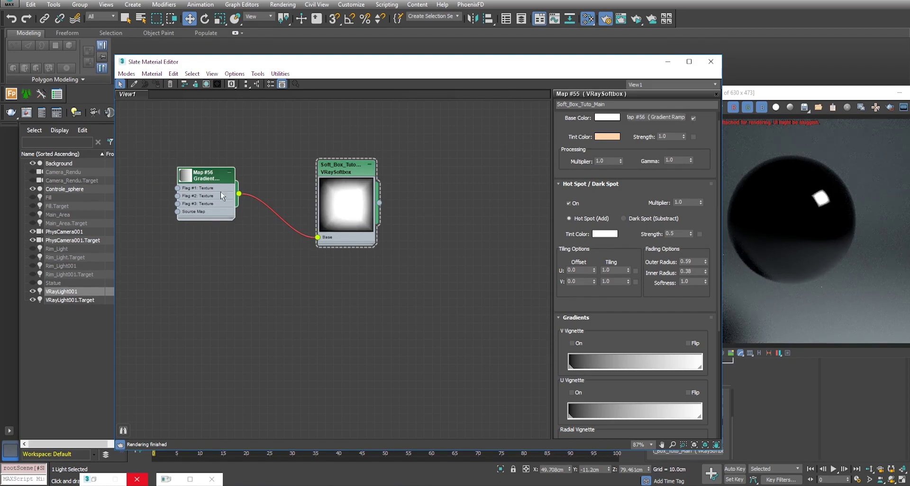
double_click(184, 181)
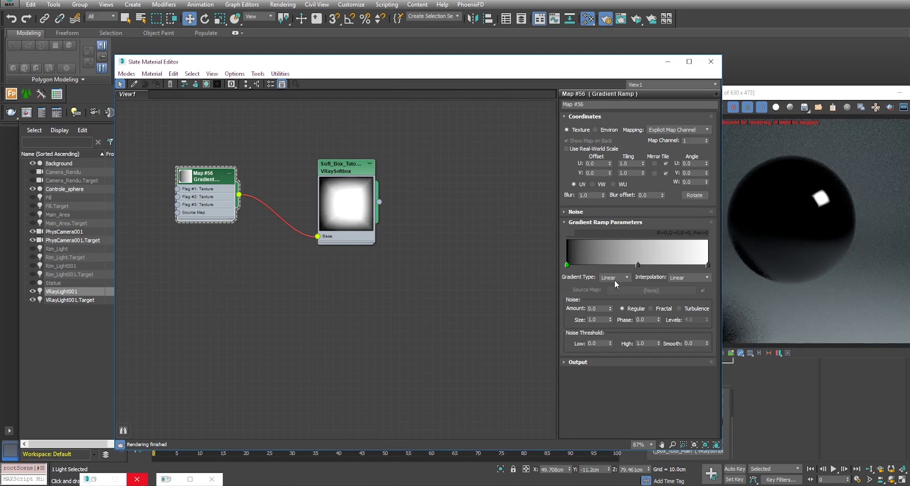
Step: Make the ramp a Box gradient with a near-white left flag and a black right flag
left_click(615, 281)
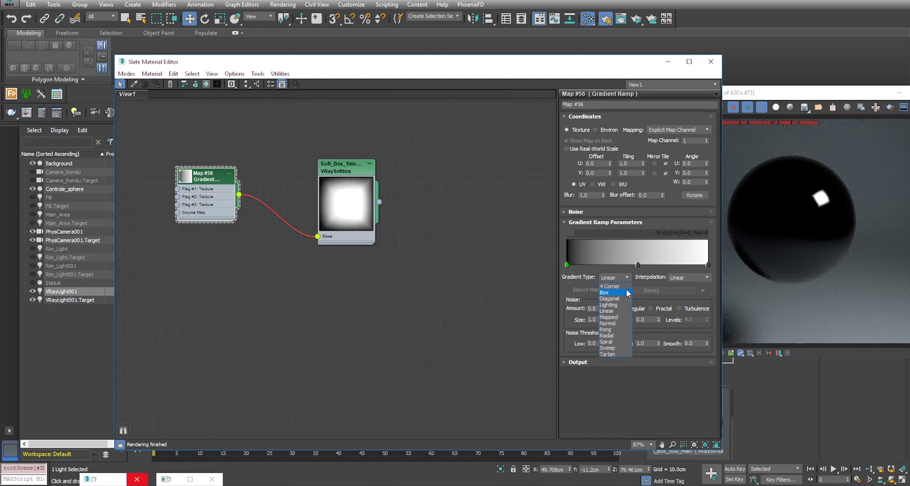
left_click(625, 293)
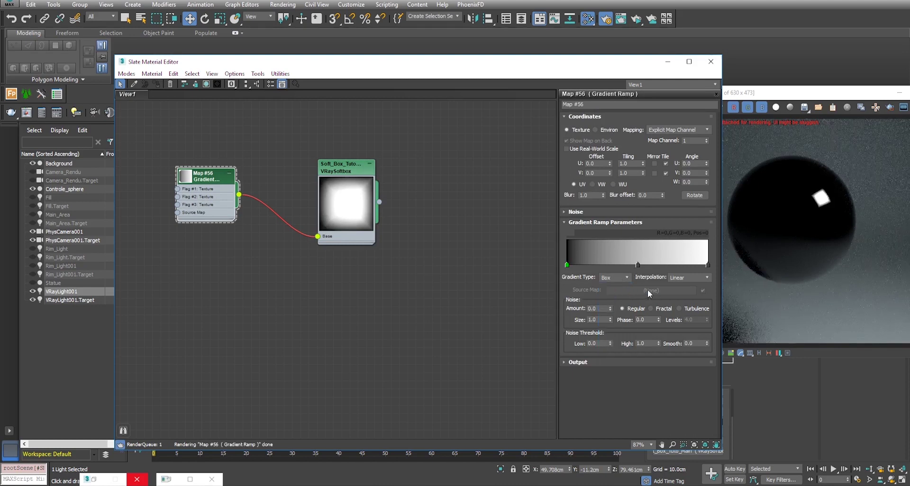
double_click(185, 177)
left_click(613, 279)
double_click(567, 264)
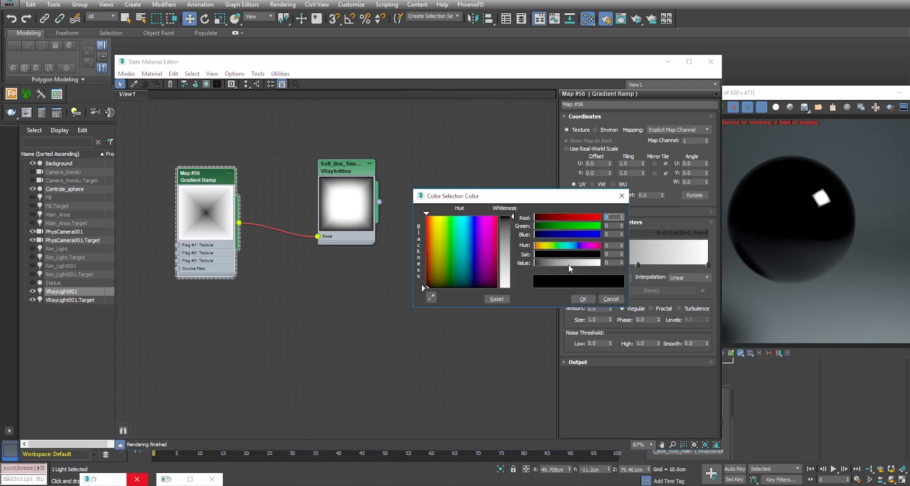
left_click(506, 285)
left_click(583, 299)
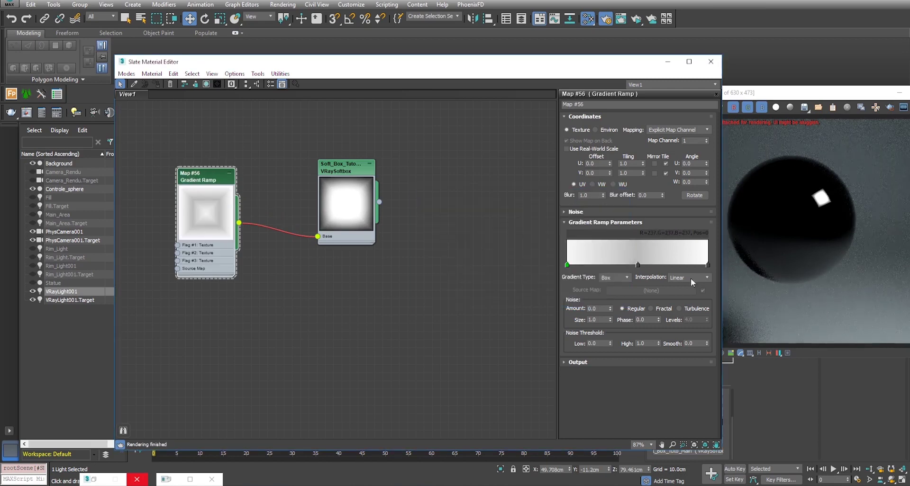
double_click(707, 265)
left_click_drag(477, 232, 477, 287)
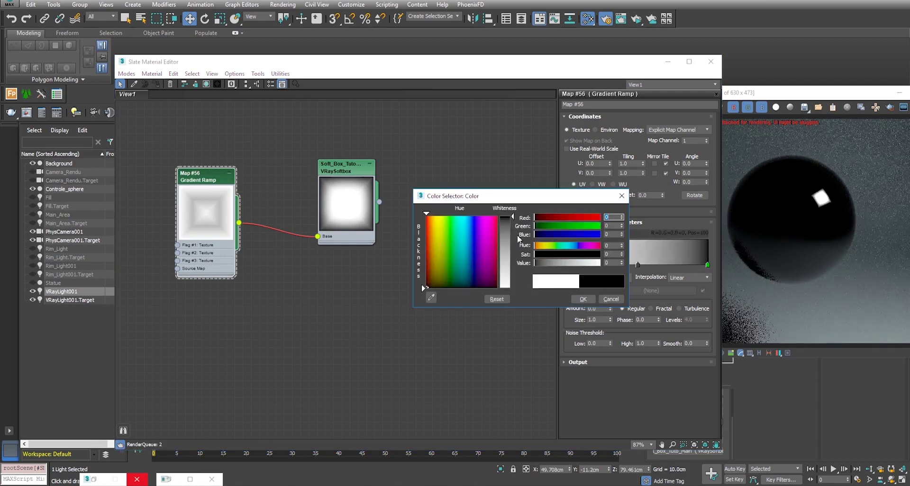
left_click(584, 299)
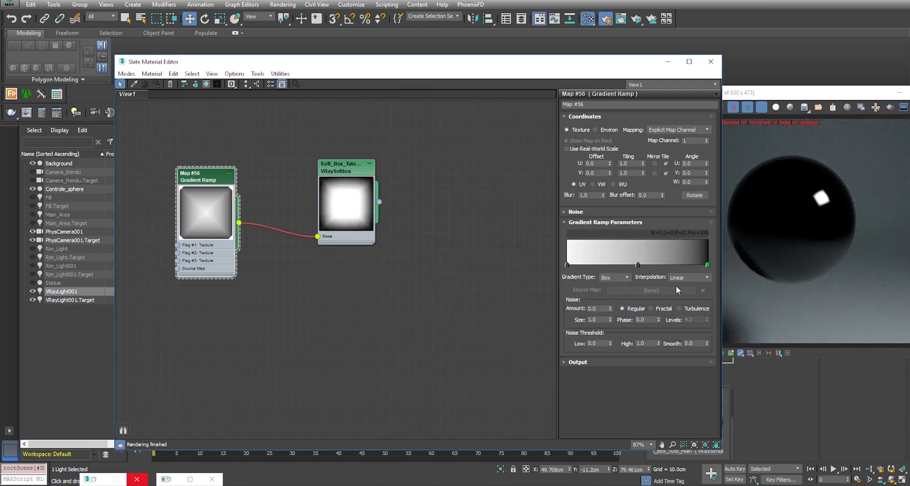
Step: Add a pink flag at position 31 and a light blue flag at position 65
left_click(611, 264)
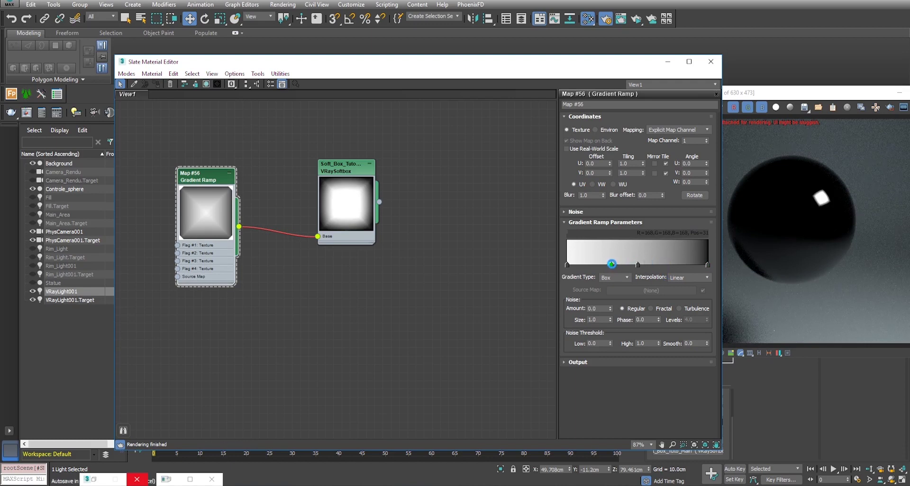
double_click(612, 263)
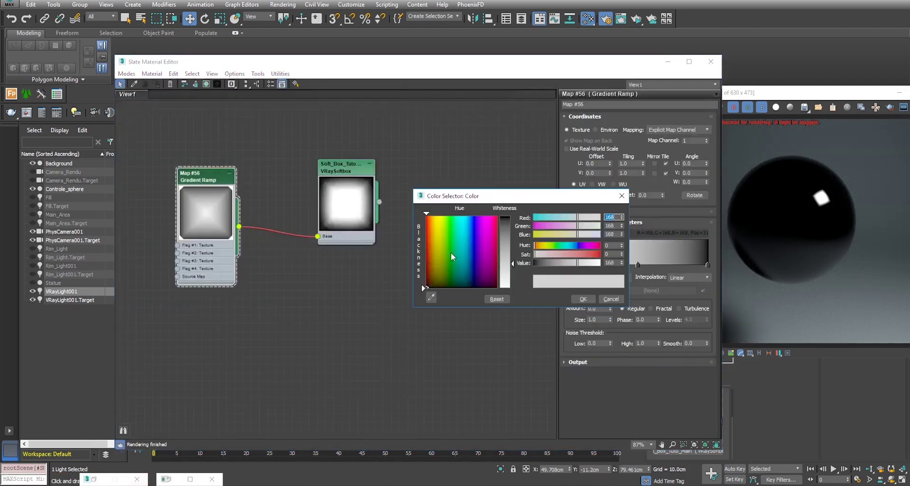
left_click_drag(489, 229, 495, 216)
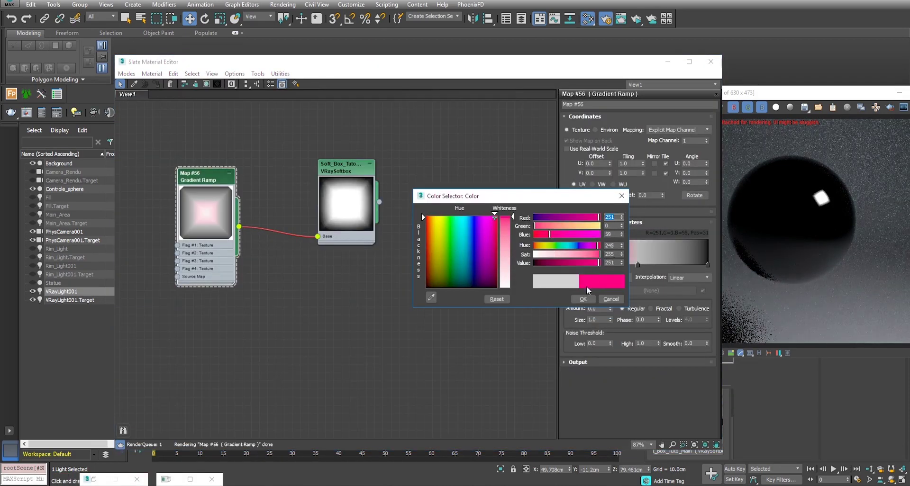
left_click(583, 299)
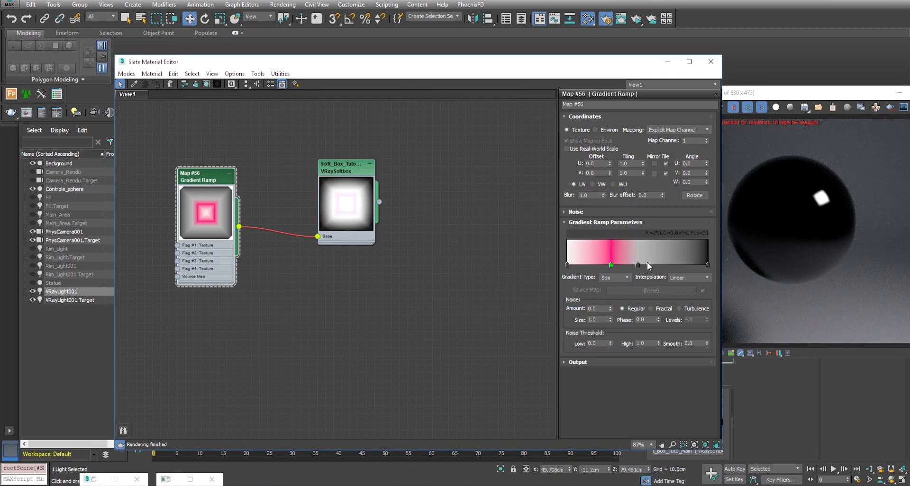
left_click(659, 263)
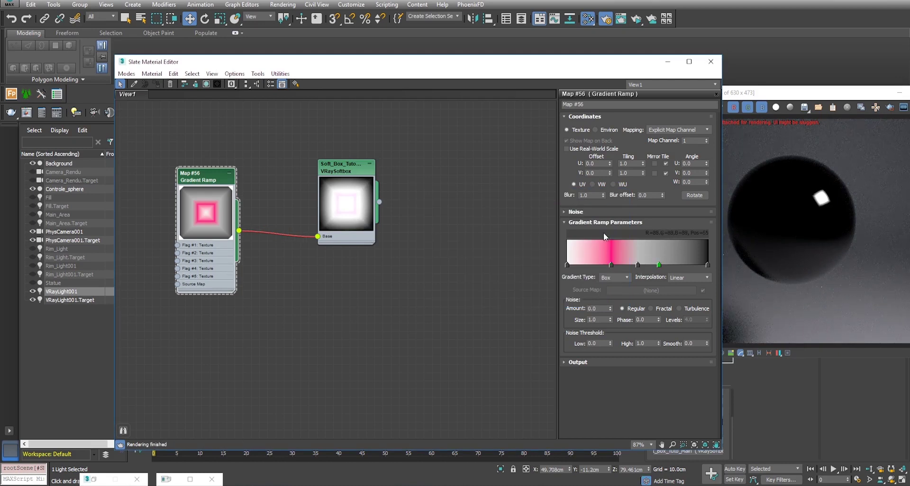
double_click(659, 264)
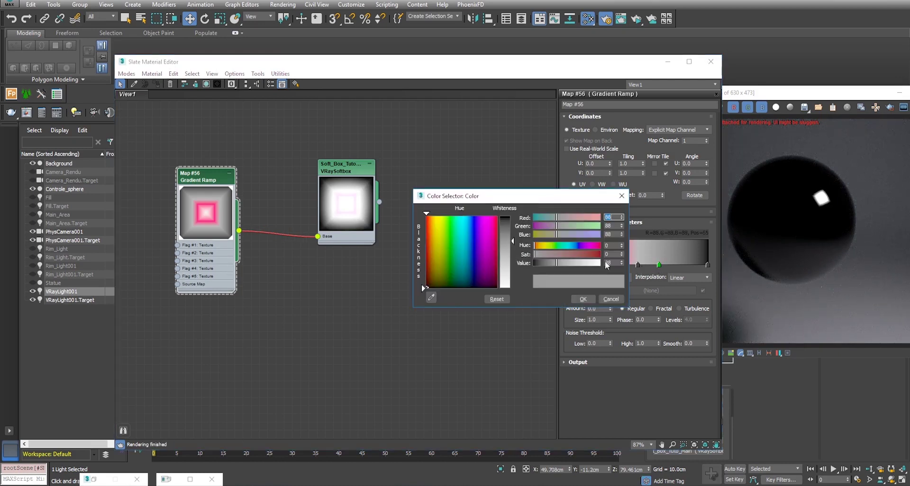
left_click(472, 224)
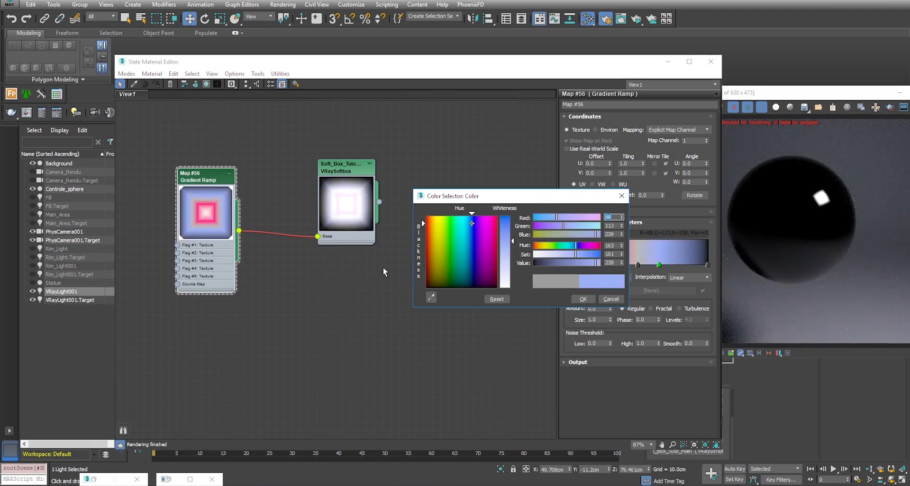
left_click(583, 300)
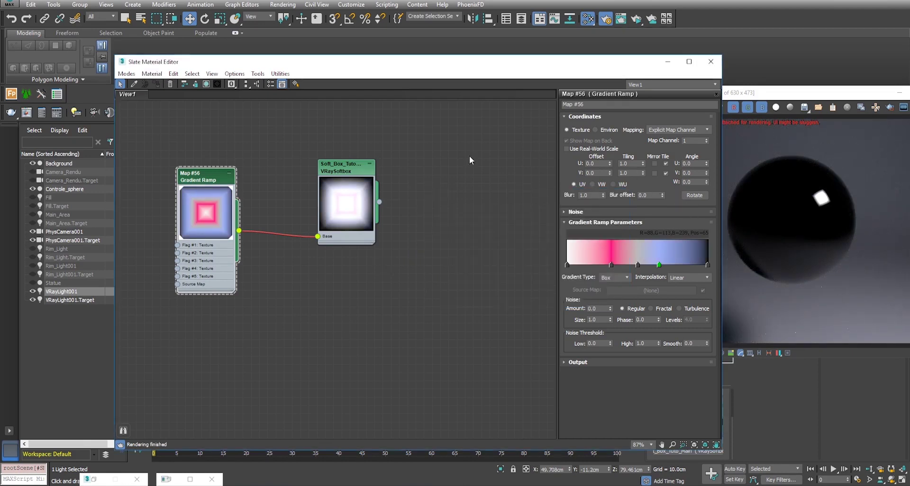
double_click(351, 163)
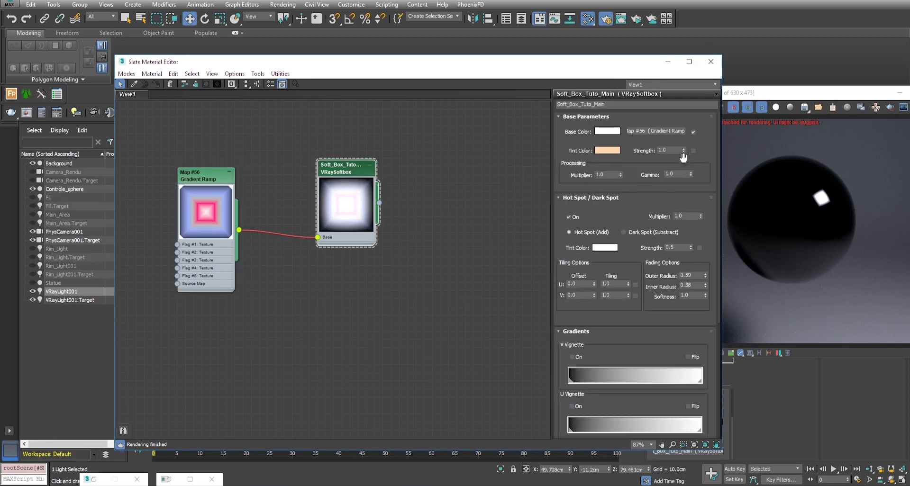
Step: Delete the Gradient Ramp node, turn off the Base map and re-enable the softbox tint
left_click_drag(834, 96, 728, 84)
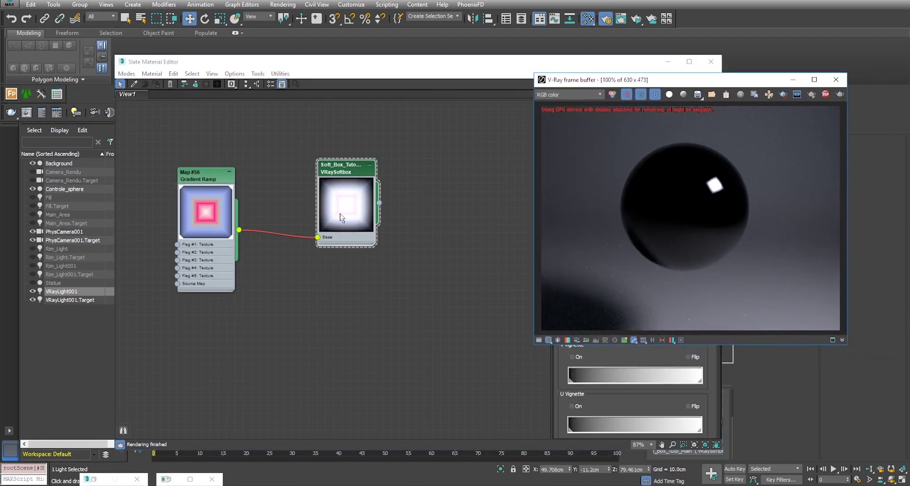
left_click_drag(342, 168, 308, 178)
left_click(754, 83)
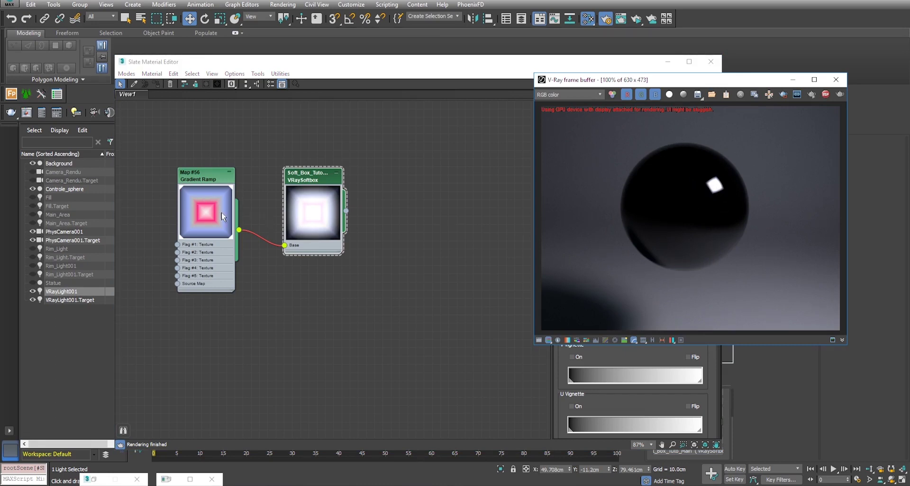
left_click(454, 68)
left_click_drag(137, 155, 235, 326)
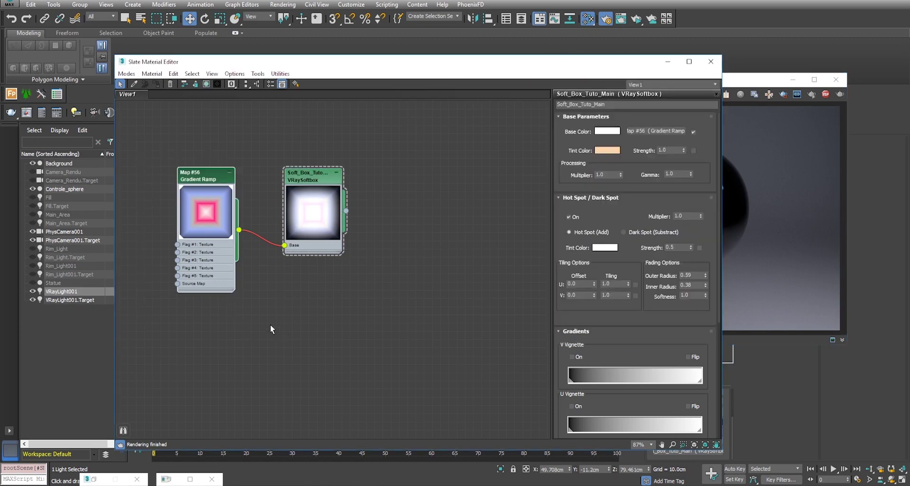
key("Delete")
left_click(694, 133)
left_click(693, 151)
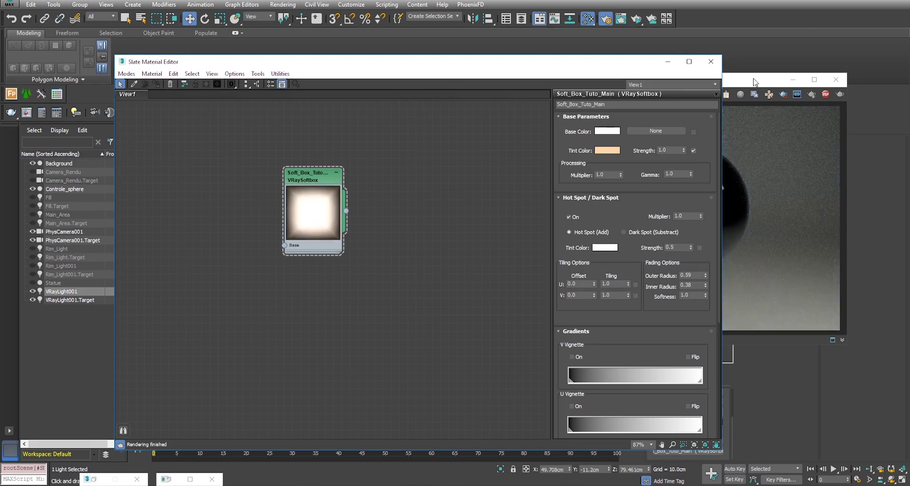
Step: Place the sphere render in front of the material editor and stop the interactive render
left_click_drag(760, 81, 810, 84)
left_click_drag(535, 66, 477, 66)
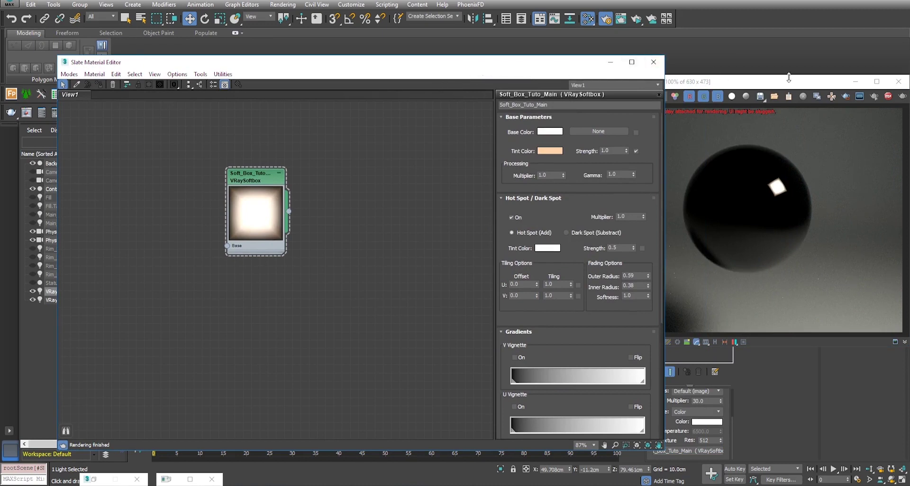
left_click_drag(813, 88, 745, 92)
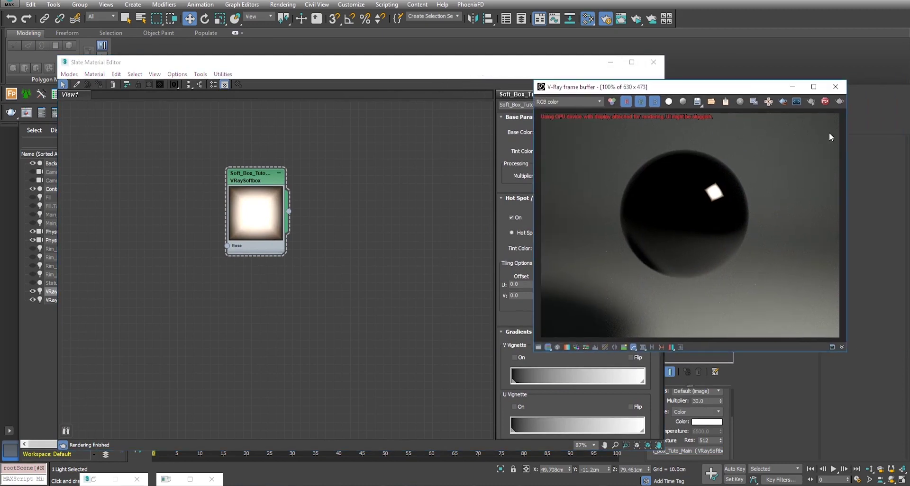
left_click(825, 102)
Step: Hide Controle_sphere, unhide the Statue and start a new ActiveShade render
left_click(610, 62)
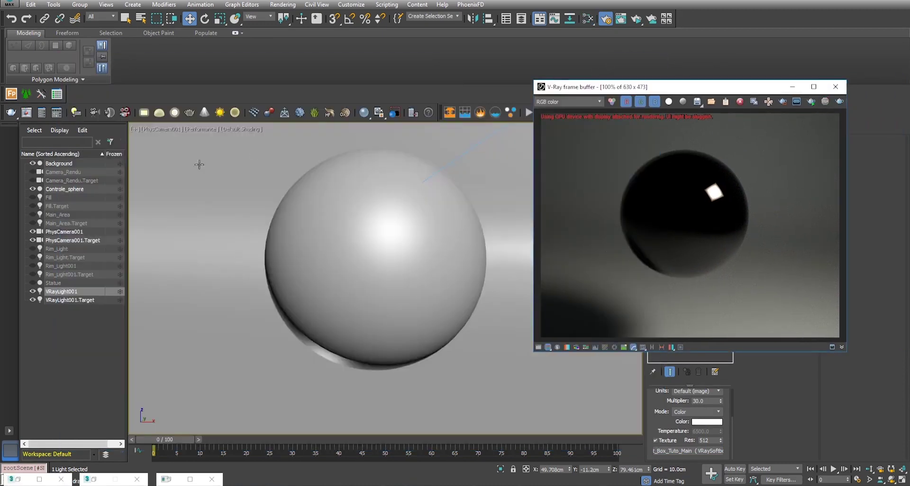
left_click(61, 190)
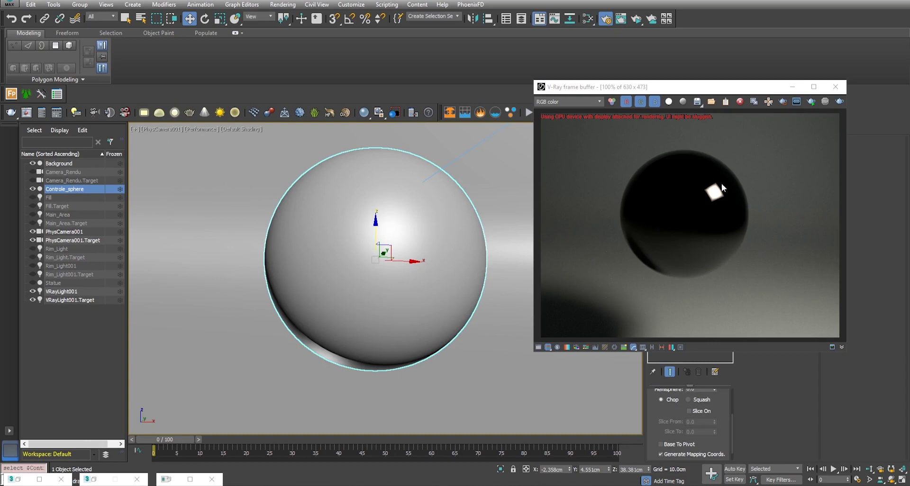
left_click(32, 189)
left_click(32, 283)
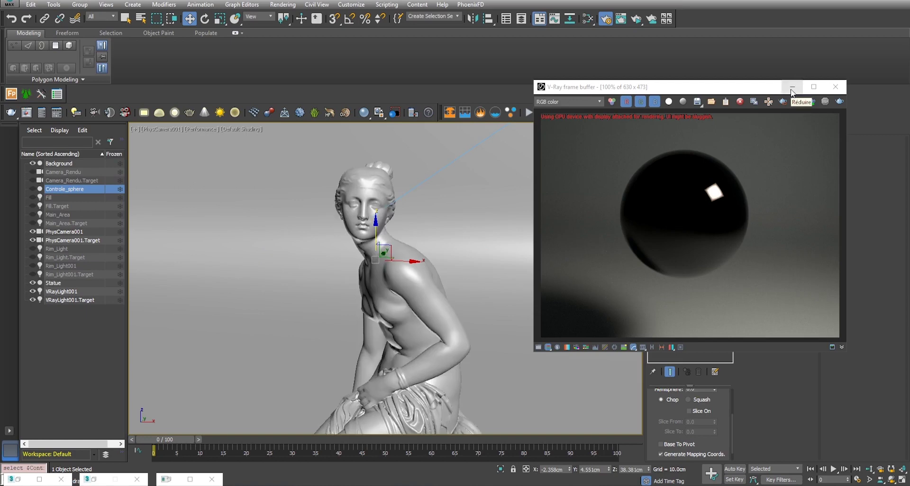
left_click(811, 101)
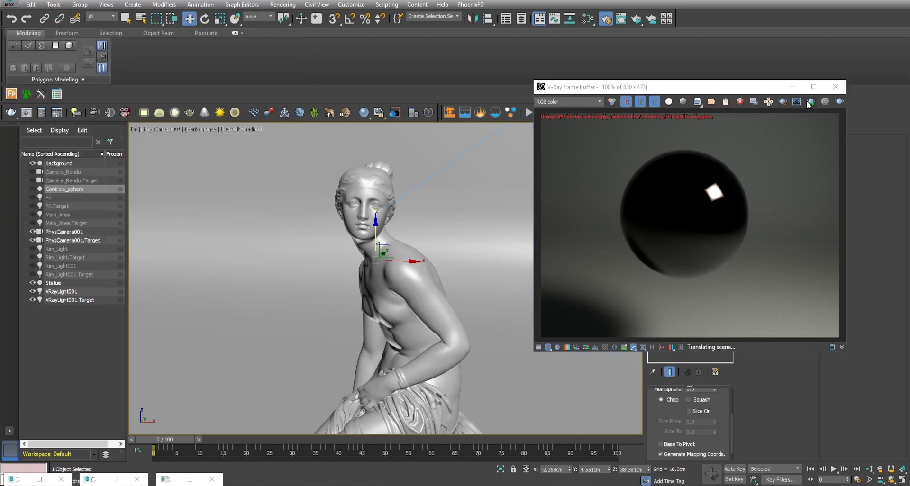
Step: Set VRayLight001's multiplier to 32 after briefly trying 35
left_click_drag(712, 86, 567, 81)
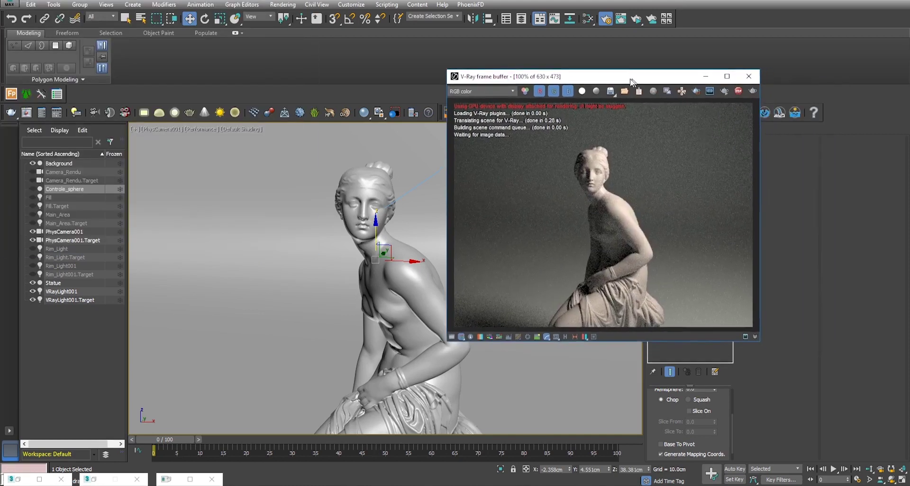
left_click_drag(581, 83, 505, 72)
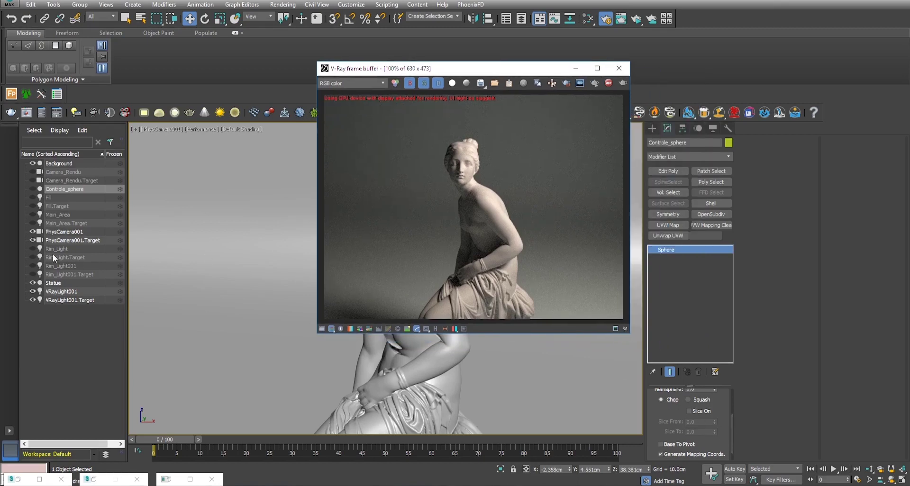
left_click(57, 291)
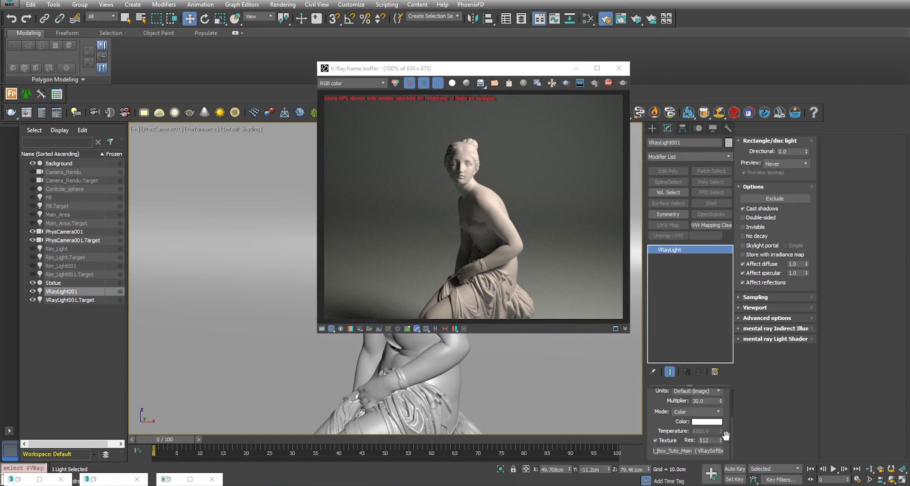
double_click(706, 402)
type("35")
key("Return")
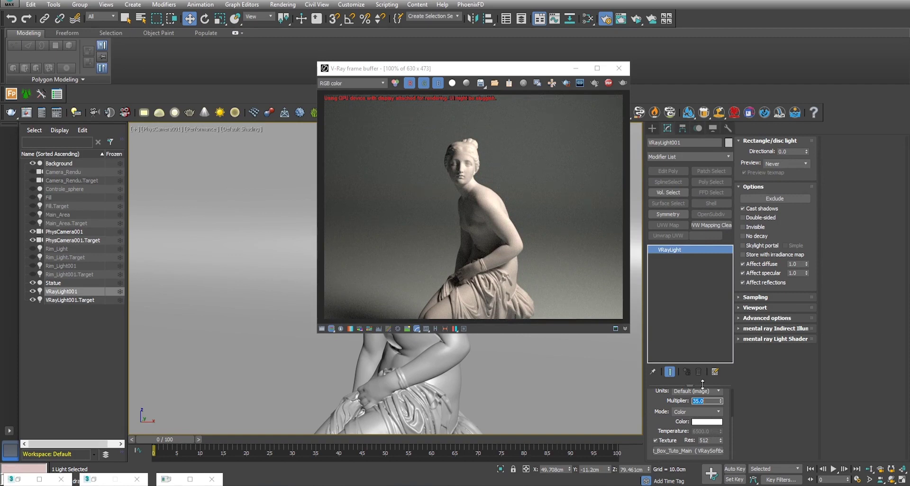
type("32")
key("Return")
Step: Restore Render Setup and the Slate editor, and lower the softbox Hot Spot multiplier to 0.52
left_click(89, 479)
left_click(19, 479)
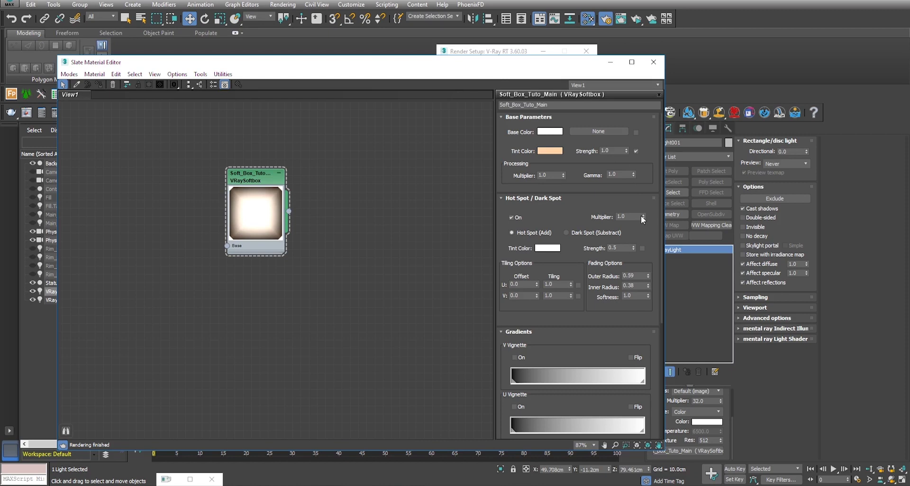
mouse_move(643, 217)
left_mouse_down()
mouse_move(642, 238)
mouse_move(644, 217)
left_mouse_up()
Step: Move the statue render to the left edge and try Hot Spot multiplier 10 before returning to 1.0
left_click(621, 217)
left_click_drag(520, 65, 772, 97)
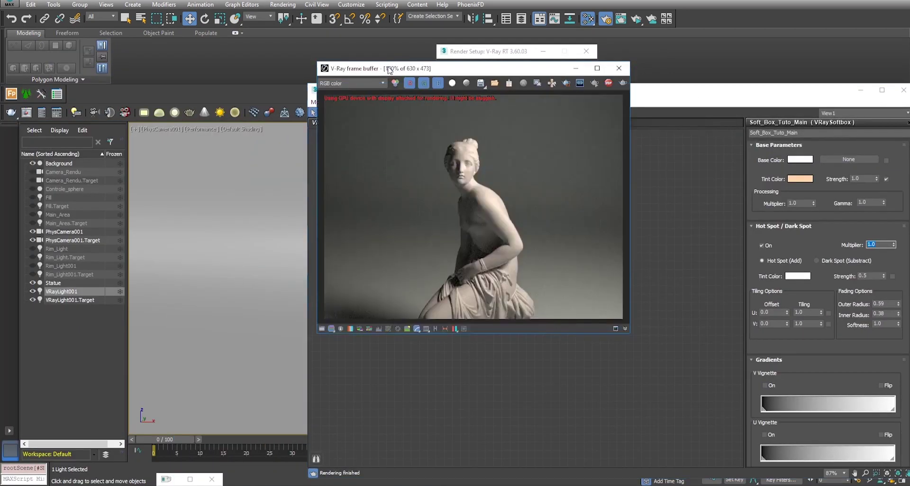
left_click_drag(397, 70, 85, 86)
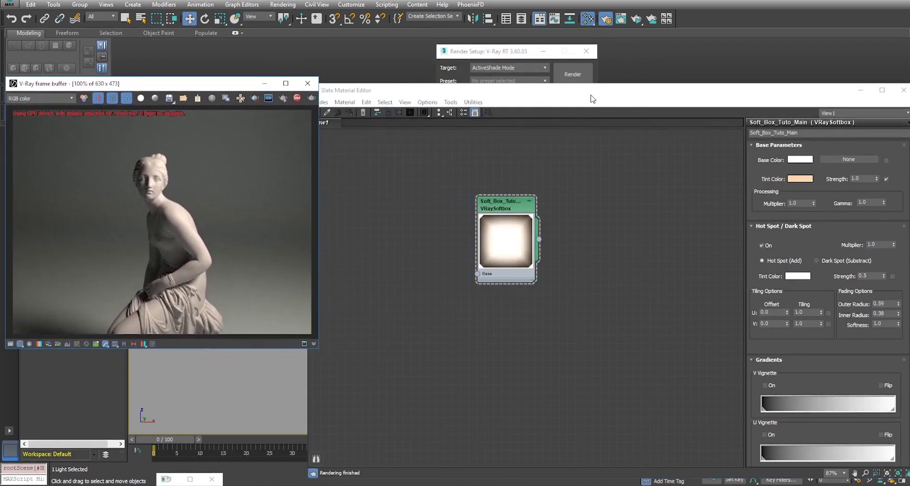
left_click_drag(592, 99, 520, 96)
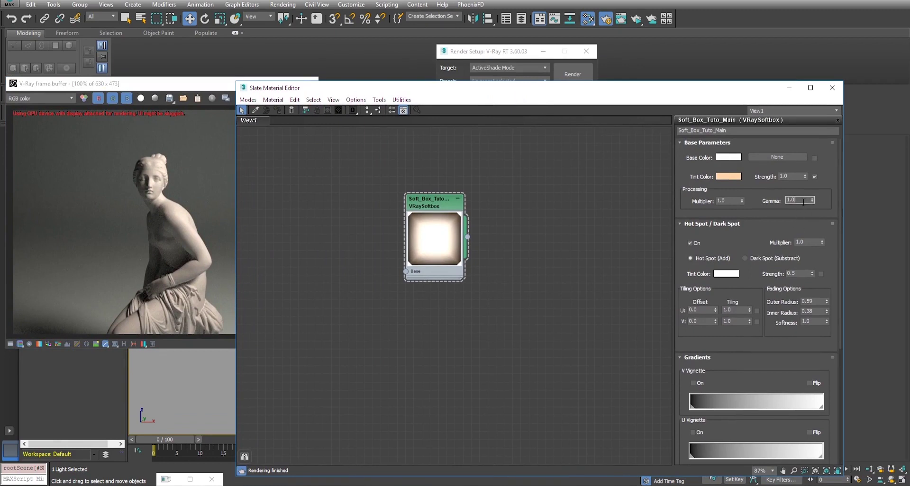
left_click_drag(815, 242, 780, 242)
type("10")
key("Return")
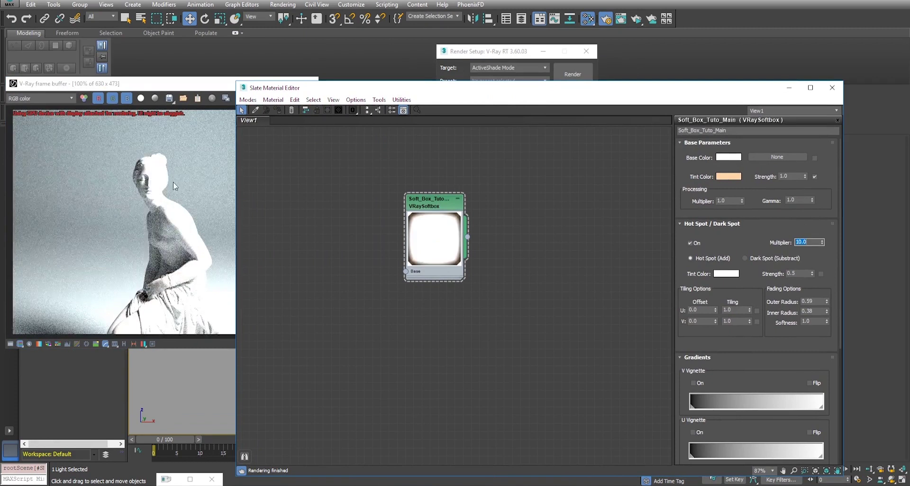
type("1")
key("Return")
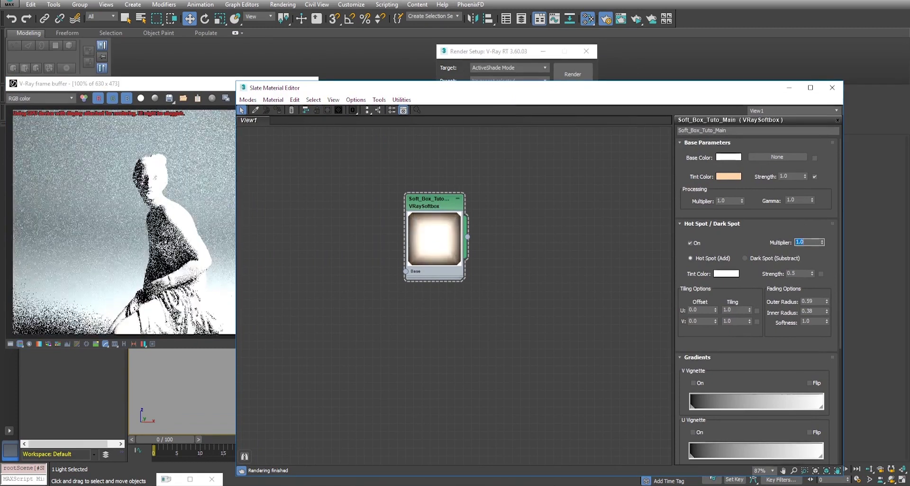
left_click(187, 86)
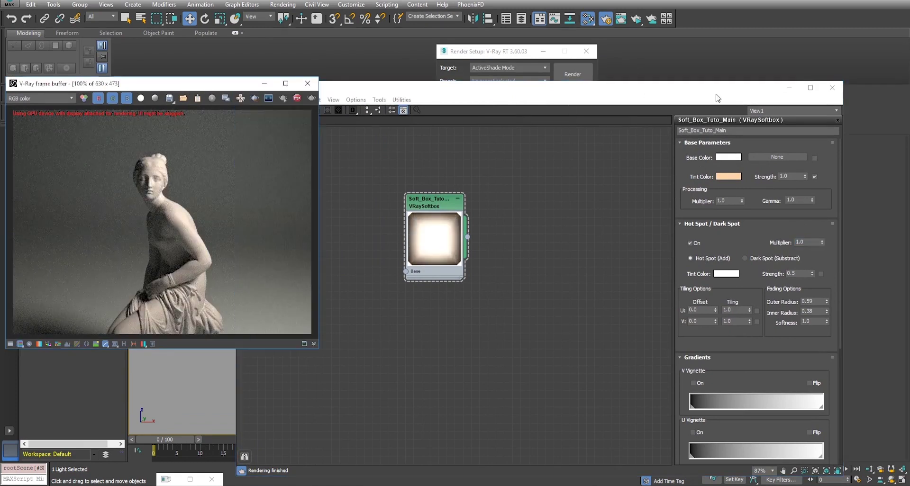
Step: Stop the interactive render and close its frame buffer
left_click(785, 92)
left_click_drag(166, 86, 318, 65)
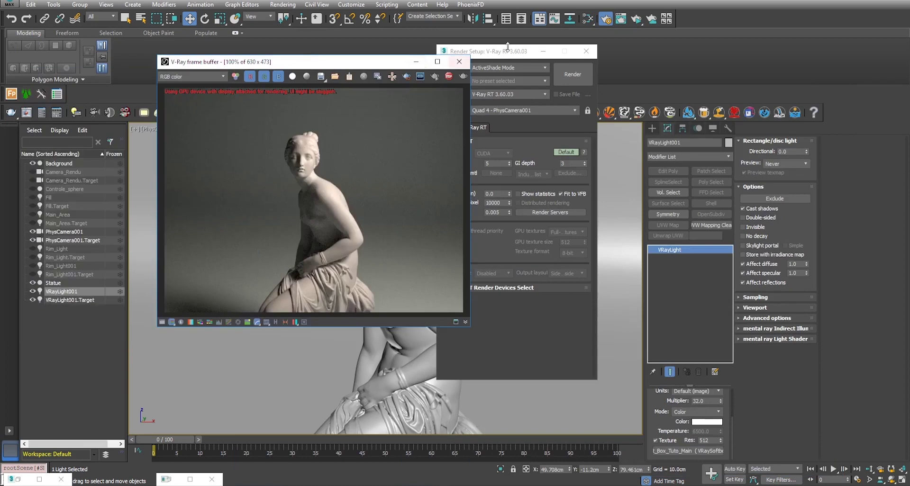
left_click_drag(508, 57, 563, 56)
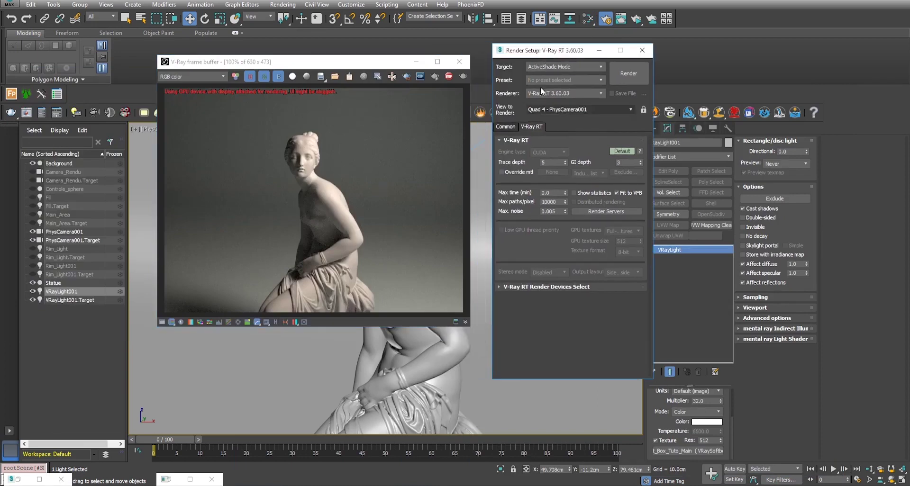
left_click(449, 77)
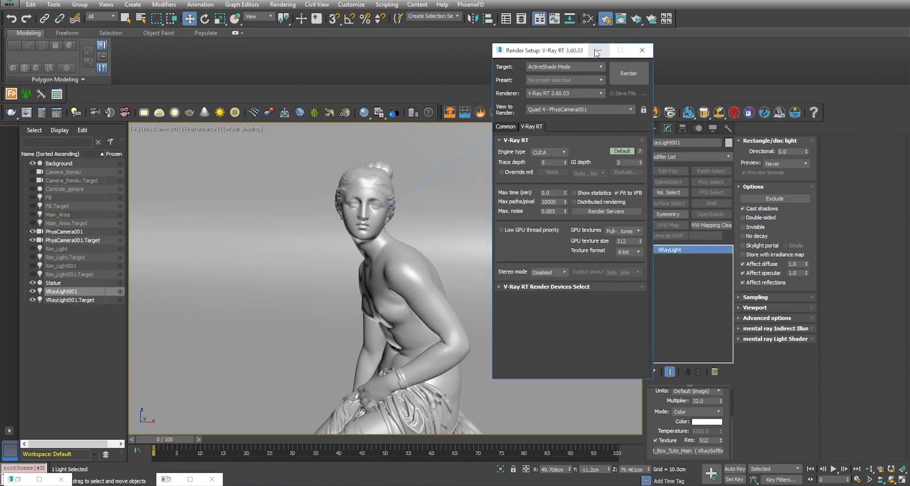
Step: Rename VRayLight001 to Main_Light in the Scene Explorer
left_click(62, 292)
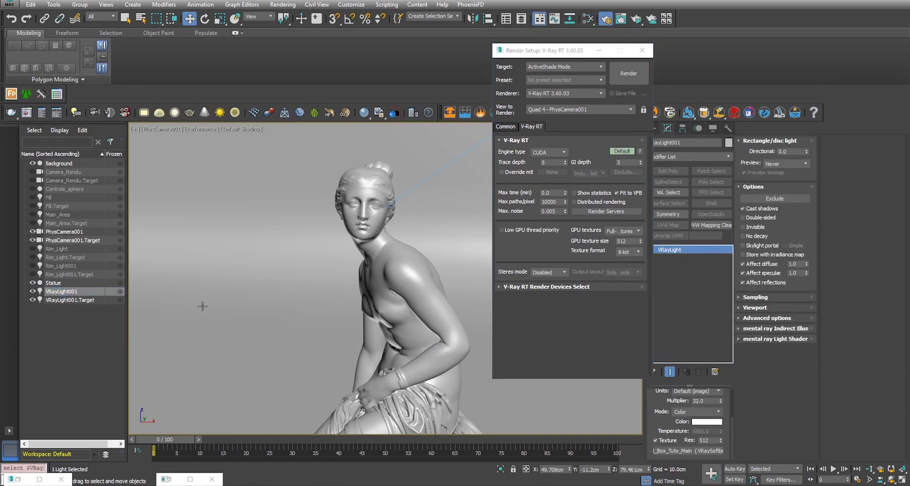
left_click(71, 292)
left_click(72, 293)
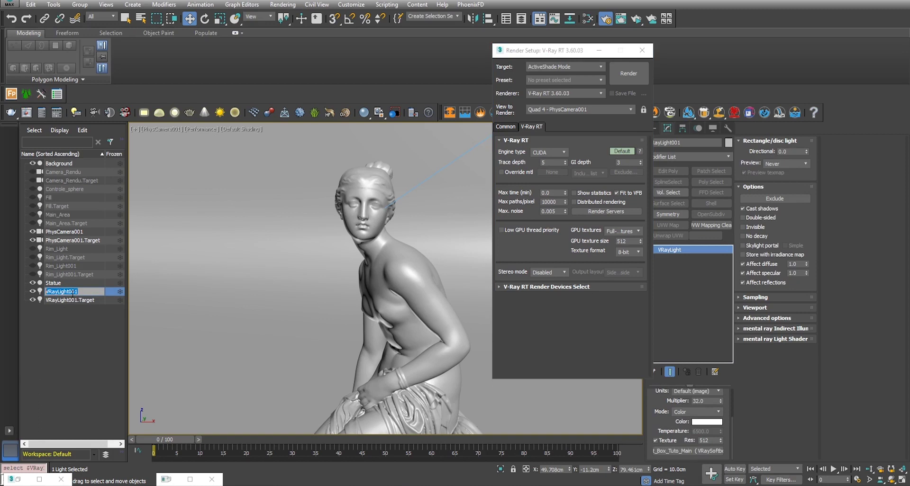
type("Main_")
key("Return")
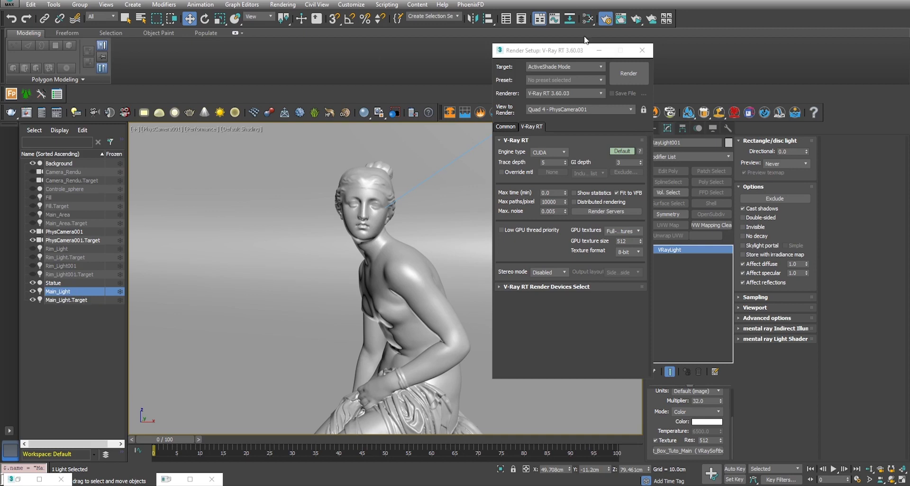
Step: Delete the old Main_Area light with its target and put Render Setup away
left_click(59, 216)
key("Delete")
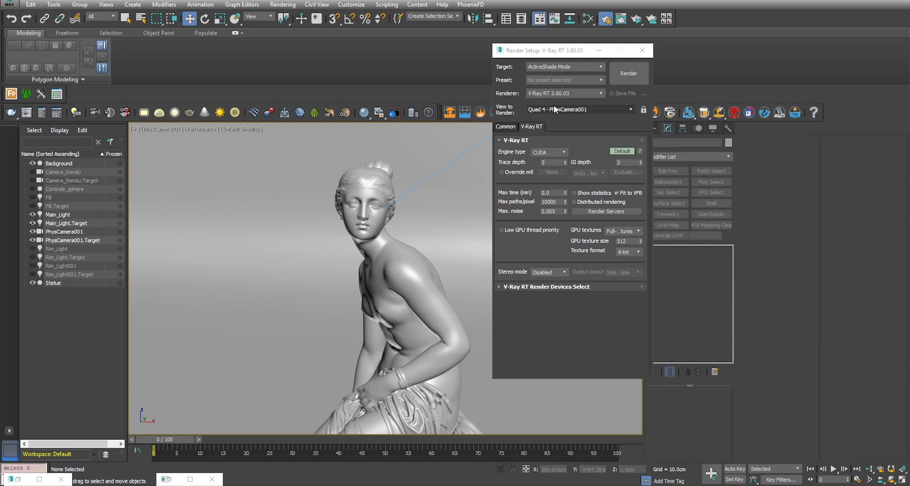
left_click_drag(548, 58, 716, 116)
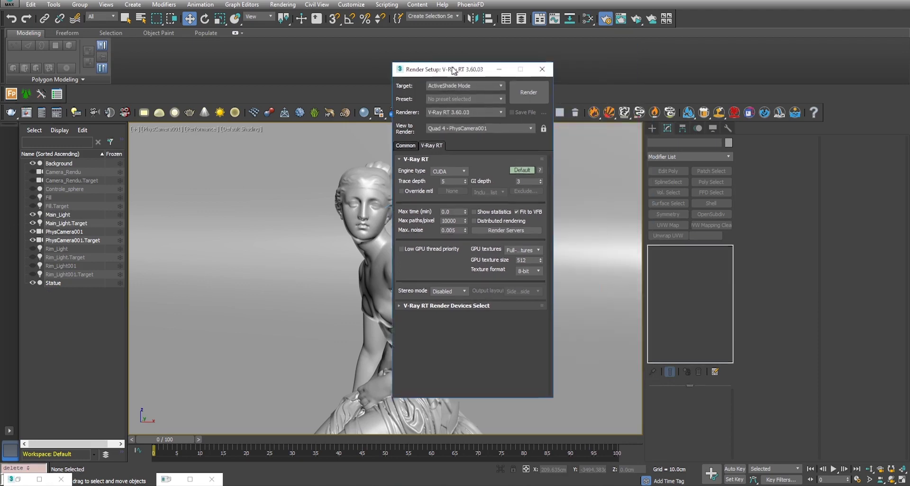
left_click(764, 107)
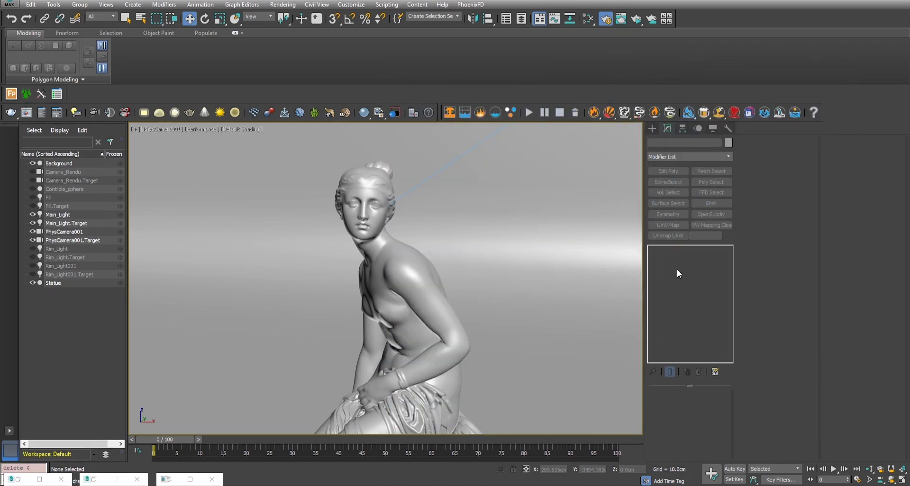
Step: Clone Main_Light as Main_Light001 on the statue's opposite side
left_click(437, 307)
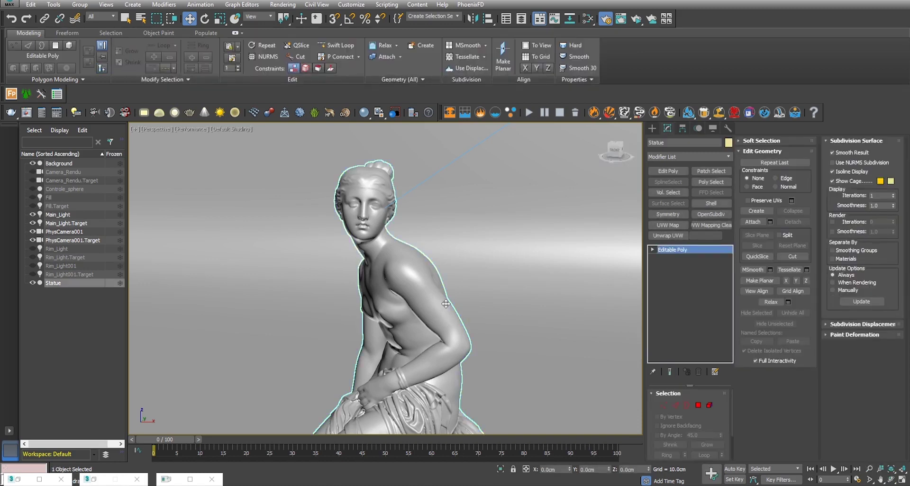
scroll(437, 307, "down", 10)
mouse_move(519, 325)
middle_mouse_down("alt")
mouse_move(415, 340)
mouse_move(488, 347)
middle_mouse_up("alt")
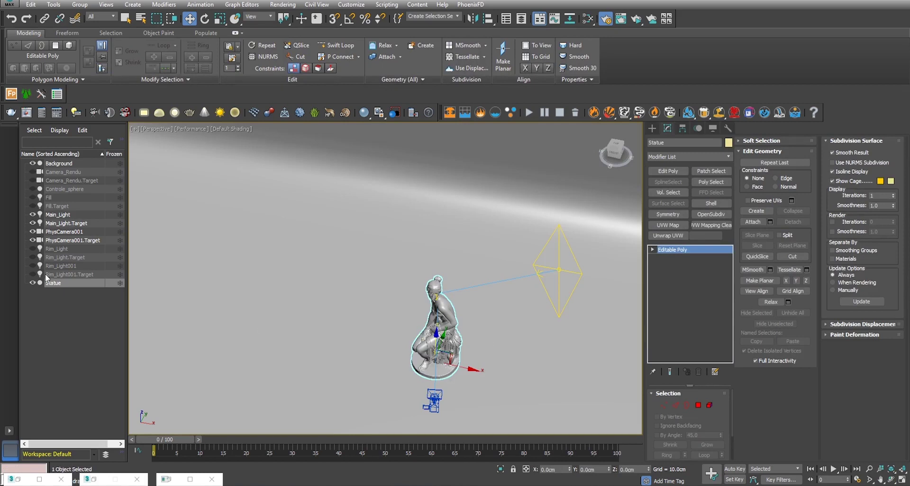
left_click(58, 214)
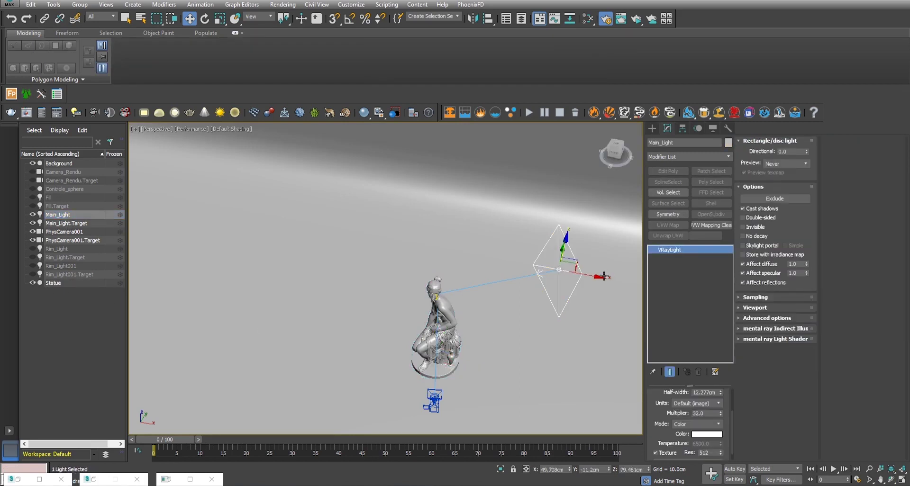
left_click_drag(592, 280, 352, 229, "shift")
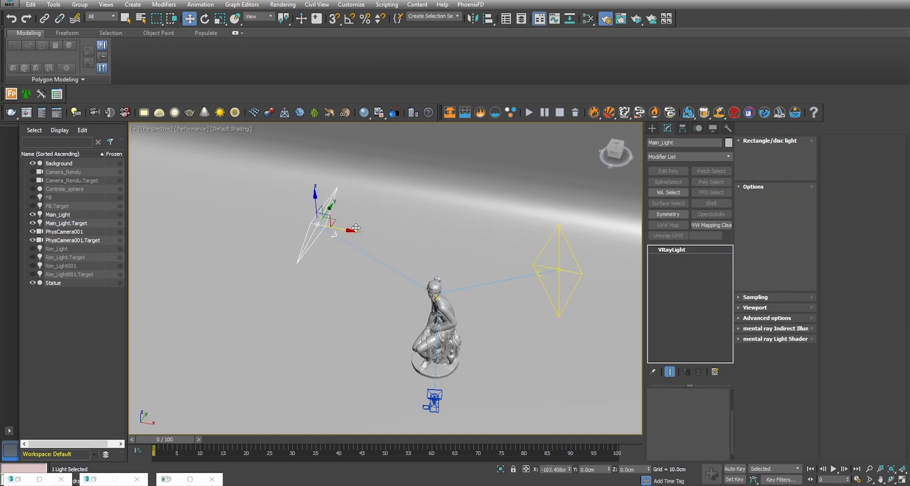
left_click(455, 283)
left_click(456, 285)
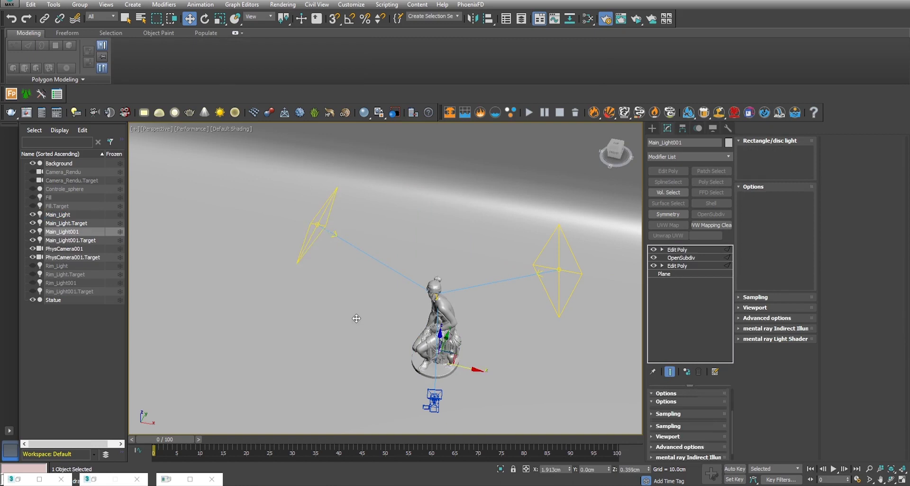
middle_click_drag(456, 286, 448, 305, "alt")
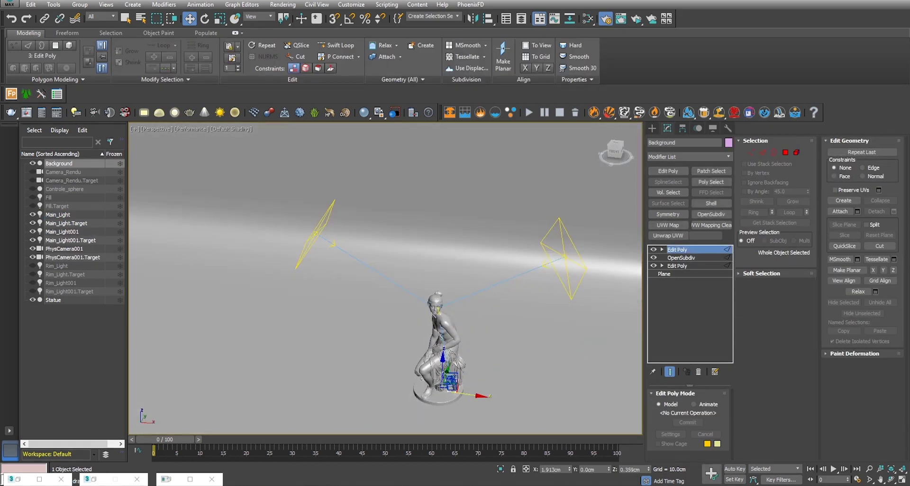
Step: Run a test render, then hide Main_Light and Main_Light001 in the Scene Explorer
key("shift+q")
left_click_drag(305, 63, 708, 72)
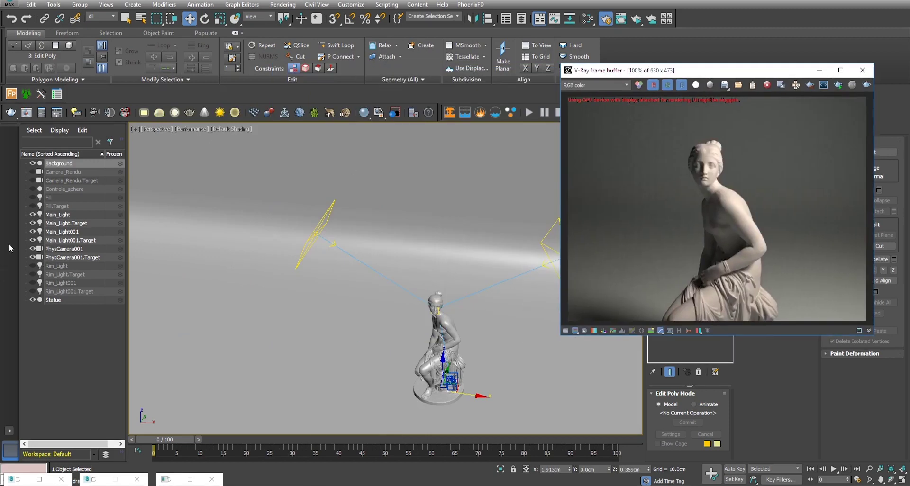
left_click(32, 214)
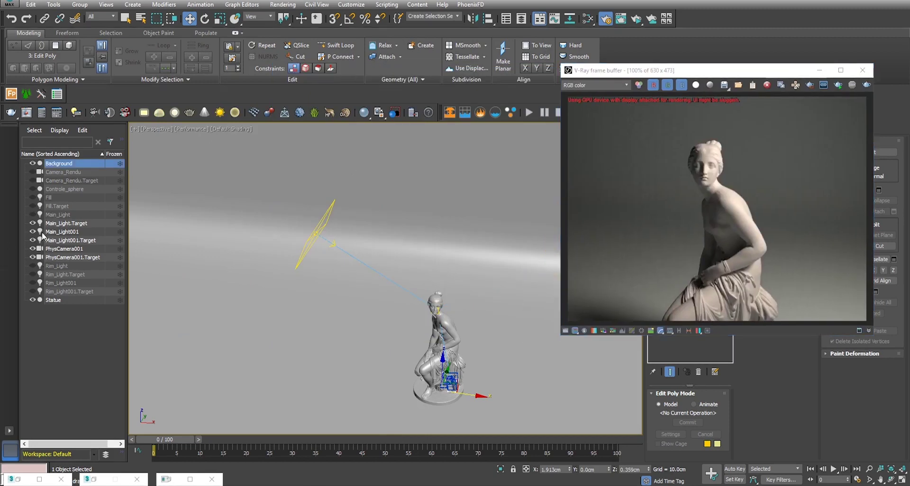
left_click(32, 232)
Step: Rename Main_Light001 to Fill and minimize the frame buffer
left_click(67, 231)
left_click(70, 232)
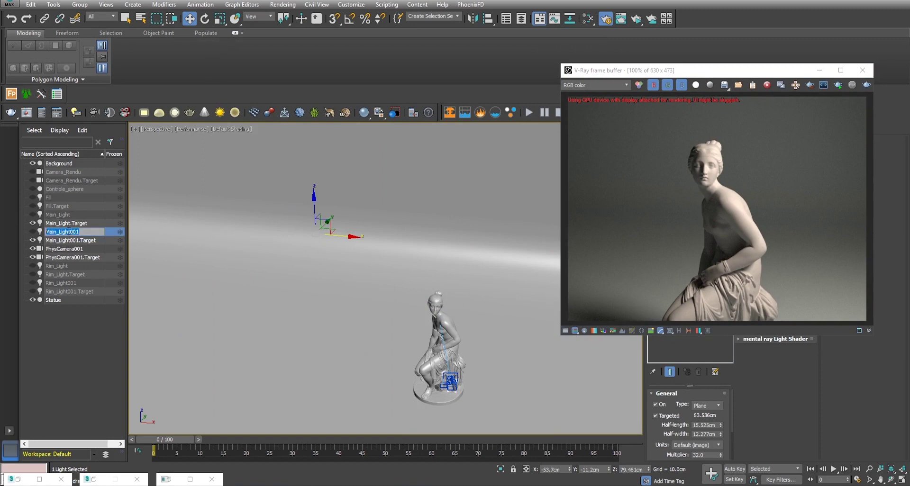
type("Fill")
key("Return")
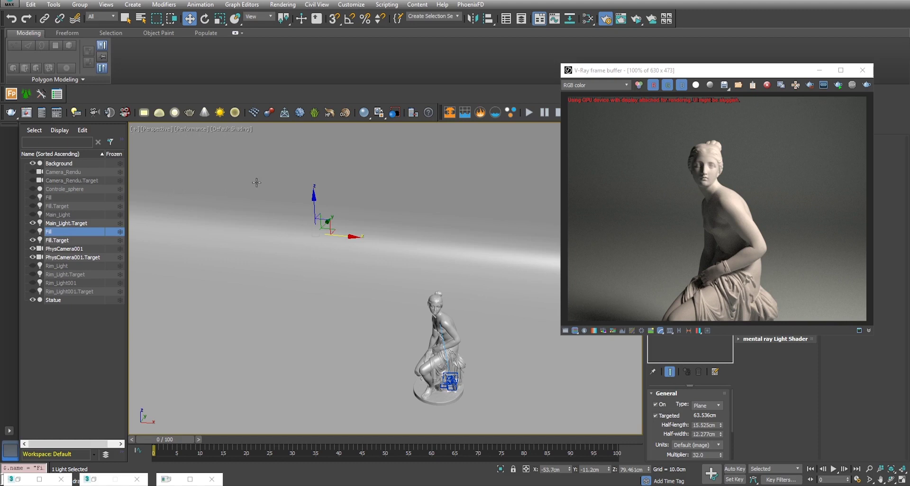
left_click_drag(761, 74, 455, 109)
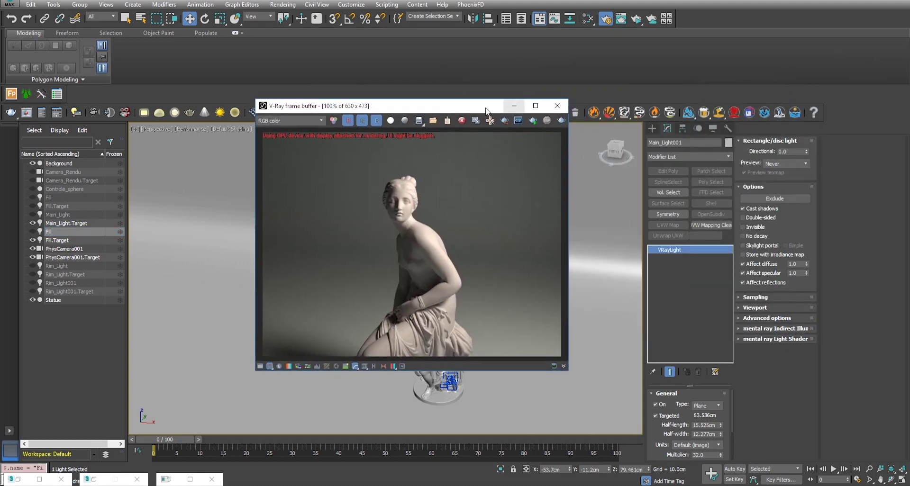
left_click(514, 106)
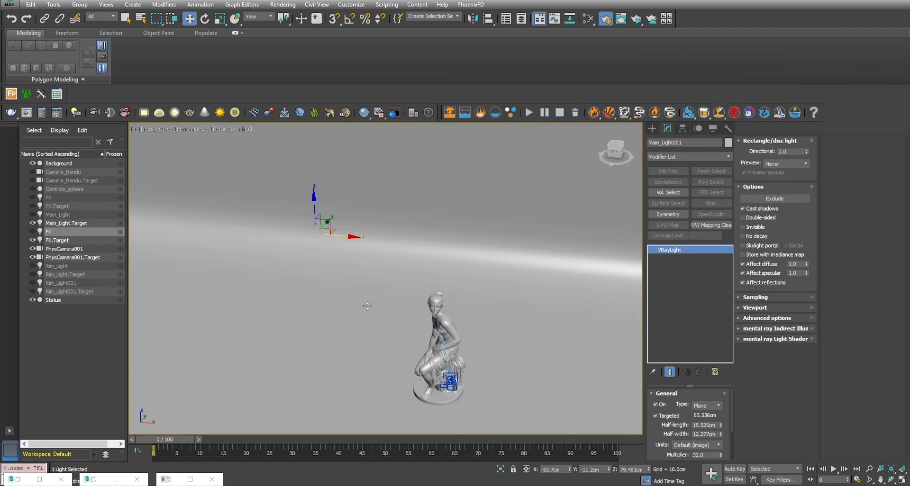
Step: Maximize the viewport, unhide Main_Light and hide the Background object
key("alt")
key("alt+w")
key("alt+w")
left_click(32, 215)
left_click(32, 163)
Step: Look through PhysCamera001 and render the statue with V-Ray
key("c")
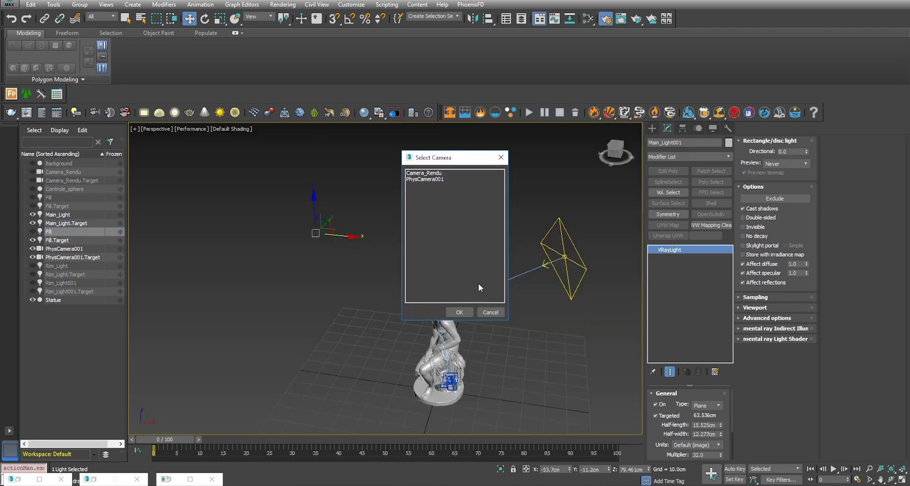
left_click(420, 179)
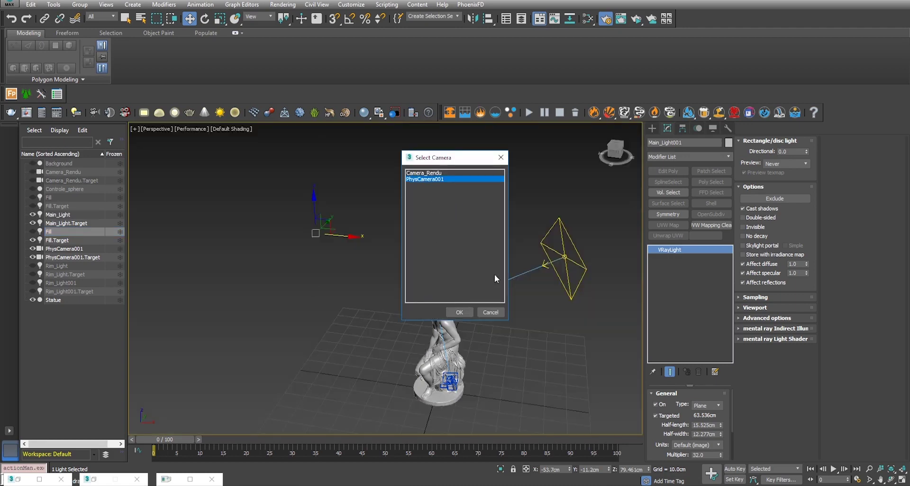
left_click(456, 313)
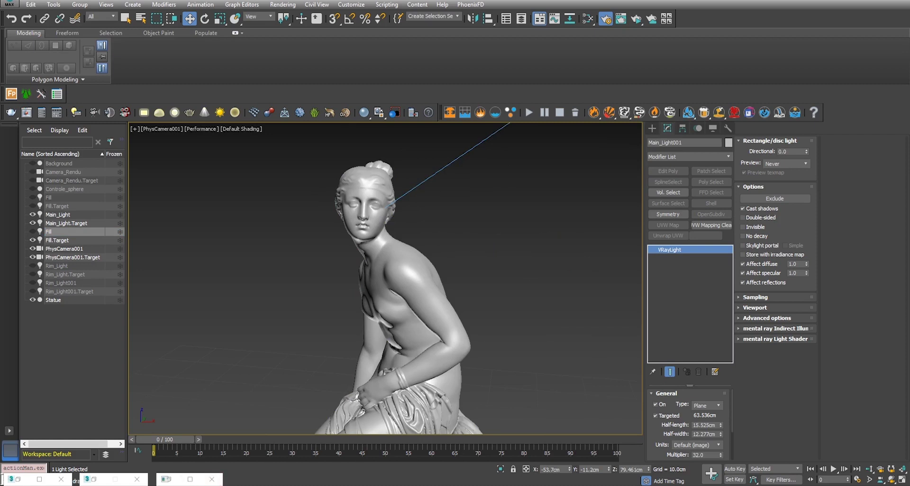
key("shift+q")
left_click(531, 121)
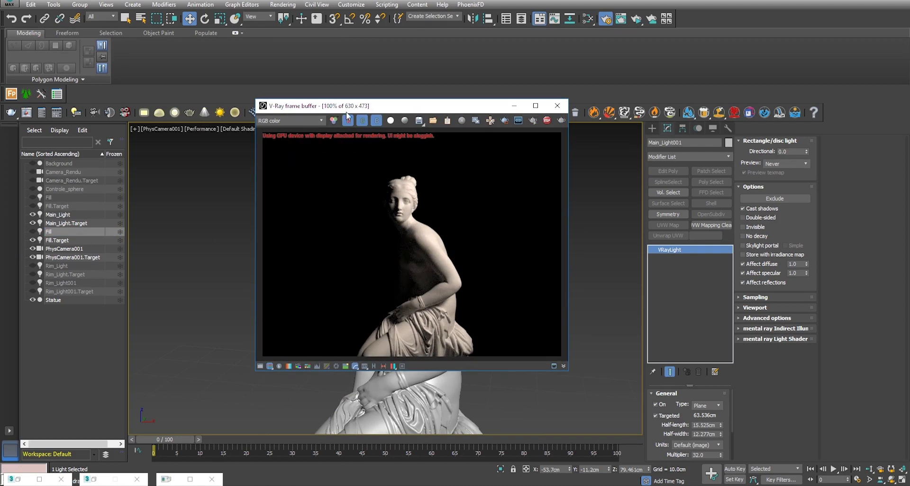
Step: Switch the Fill light on and back off to compare its effect on the statue
left_click_drag(399, 101, 638, 96)
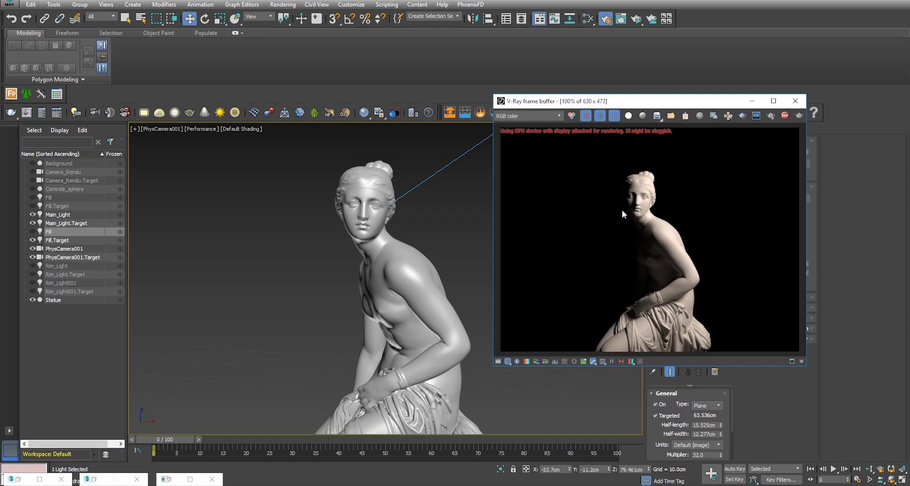
left_click(32, 196)
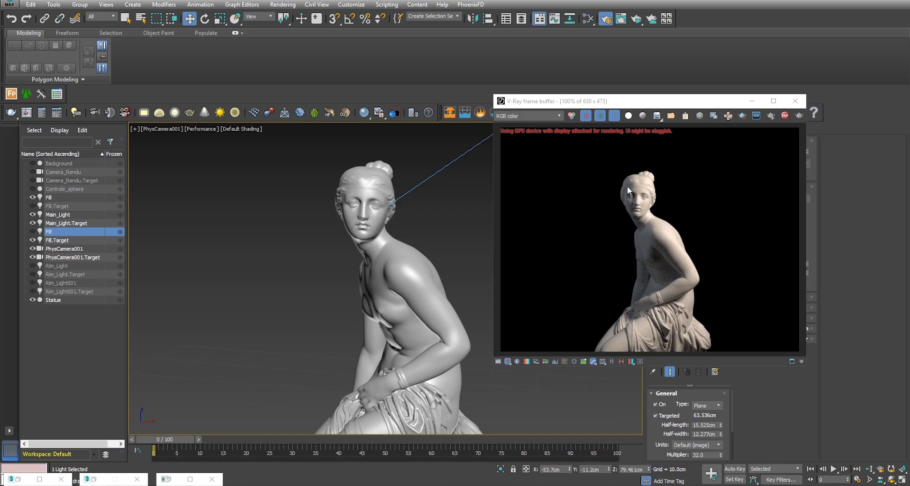
left_click(32, 197)
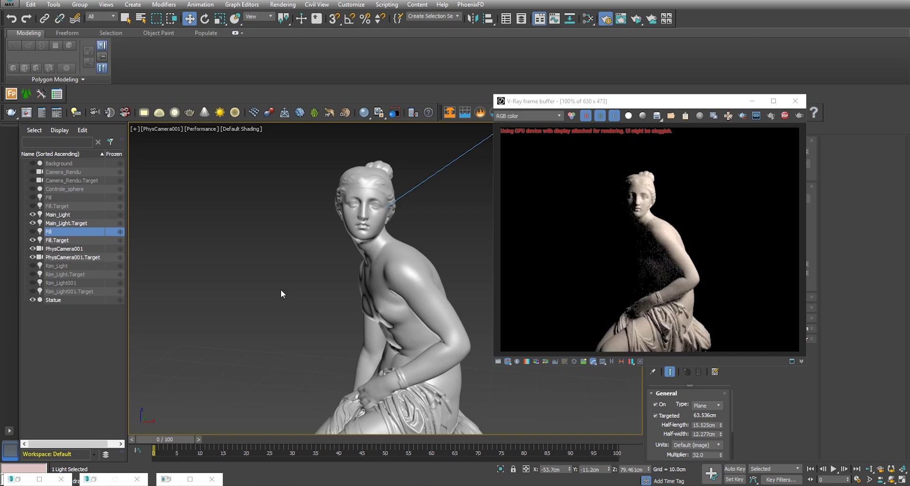
Step: Rename the Fill light to Fill_tuto and switch it back on
left_click(57, 232)
type("_tuto")
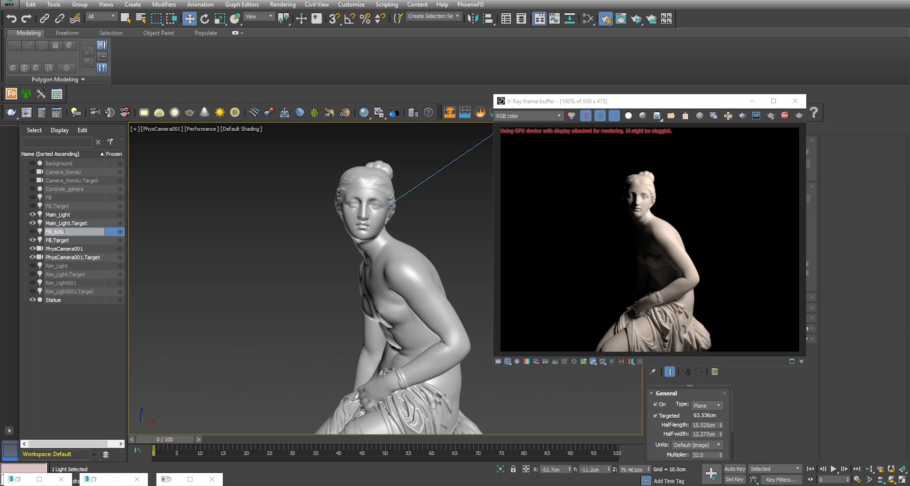
key("Return")
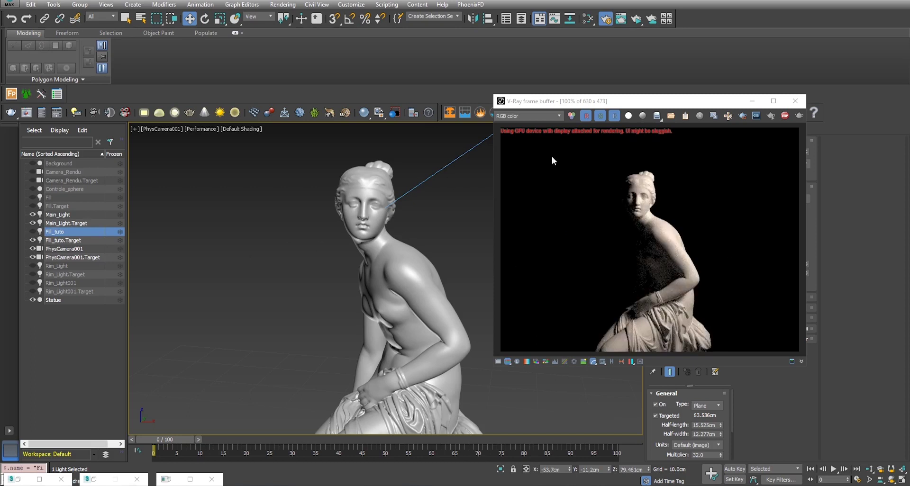
left_click_drag(711, 107, 520, 169)
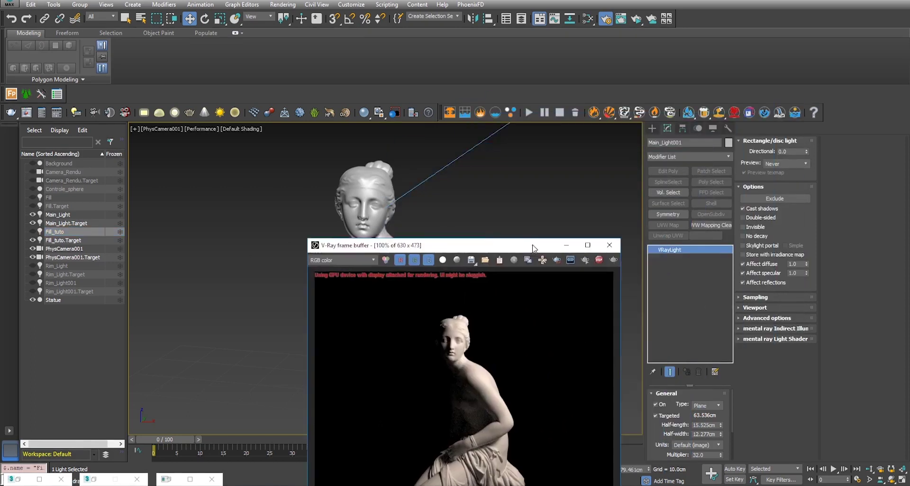
left_click(33, 233)
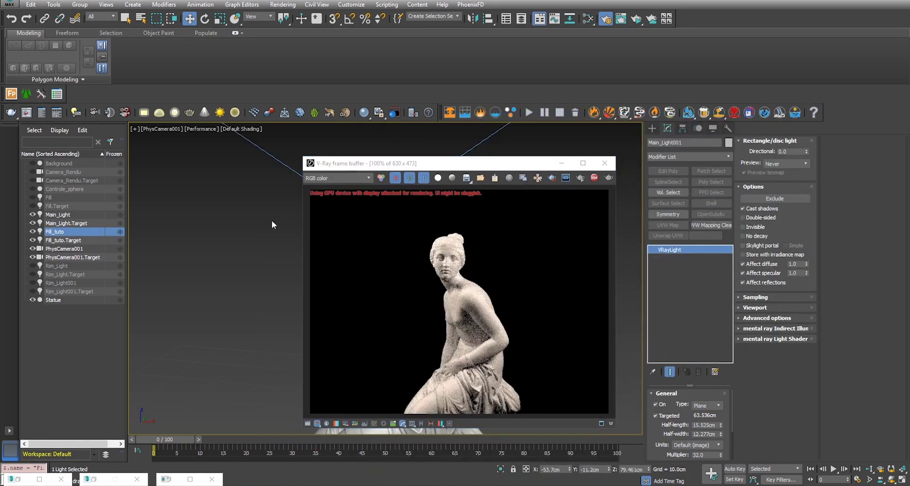
left_click_drag(467, 169, 557, 127)
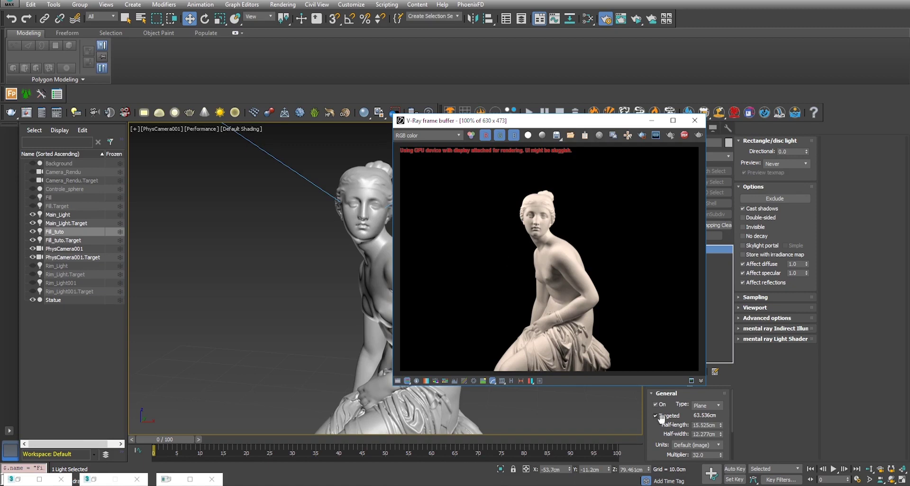
double_click(706, 455)
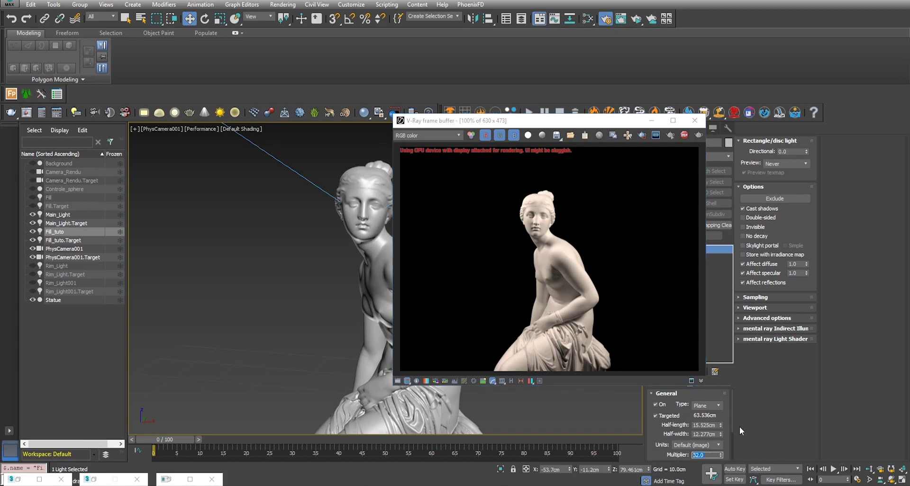
Step: Lower the Fill_tuto multiplier from 25 to 15, then to 8
type("25")
key("Return")
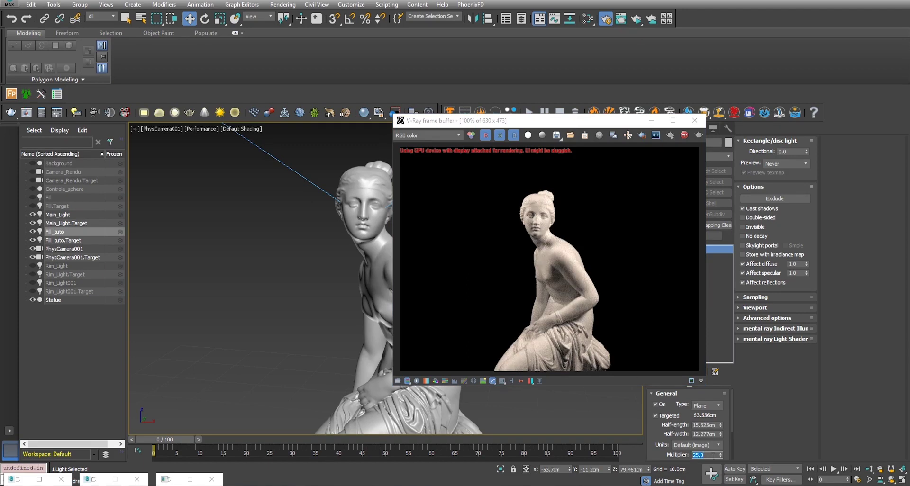
type("15")
key("Return")
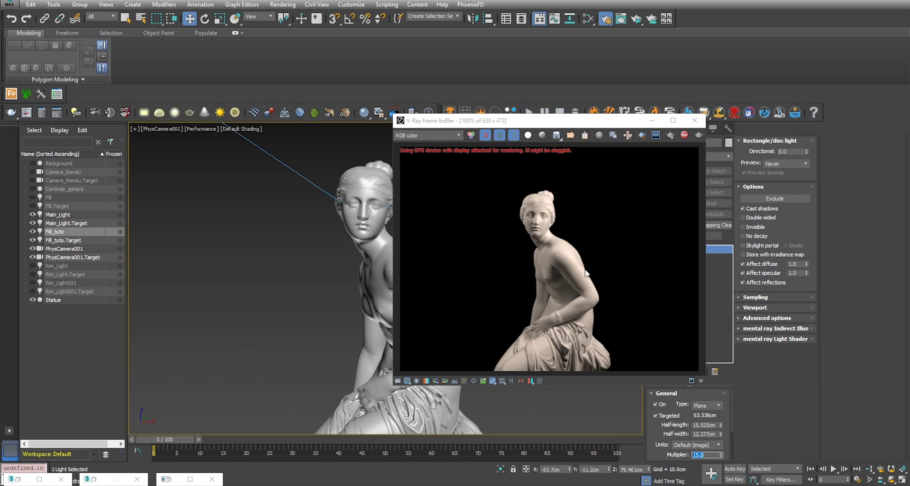
left_click_drag(670, 455, 657, 439)
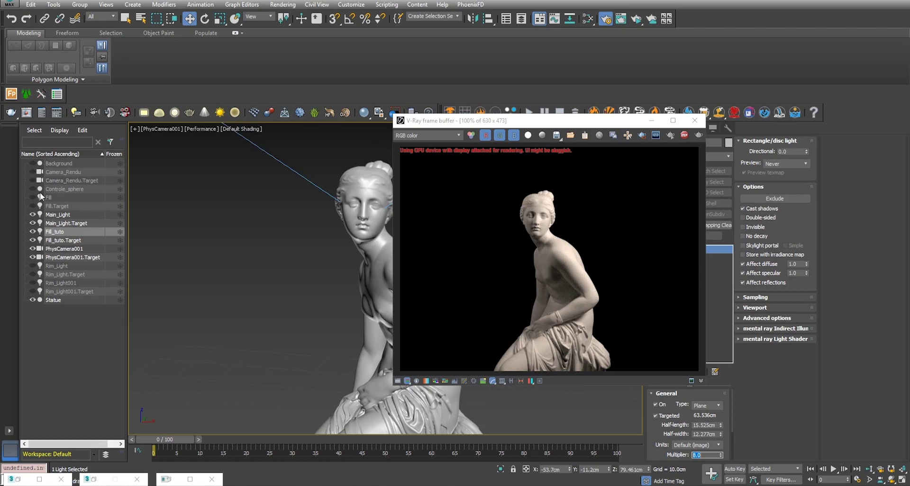
Step: Unhide the Background object and set the Fill_tuto multiplier to 7
left_click(33, 163)
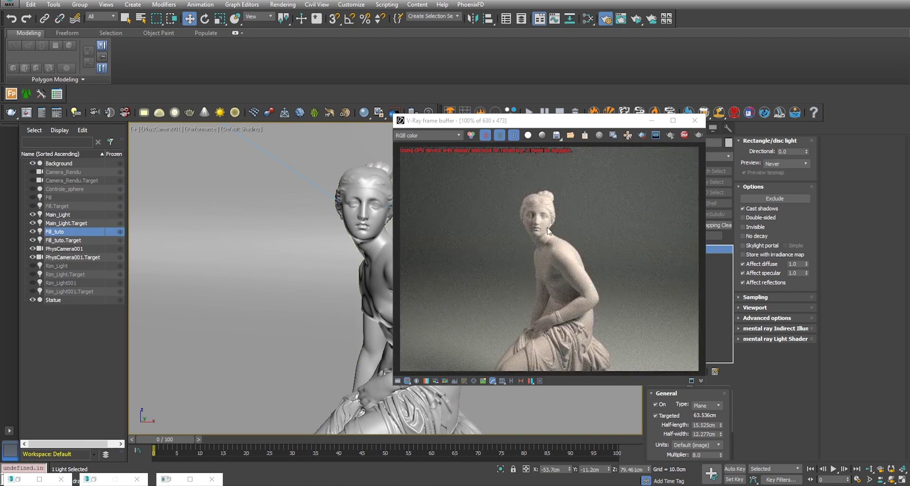
double_click(710, 455)
type("7")
key("Return")
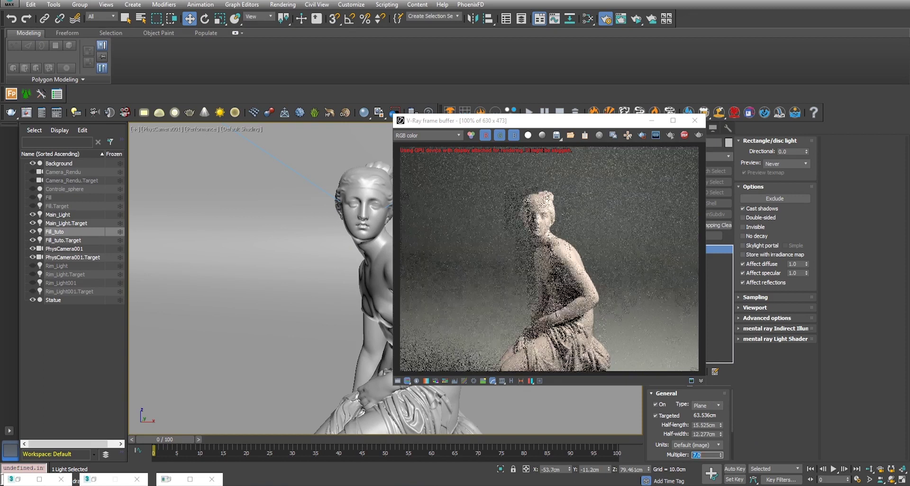
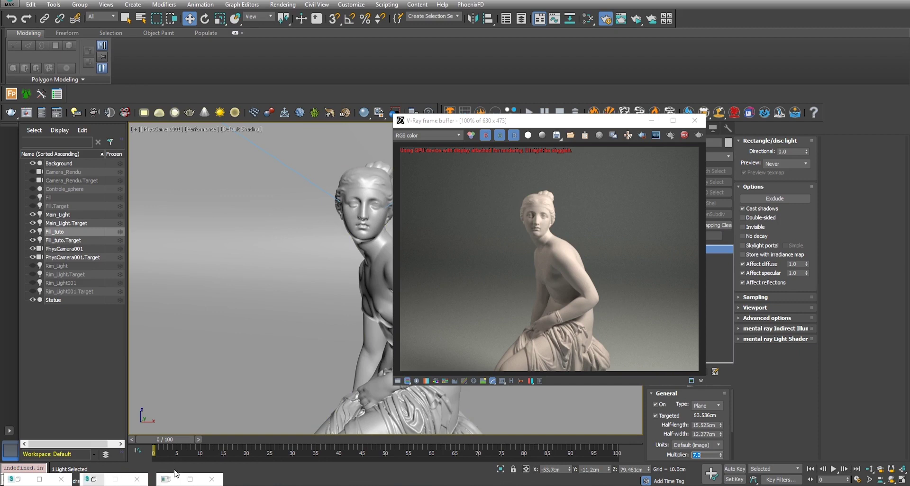
Step: Duplicate the VRaySoftbox texture as Map #57 and tint it light blue
left_click(94, 480)
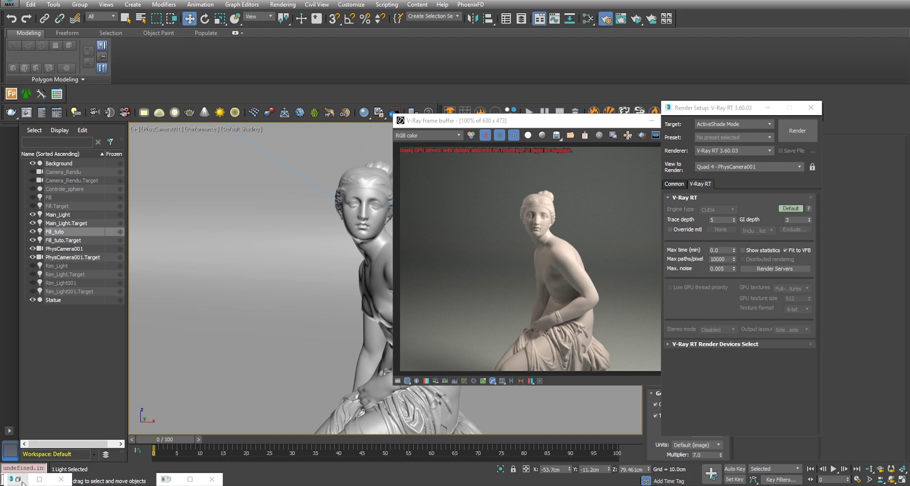
left_click(17, 480)
left_click_drag(447, 247, 579, 247)
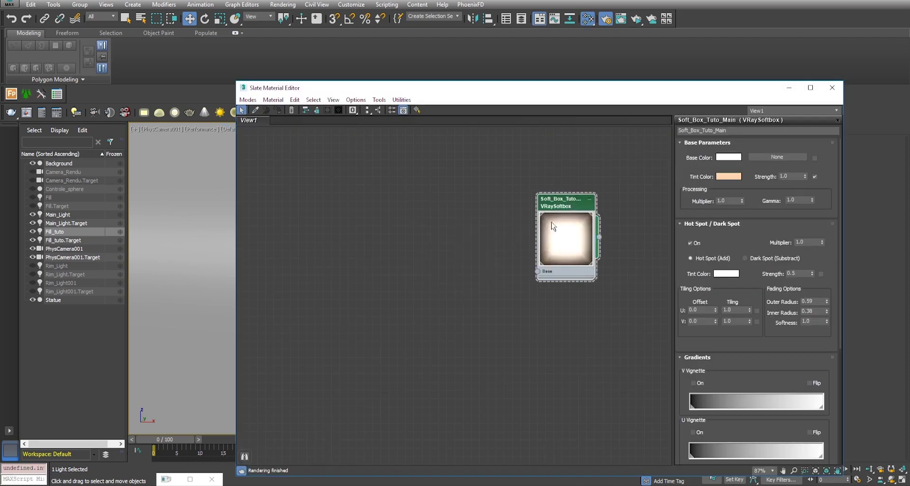
left_click_drag(561, 198, 406, 202, "shift")
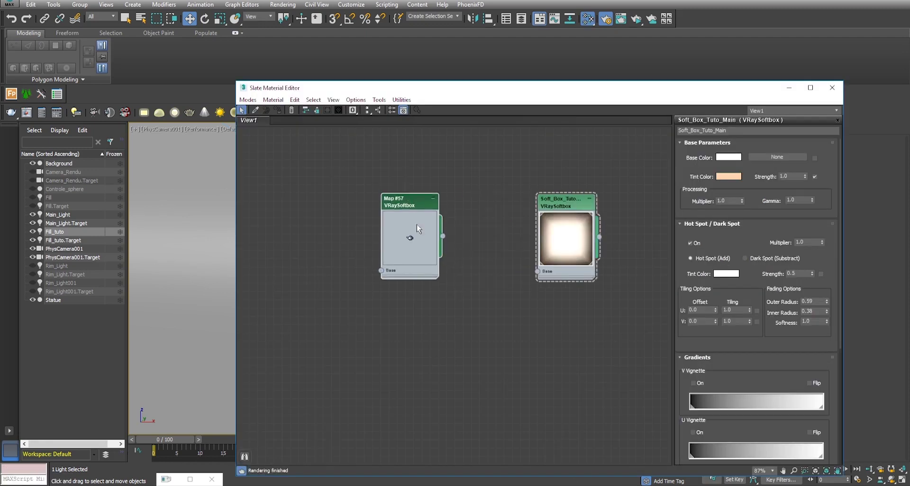
double_click(407, 202)
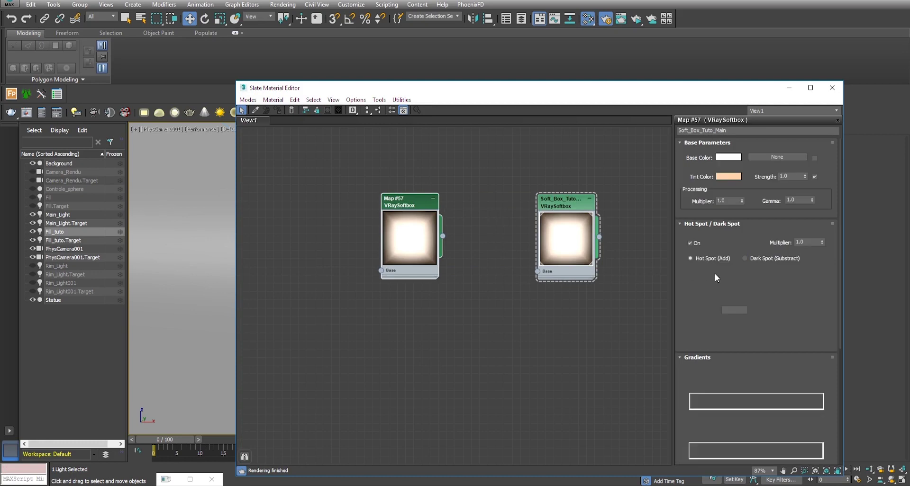
left_click(722, 176)
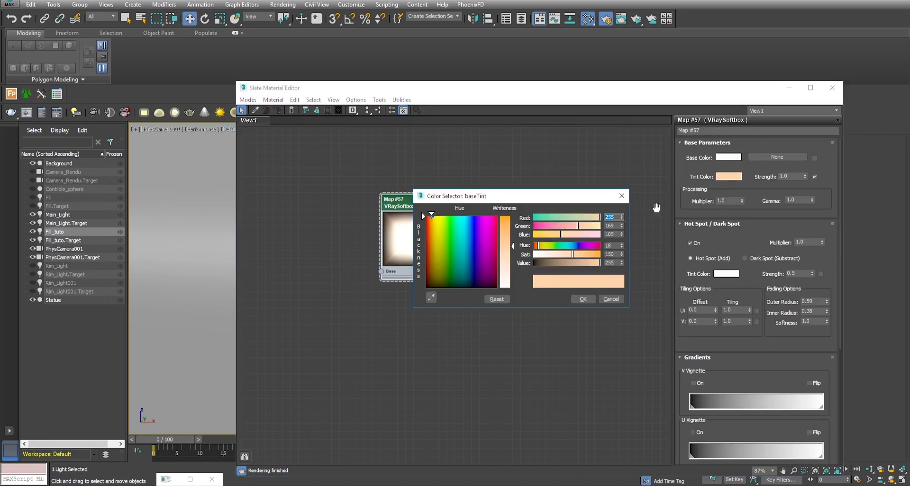
left_click(572, 245)
left_click_drag(572, 246, 573, 246)
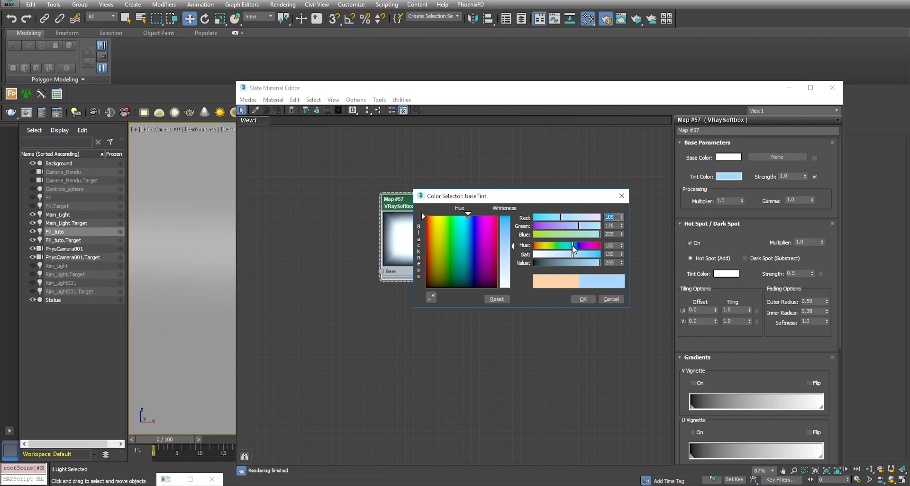
left_click_drag(573, 249, 574, 253)
left_click(583, 299)
Step: Replace the light's current texture with Map #57, linked as an instance
left_click_drag(548, 92, 430, 78)
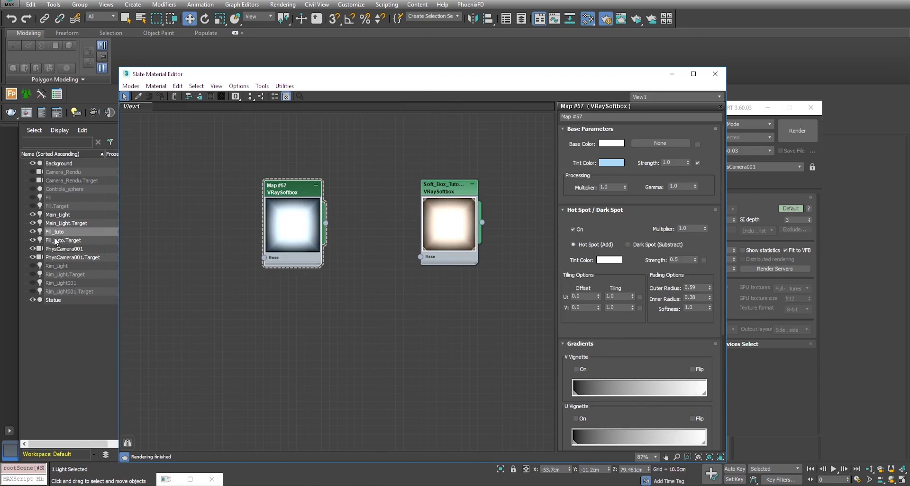
mouse_move(496, 77)
left_mouse_down()
mouse_move(332, 197)
mouse_move(362, 194)
left_mouse_up()
left_click(768, 108)
left_click_drag(588, 122, 532, 110)
left_click_drag(731, 402, 731, 429)
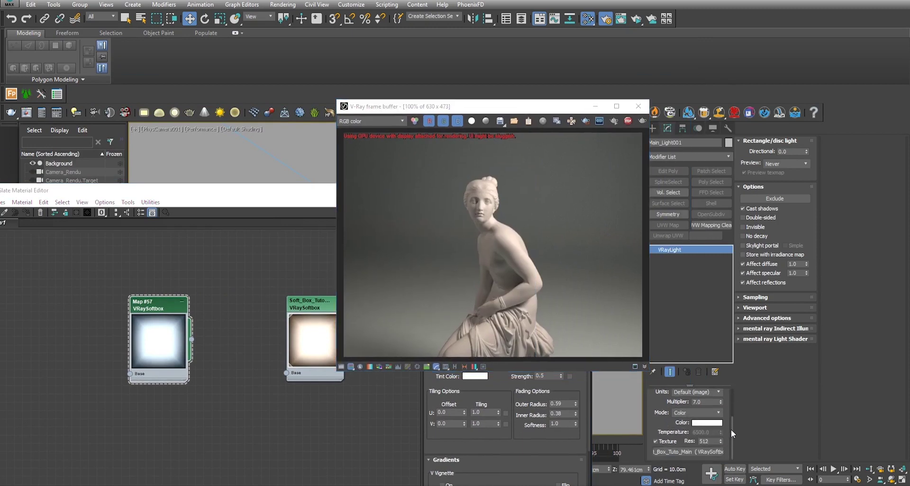
right_click(702, 450)
left_click(724, 447)
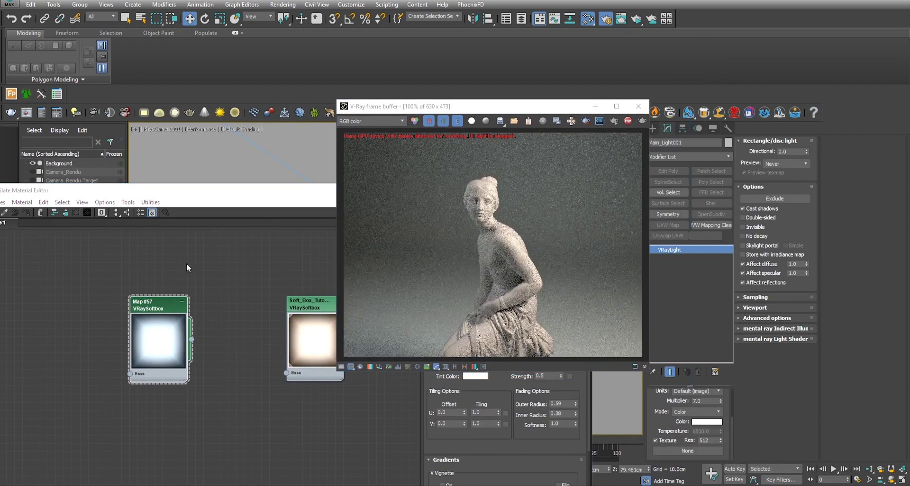
mouse_move(192, 340)
left_mouse_down()
mouse_move(374, 404)
mouse_move(680, 449)
left_mouse_up()
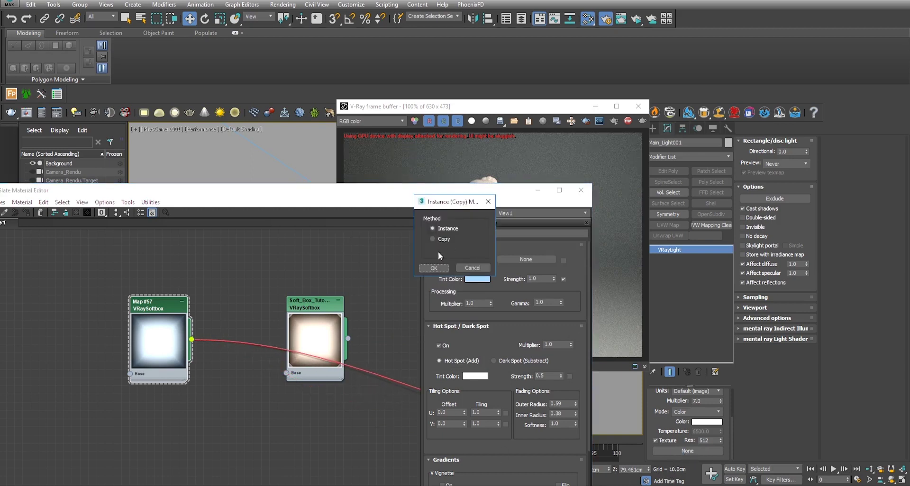
left_click(435, 268)
left_click(427, 161)
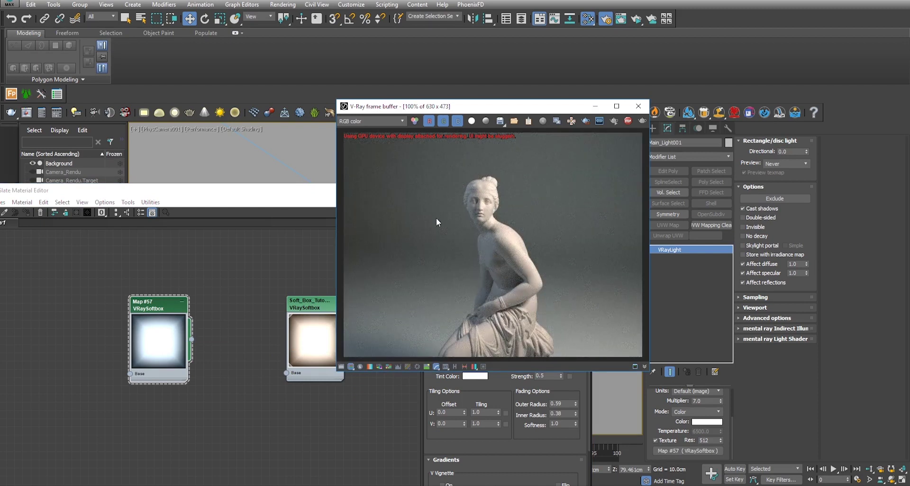
left_click_drag(166, 190, 335, 252)
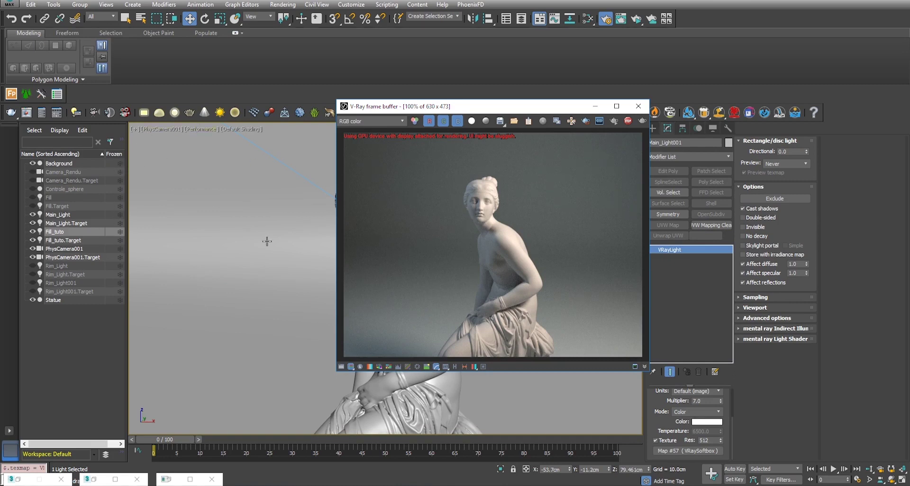
Step: Switch Main_Light and Fill_tuto off and back on to compare their contributions in the render
left_click(33, 214)
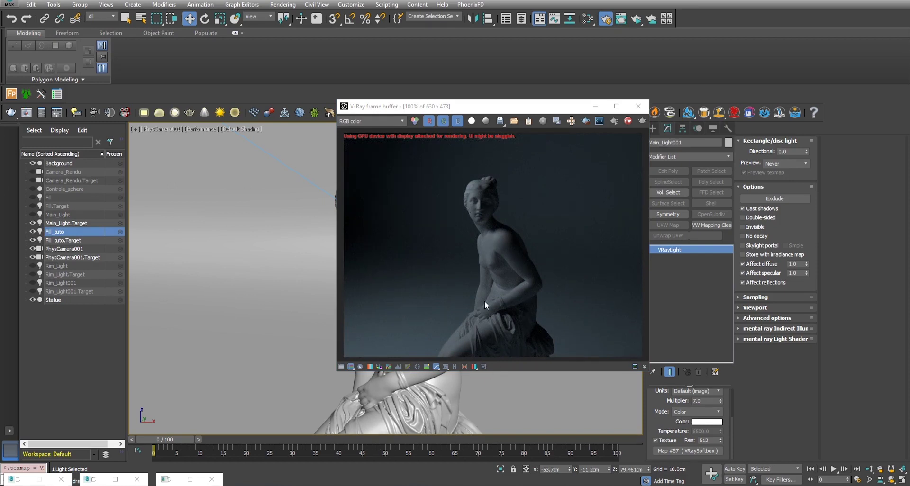
left_click(32, 232)
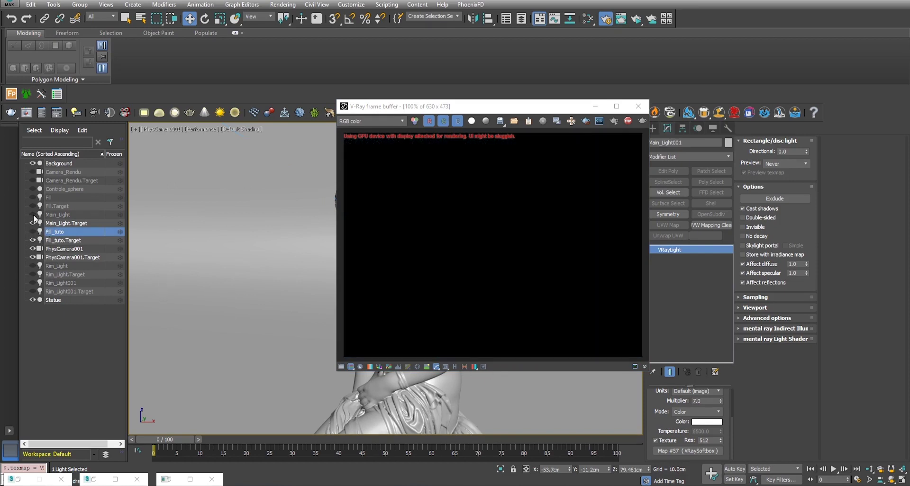
left_click(32, 215)
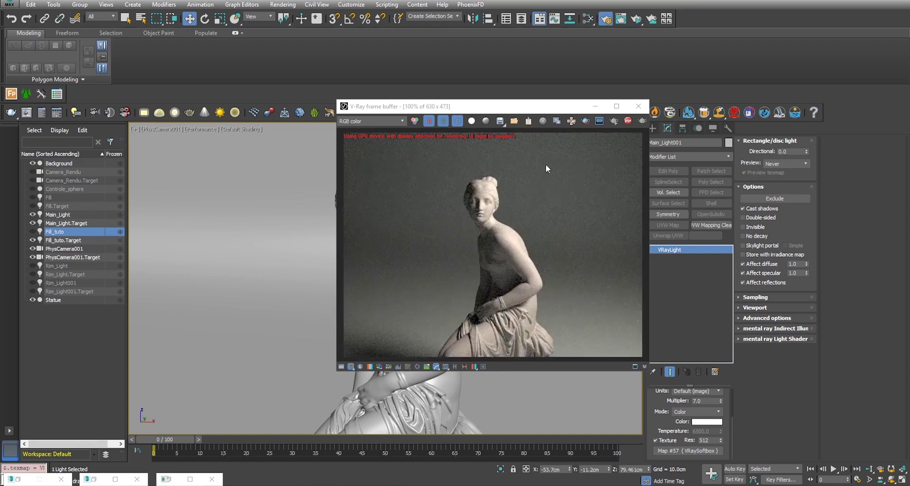
left_click(33, 232)
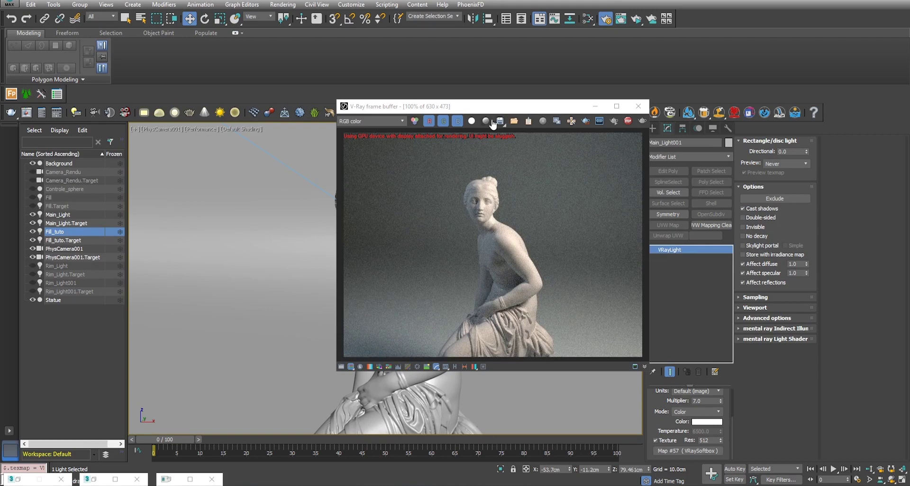
left_click_drag(496, 110, 725, 105)
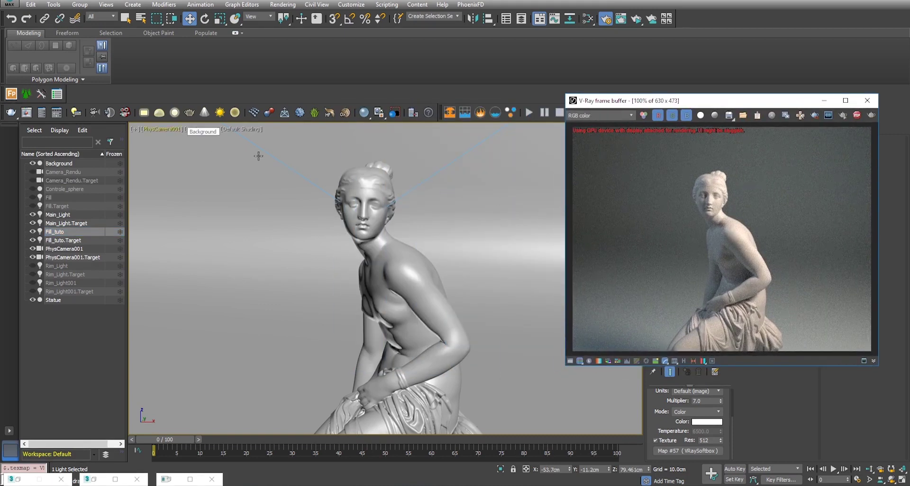
left_click(253, 184)
Step: Lower the Fill_tuto light to about 67 cm in the Perspective view
key("p")
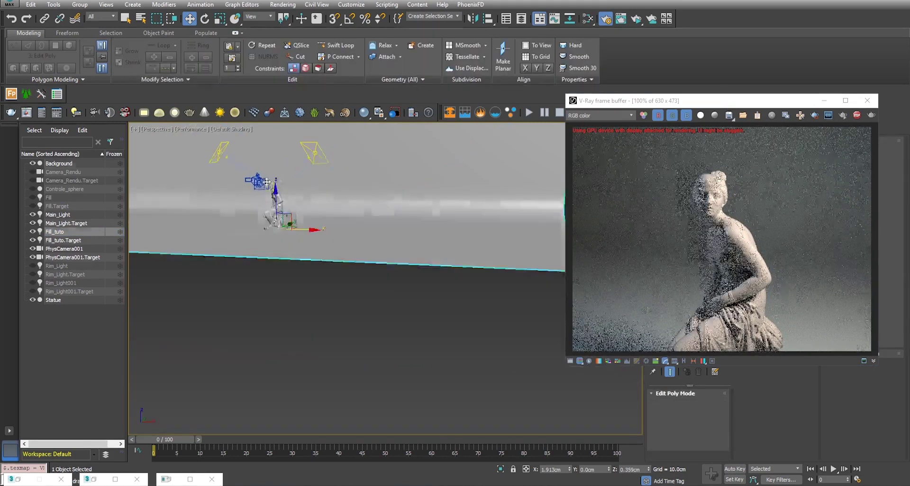
key("z")
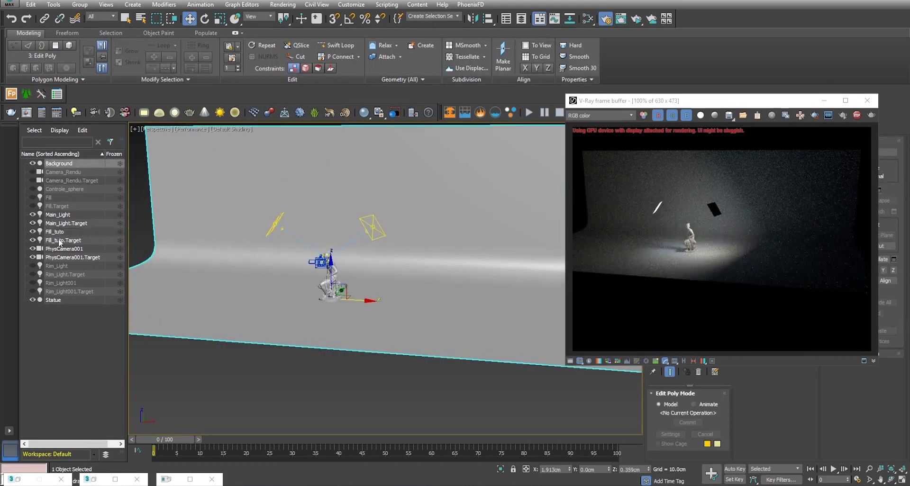
left_click(56, 232)
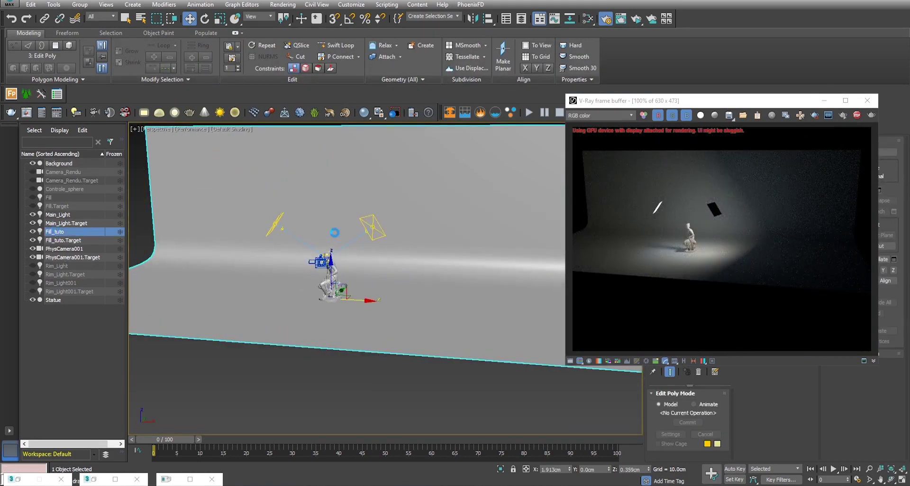
left_click_drag(273, 188, 274, 200)
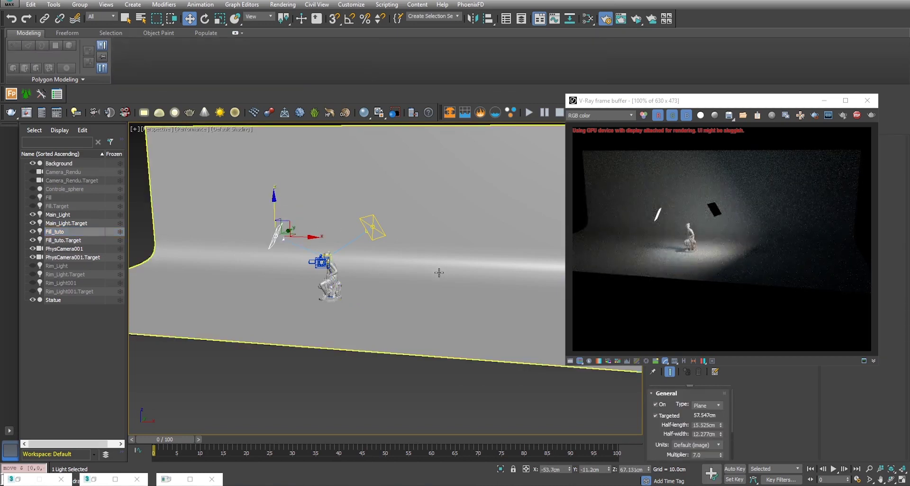
Step: Return to viewing the scene through PhysCamera001
key("c")
left_click(423, 179)
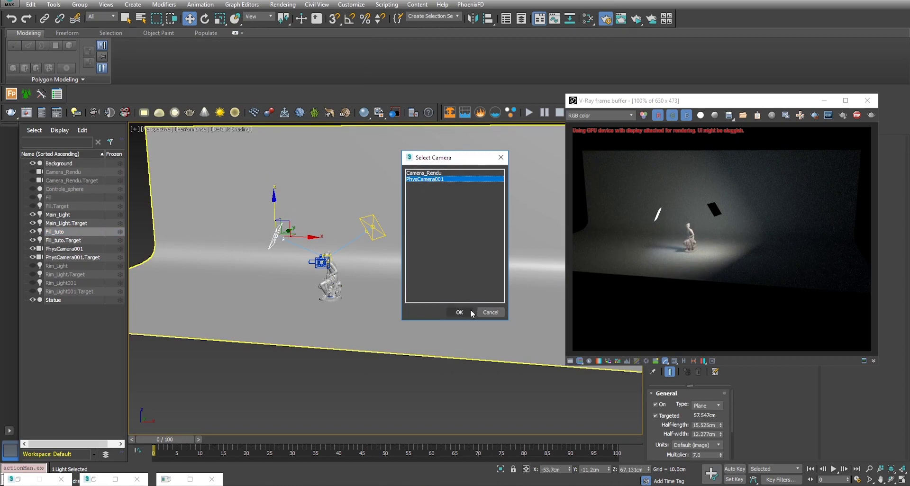
left_click(462, 313)
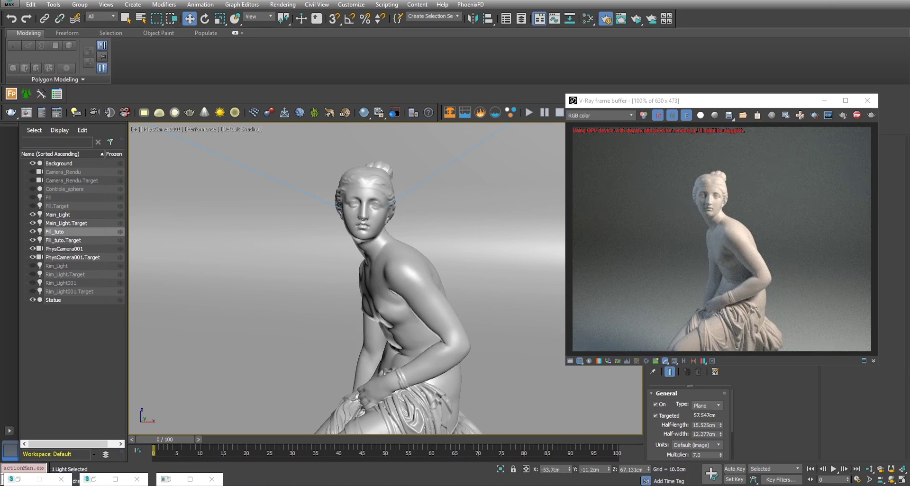
left_click_drag(702, 456, 679, 455)
Step: Set Fill_tuto's multiplier to 3.0, then show only Rim_Light and Rim_Light001
type("3")
key("Return")
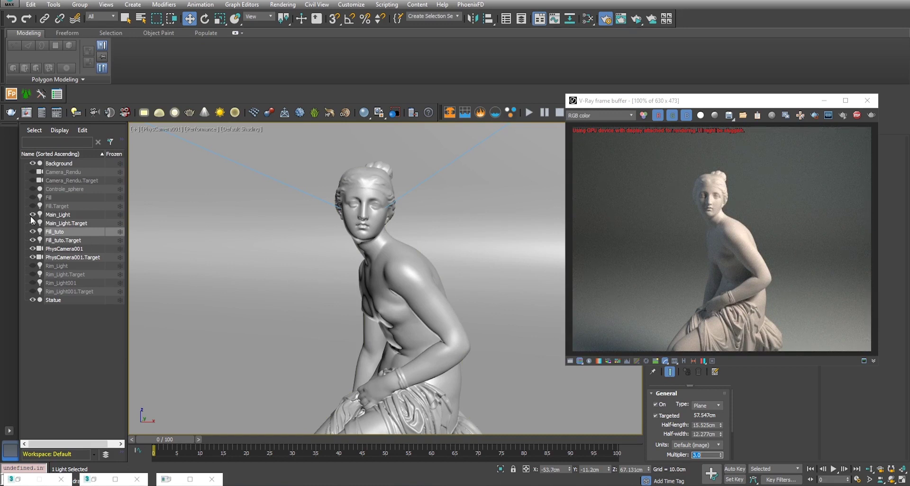
left_click(33, 231)
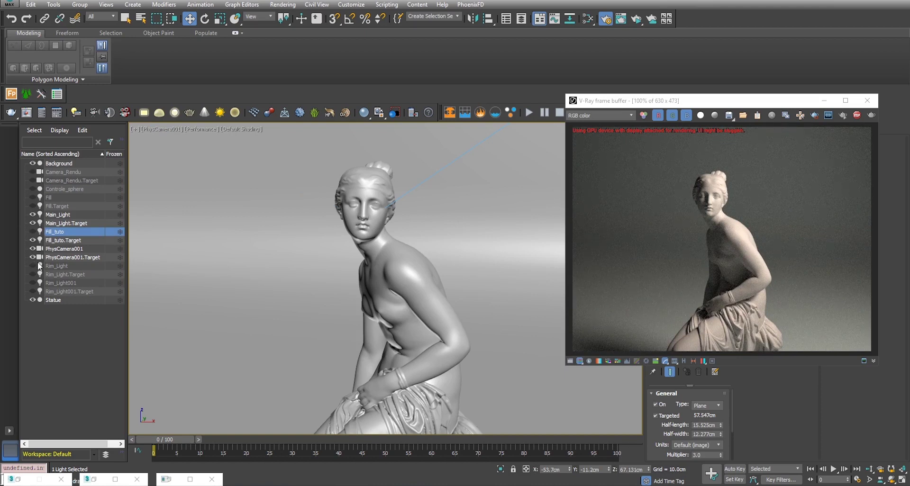
left_click(33, 215)
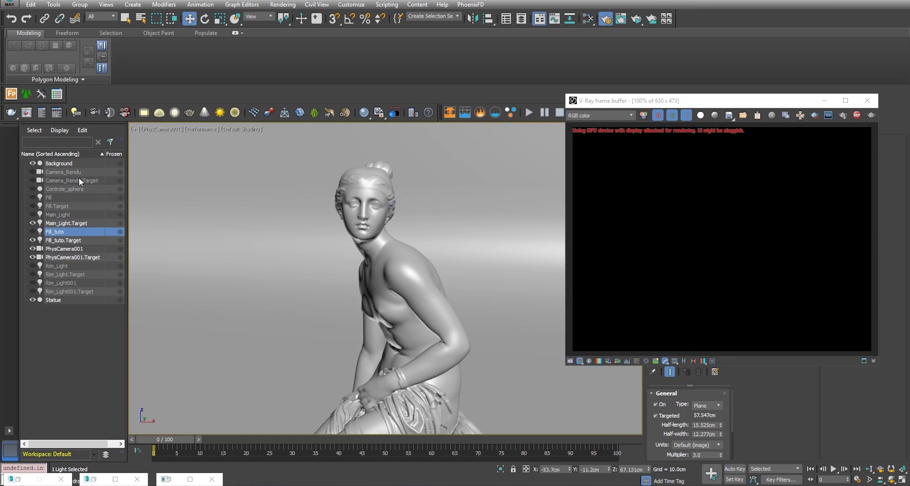
left_click(32, 266)
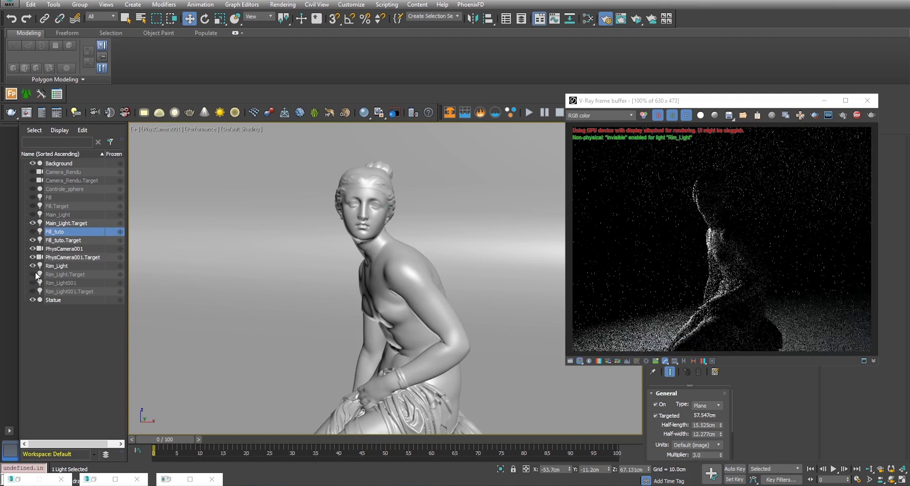
left_click(33, 283)
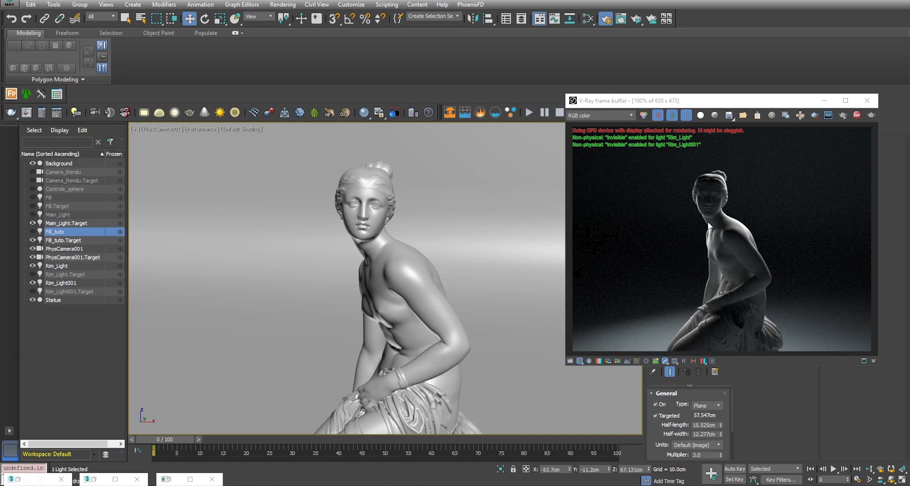
Step: Unhide the Camera_Rendu camera and view the scene through it
left_click(33, 172)
key("c")
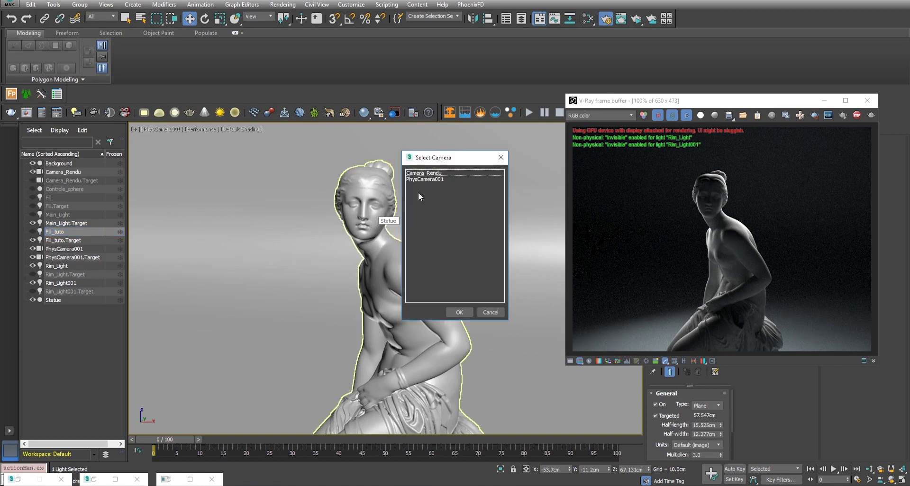
left_click(426, 173)
left_click(457, 311)
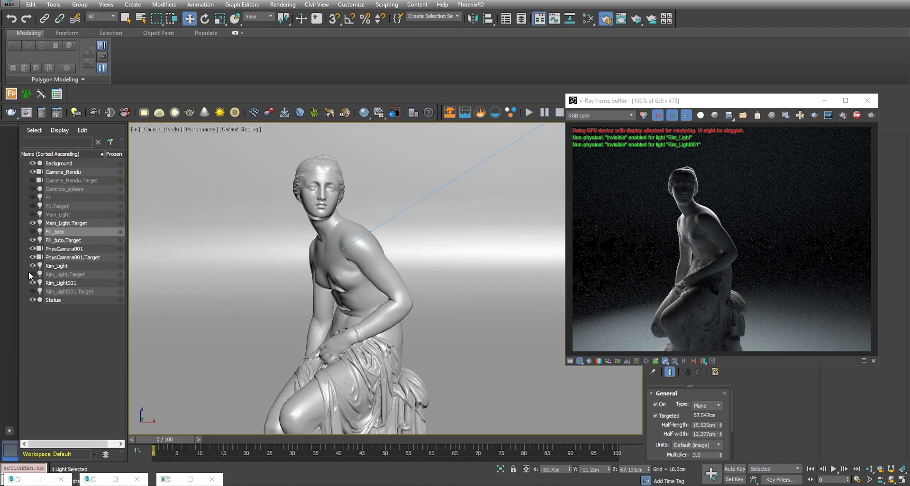
Step: Hide the old Fill light and switch on Fill_tuto and Main_Light
left_click(32, 198)
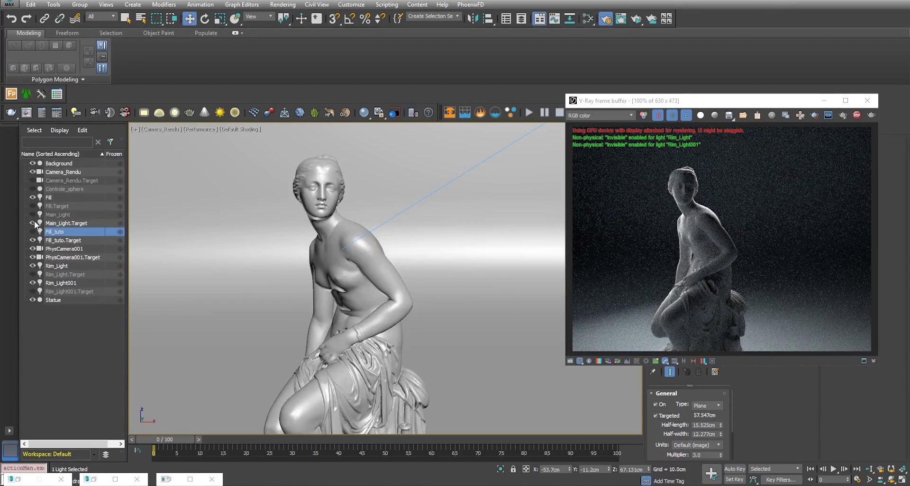
left_click(32, 197)
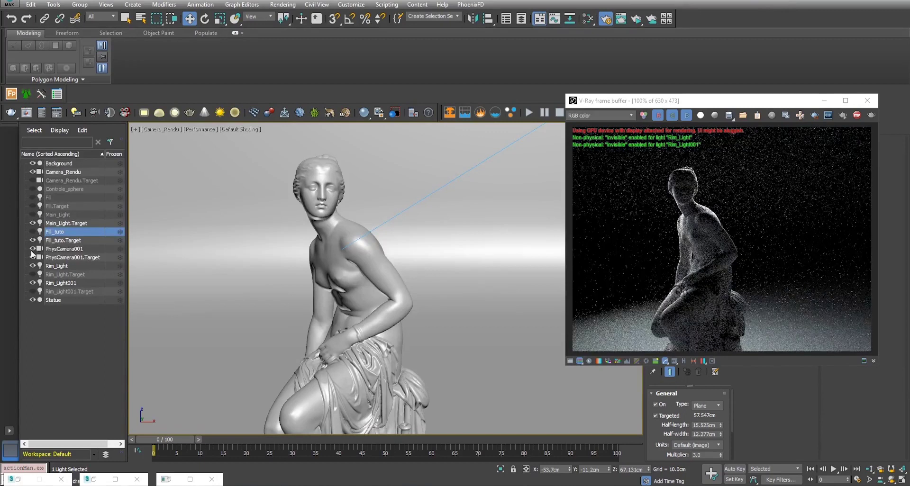
left_click(33, 232)
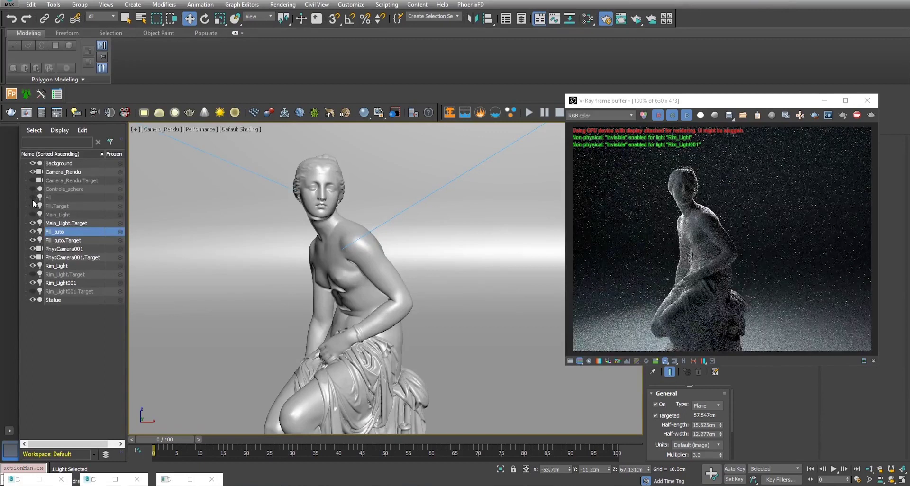
left_click(32, 215)
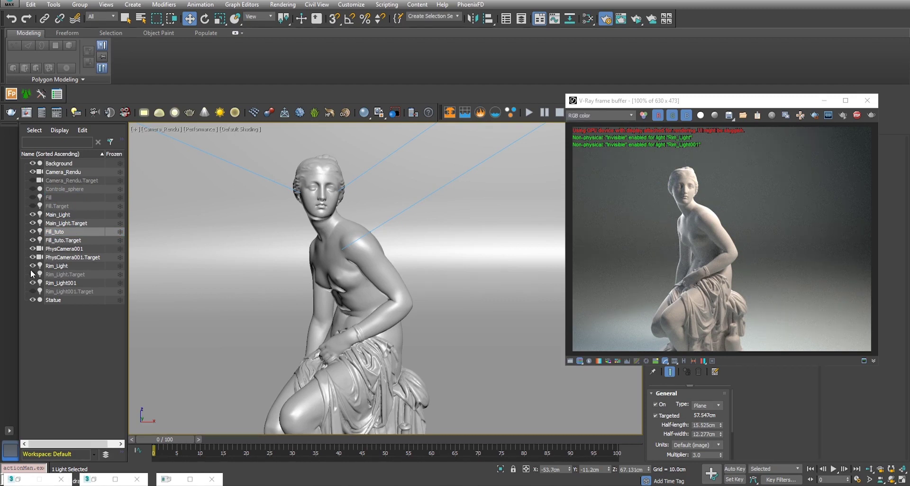
left_click(57, 266)
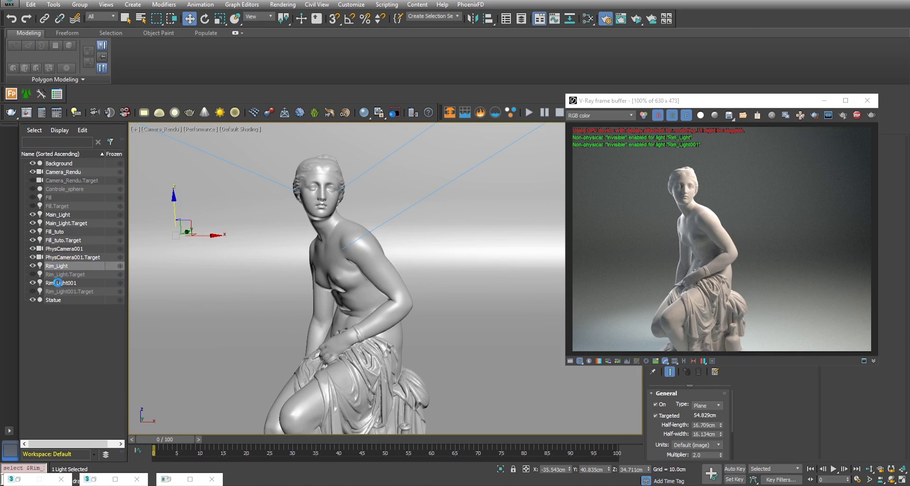
Step: Lower the selected light's multiplier from 32 to 28
left_click(68, 284)
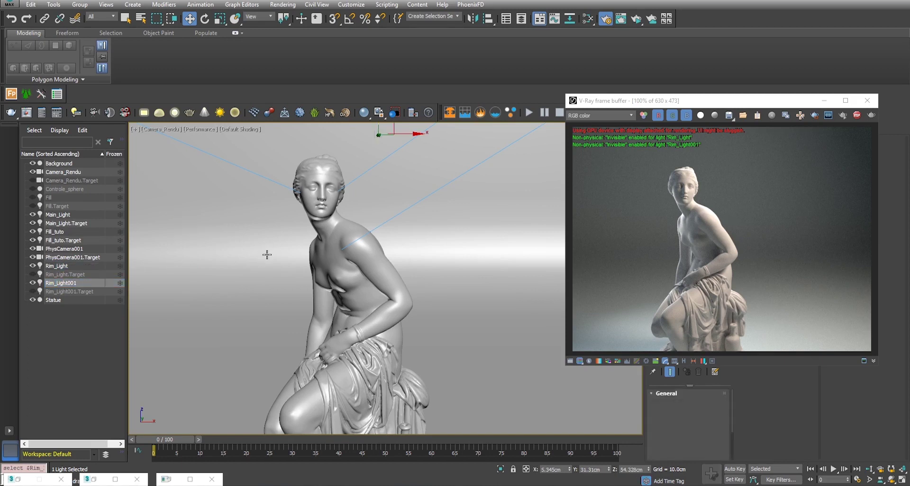
left_click_drag(738, 101, 415, 107)
left_click(706, 455)
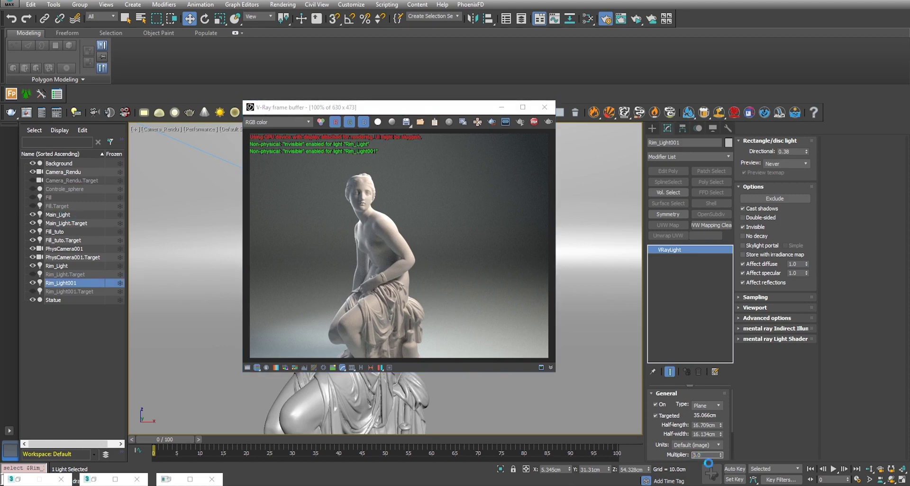
left_click_drag(708, 455, 618, 450)
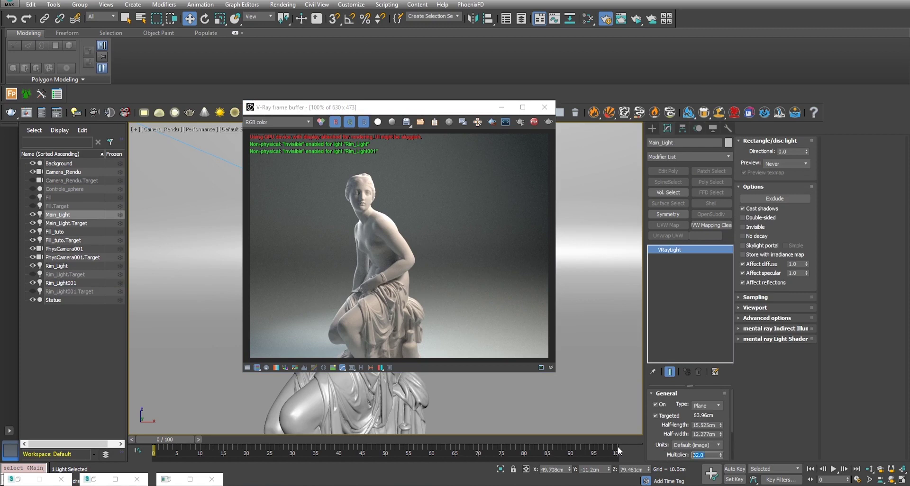
type("28")
key("Return")
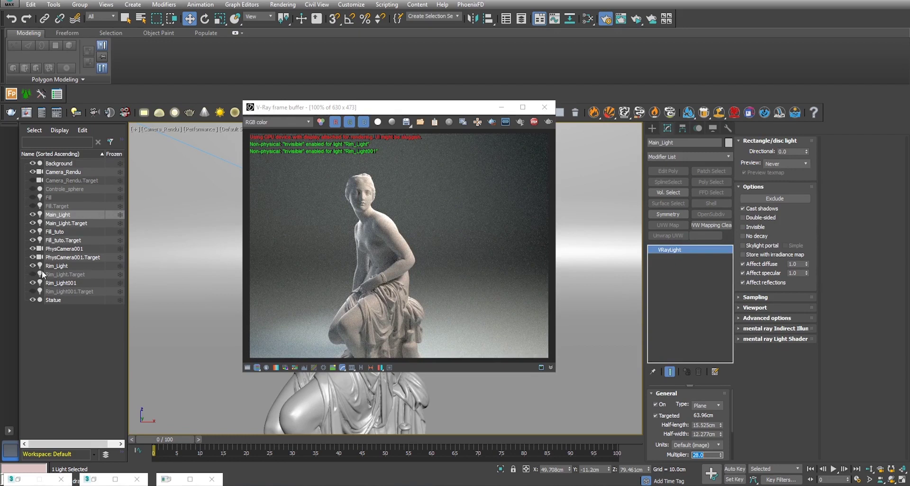
Step: Select Rim_Light and bring up the Slate Material Editor with Map #57 selected
left_click(65, 267)
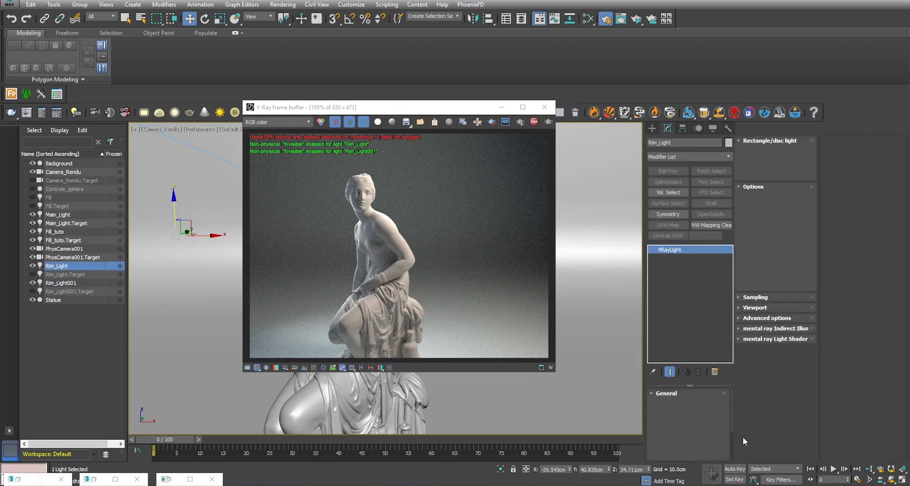
scroll(729, 417, "down", 3)
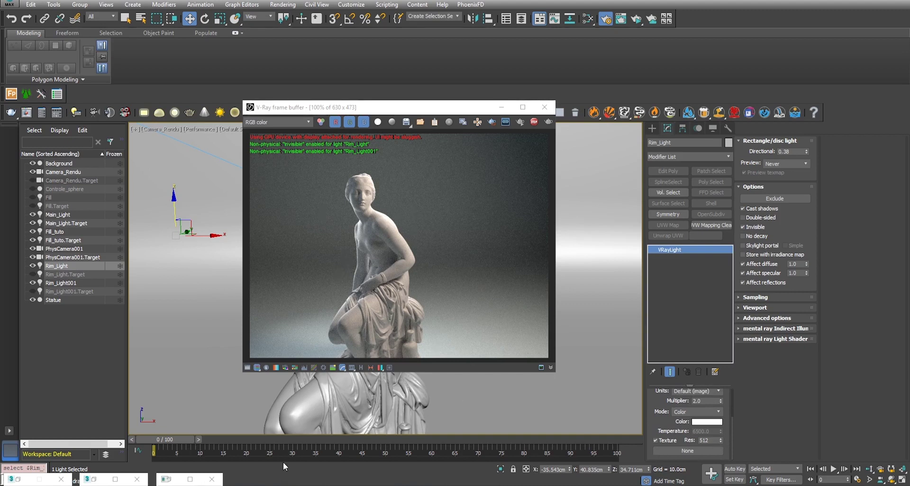
key("m")
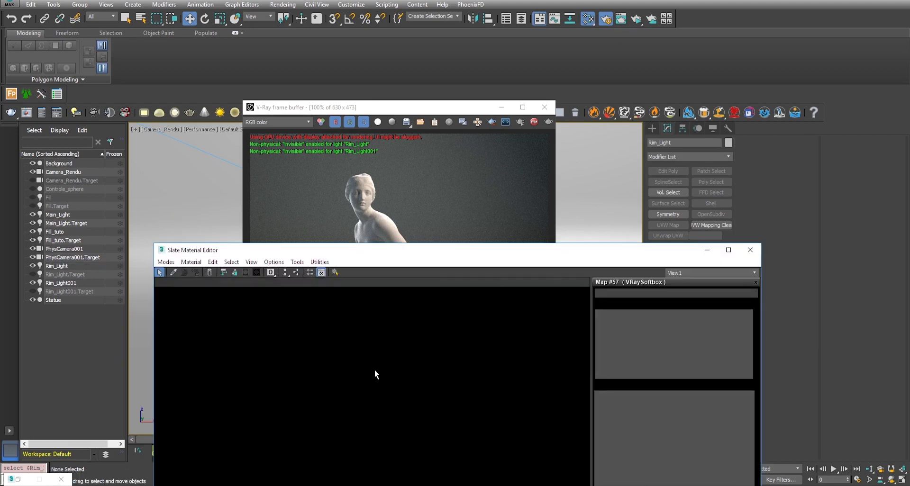
left_click_drag(232, 337, 382, 484)
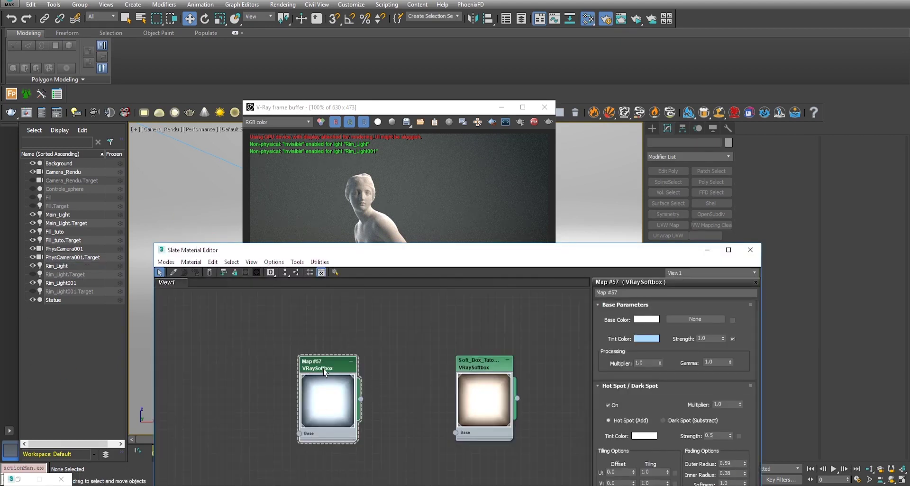
Step: Clone the Map #57 softbox node into a new node, Map #58, keeping Map #57 light blue
left_click_drag(320, 364, 221, 359, "shift")
mouse_move(383, 254)
left_mouse_down()
mouse_move(652, 306)
mouse_move(533, 323)
mouse_move(395, 195)
mouse_move(607, 313)
left_mouse_up()
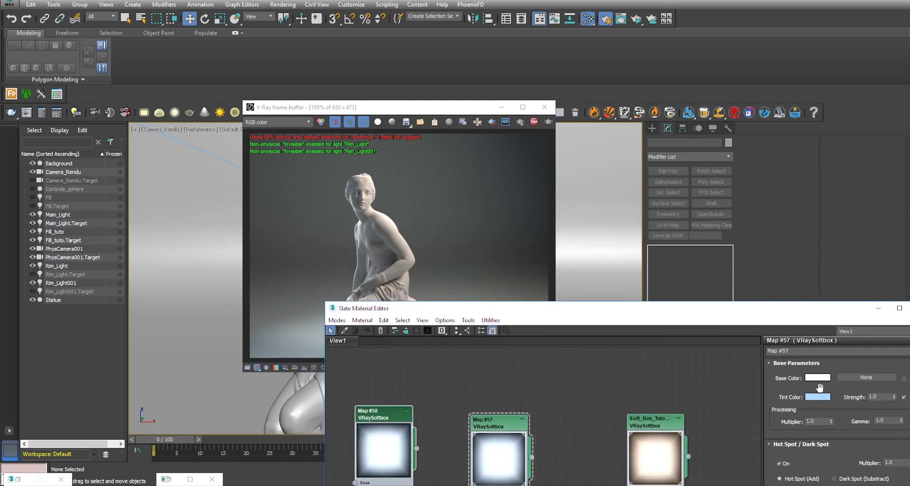
left_click(820, 399)
left_click_drag(503, 253, 505, 285)
left_click(580, 297)
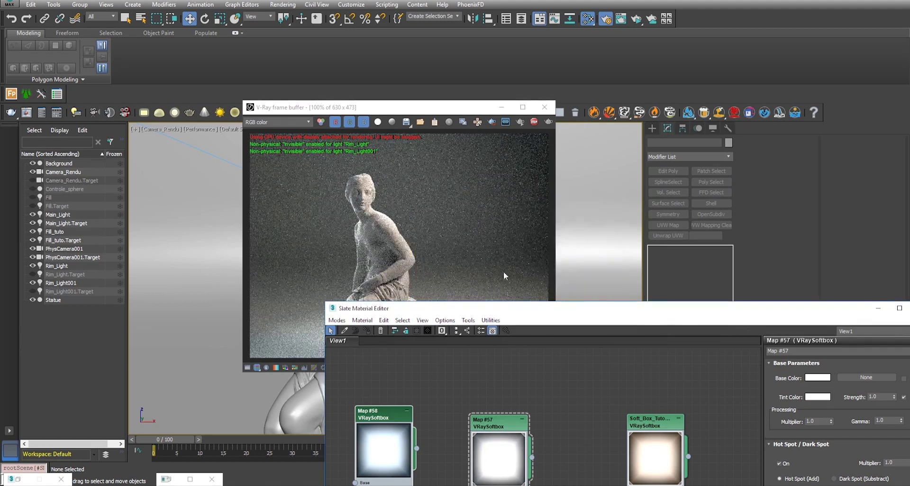
mouse_move(645, 313)
left_mouse_down()
mouse_move(467, 264)
mouse_move(497, 267)
left_mouse_up()
key("ctrl+z")
Step: Set Map #58's tint colour to white and frame all three softbox nodes
double_click(254, 371)
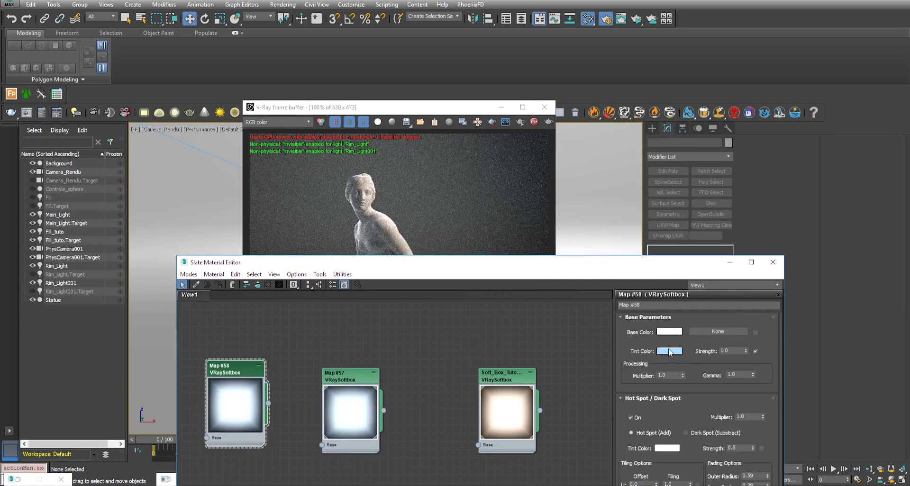
left_click(670, 353)
left_click_drag(512, 277, 544, 308)
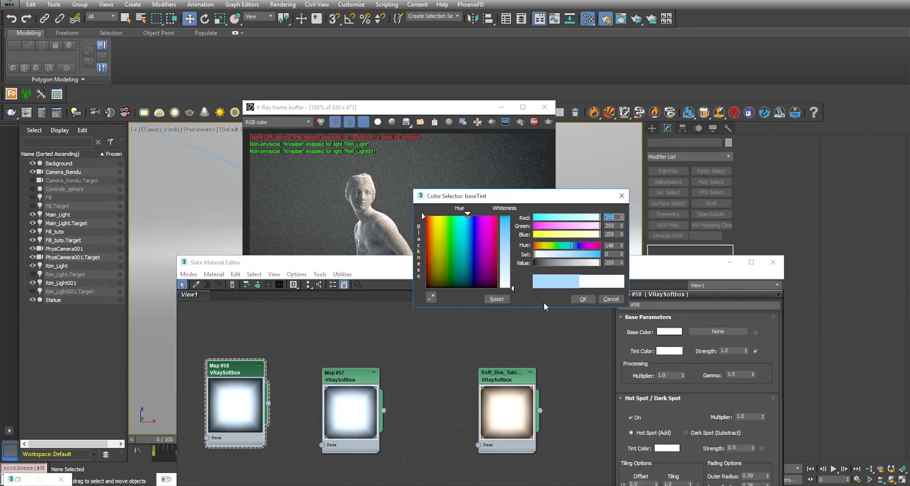
left_click(583, 299)
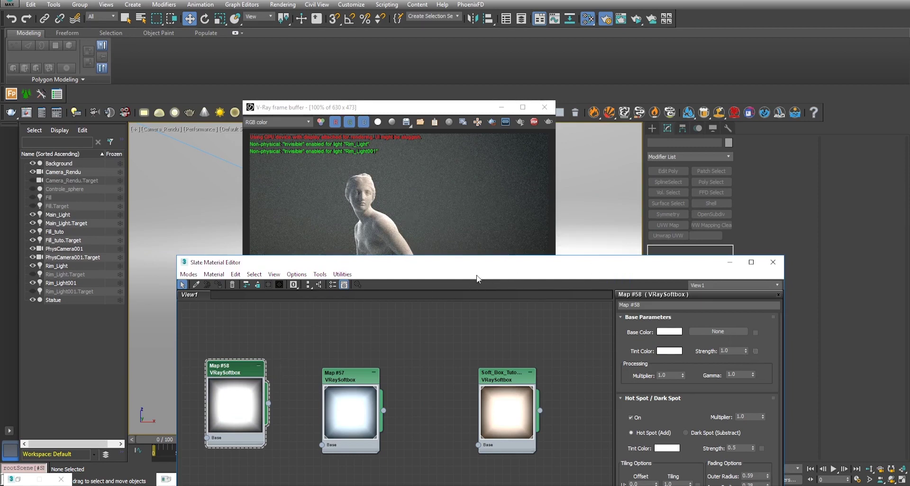
mouse_move(473, 264)
left_mouse_down()
mouse_move(331, 245)
mouse_move(360, 246)
left_mouse_up()
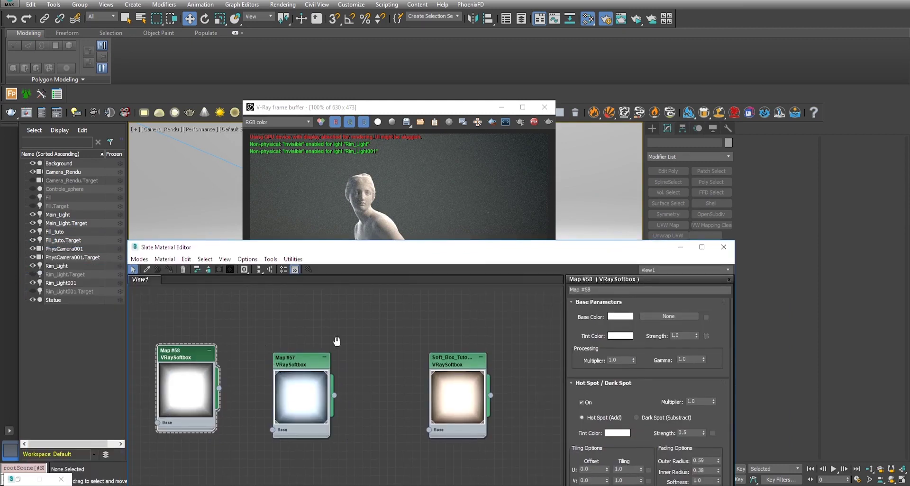
middle_click_drag(335, 338, 436, 342)
left_click(49, 267)
Step: Wire Map #58 as an instance into the Texture slots of Rim_Light and Rim_Light001
left_click_drag(363, 247, 317, 145)
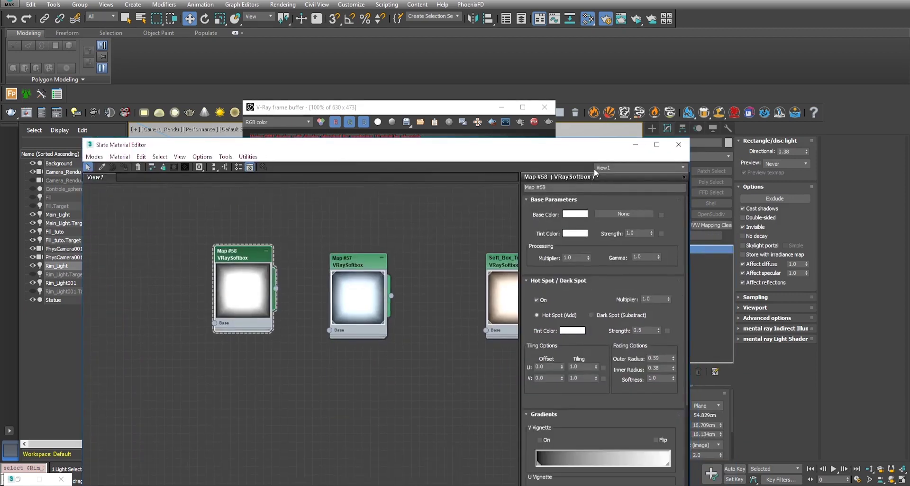
scroll(732, 418, "down", 3)
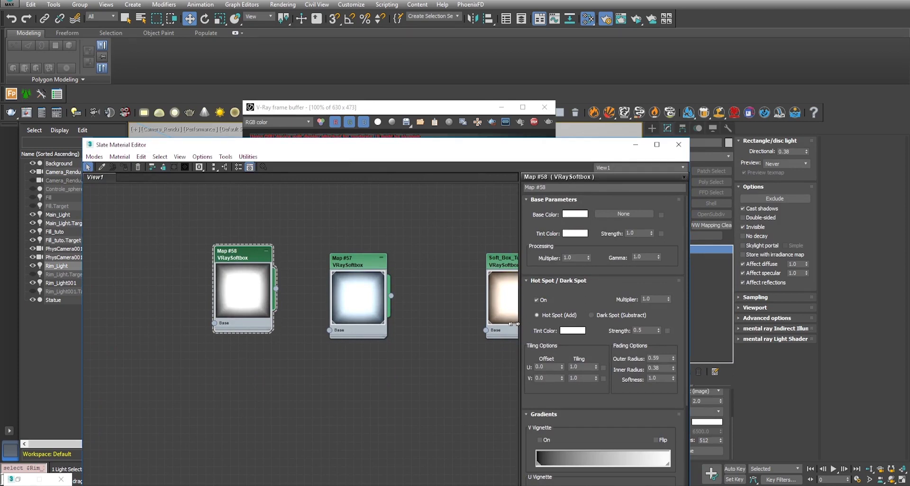
left_click_drag(690, 319, 454, 326)
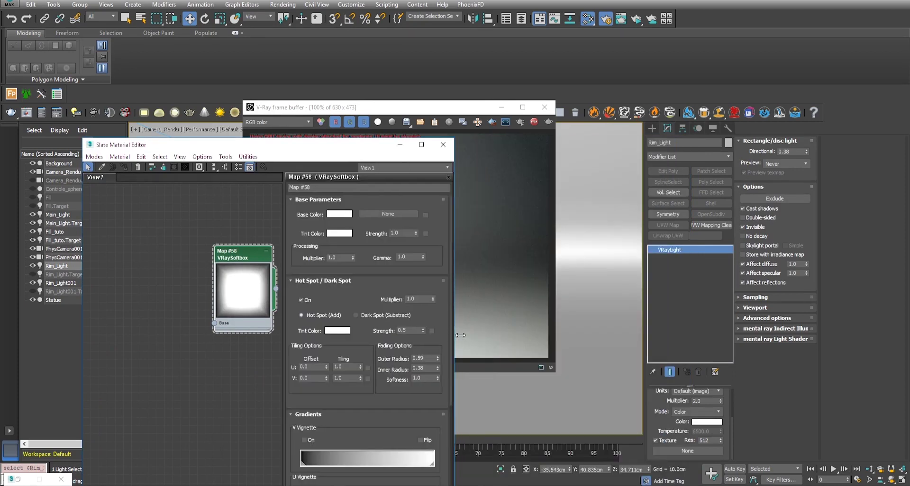
left_click_drag(274, 288, 676, 450)
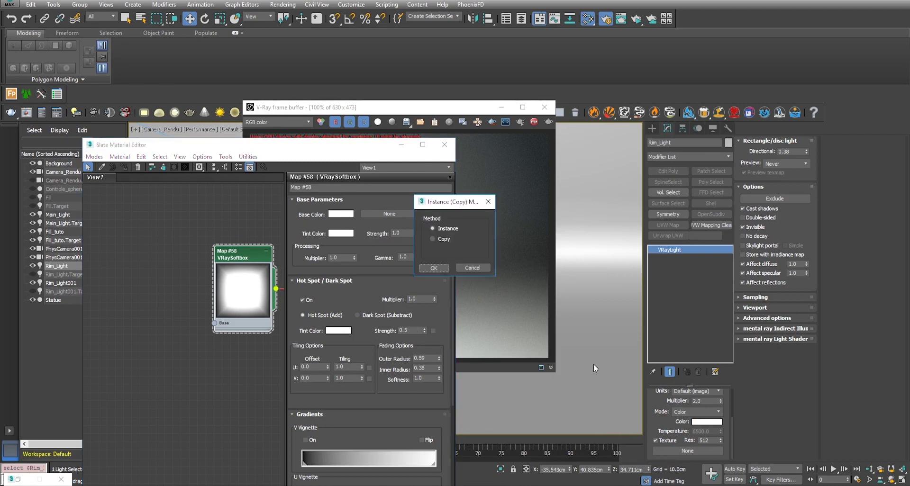
left_click(434, 268)
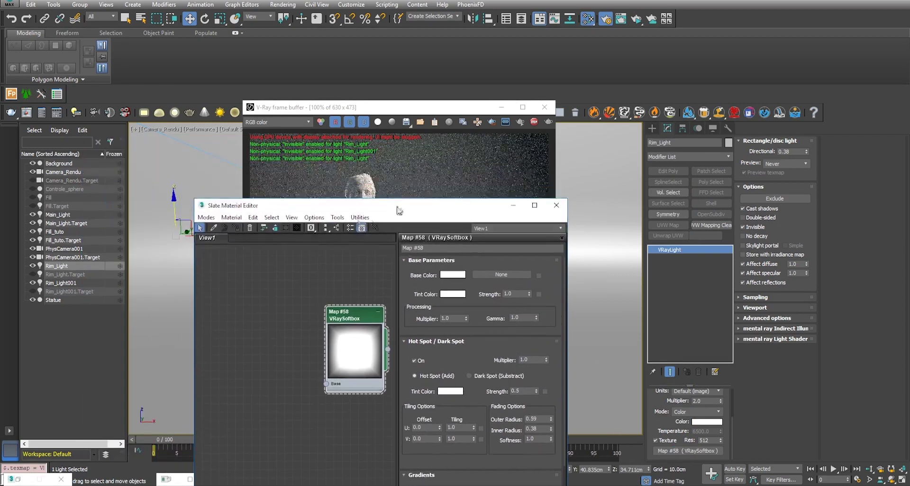
left_click(61, 283)
left_click_drag(383, 350, 673, 451)
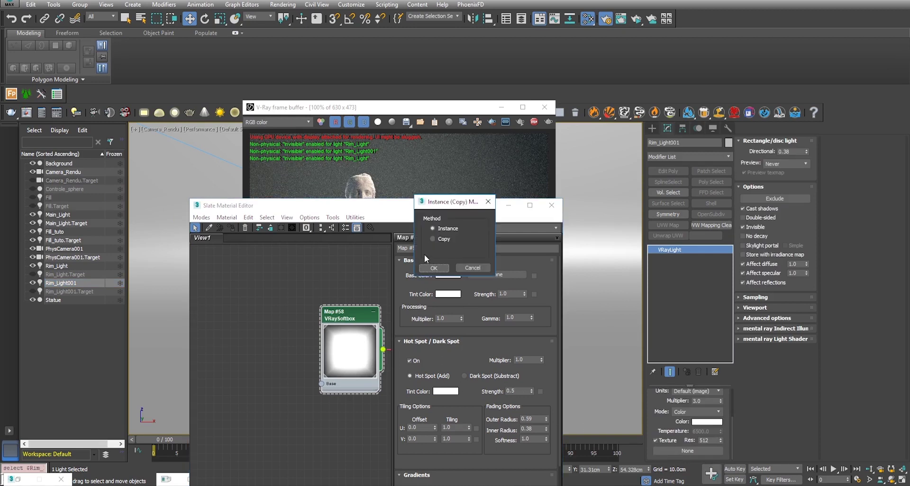
left_click(434, 268)
left_click(509, 206)
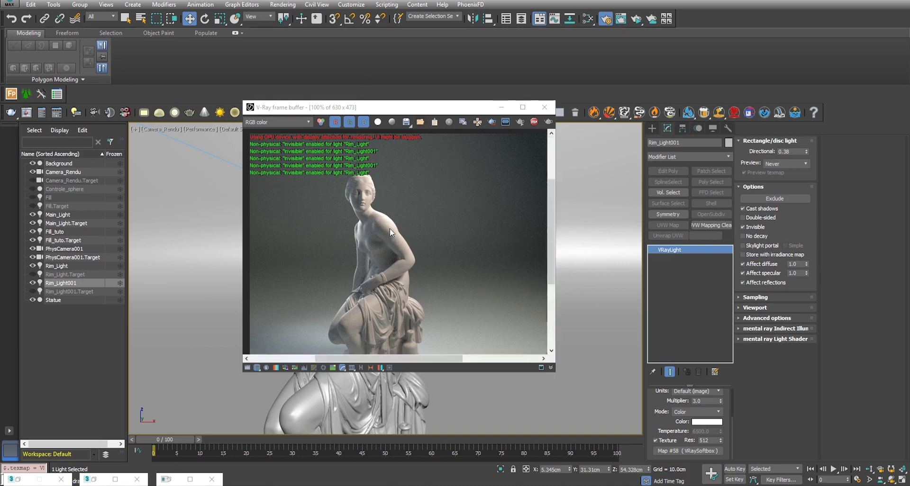
Step: Pan the Camera_Rendu view so the statue shifts right in the render
scroll(396, 216, "up", 1)
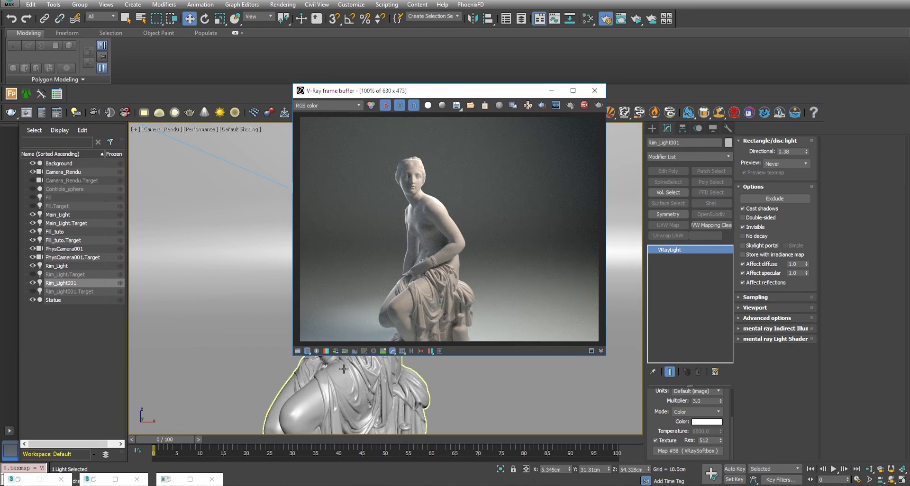
left_click_drag(285, 403, 322, 403)
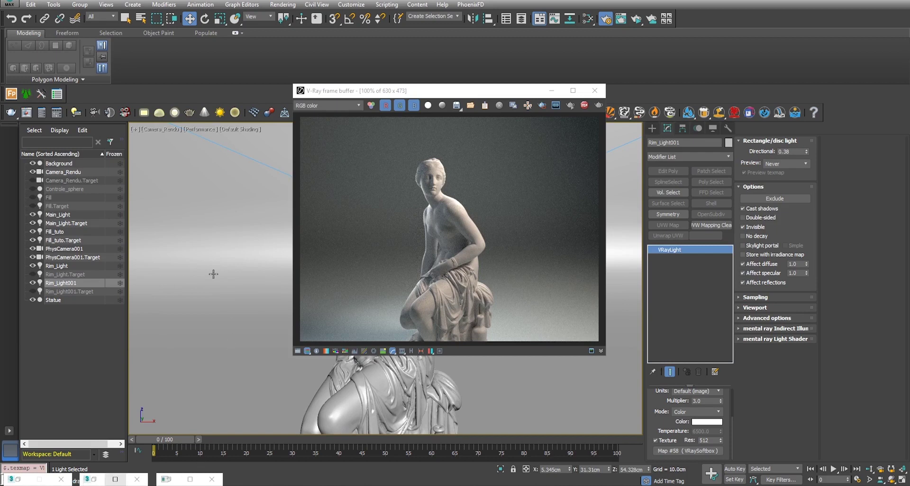
left_click(205, 257)
Step: Open the Slate Material Editor full-screen and select the Statue material's node network
key("m")
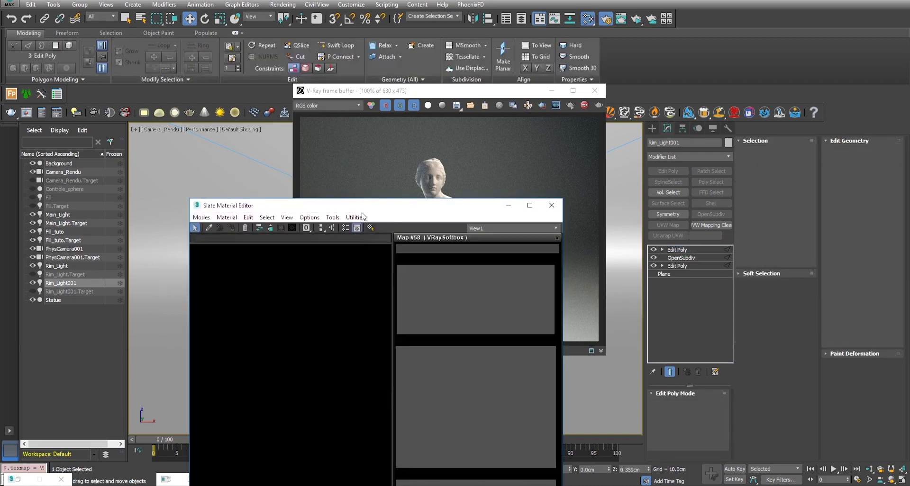
key("shift+q")
left_click_drag(435, 94, 692, 95)
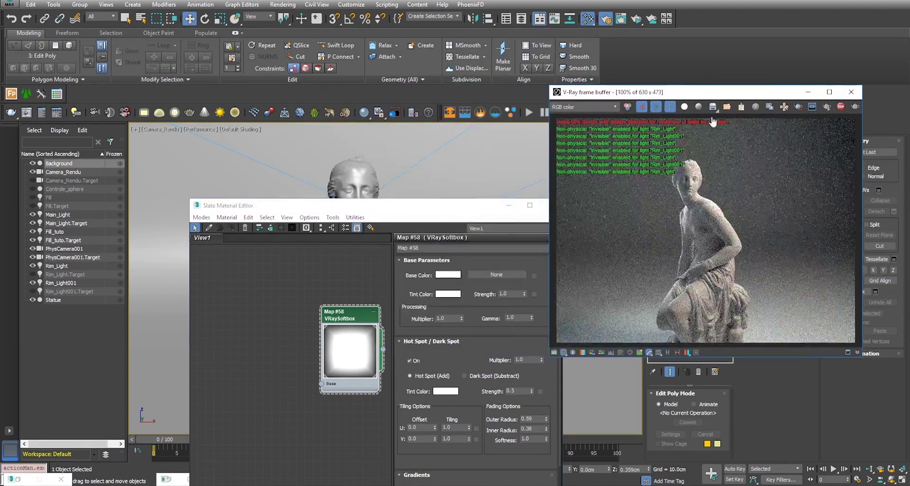
left_click(808, 92)
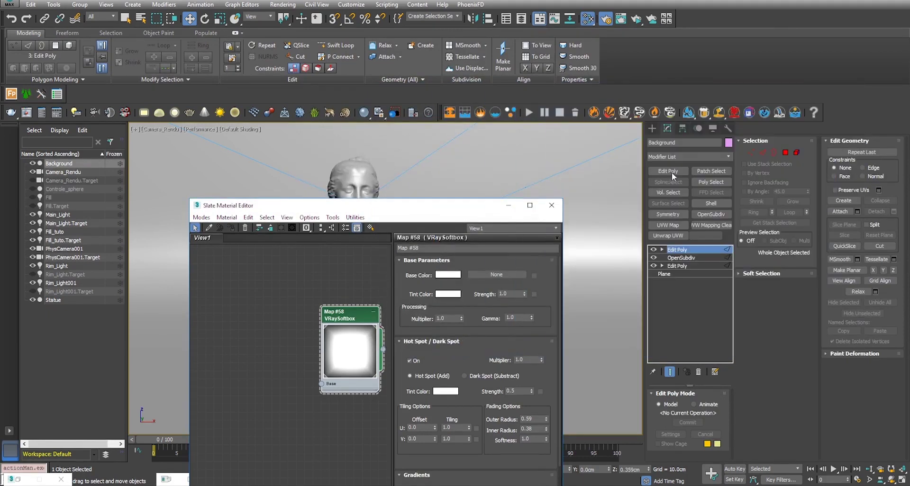
scroll(359, 303, "down", 1)
left_click_drag(441, 209, 469, 69)
left_click(558, 64)
scroll(433, 189, "down", 2)
scroll(484, 242, "down", 4)
scroll(496, 251, "up", 5)
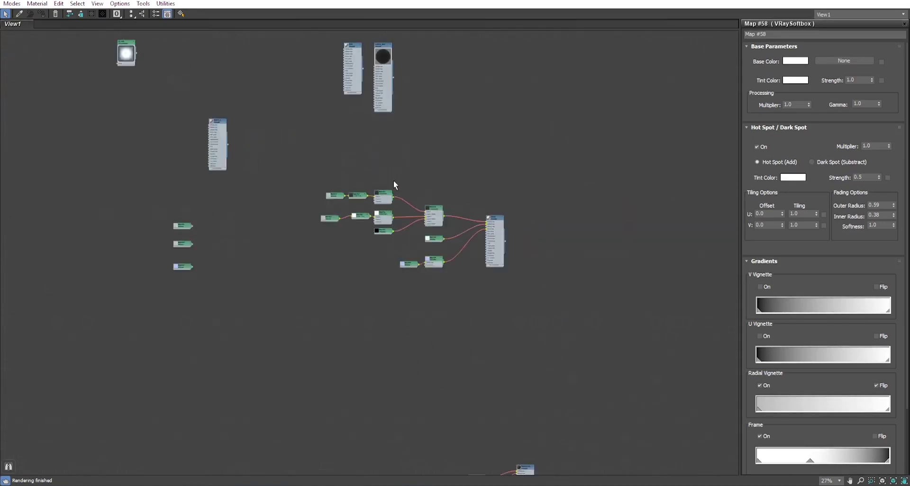
scroll(380, 177, "up", 2)
left_click_drag(258, 151, 616, 343)
scroll(400, 209, "up", 2)
scroll(552, 229, "up", 2)
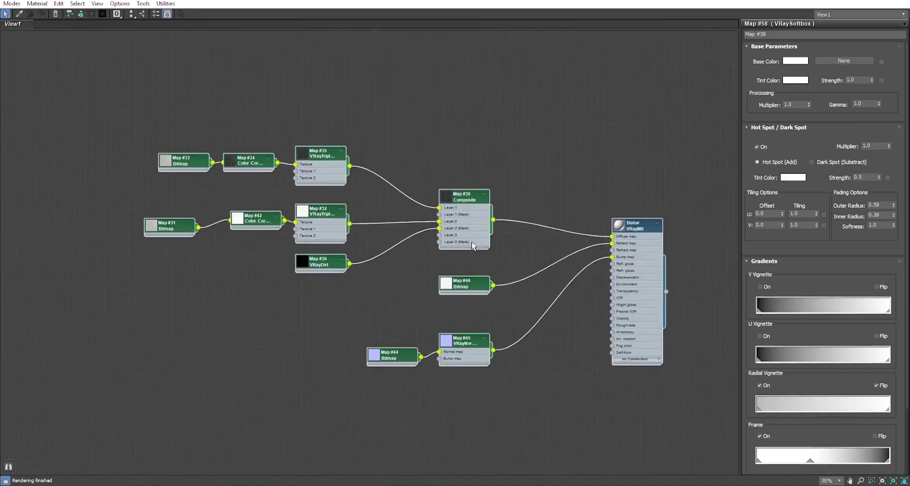
Step: Inspect the Map #33 bitmap and reposition the bitmap nodes beside Map #42
left_click_drag(192, 164, 178, 162)
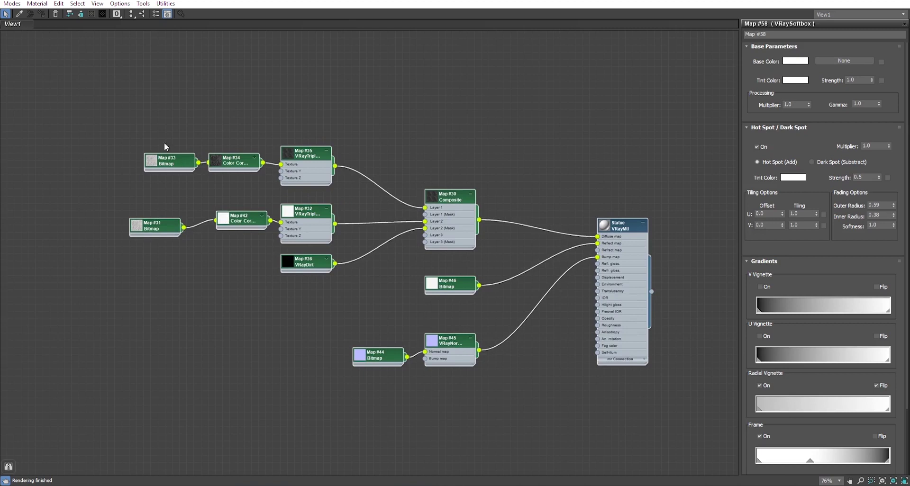
double_click(168, 166)
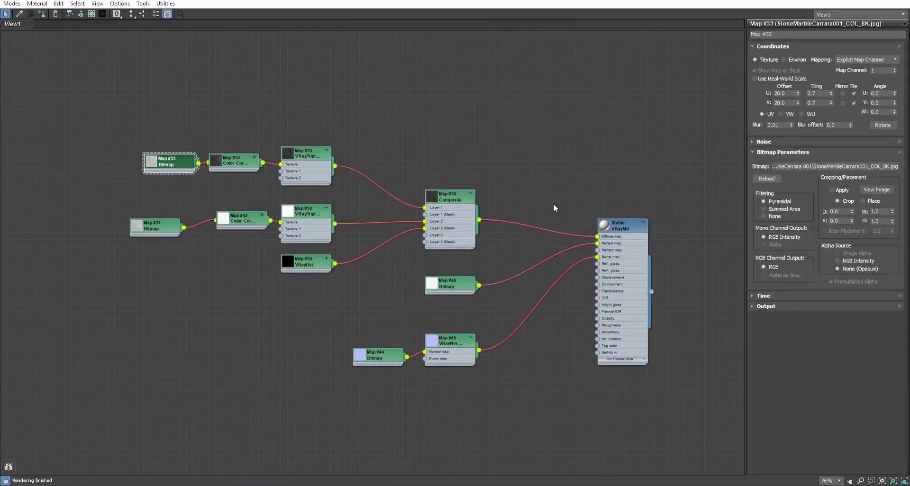
left_click(166, 227)
mouse_move(99, 200)
left_mouse_down()
mouse_move(132, 220)
mouse_move(180, 224)
left_mouse_up()
left_click_drag(231, 143, 250, 181)
scroll(228, 116, "down", 3)
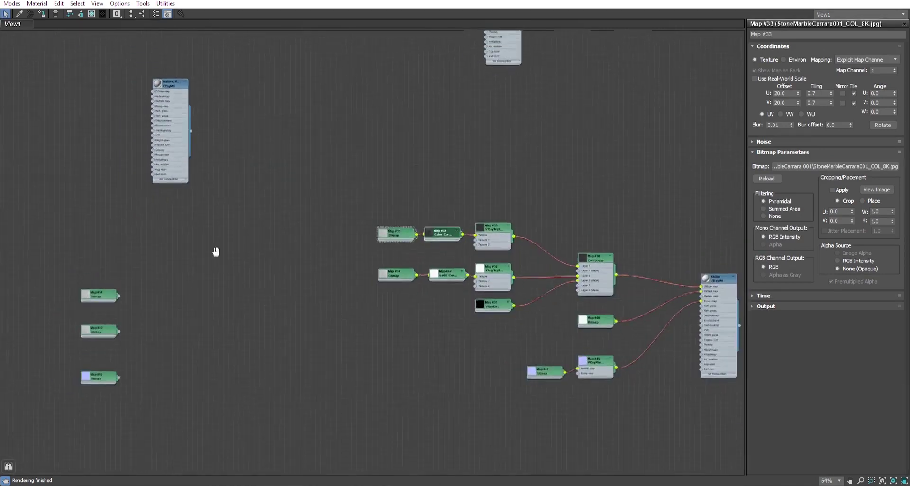
middle_click_drag(140, 234, 325, 318)
Step: Delete the unused Map #50 and Map #52 bitmaps and move Map #51 into empty space
left_click_drag(304, 290, 393, 368)
key("Delete")
left_click_drag(343, 265, 214, 214)
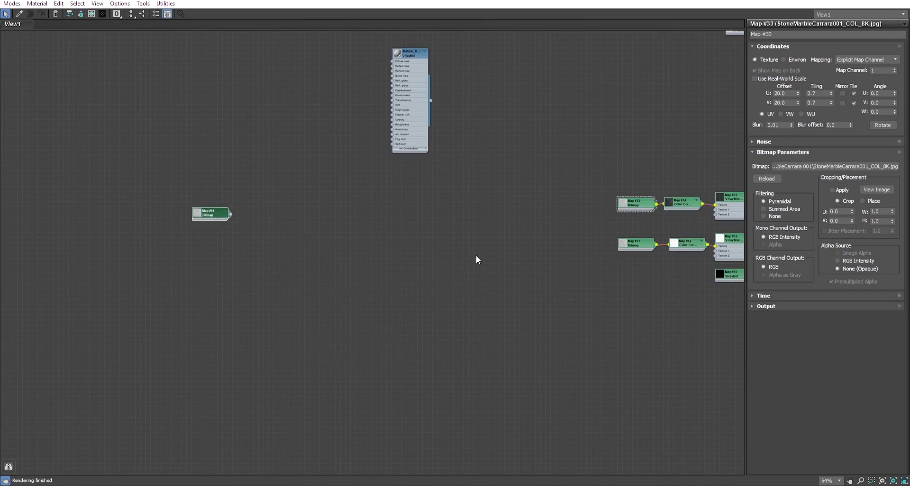
middle_click_drag(386, 266, 281, 255)
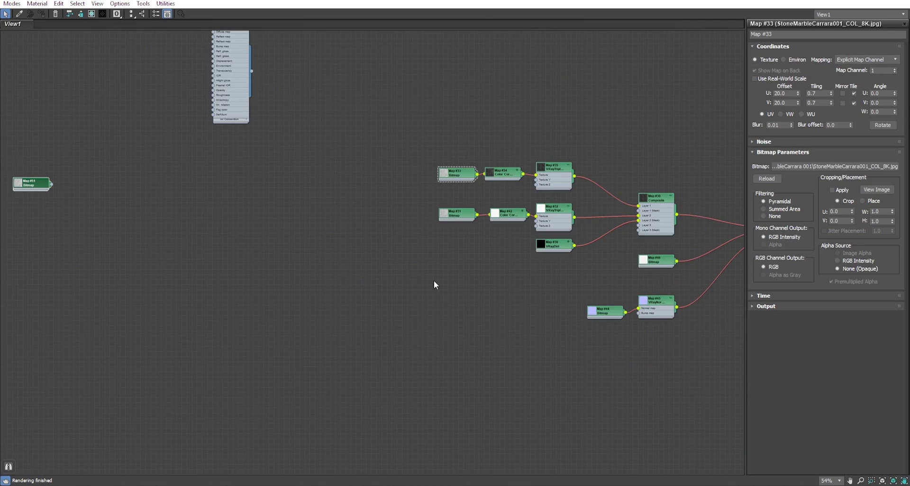
middle_click_drag(693, 252, 533, 248)
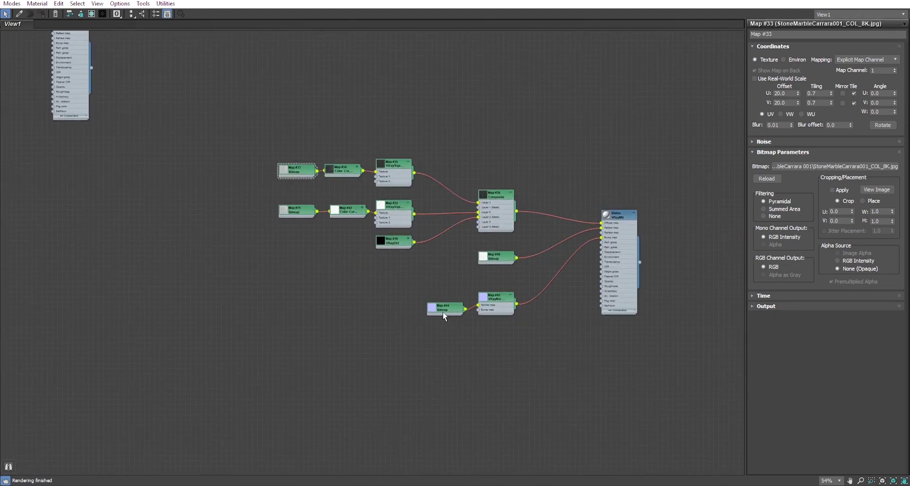
key("z")
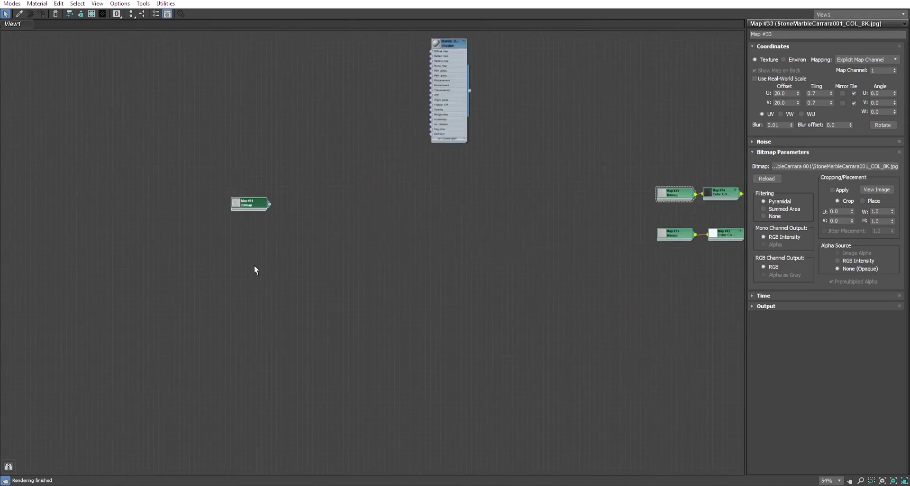
left_click_drag(396, 225, 322, 217)
Step: Add a new VRayMtl material node beside the Map #51 marble bitmap
right_click(443, 236)
mouse_move(488, 243)
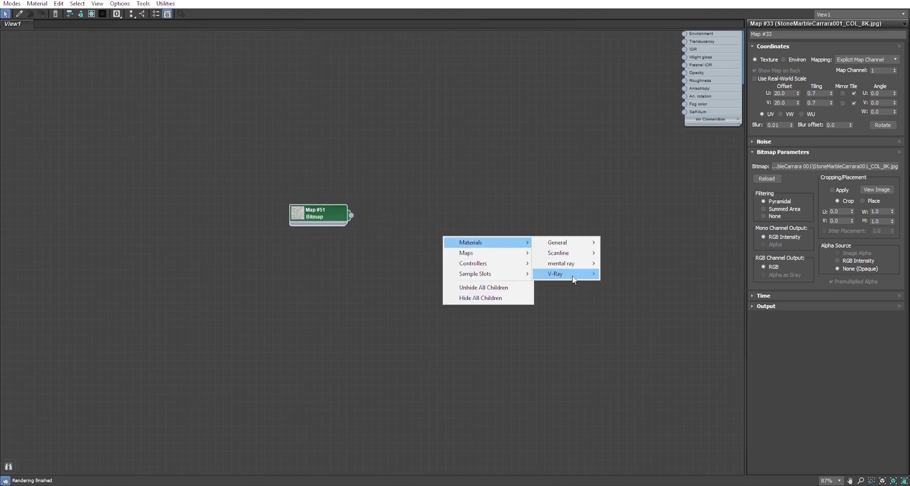
mouse_move(562, 274)
left_click(643, 370)
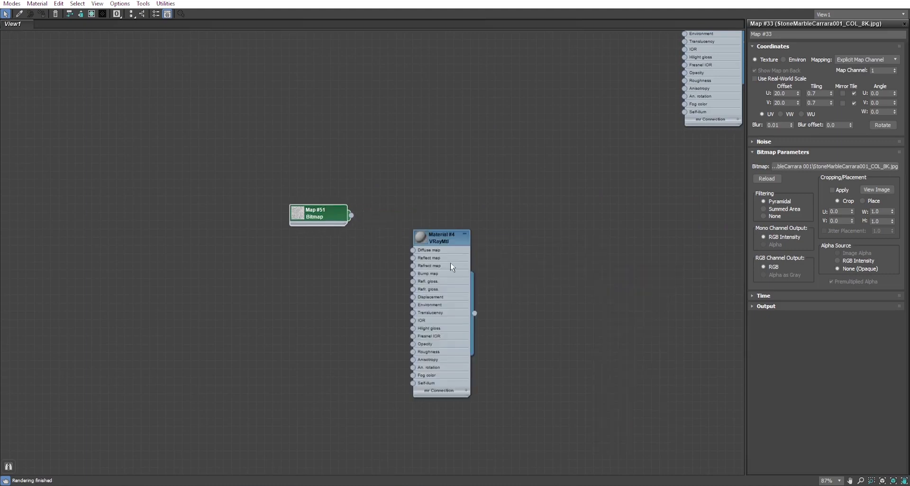
left_click_drag(318, 213, 203, 189)
left_click_drag(453, 242, 526, 195)
scroll(329, 215, "down", 3)
middle_click_drag(329, 215, 429, 210)
Step: Add a VRayTriplanarTex node, Map #59, between the bitmap and the material
right_click(325, 242)
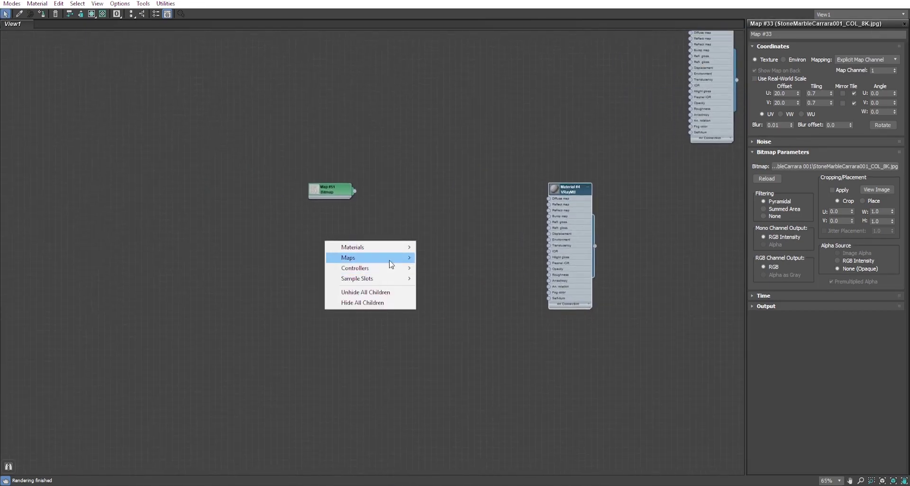
mouse_move(448, 300)
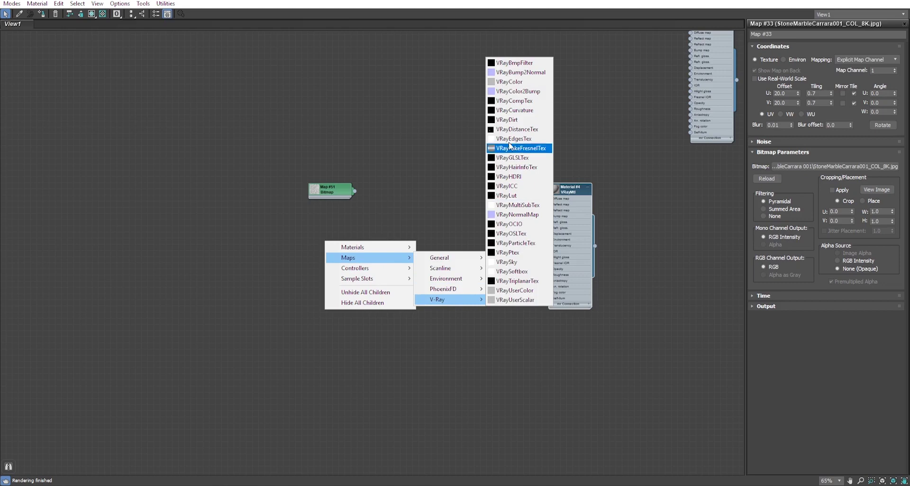
left_click(530, 282)
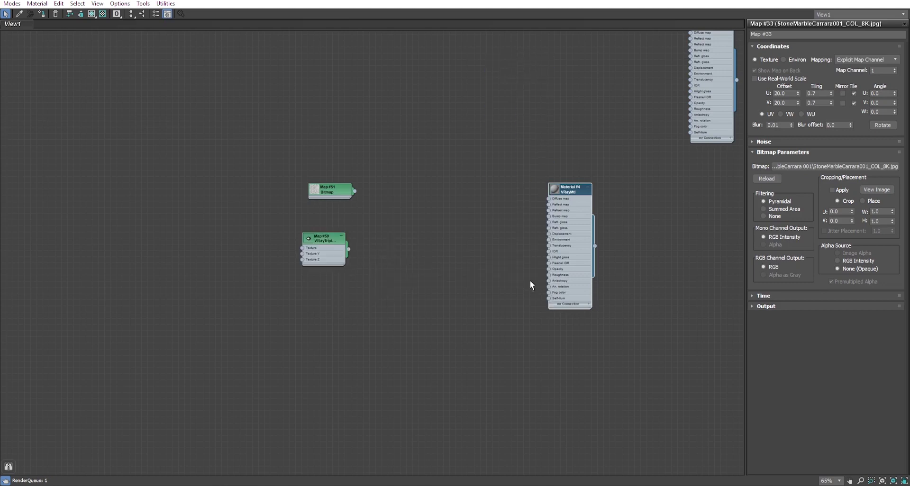
left_click_drag(333, 194, 197, 194)
left_click_drag(314, 240, 350, 185)
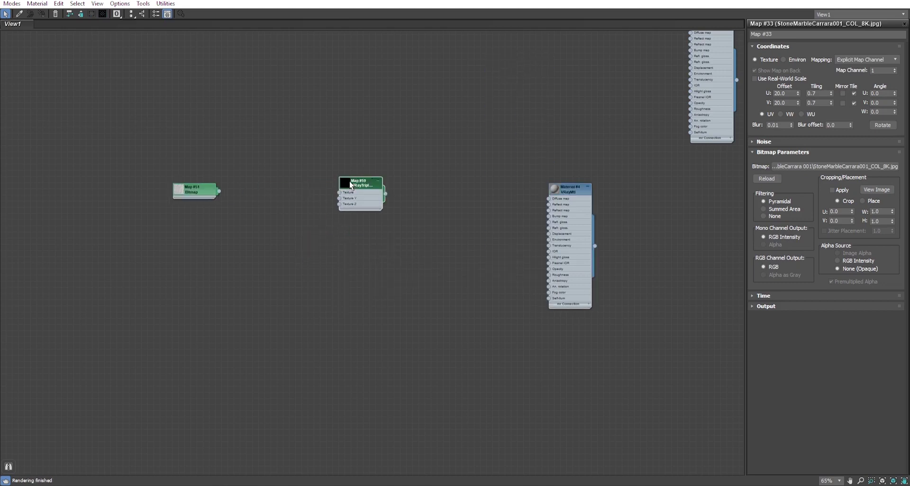
Step: Duplicate the Map #51 bitmap as Map #60 just below it
left_click_drag(141, 173, 227, 228)
left_click_drag(200, 193, 203, 224, "shift")
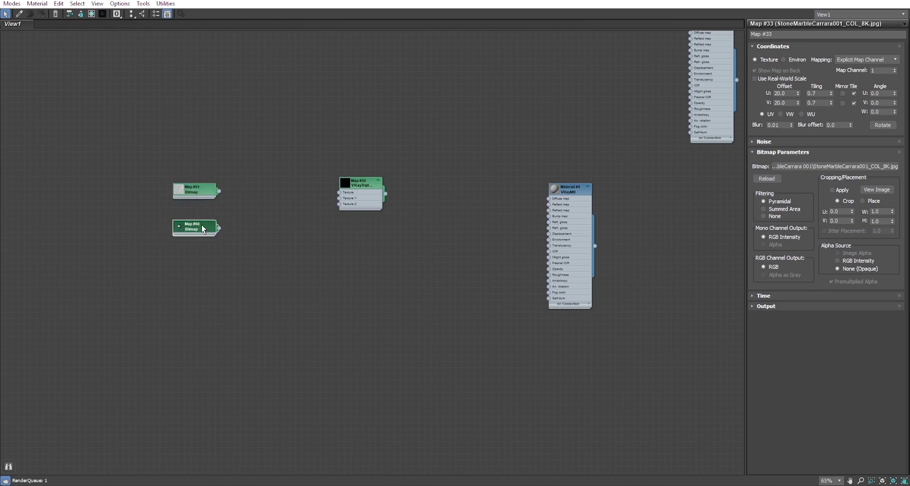
right_click(258, 197)
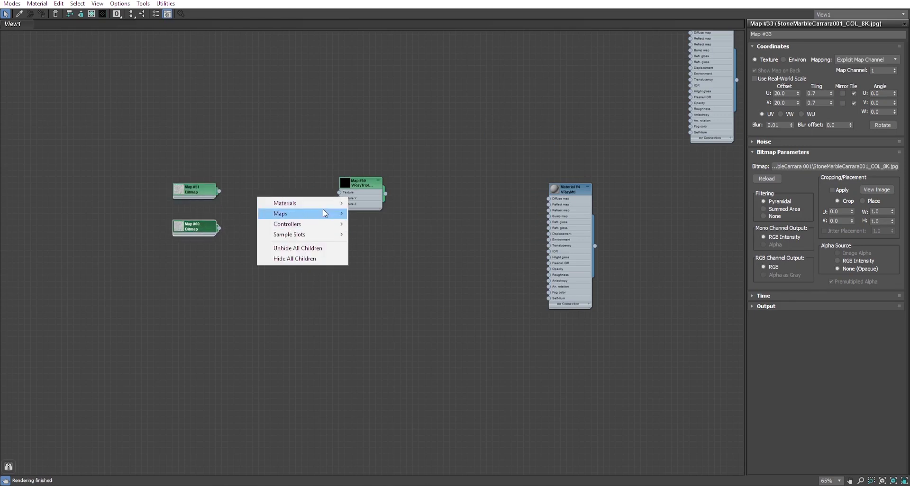
left_click(144, 3)
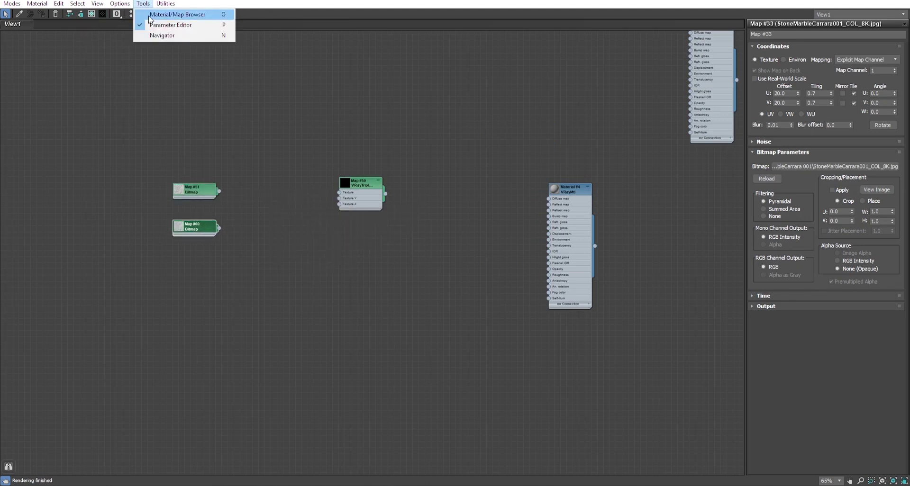
Step: Add two Color Correction maps, Map #61 and #62, from the Material/Map Browser
left_click(161, 17)
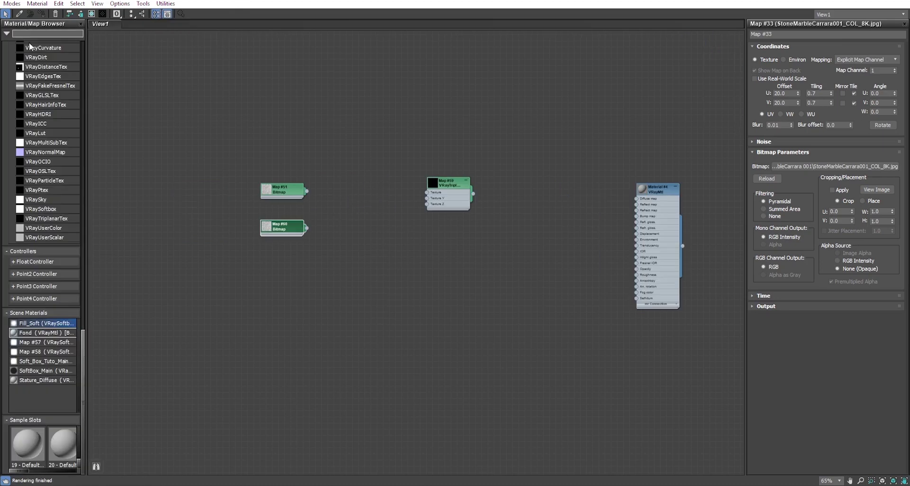
type("color")
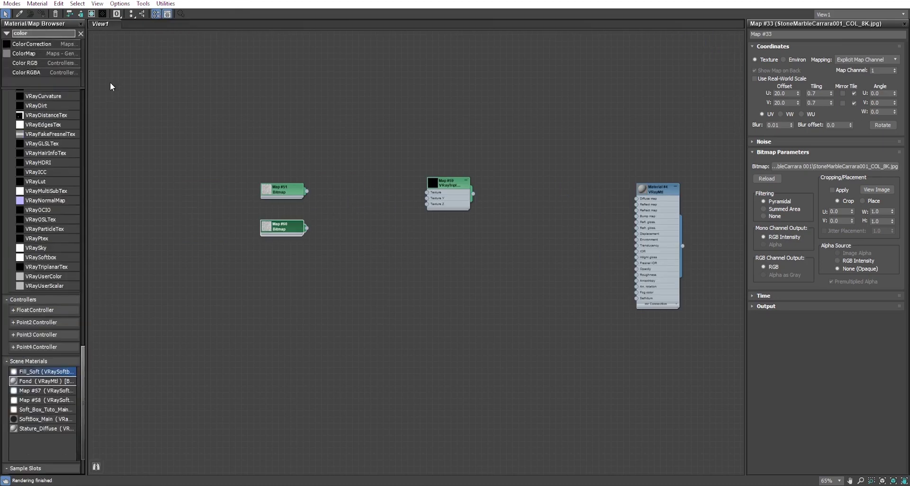
left_click_drag(334, 158, 340, 220)
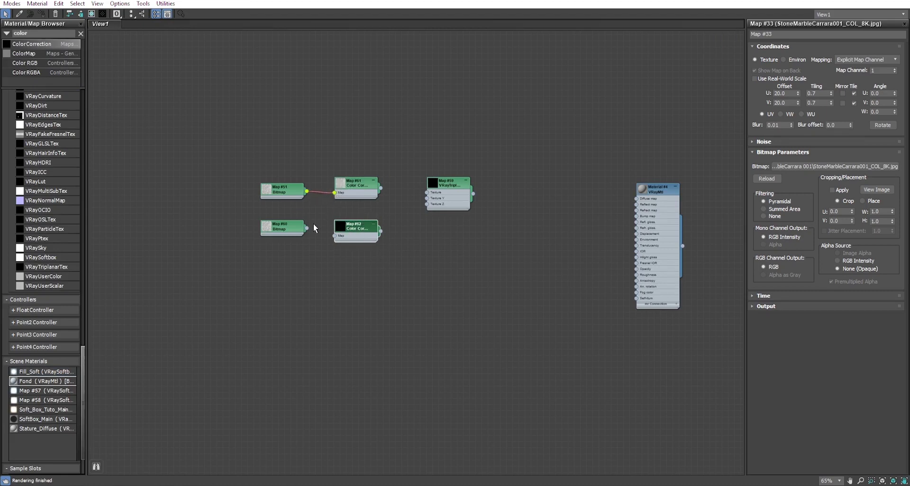
Step: Try an overall gamma of 1.89 on Map #61, then reset it to 1.0
double_click(349, 189)
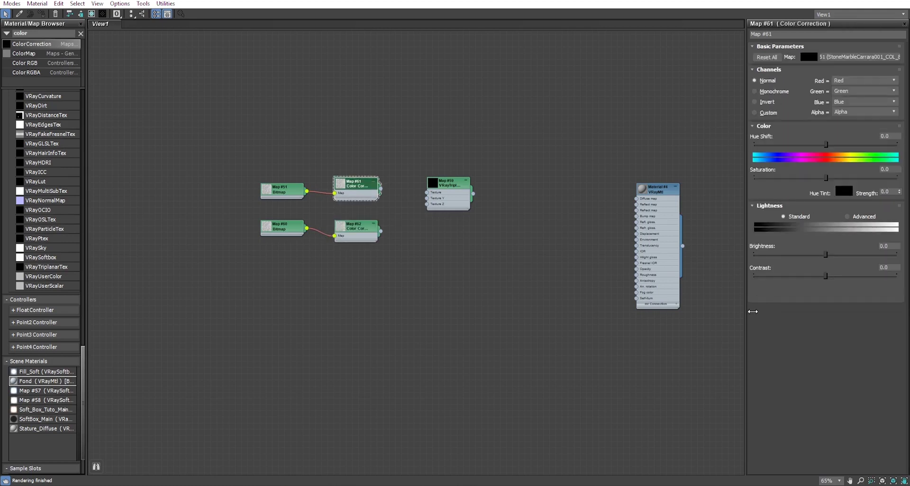
left_click(847, 216)
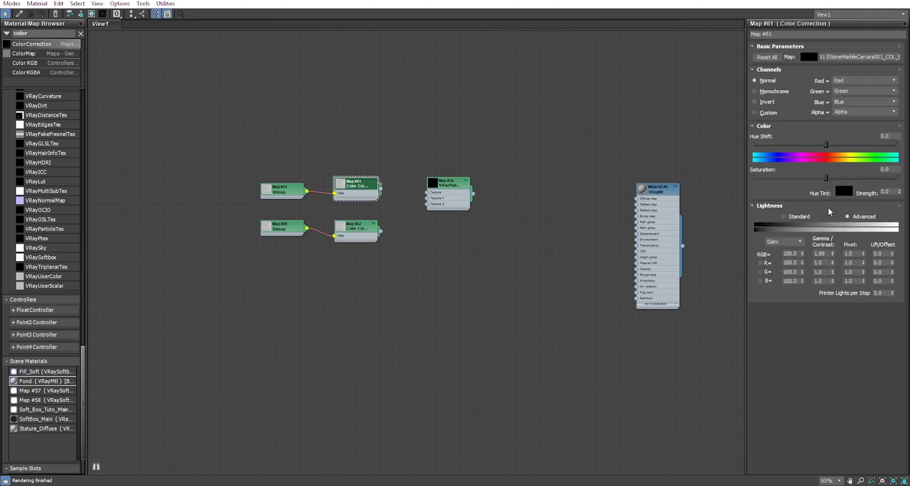
double_click(818, 253)
type("1.89")
key("Return")
type("2")
type("1")
key("Return")
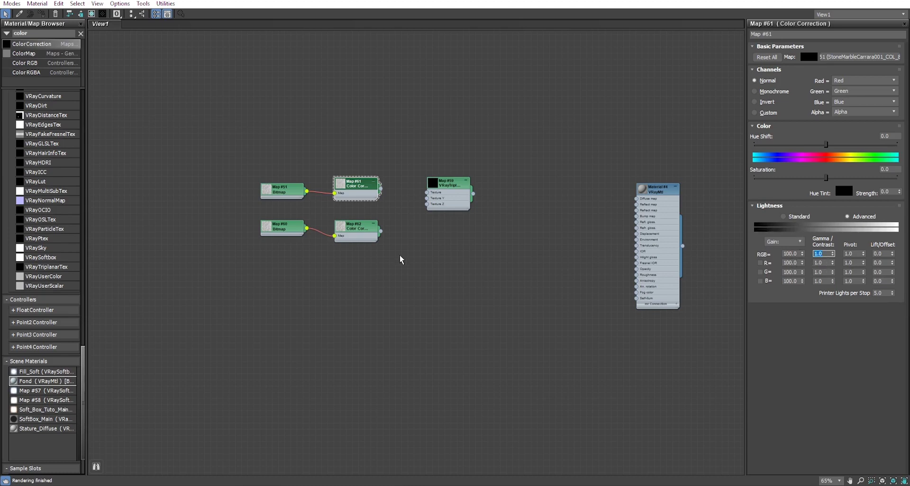
Step: Tidy the nodes and test gamma values 0.7, 0.2, 0.1 on Map #62 before restoring 1.0
left_click_drag(466, 209, 472, 229)
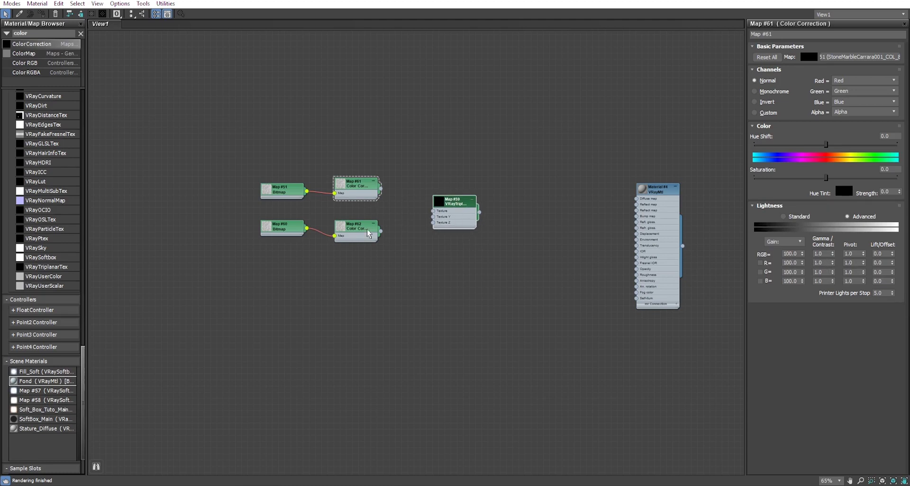
left_click_drag(352, 232, 356, 225)
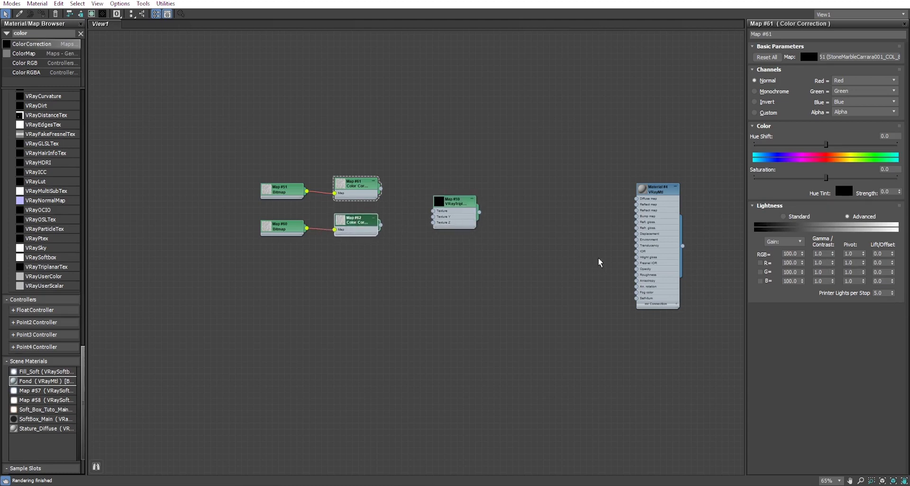
left_click(345, 227)
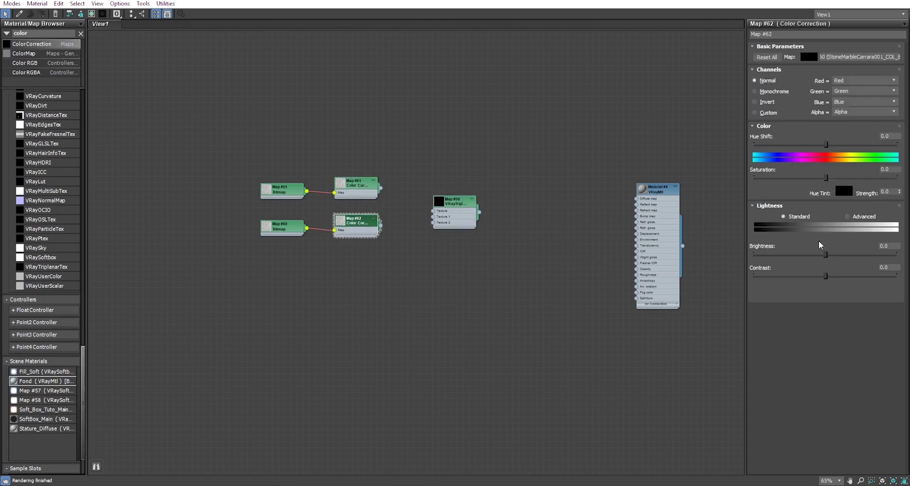
left_click(847, 217)
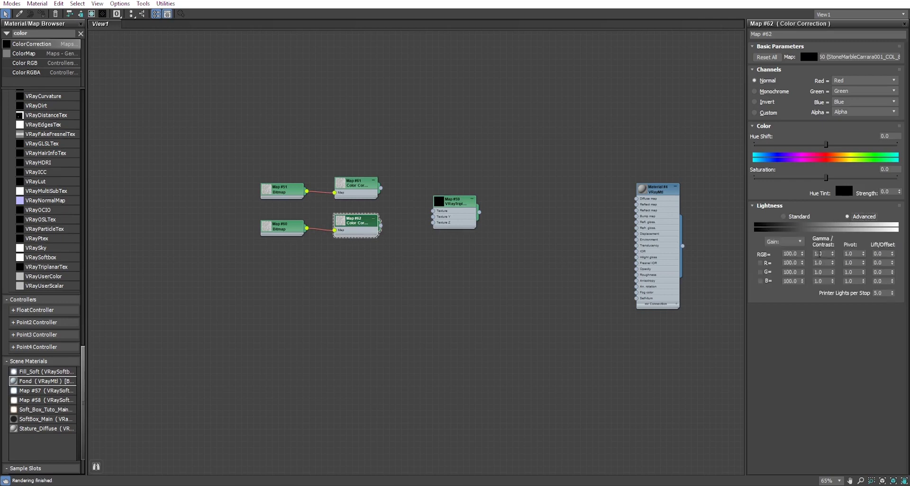
double_click(824, 254)
type("0.7")
key("Return")
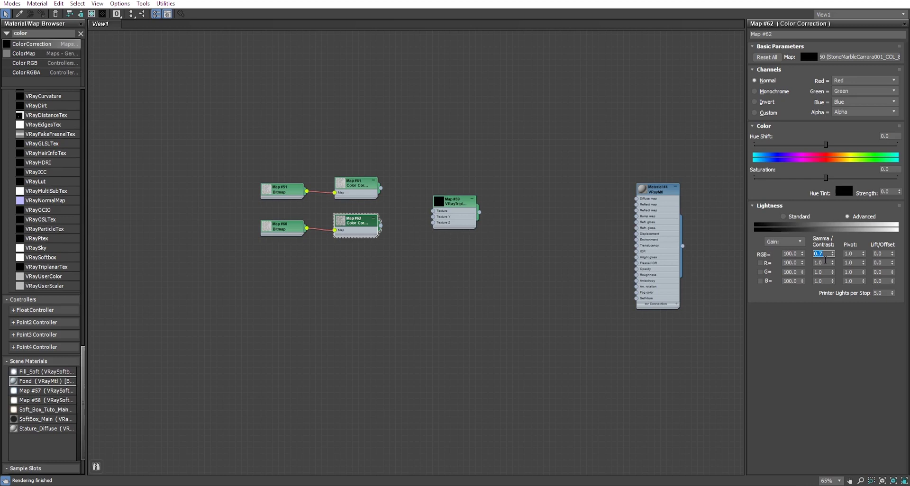
type("0.2")
key("Return")
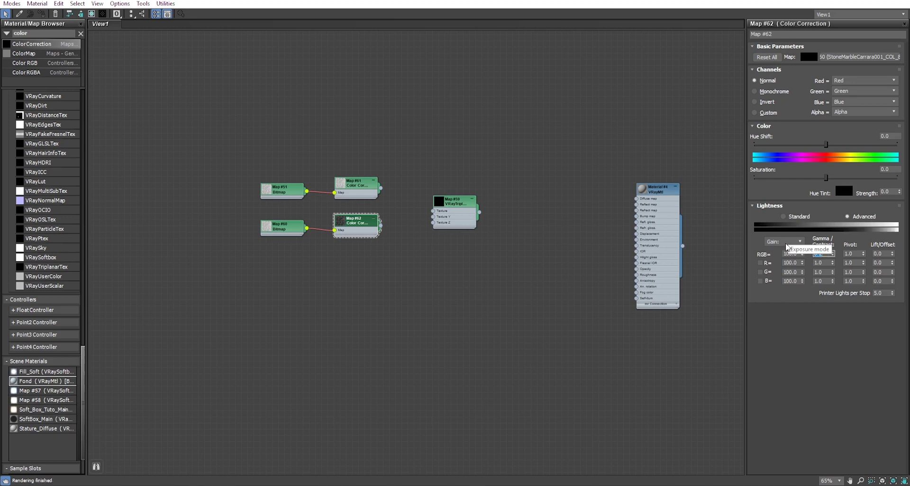
key("Return")
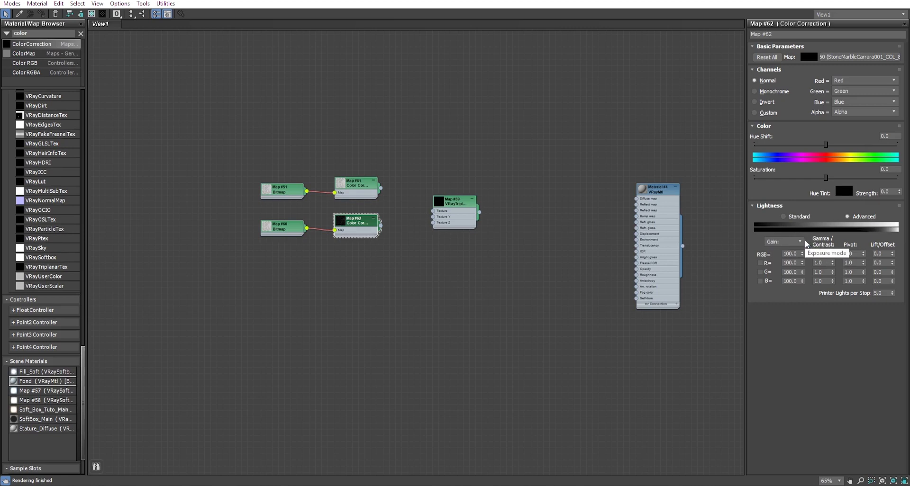
type("0.11.0")
key("Return")
Step: Darken Map #62 to brightness -56.146 and contrast -50.831
left_click(782, 216)
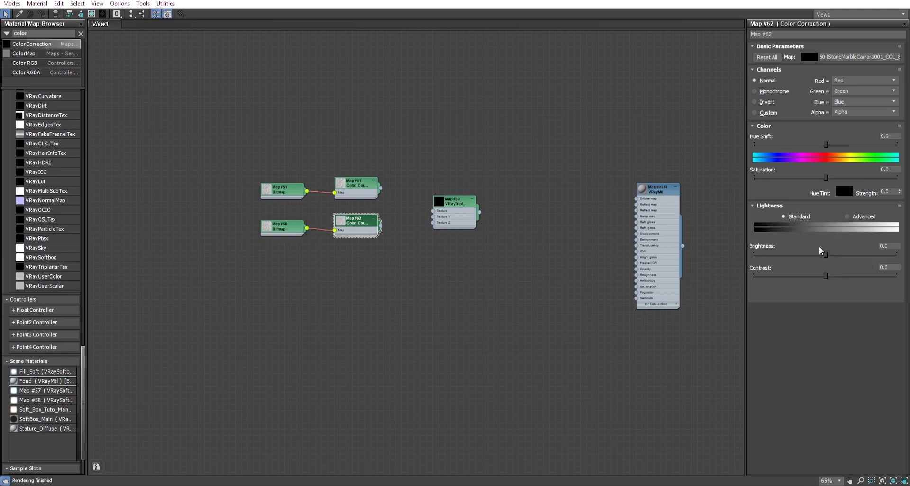
left_click_drag(827, 255, 796, 255)
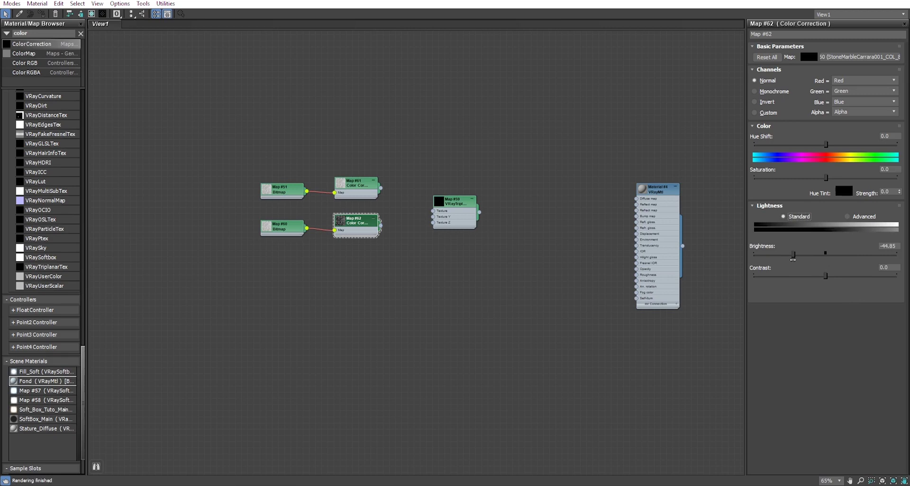
left_click_drag(826, 276, 789, 276)
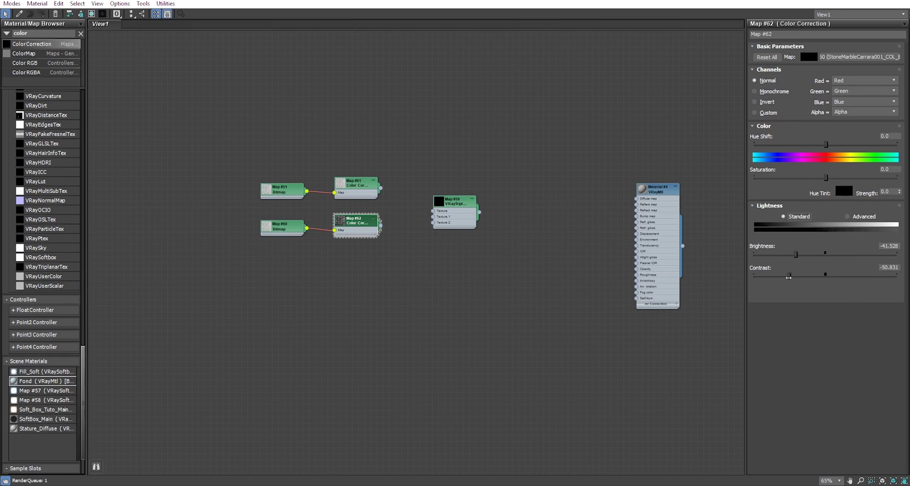
left_click_drag(796, 254, 768, 255)
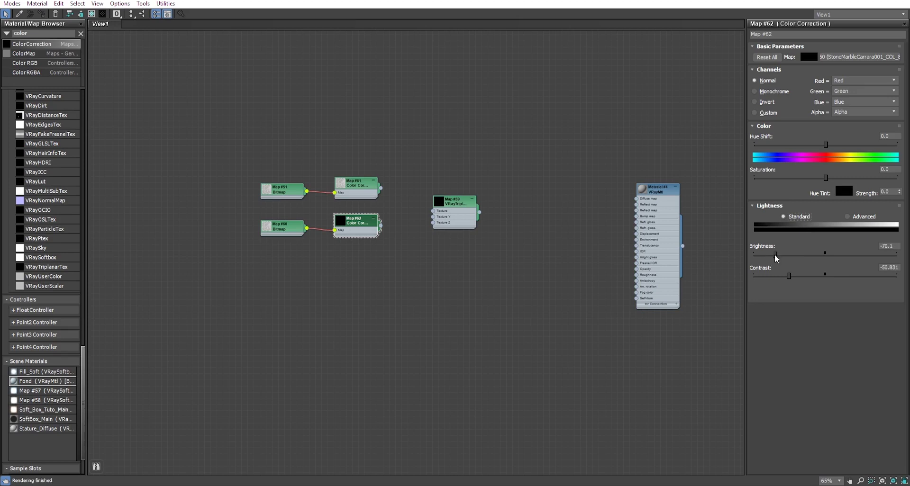
left_click_drag(768, 255, 786, 257)
Step: Enlarge the Map #61 and #62 previews and rearrange the bitmap and colour-correction chains
double_click(345, 225)
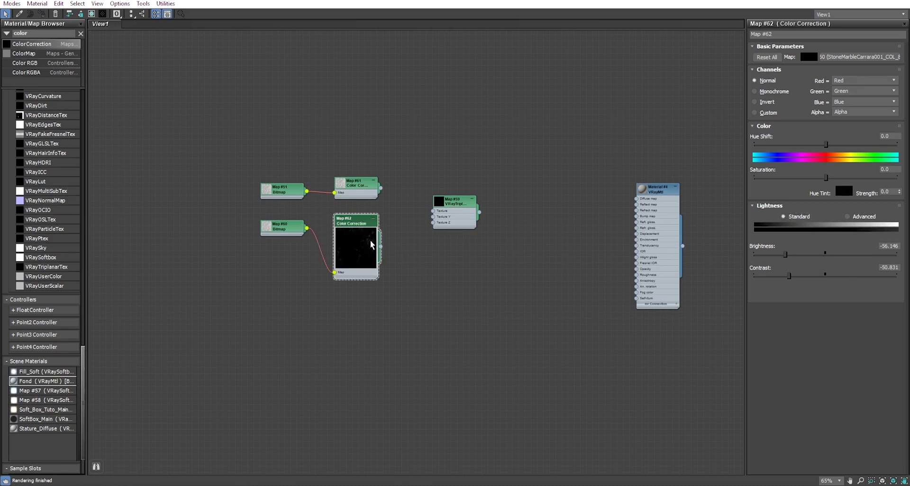
double_click(341, 184)
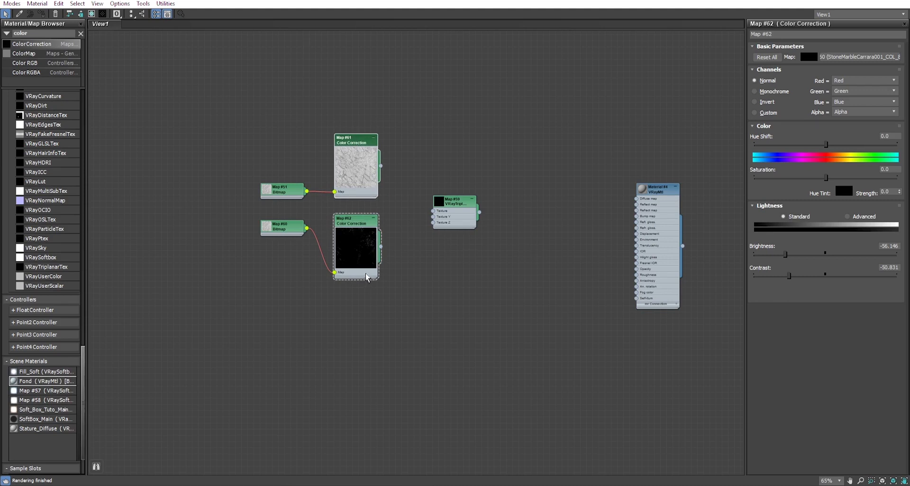
left_click_drag(287, 230, 274, 248)
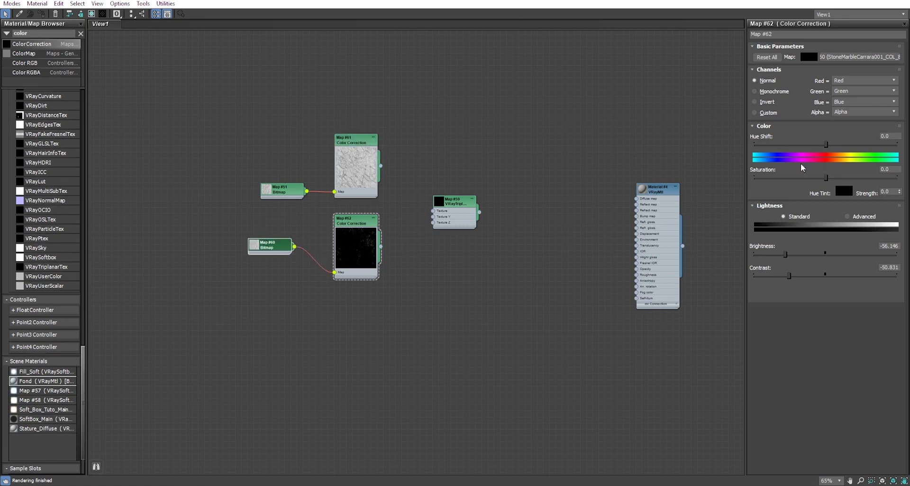
left_click_drag(260, 131, 393, 211)
left_click_drag(284, 191, 260, 179)
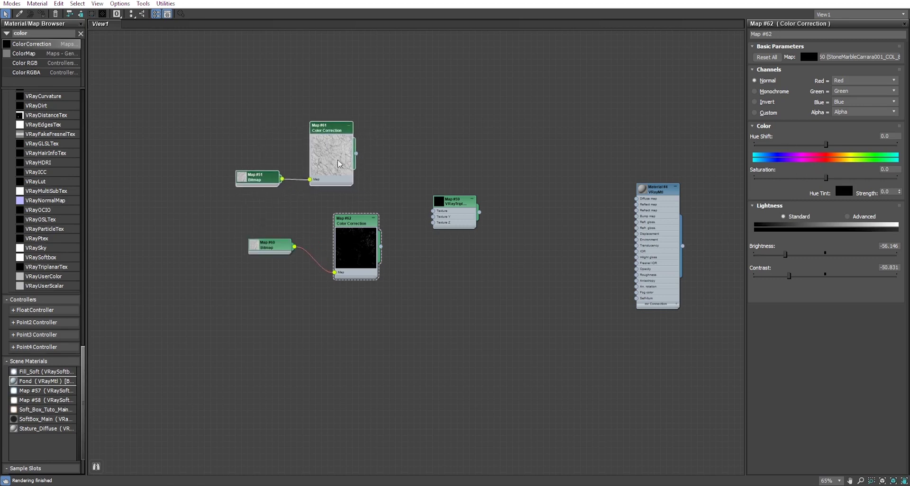
left_click_drag(241, 227, 405, 308)
left_click_drag(382, 228, 358, 222)
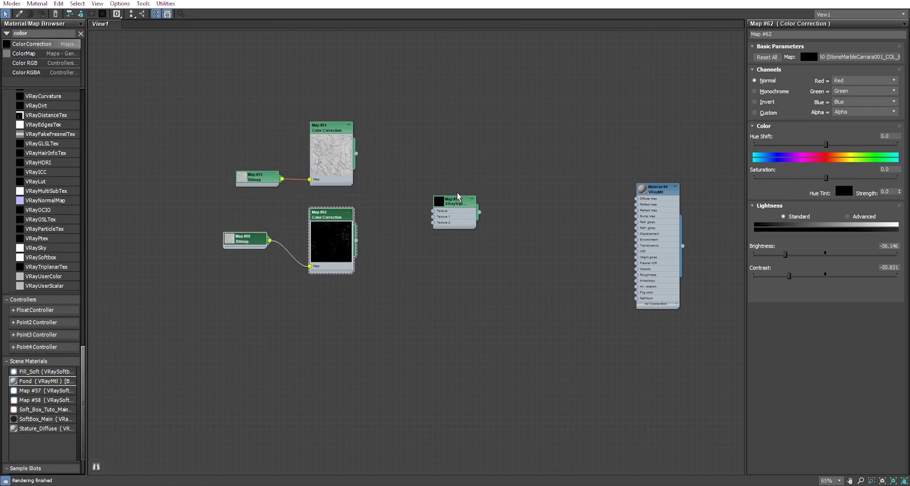
left_click_drag(458, 193, 451, 144)
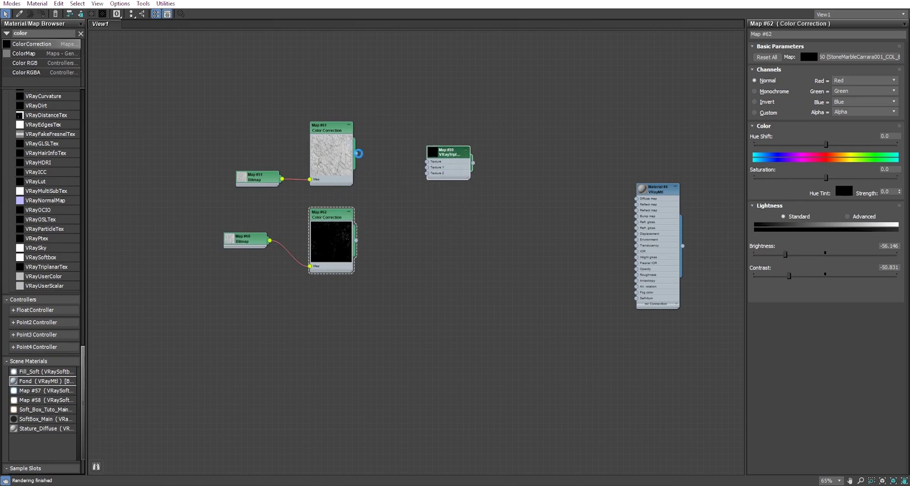
Step: Clone Map #59 as Map #63, wiring Map #61 into #59 and Map #62 into #63
left_click_drag(449, 158, 444, 246, "shift")
left_click_drag(356, 153, 427, 162)
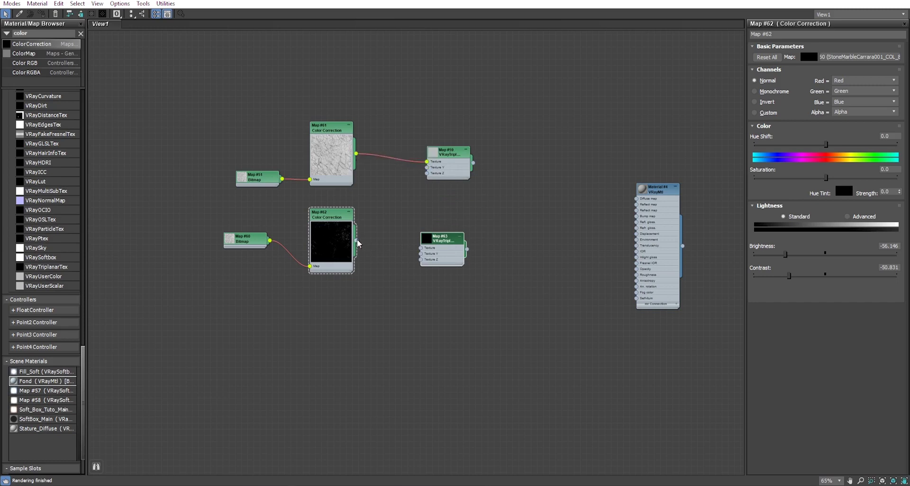
mouse_move(356, 242)
left_mouse_down()
mouse_move(421, 247)
mouse_move(447, 207)
left_mouse_up()
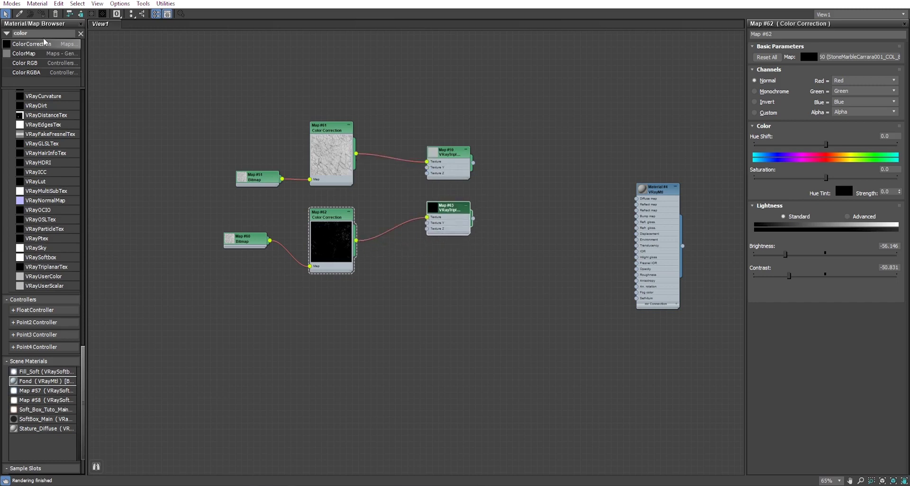
Step: Add a Composite map, Map #64, with two layers
type("compo")
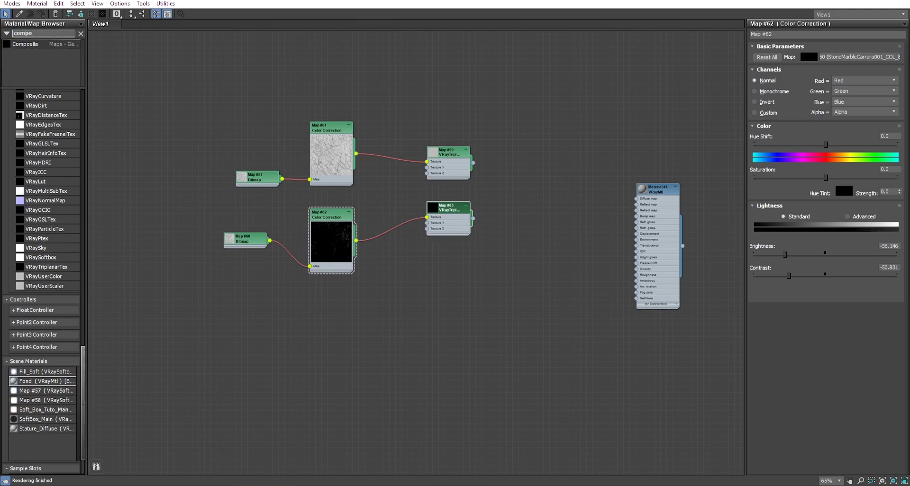
left_click_drag(26, 44, 540, 151)
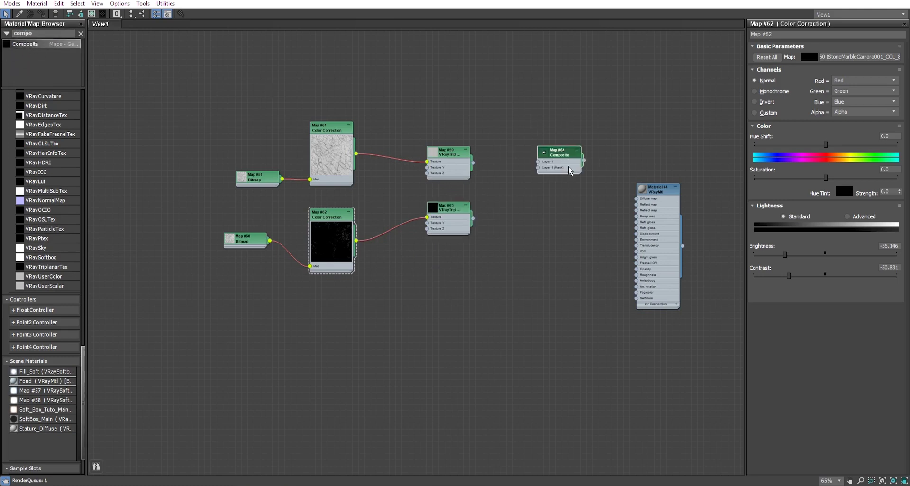
left_click(562, 156)
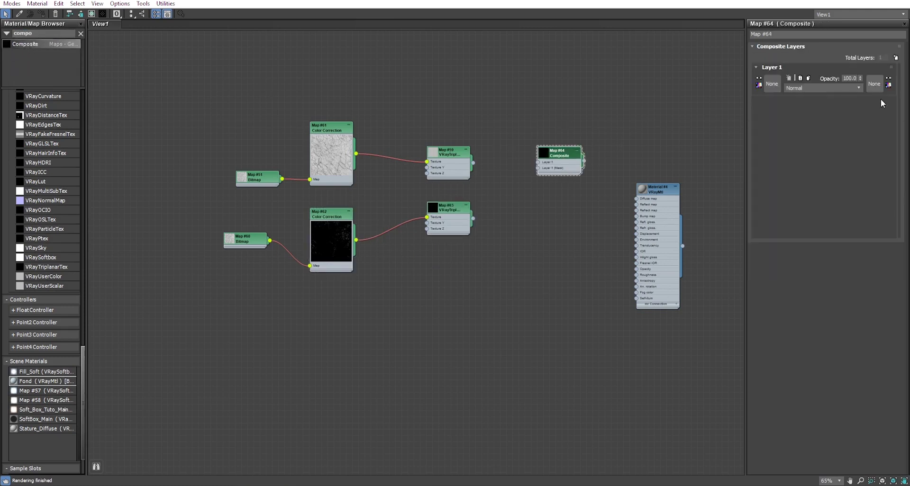
left_click(895, 58)
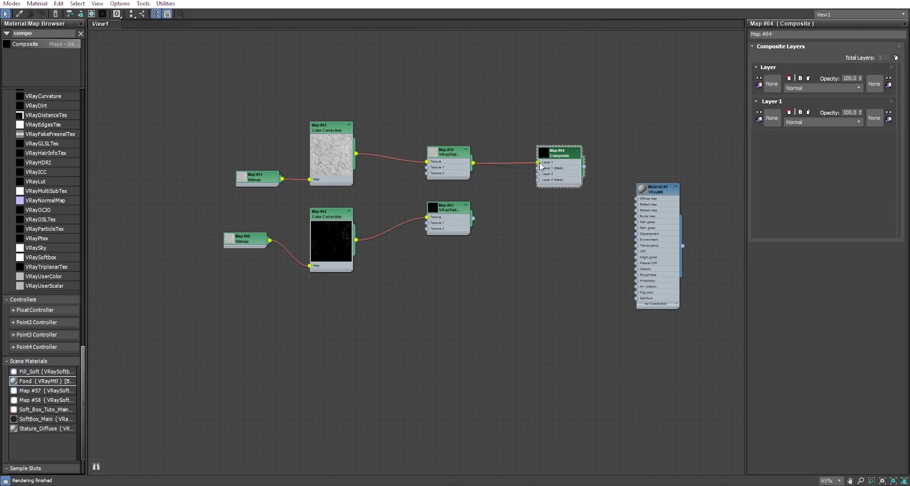
Step: Wire dark Map #63 into Layer 1 and light Map #59 into Layer 2
left_click_drag(540, 163, 504, 159)
mouse_move(213, 97)
left_mouse_down()
mouse_move(451, 197)
mouse_move(450, 317)
left_mouse_up()
mouse_move(211, 193)
left_mouse_down()
mouse_move(438, 222)
mouse_move(443, 148)
left_mouse_up()
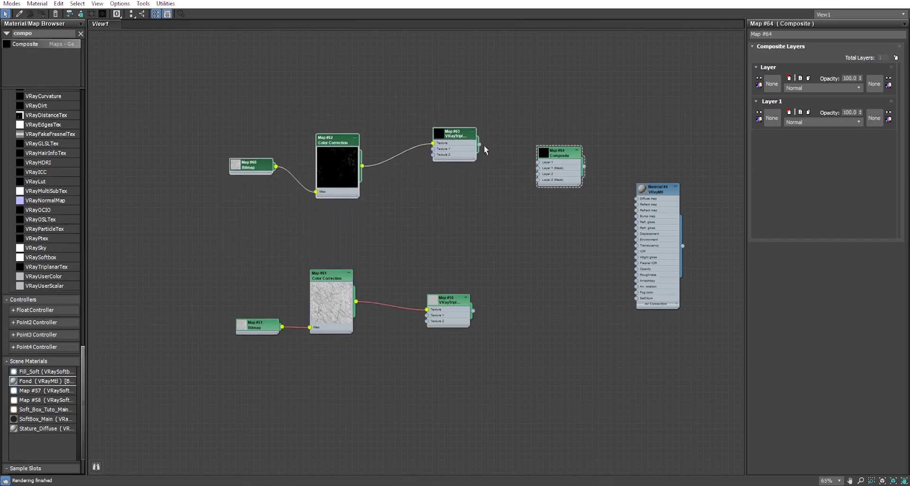
left_click_drag(530, 160, 538, 162)
mouse_move(473, 311)
left_mouse_down()
mouse_move(524, 175)
mouse_move(539, 174)
left_mouse_up()
left_click_drag(207, 272, 469, 377)
left_click_drag(446, 298, 452, 244)
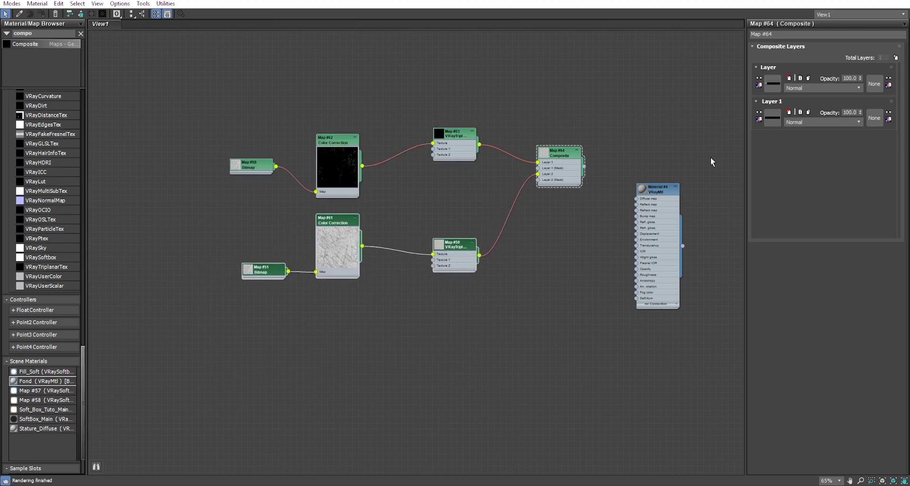
left_click_drag(453, 256, 453, 243)
Step: Add VRayDirt Map #65 as the Composite's Layer 2 mask and run a test render
right_click(340, 299)
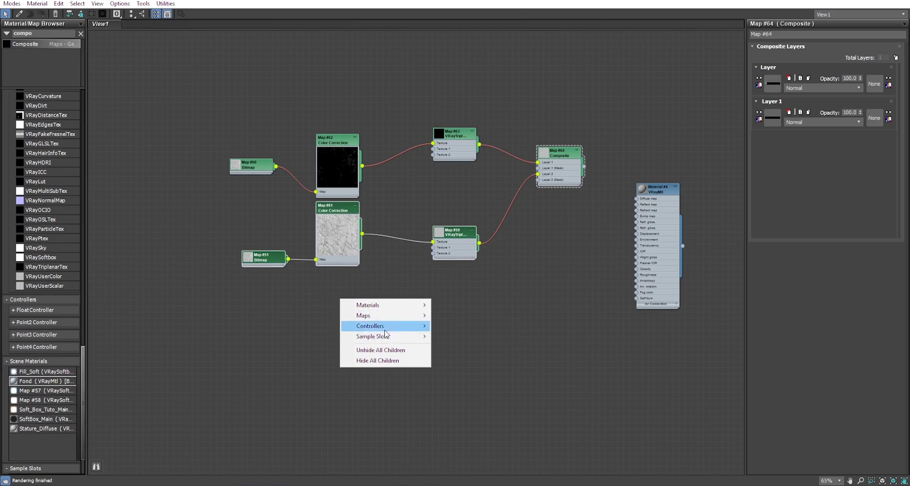
left_click(34, 34)
type("dirt")
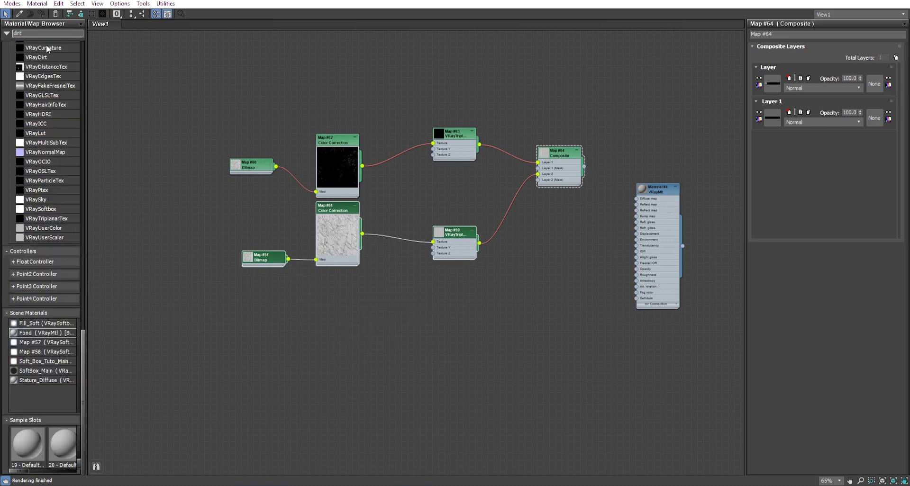
mouse_move(36, 57)
left_mouse_down()
mouse_move(440, 301)
mouse_move(528, 308)
mouse_move(538, 180)
left_mouse_up()
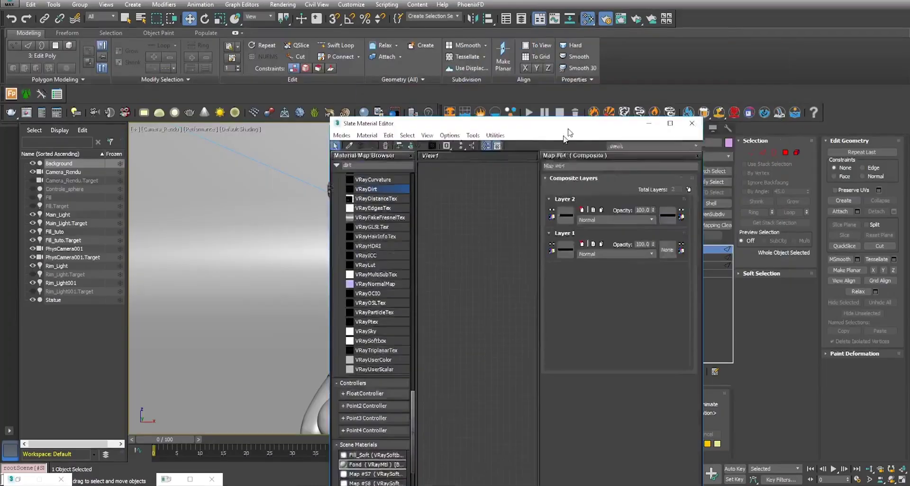
mouse_move(575, 118)
left_mouse_down()
mouse_move(240, 142)
mouse_move(622, 13)
mouse_move(619, 19)
left_mouse_up()
key("shift+q")
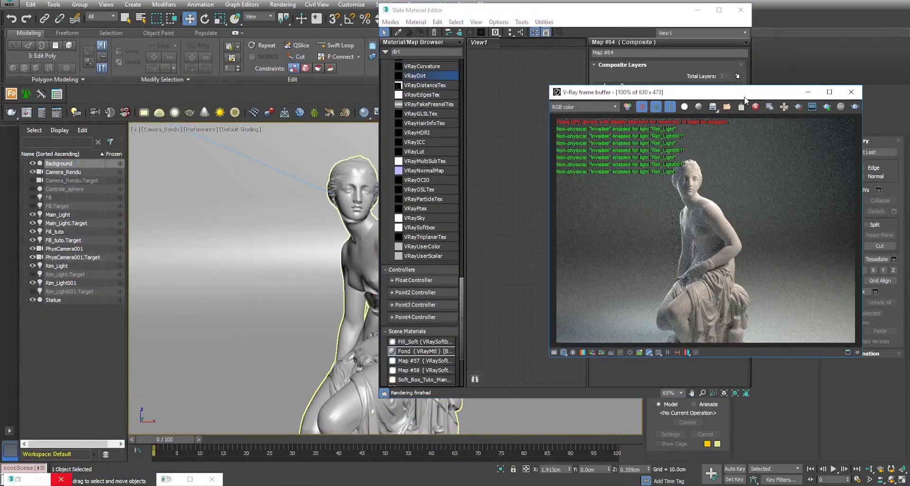
Step: Wire Composite Map #64 into the new VRayMtl node's Diffuse map input
left_click_drag(744, 96, 455, 101)
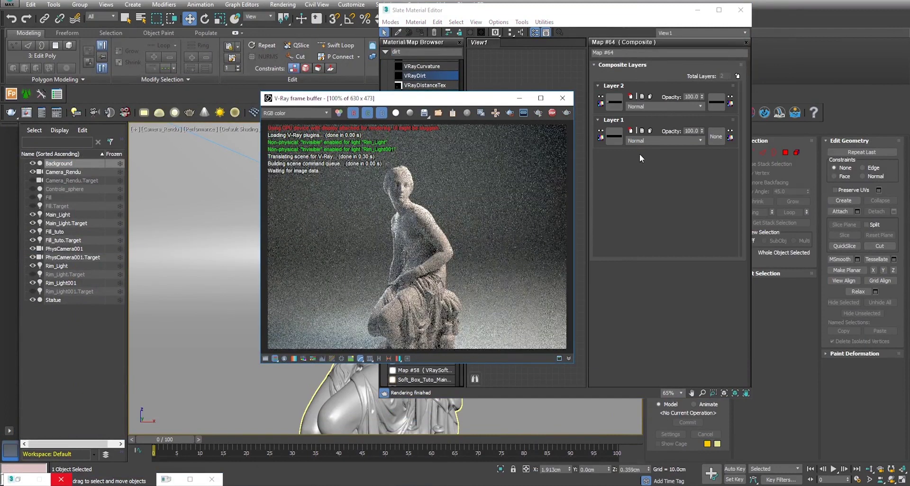
left_click_drag(539, 11, 541, 10)
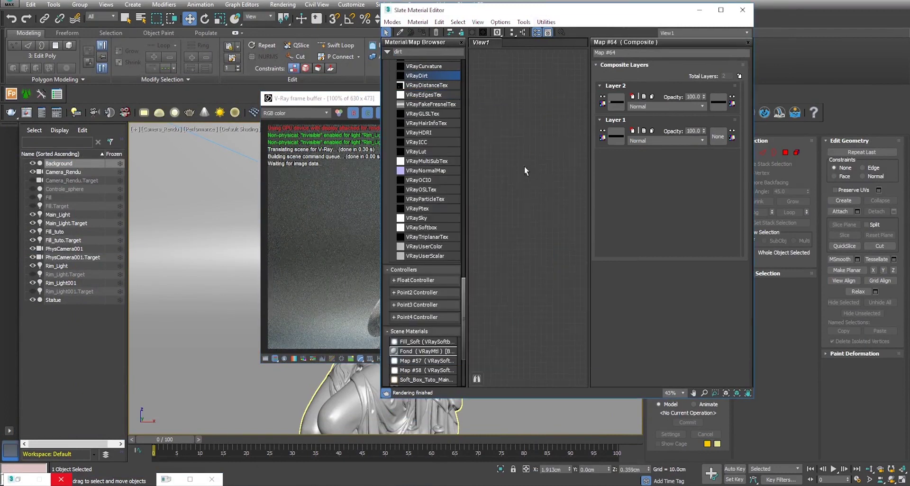
scroll(505, 156, "down", 3)
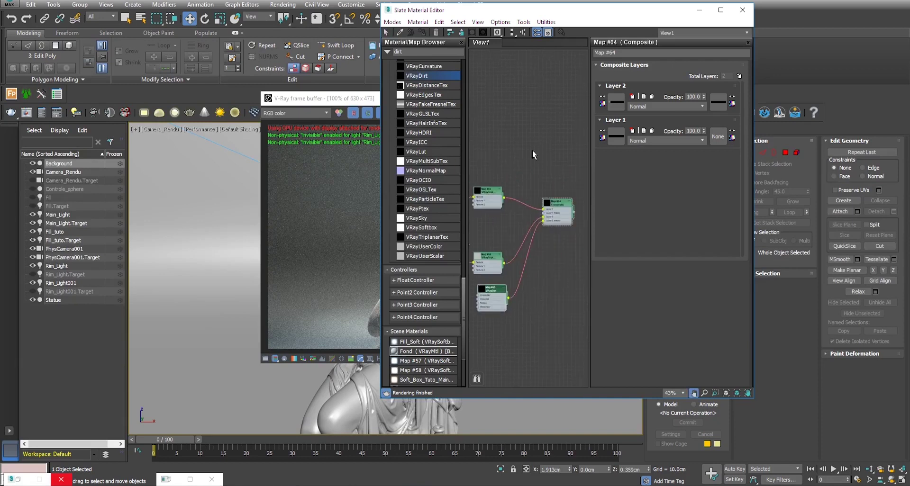
right_click(559, 205)
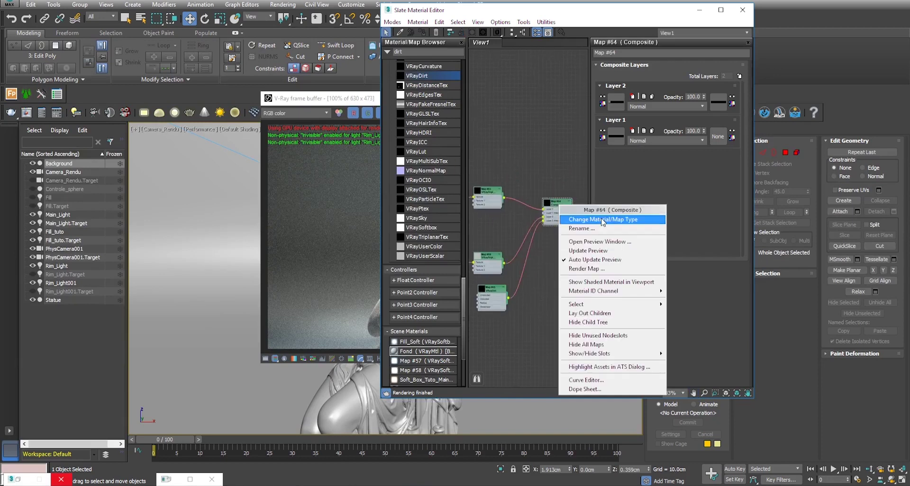
left_click(351, 102)
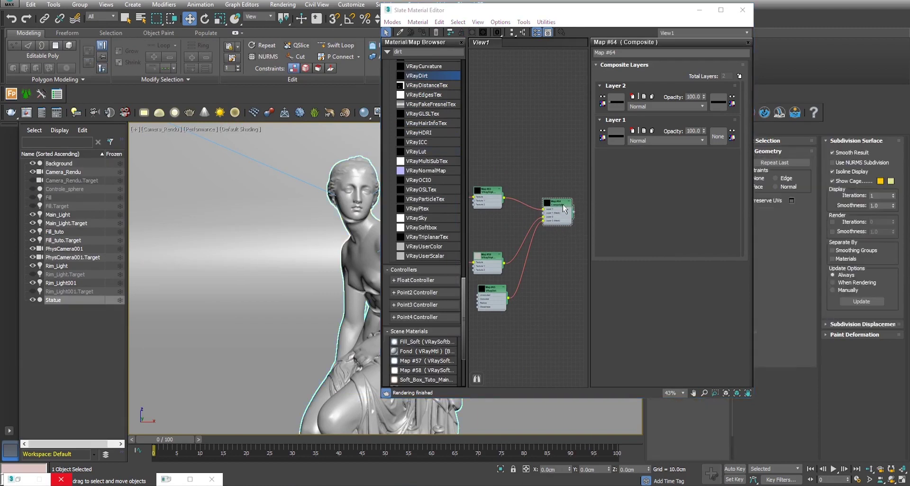
scroll(539, 180, "down", 2)
scroll(522, 200, "up", 2)
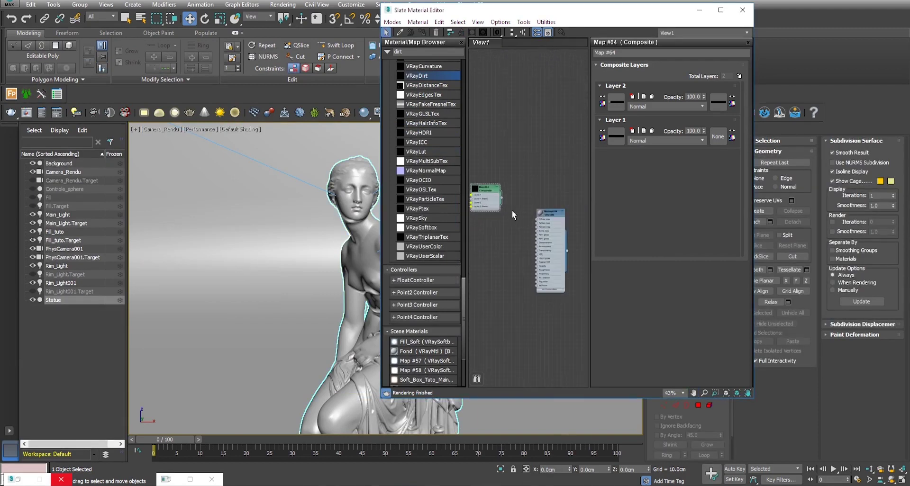
left_click_drag(501, 197, 538, 219)
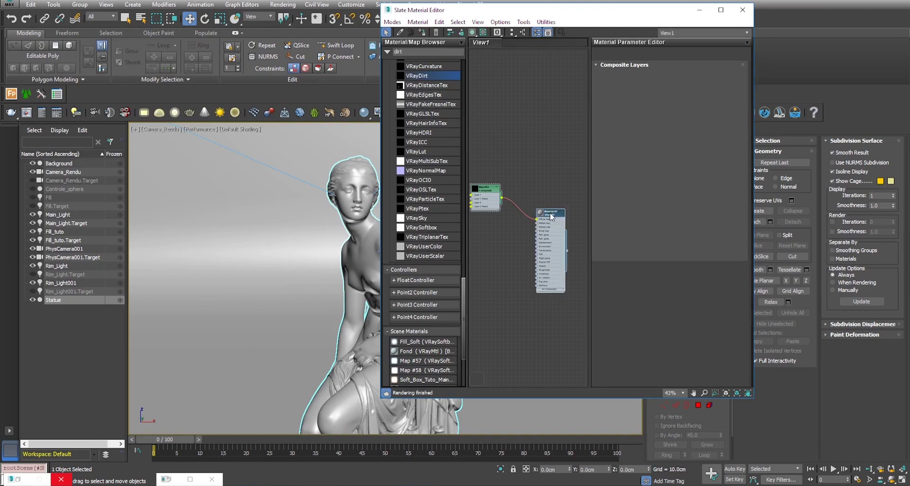
Step: Inspect the VRayMtl material and render the scene to check the marble
double_click(552, 214)
right_click(552, 216)
left_click(585, 237)
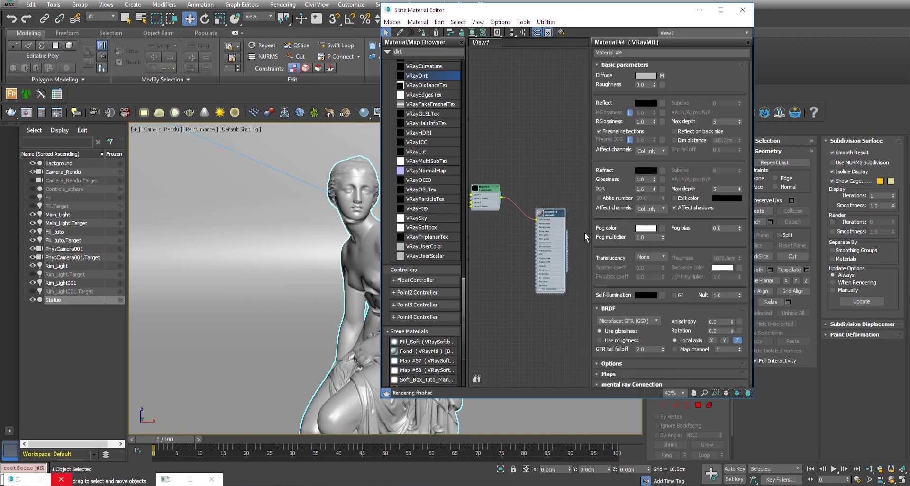
key("shift+q")
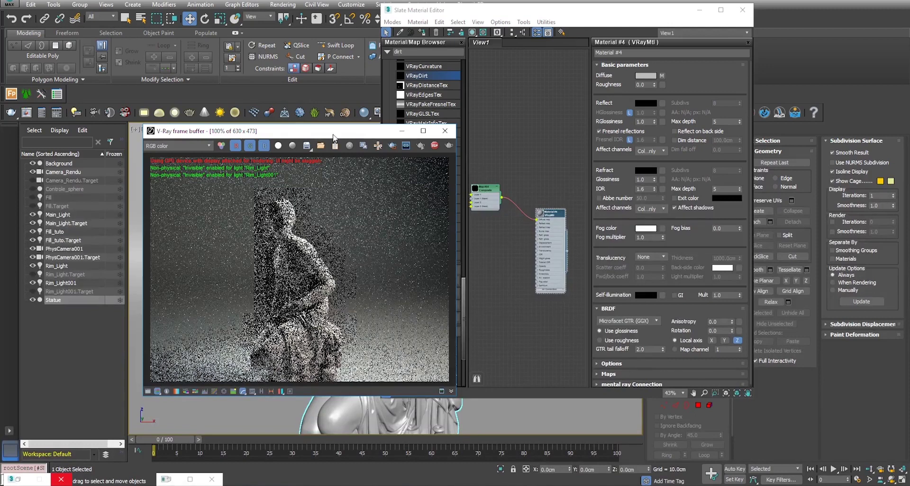
Step: Rearrange the render and editor windows and orbit to a three-quarter perspective of the head
left_click_drag(334, 138, 360, 123)
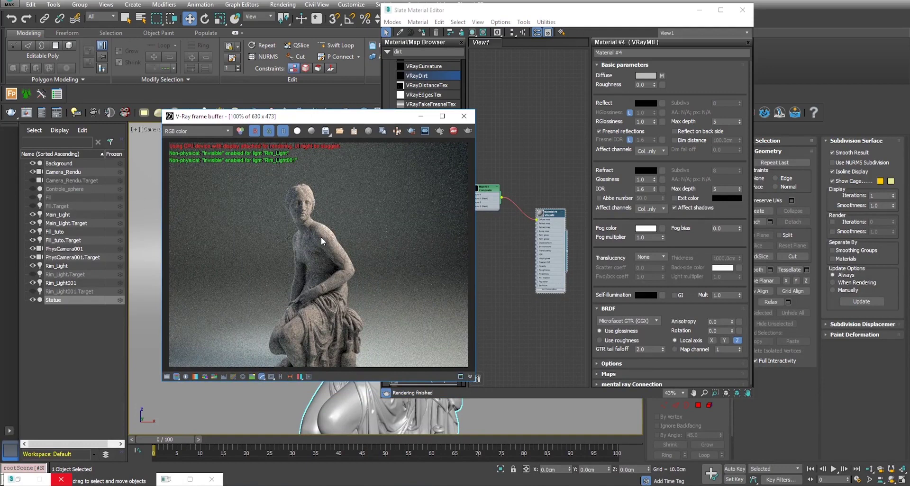
scroll(321, 237, "up", 1)
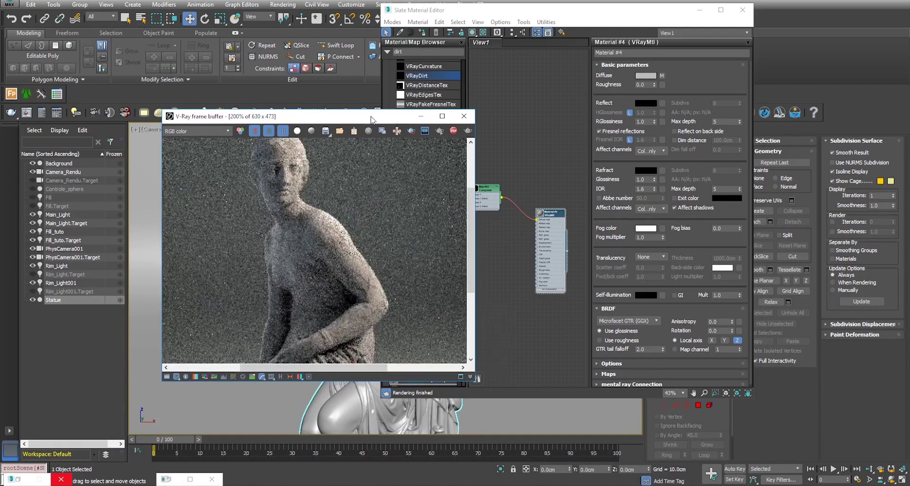
left_click_drag(332, 116, 774, 117)
mouse_move(665, 17)
left_mouse_down()
mouse_move(508, 67)
mouse_move(239, 254)
left_mouse_up()
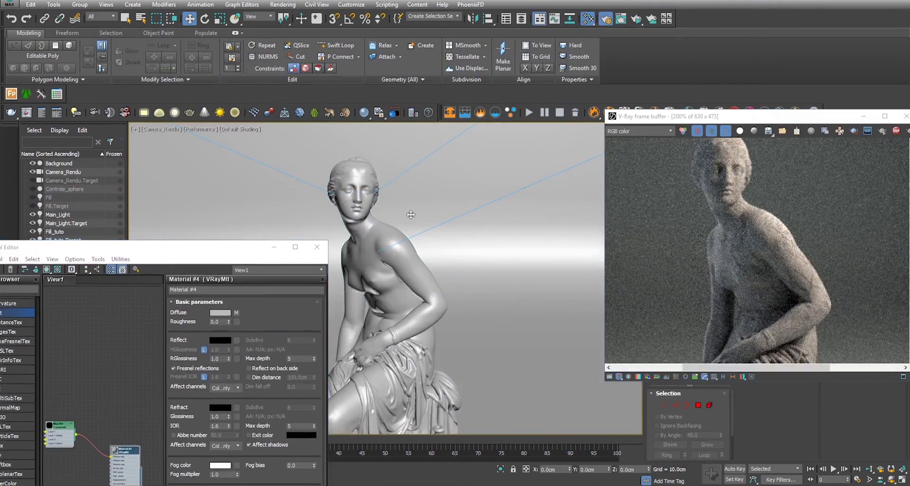
key("p")
scroll(368, 202, "up", 5)
scroll(367, 202, "up", 3)
mouse_move(367, 202)
middle_mouse_down("alt")
mouse_move(456, 315)
mouse_move(430, 264)
mouse_move(412, 258)
middle_mouse_up("alt")
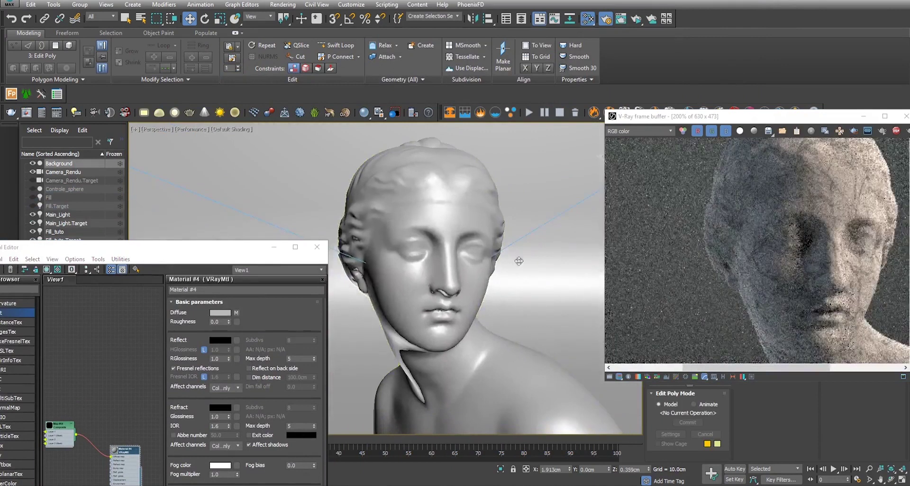
Step: Reposition the windows and show the whole statue render at 100%
left_click_drag(240, 247, 342, 199)
left_click_drag(344, 161, 392, 149)
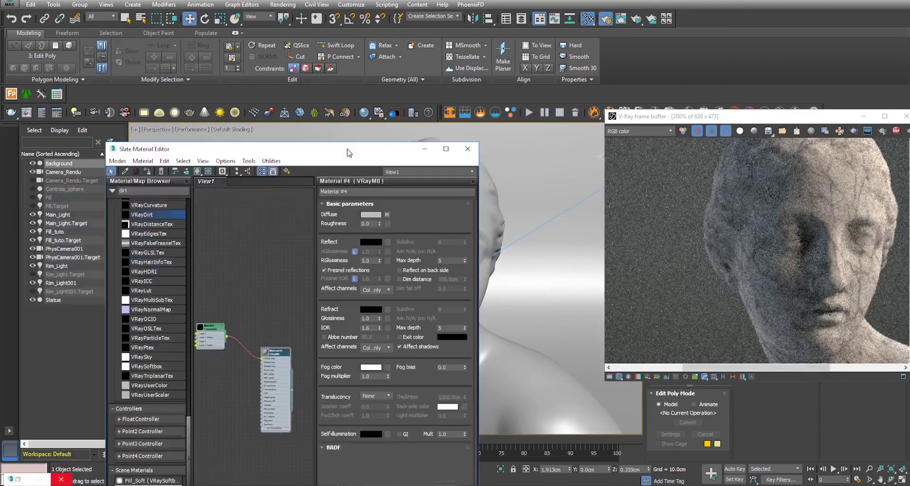
left_click_drag(779, 120, 678, 107)
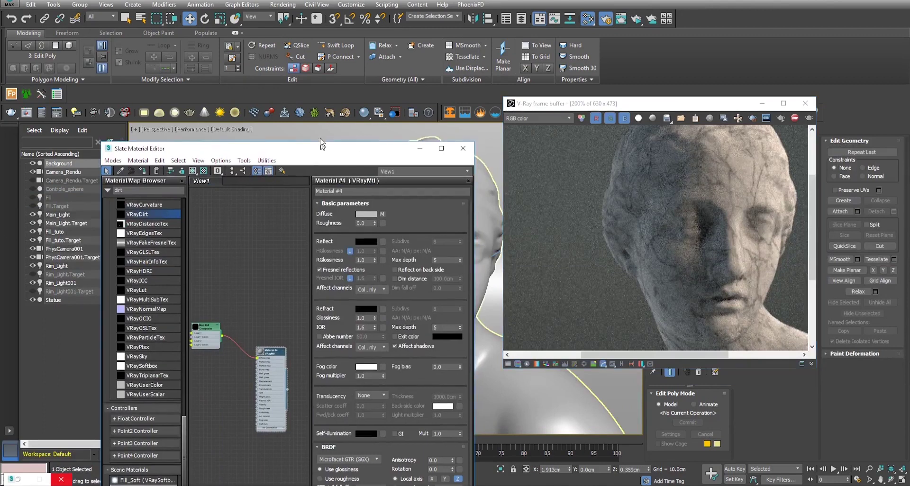
left_click_drag(360, 151, 326, 112)
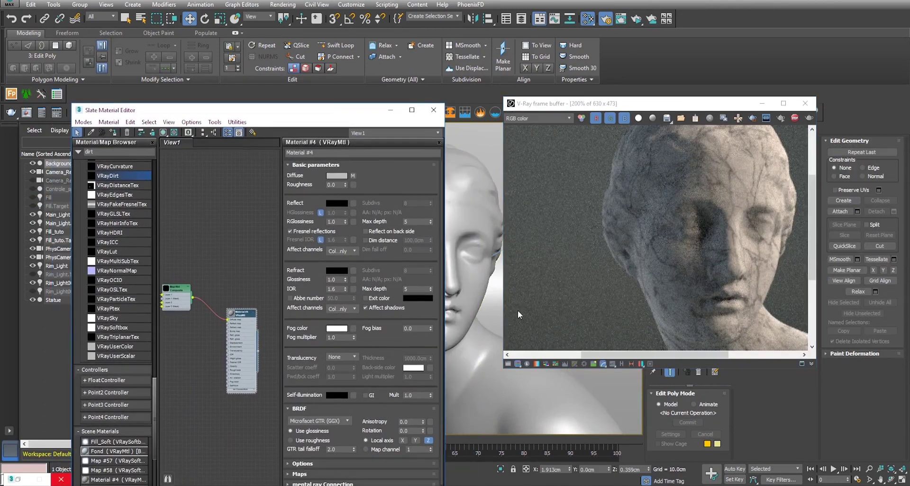
double_click(518, 311)
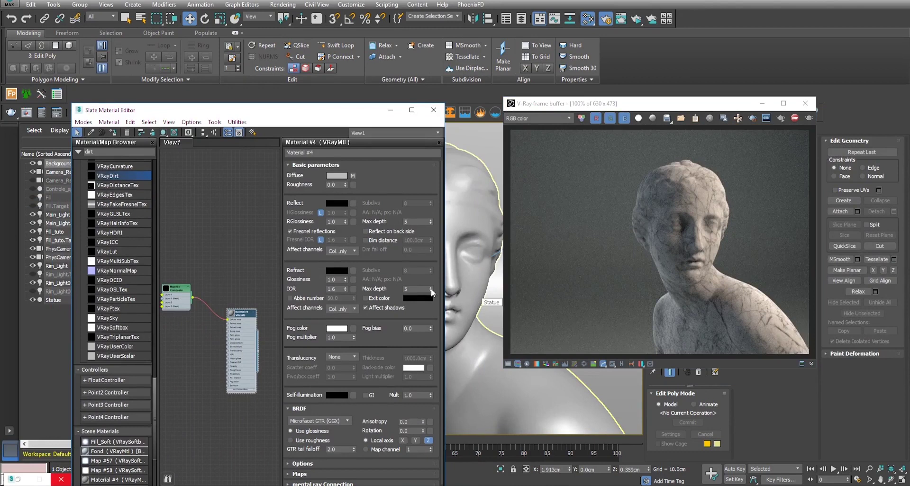
Step: Bring the Bitmap and Color Correction nodes into view and open Map #61's settings
left_click_drag(313, 113, 350, 99)
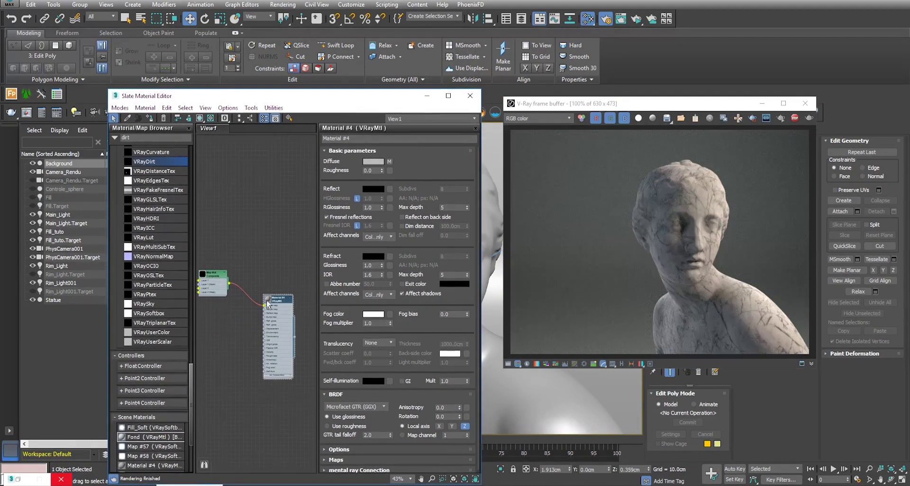
mouse_move(240, 241)
middle_mouse_down()
mouse_move(268, 211)
mouse_move(354, 197)
middle_mouse_up()
scroll(264, 227, "up", 1)
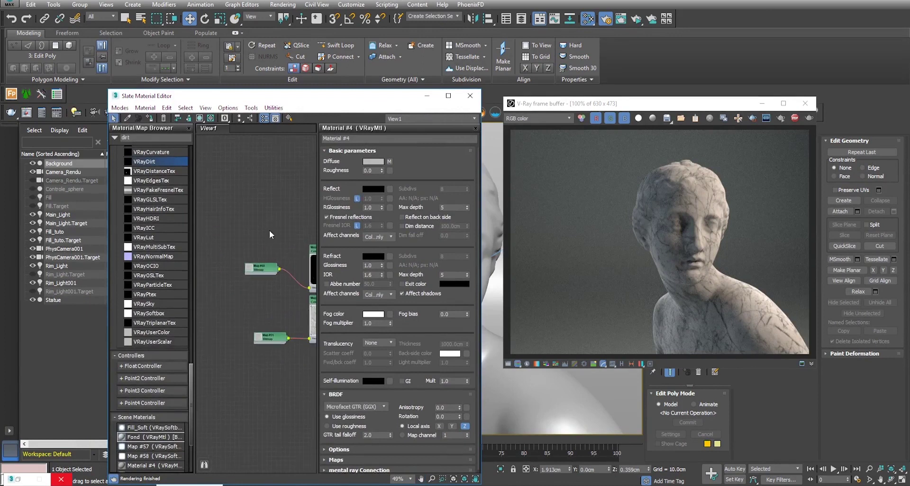
middle_click_drag(270, 231, 242, 189)
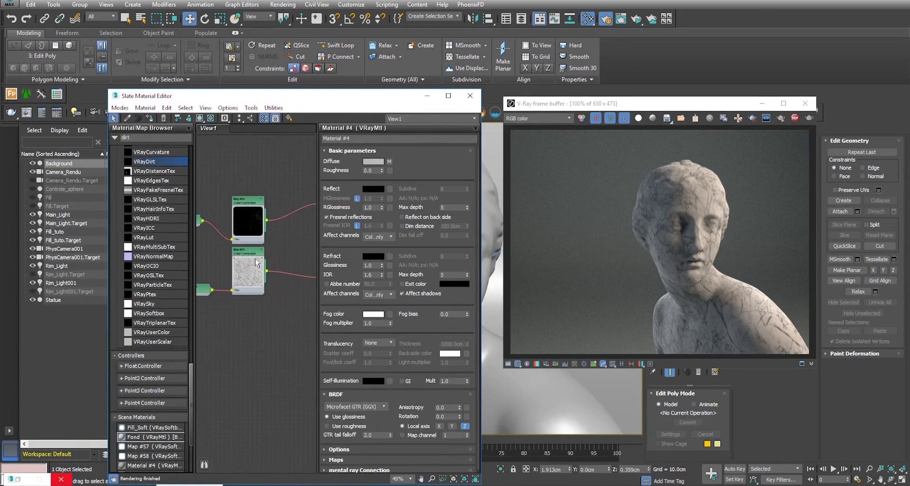
scroll(252, 262, "up", 2)
scroll(253, 261, "up", 2)
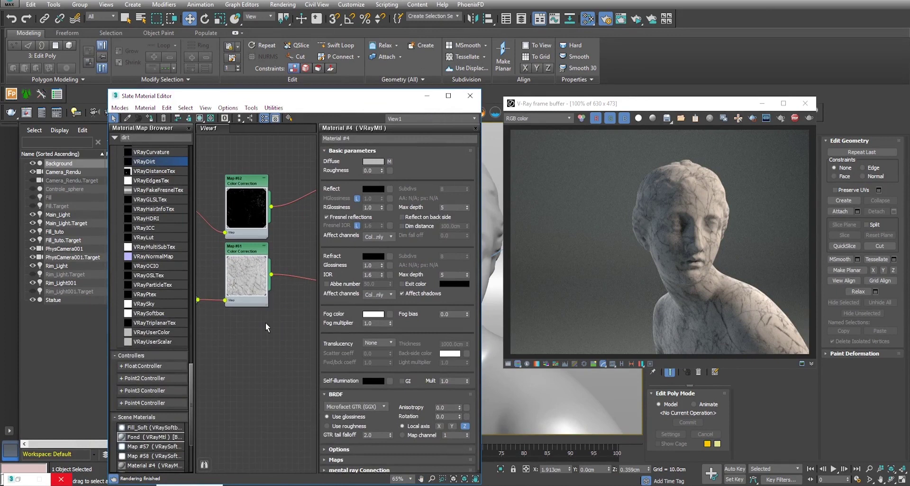
middle_click_drag(266, 323, 288, 269)
double_click(289, 269)
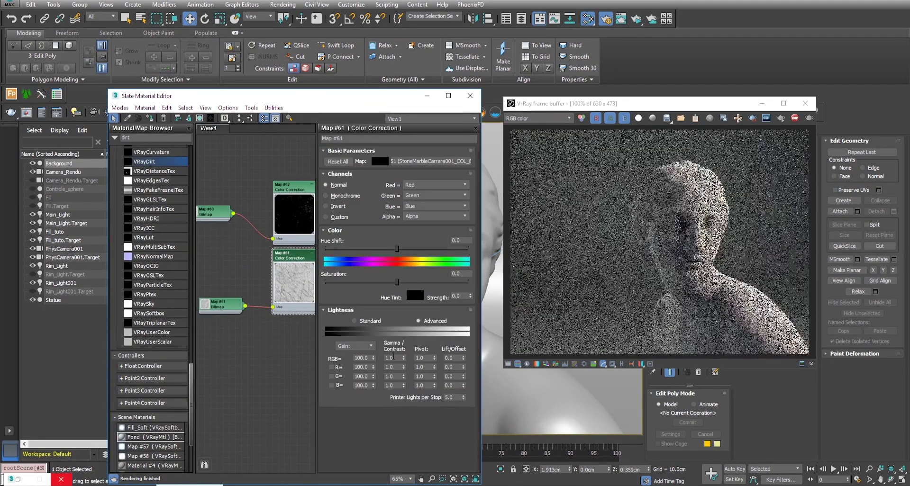
Step: Set Map #61's lightness to Standard with contrast at -8.97
left_click(354, 322)
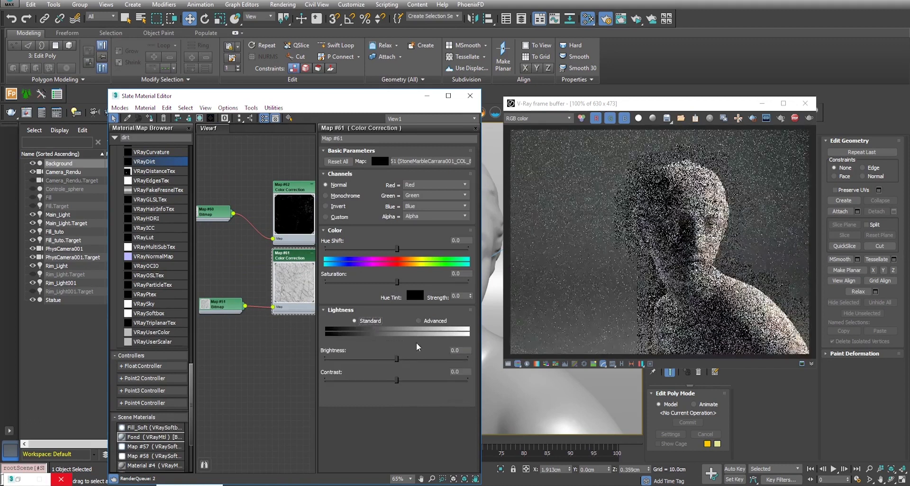
left_click_drag(397, 380, 396, 380)
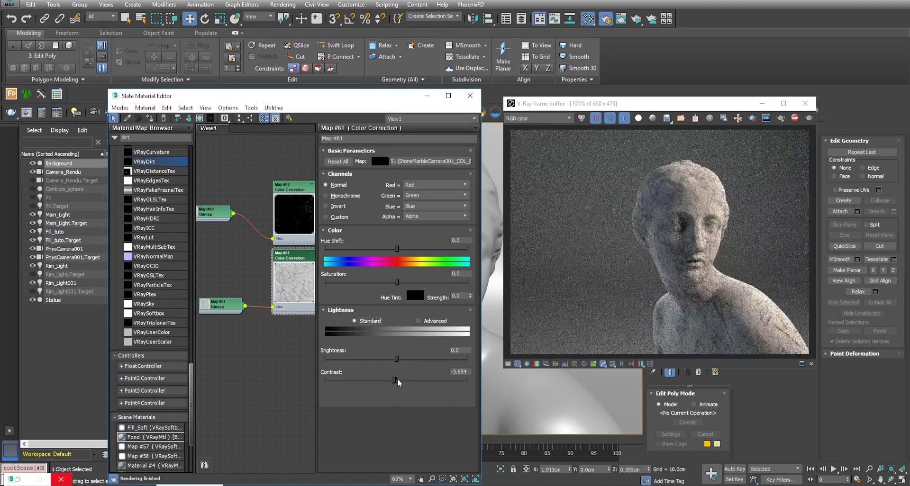
left_click_drag(398, 379, 395, 381)
double_click(207, 212)
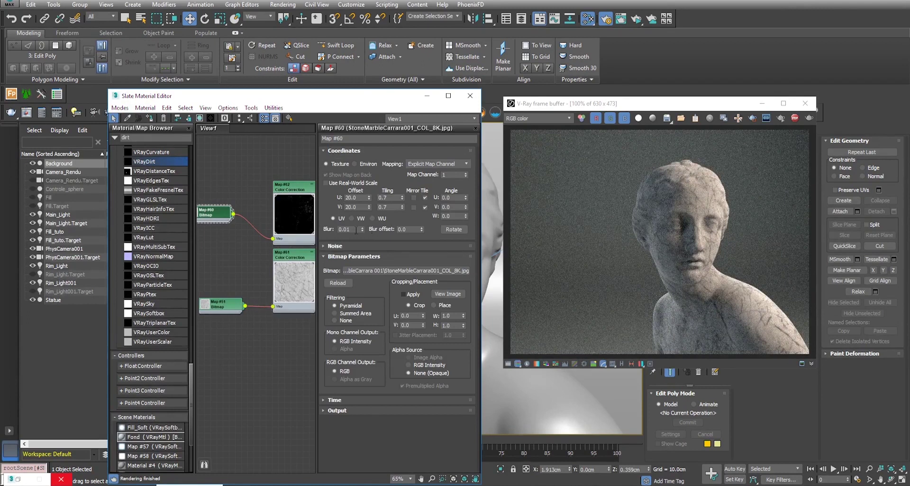
Step: Commit Map #60's 0.01 blur and expand its Noise options
left_click(228, 295)
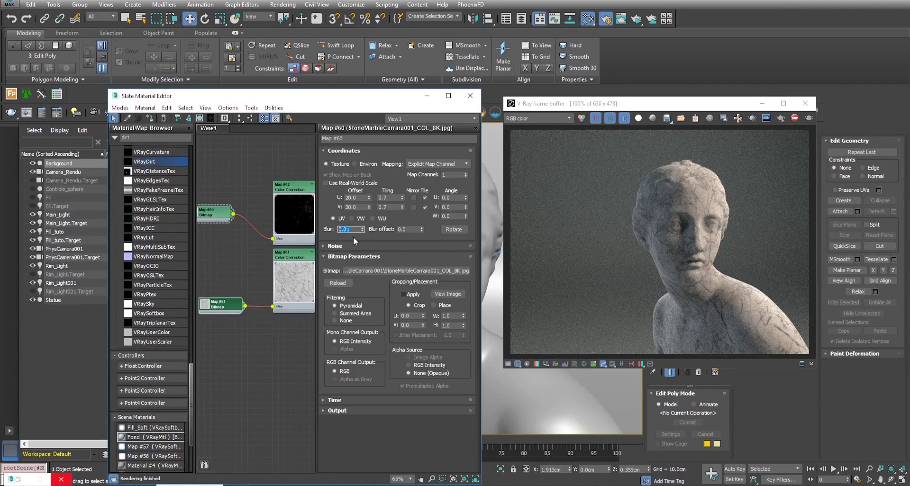
left_click(410, 248)
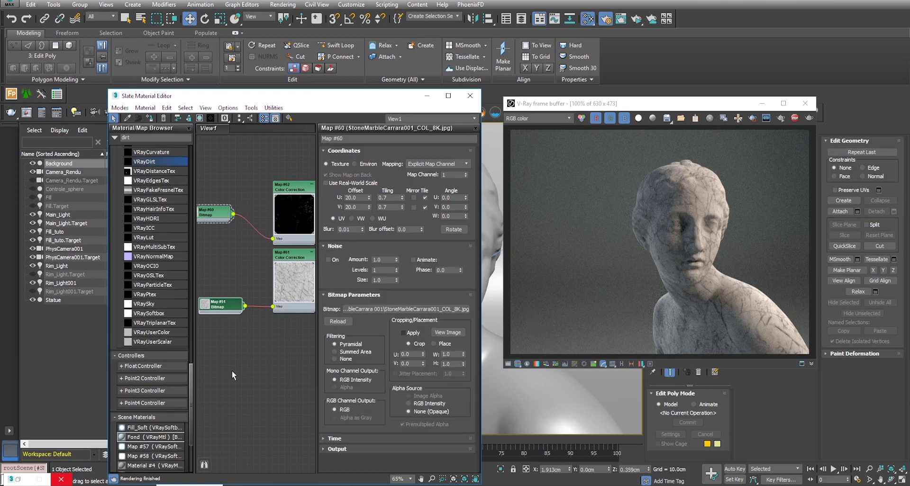
scroll(231, 371, "down", 2)
middle_click_drag(268, 258, 176, 258)
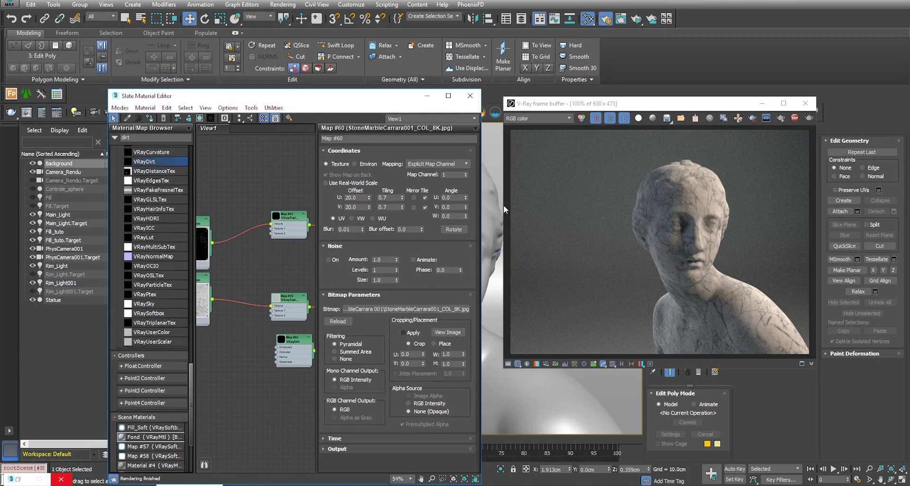
Step: Hide the map list and rearrange the editor and render windows to widen the graph
mouse_move(271, 268)
middle_mouse_down()
mouse_move(234, 261)
mouse_move(211, 272)
middle_mouse_up()
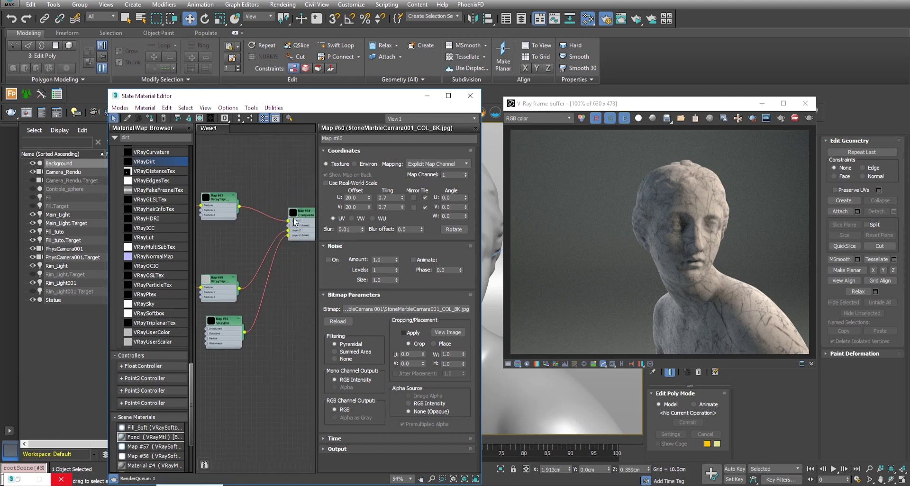
left_click(190, 128)
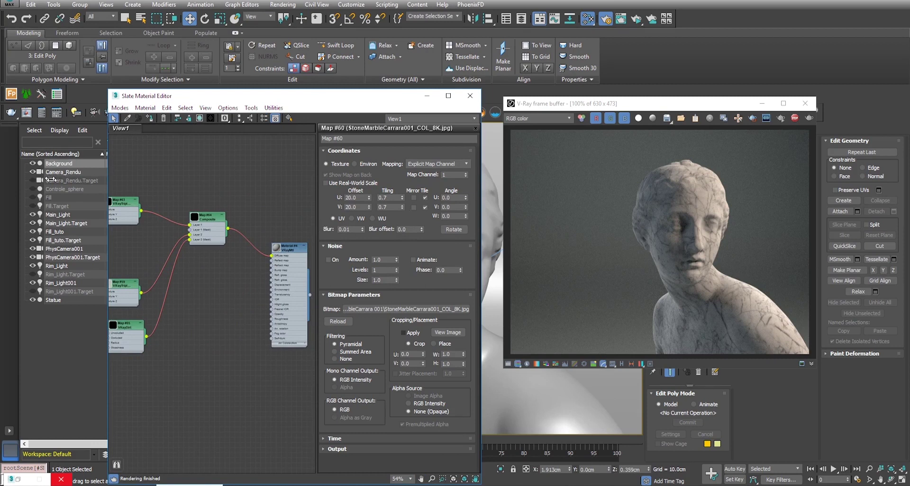
left_click_drag(298, 98, 334, 58)
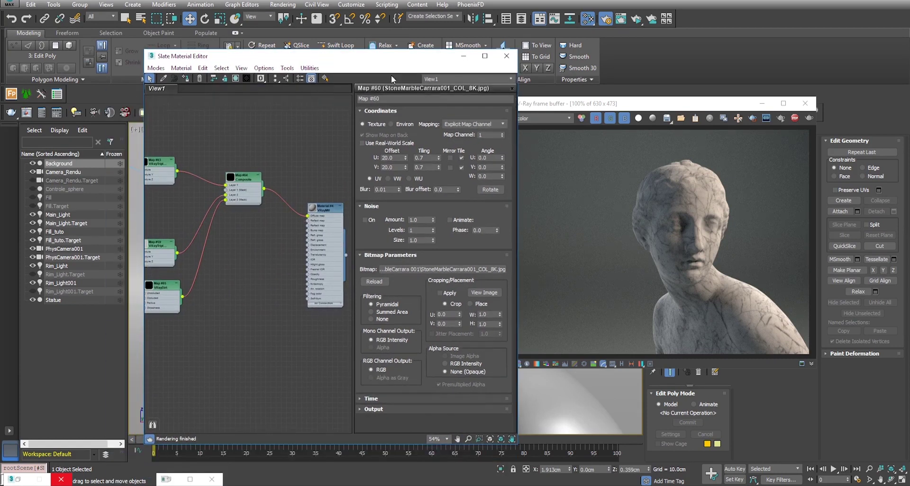
left_click_drag(667, 102, 773, 74)
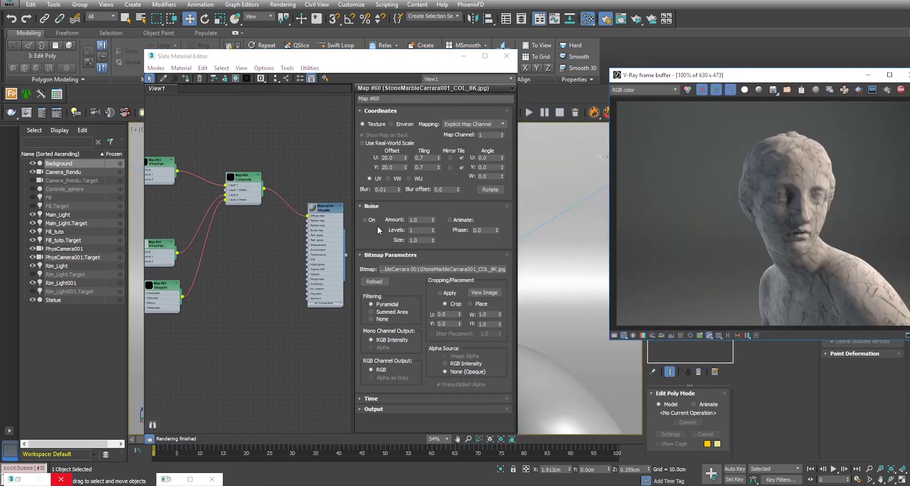
scroll(275, 276, "down", 2)
middle_click_drag(239, 269, 270, 266)
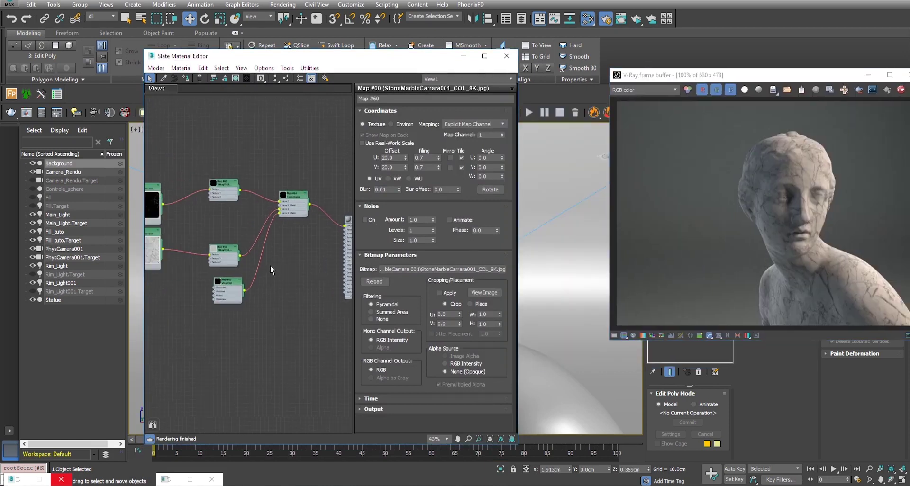
Step: Unplug the VRayDirt map and reconnect it to a Composite mask layer
left_click(278, 213)
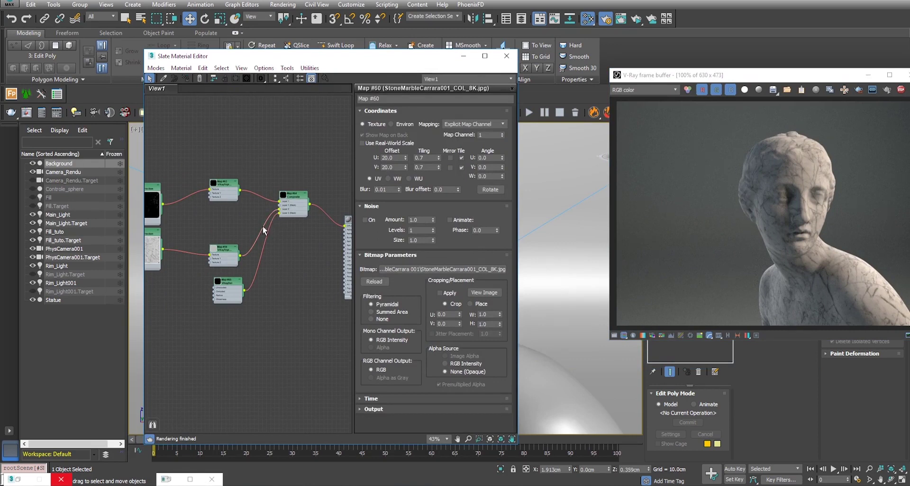
left_click_drag(278, 214, 272, 230)
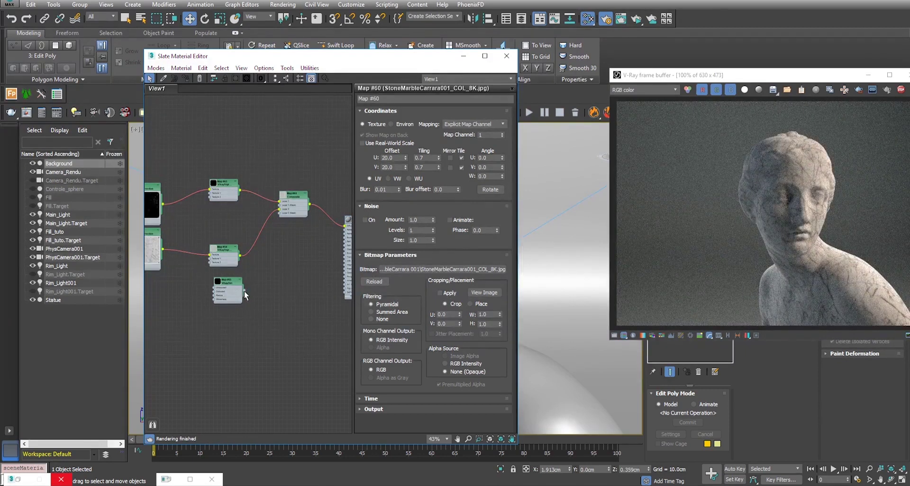
left_click_drag(278, 218, 280, 213)
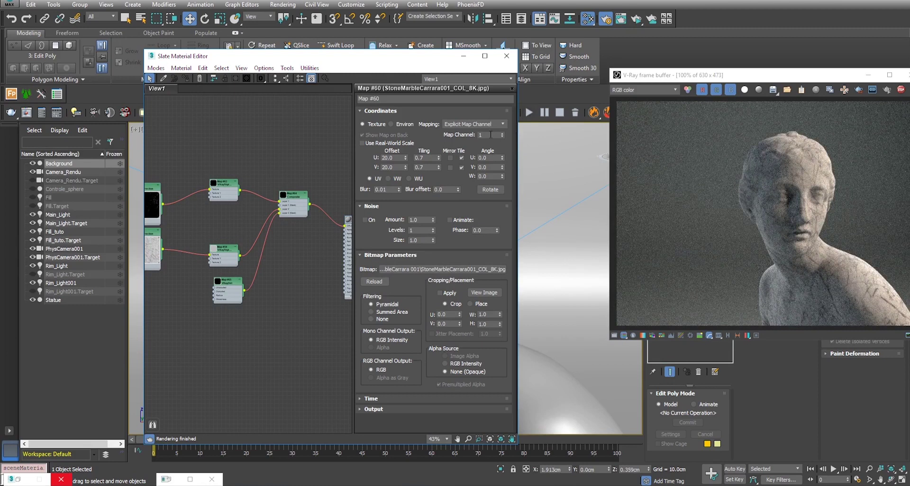
Step: Set the VRayDirt map's radius to 1.0cm
double_click(230, 283)
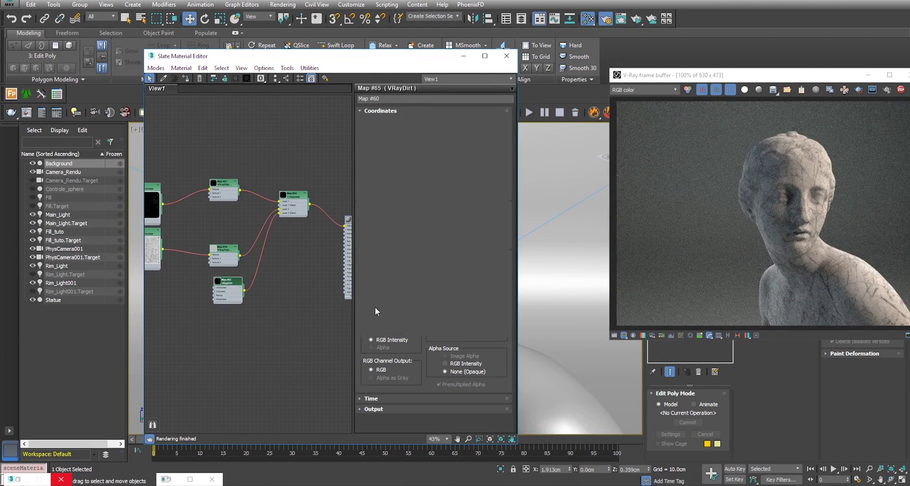
left_click(482, 123)
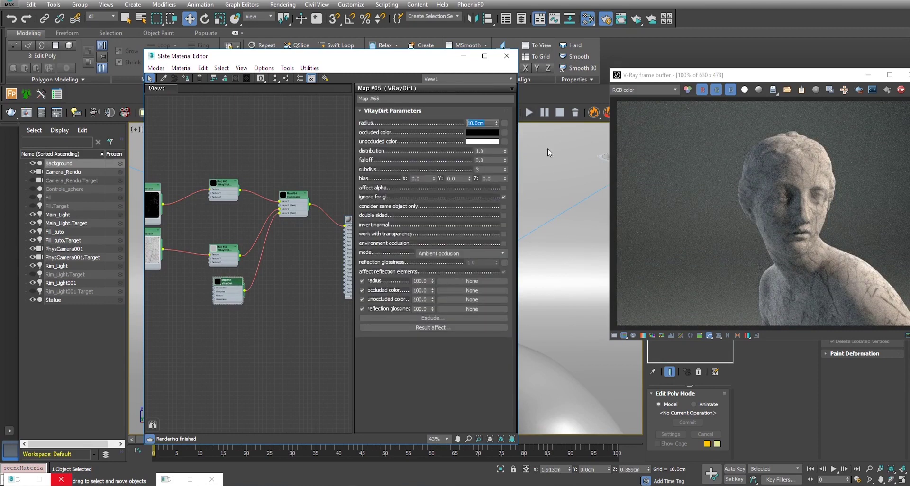
type("1")
key("Return")
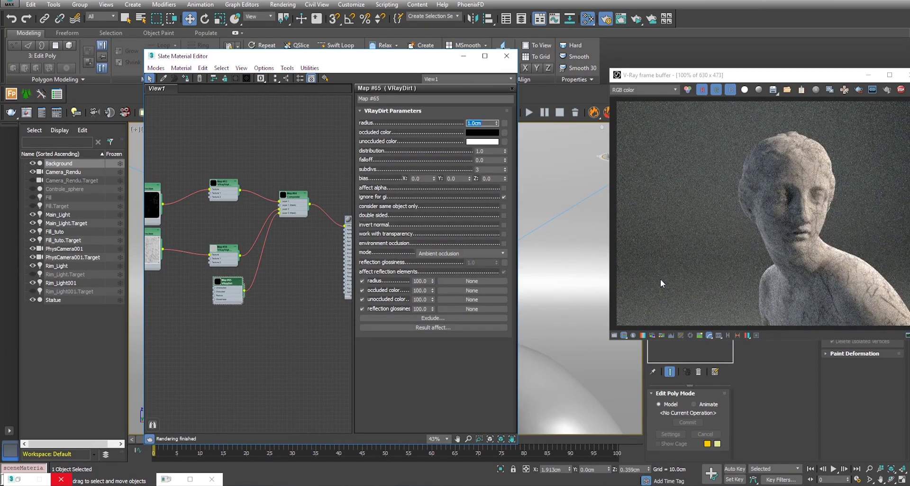
Step: Zoom the perspective view close on the statue's face, then nudge the dirt distribution up
left_click_drag(342, 57, 266, 240)
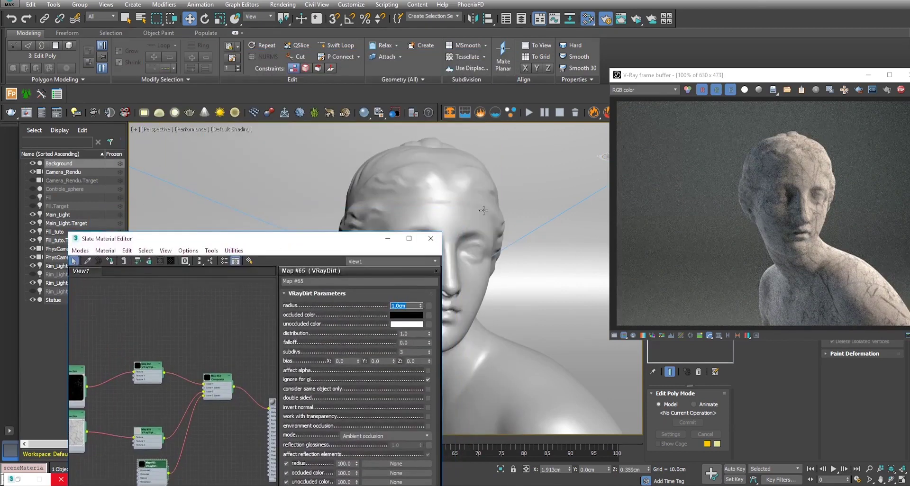
scroll(483, 211, "up", 5)
mouse_move(493, 237)
middle_mouse_down()
mouse_move(475, 239)
mouse_move(496, 295)
mouse_move(498, 259)
mouse_move(503, 270)
middle_mouse_up()
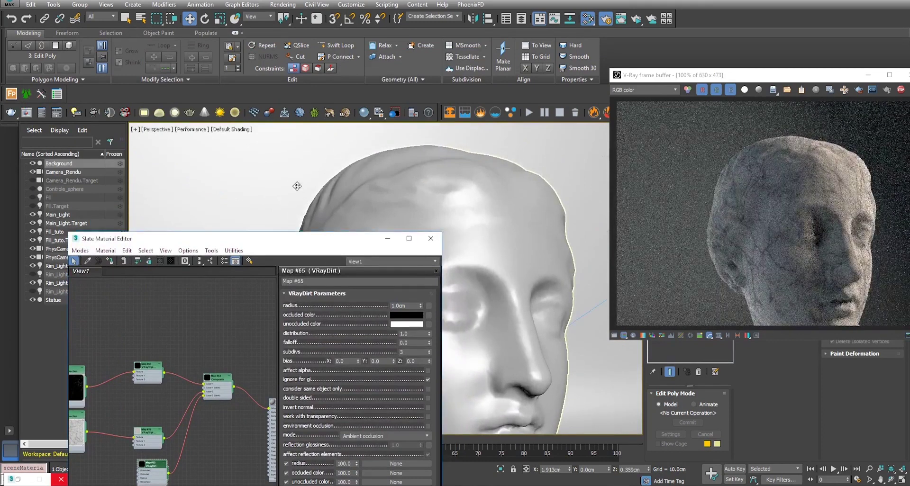
mouse_move(299, 235)
left_mouse_down()
mouse_move(302, 139)
mouse_move(283, 120)
left_mouse_up()
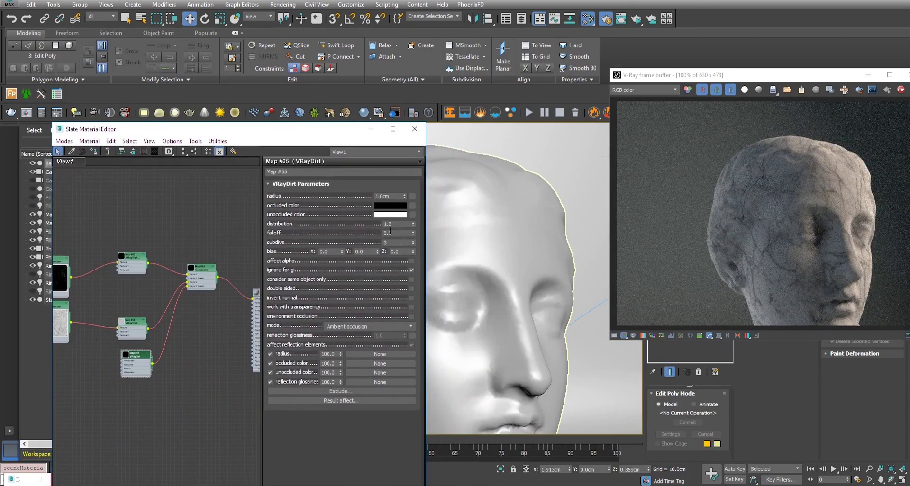
left_click_drag(413, 224, 413, 214)
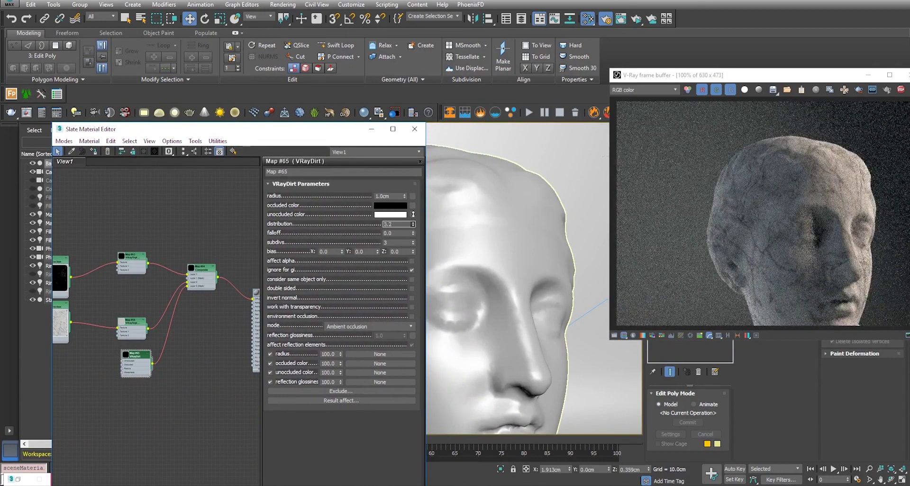
Step: Push the VRayDirt distribution down to -4.4, keeping the dirt mask on Layer 2
left_click_drag(413, 224, 414, 225)
left_click_drag(413, 224, 413, 224)
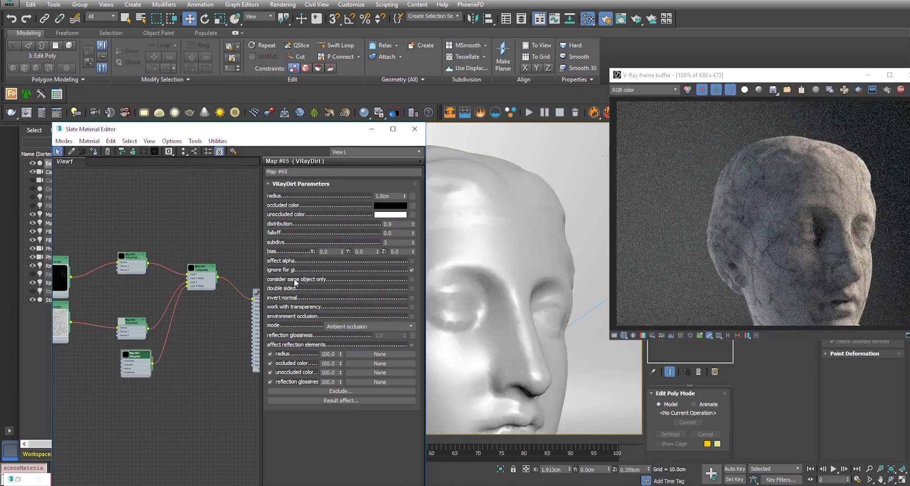
scroll(195, 290, "up", 2)
scroll(196, 290, "up", 1)
scroll(197, 291, "up", 1)
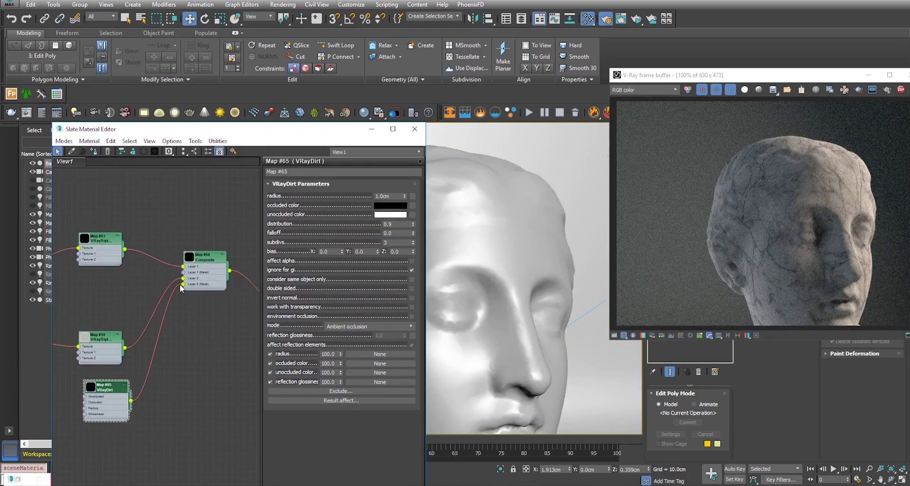
left_click_drag(182, 284, 184, 273)
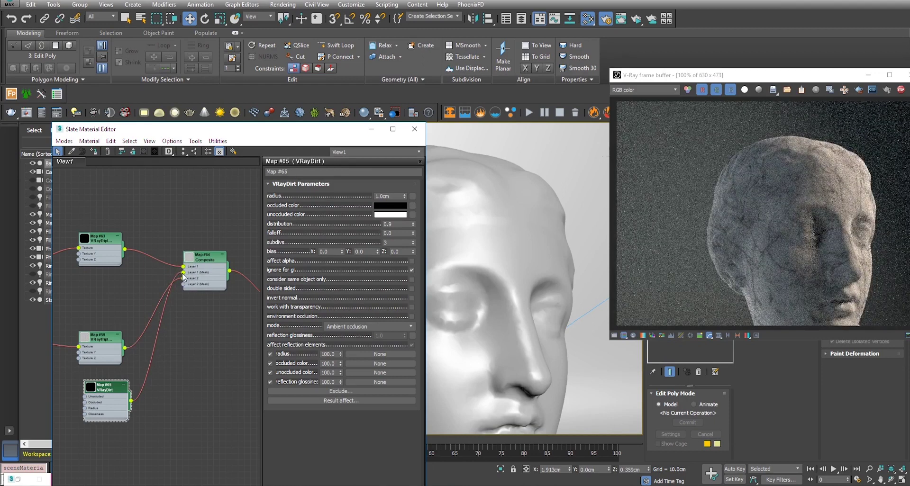
left_click_drag(182, 286, 184, 285)
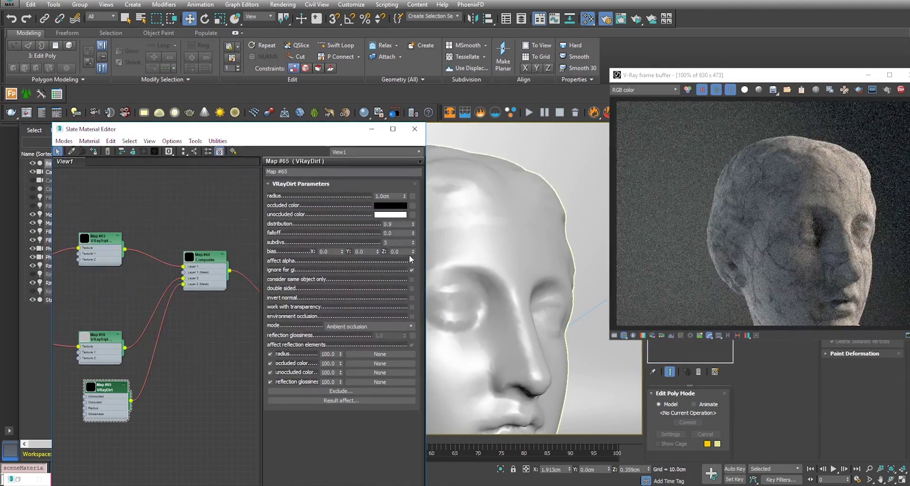
left_click_drag(413, 223, 419, 245)
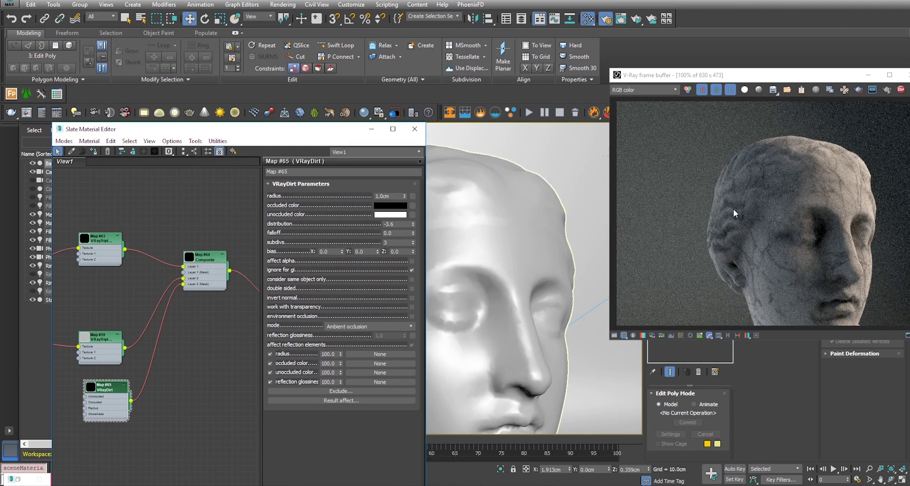
left_click_drag(413, 226, 413, 229)
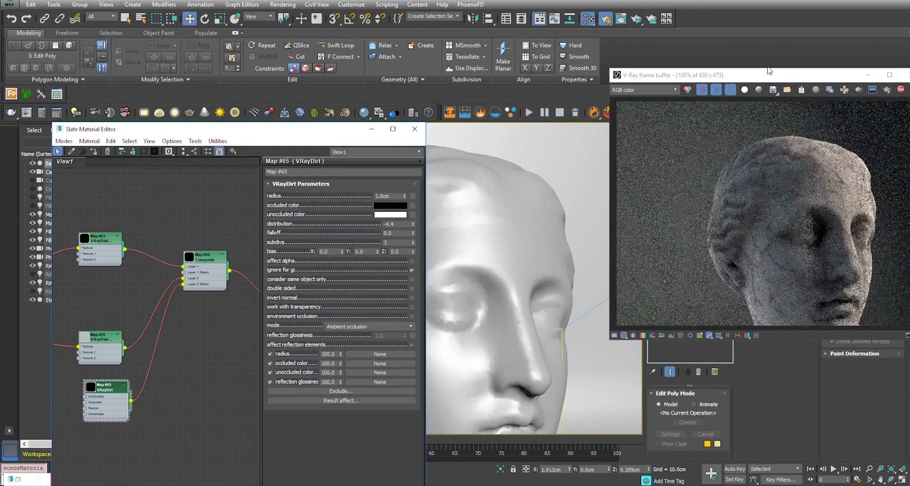
Step: Set the VRayDirt subdivs to 4
left_click_drag(795, 78, 689, 81)
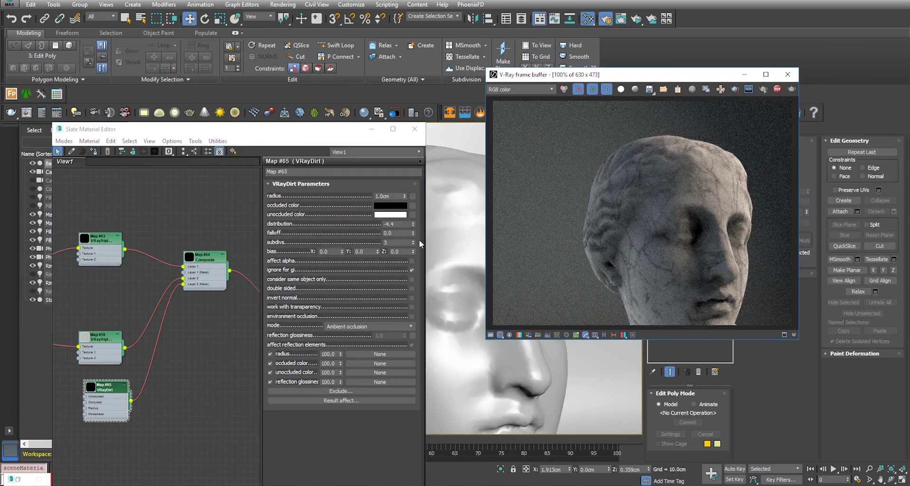
double_click(386, 243)
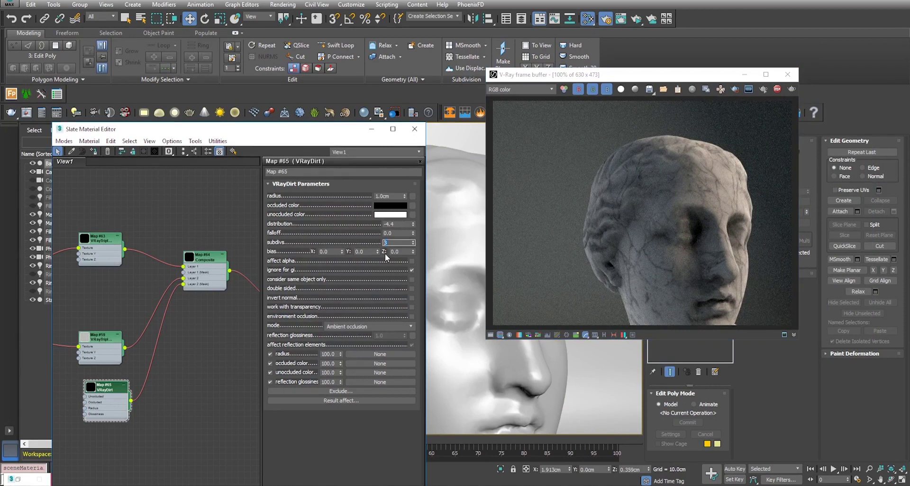
type("4")
key("Return")
left_click(510, 287)
mouse_move(510, 344)
middle_mouse_down("alt")
mouse_move(509, 366)
mouse_move(469, 339)
middle_mouse_up("alt")
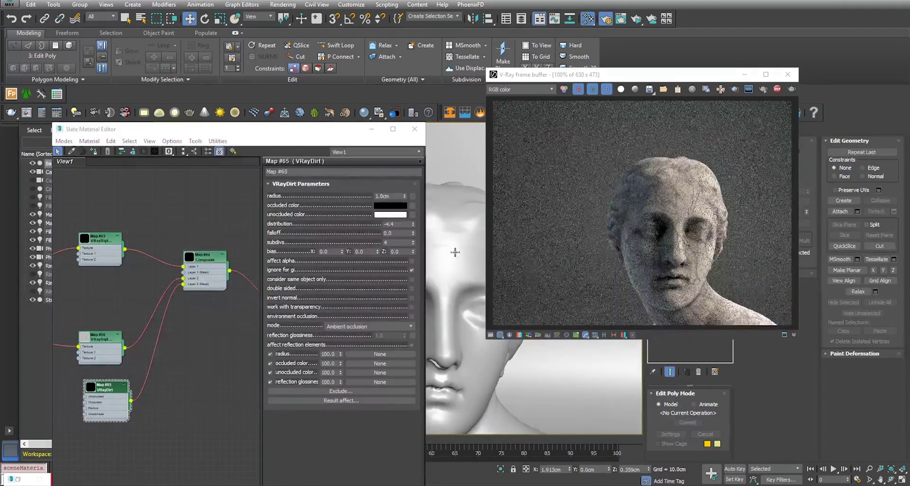
Step: Set the VRayDirt falloff to 0.3 and the radius to 0.5cm
middle_click_drag(455, 252, 463, 332, "alt")
mouse_move(486, 363)
middle_mouse_down("alt")
mouse_move(474, 358)
mouse_move(686, 266)
middle_mouse_up("alt")
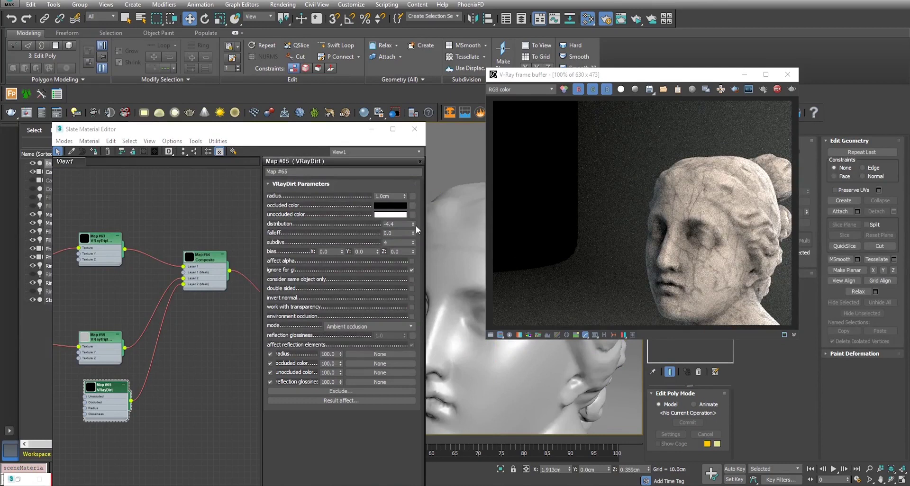
left_click_drag(413, 224, 416, 249)
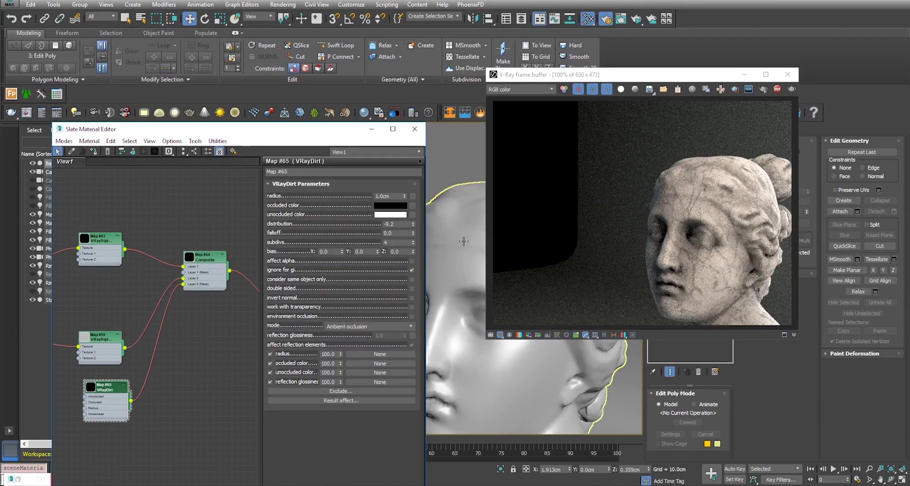
left_click(413, 232)
left_click(413, 231)
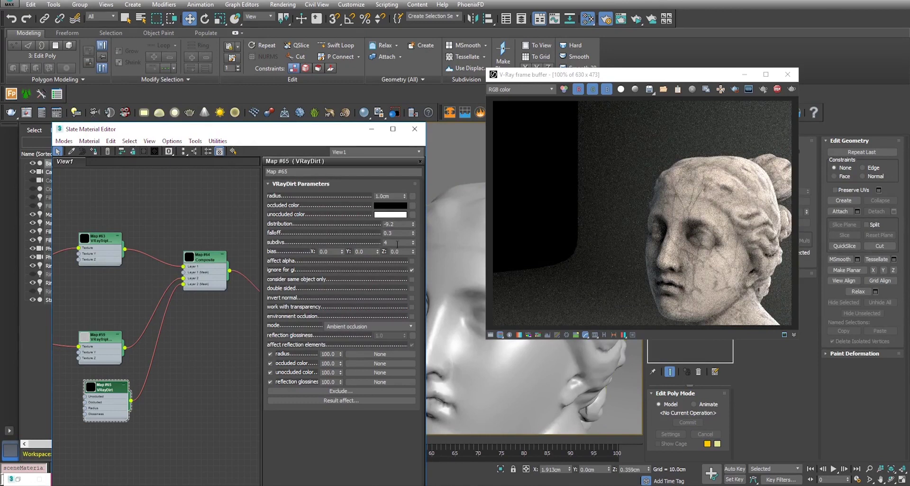
left_click_drag(393, 197, 338, 195)
type("0.5")
key("Return")
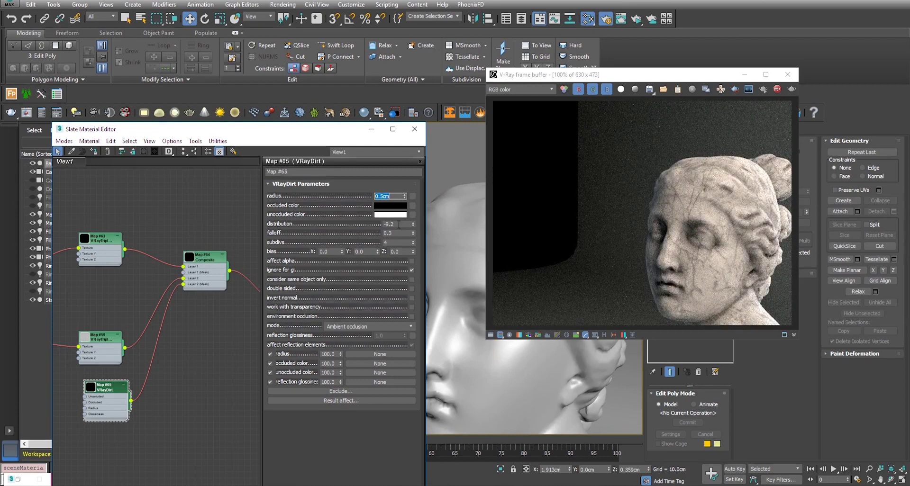
Step: Turn off ignore for gi on the VRayDirt map
double_click(392, 225)
type("-3")
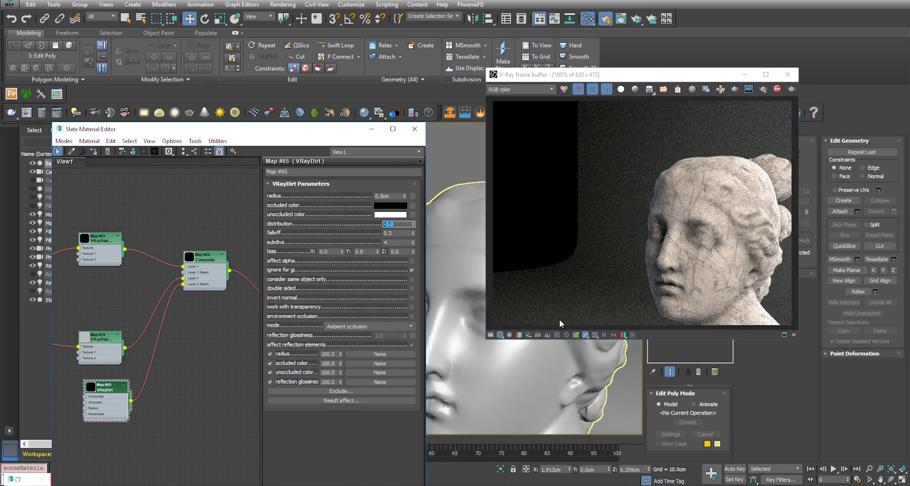
left_click(567, 364)
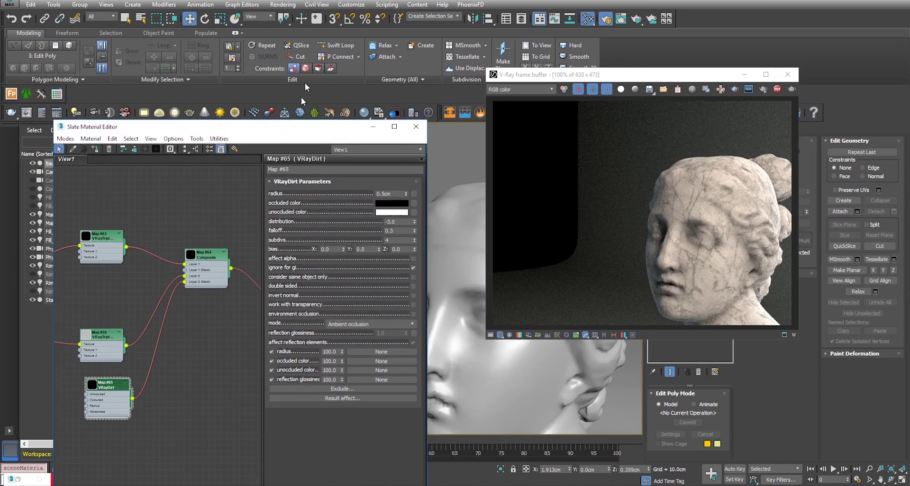
left_click_drag(237, 129, 258, 78)
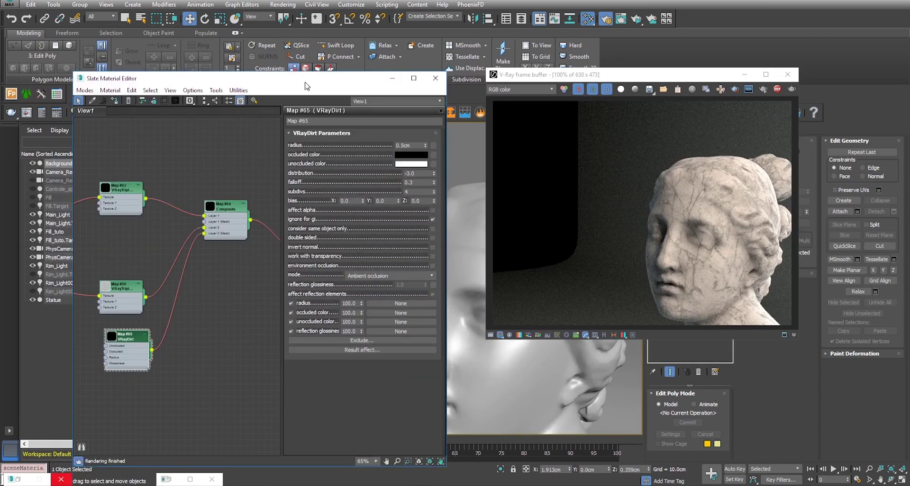
left_click(432, 219)
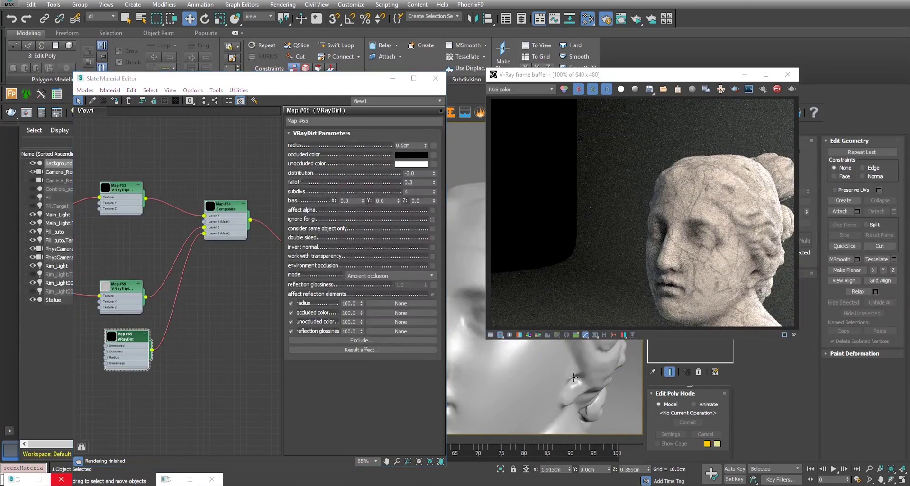
scroll(575, 378, "down", 5)
scroll(560, 385, "down", 3)
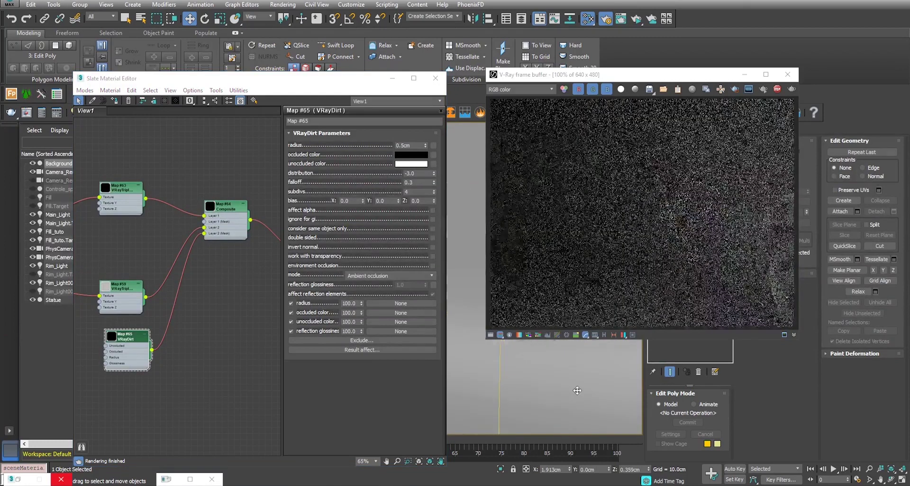
middle_click_drag(558, 389, 516, 374)
middle_click_drag(516, 375, 518, 369)
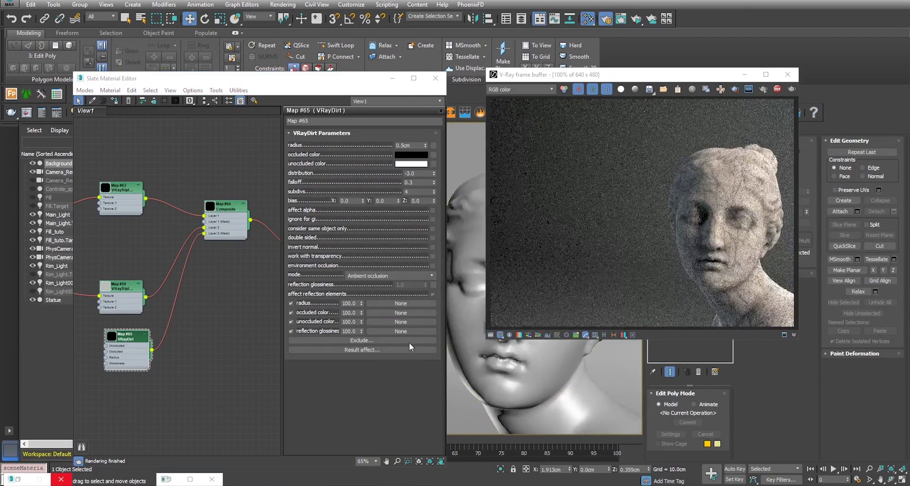
Step: Set the VRayDirt distribution to -5.0 and minimize the Slate Material Editor
scroll(212, 277, "down", 2)
scroll(209, 277, "down", 2)
scroll(210, 277, "down", 2)
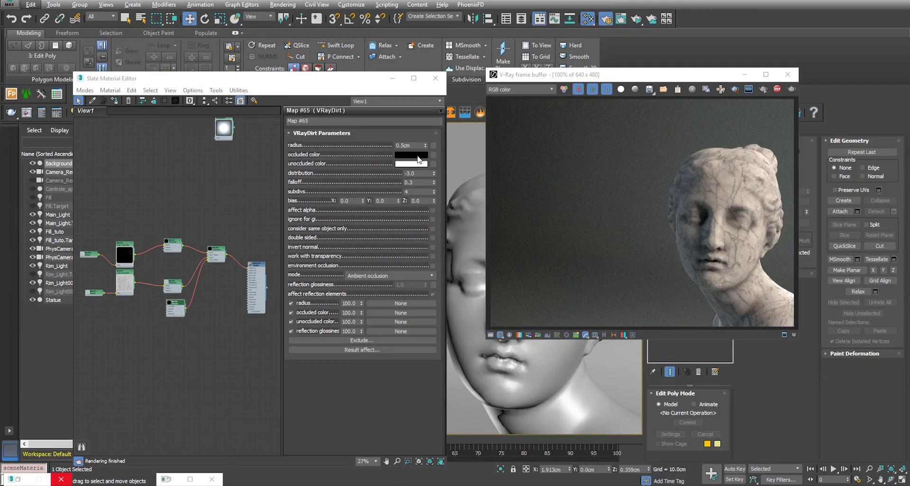
double_click(419, 173)
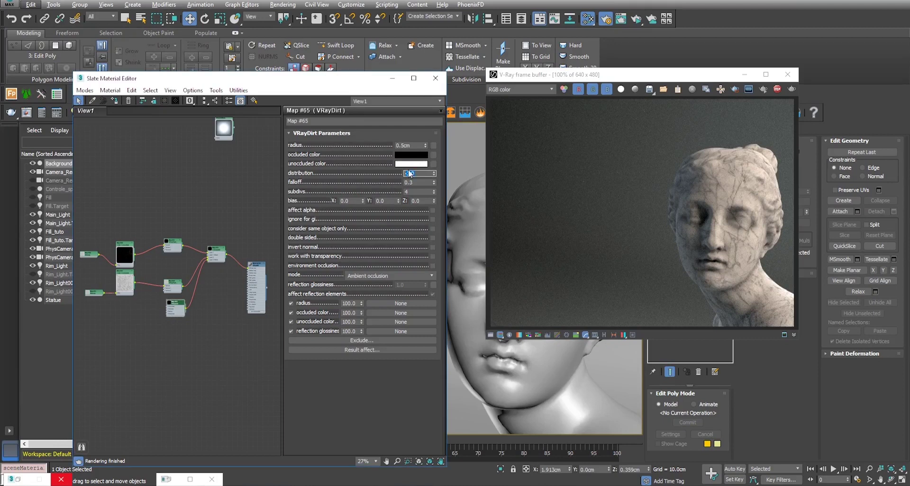
type("-5")
key("Return")
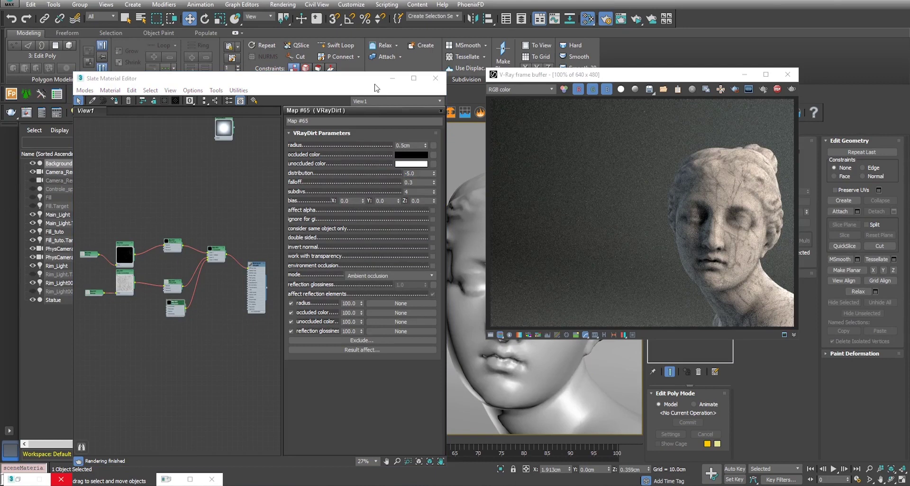
left_click(393, 78)
key("c")
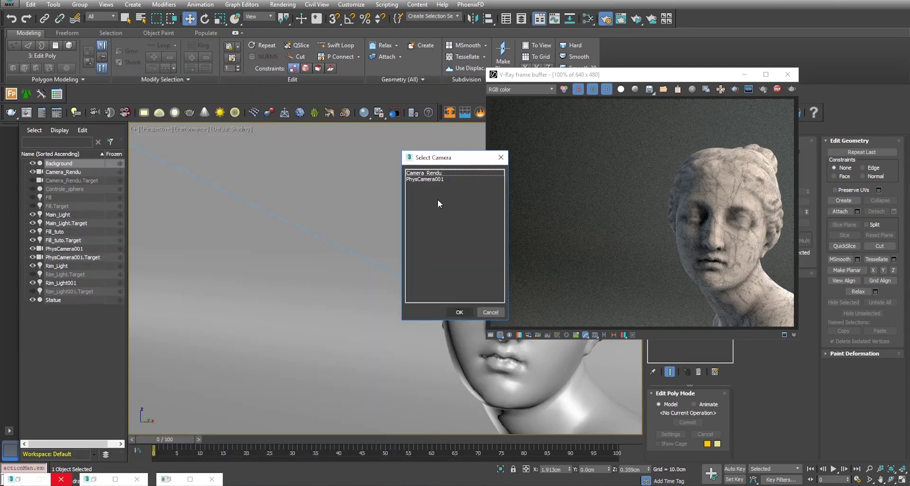
Step: View through PhysCamera001 and hide Main_Light and Fill_tuto, leaving only the rim lights
left_click(445, 178)
left_click(459, 311)
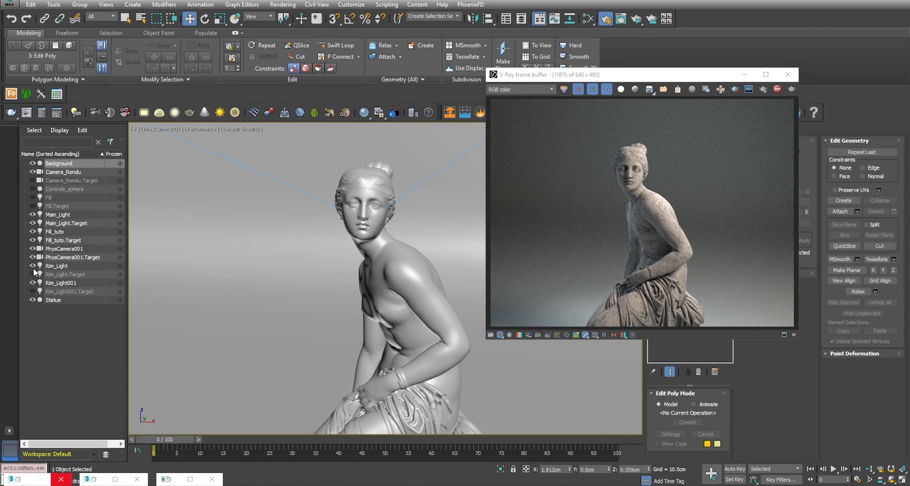
left_click(32, 214)
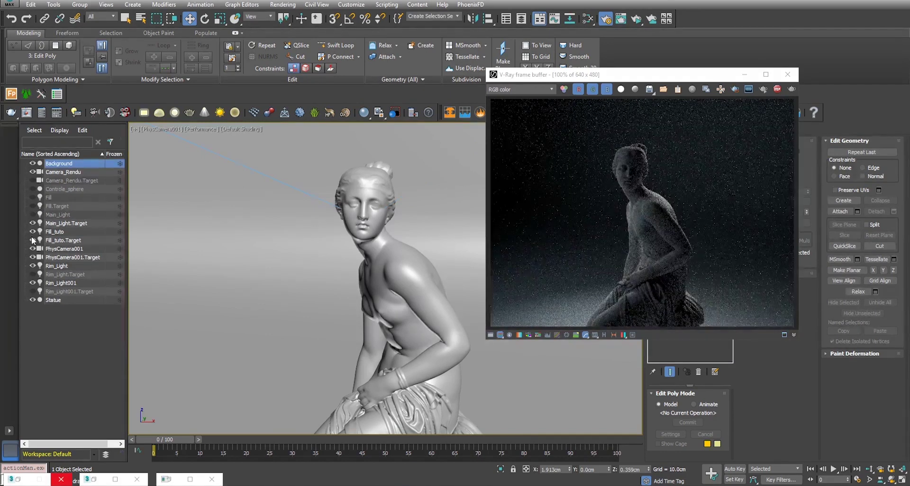
left_click(33, 231)
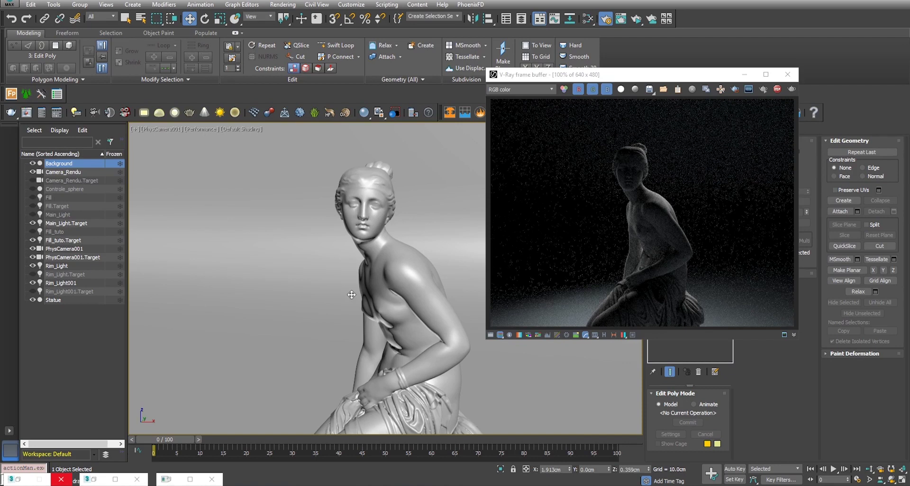
left_click(65, 172)
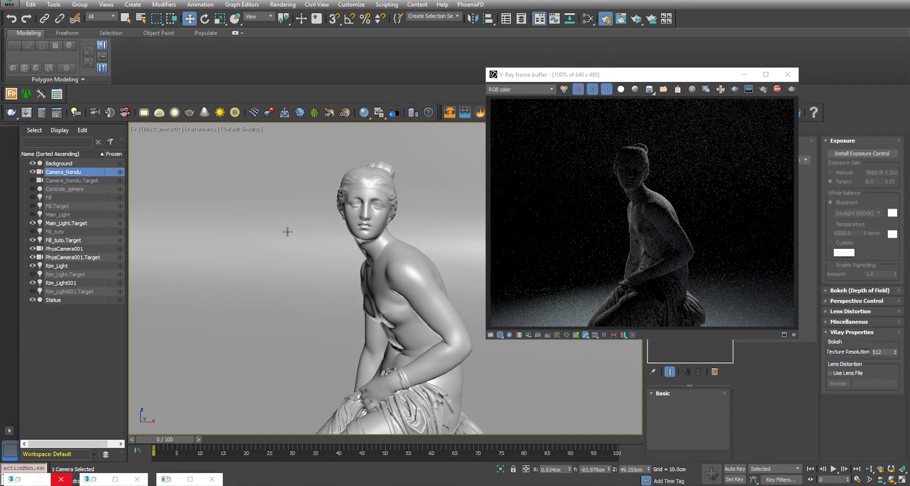
Step: View through Camera_Rendu, set Rim_Light's multiplier to 3.0, and reopen the statue's material editor
key("c")
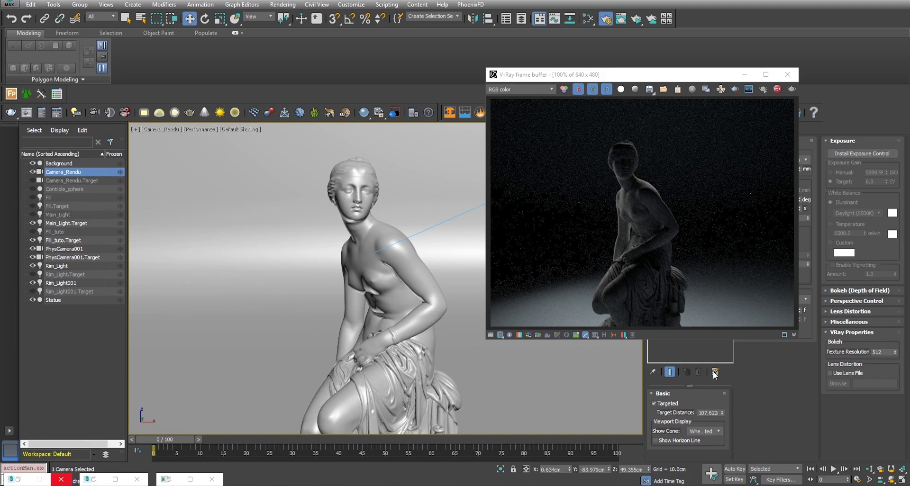
left_click(60, 266)
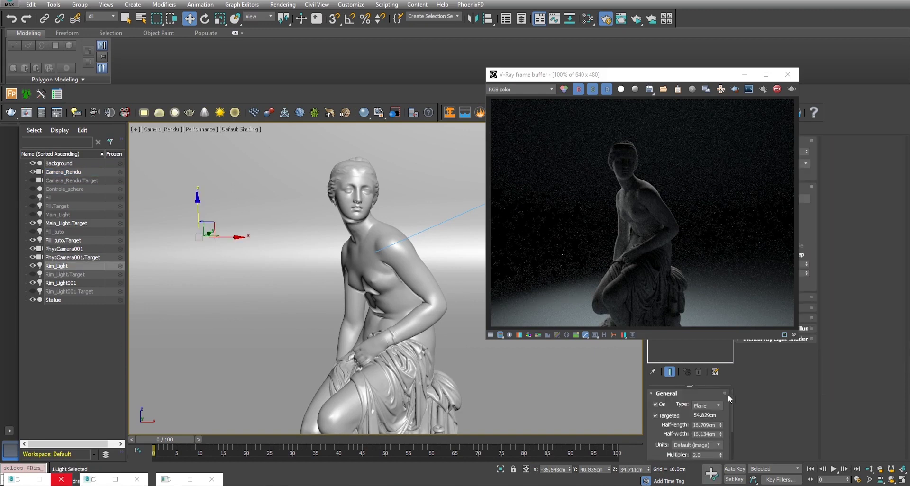
double_click(707, 455)
type("3")
key("Return")
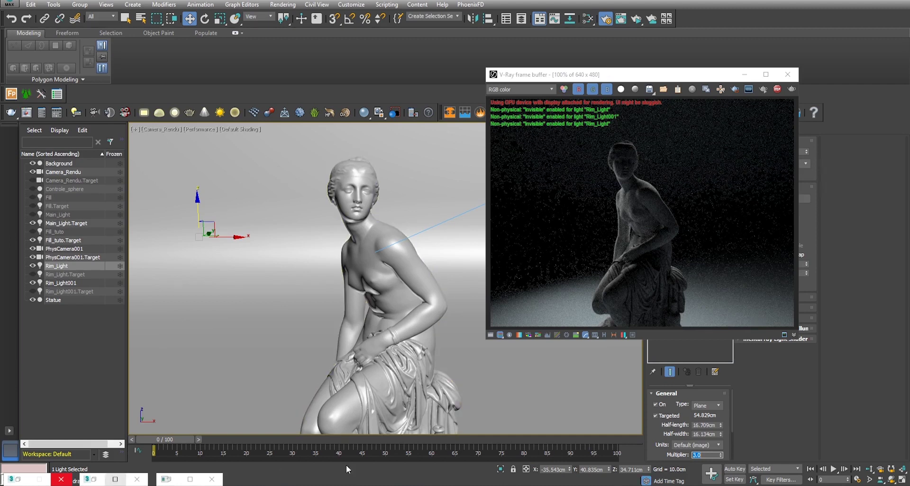
left_click(377, 316)
key("m")
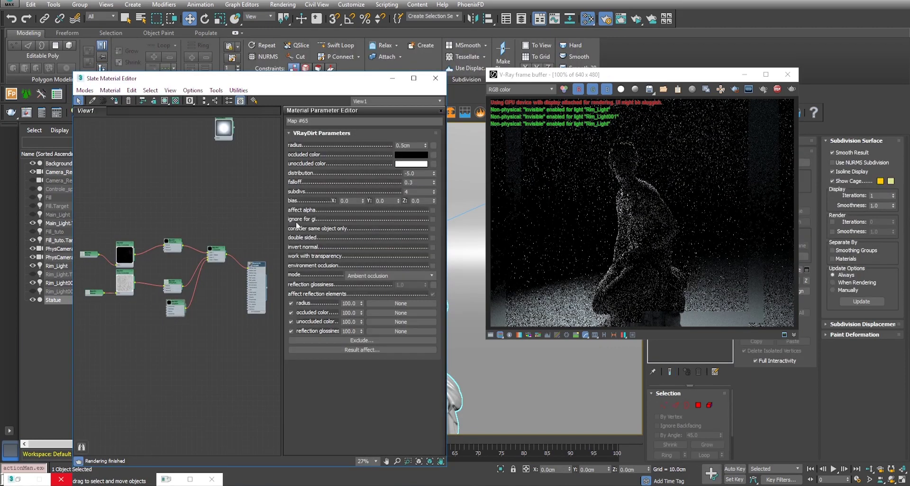
Step: Give the statue's VRayMtl a white reflect colour and 0.3 reflection glossiness, then minimize the editor
left_click(313, 133)
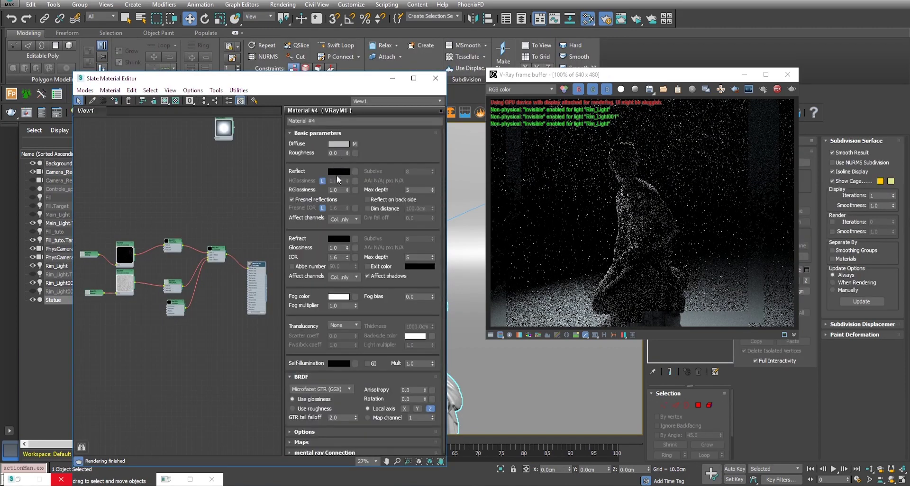
left_click(339, 171)
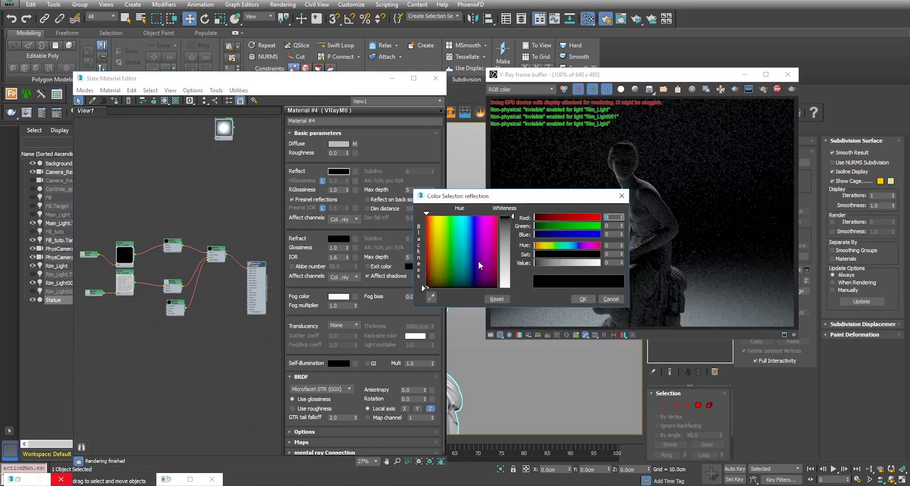
left_click(583, 300)
double_click(340, 190)
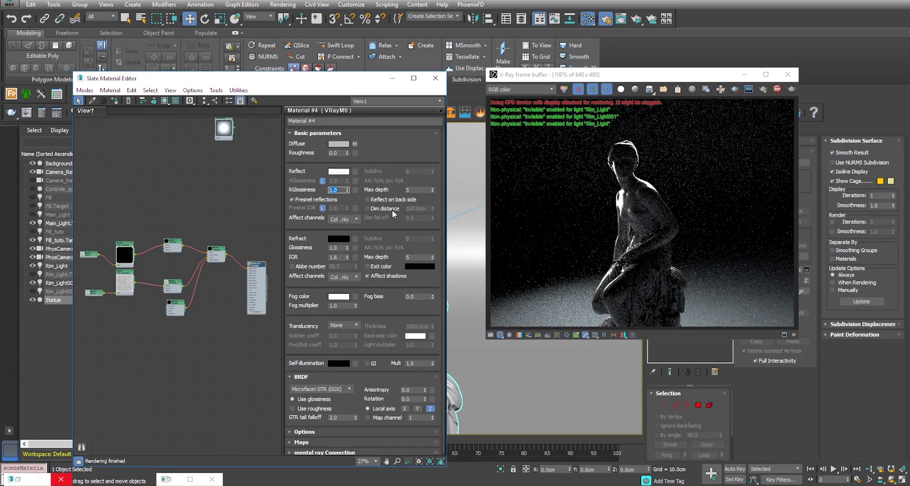
type("0.4")
key("Return")
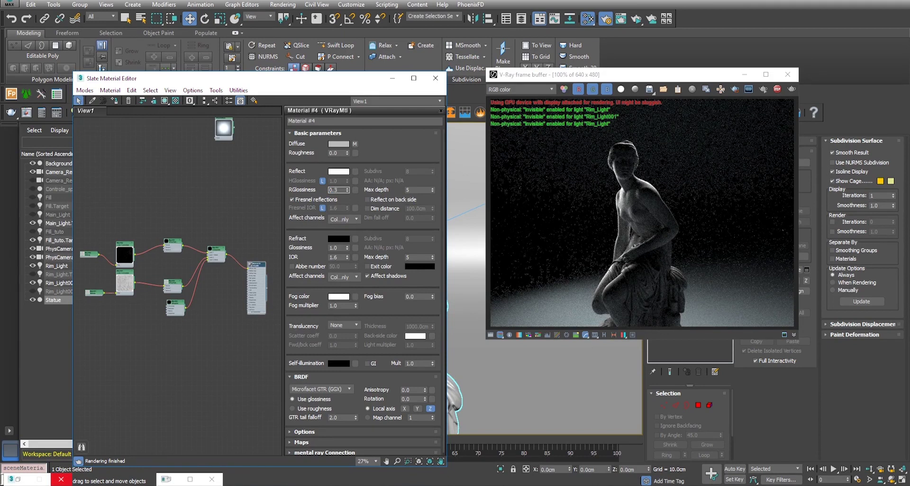
key("Return")
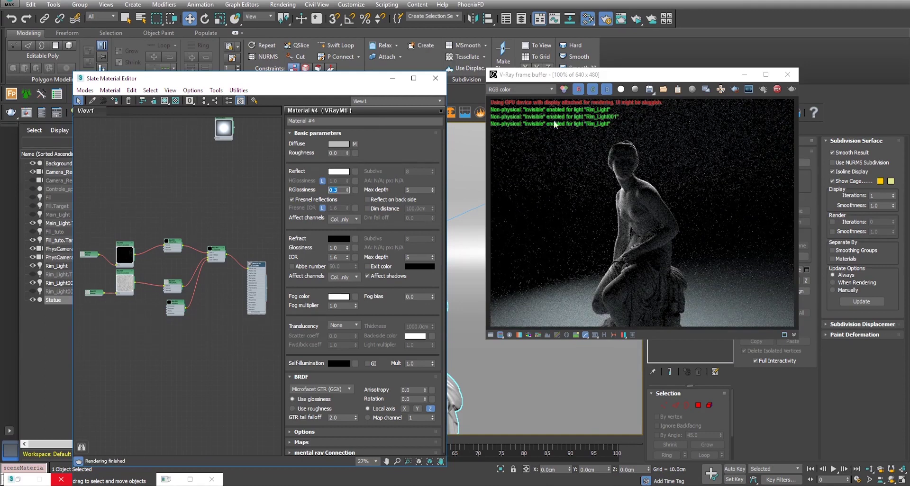
left_click(393, 78)
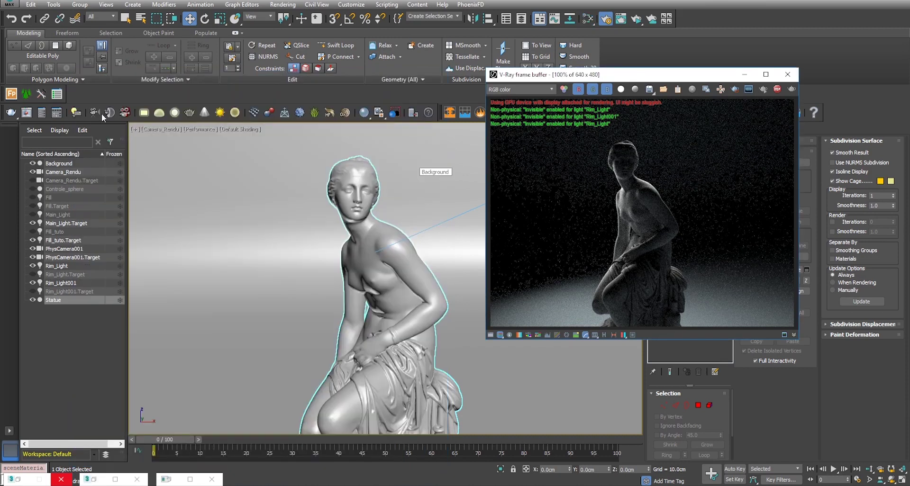
Step: Switch Main_Light and Fill_tuto back on, then stop the interactive render and close its preview
left_click(33, 198)
left_click(33, 198)
left_click(33, 215)
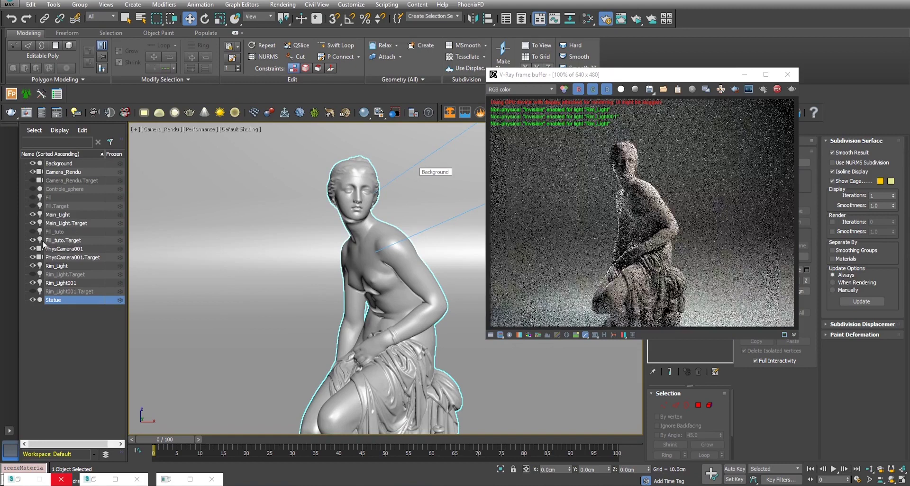
left_click(33, 232)
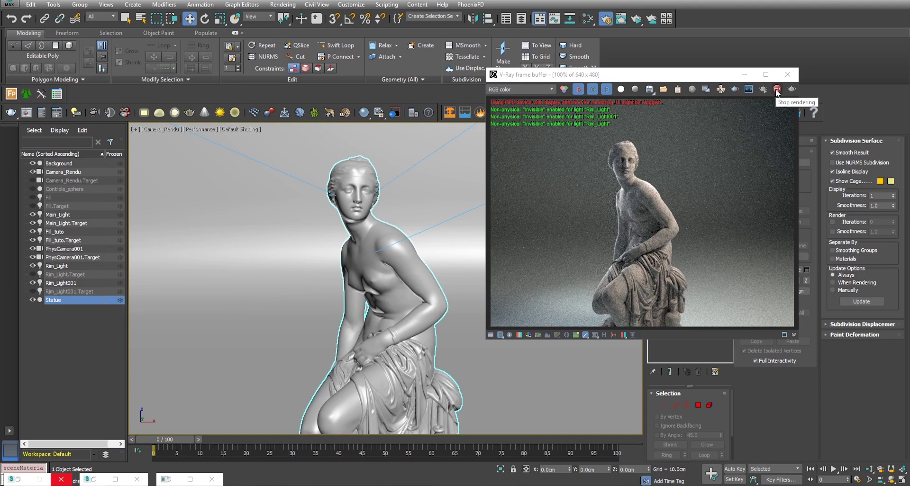
left_click(744, 75)
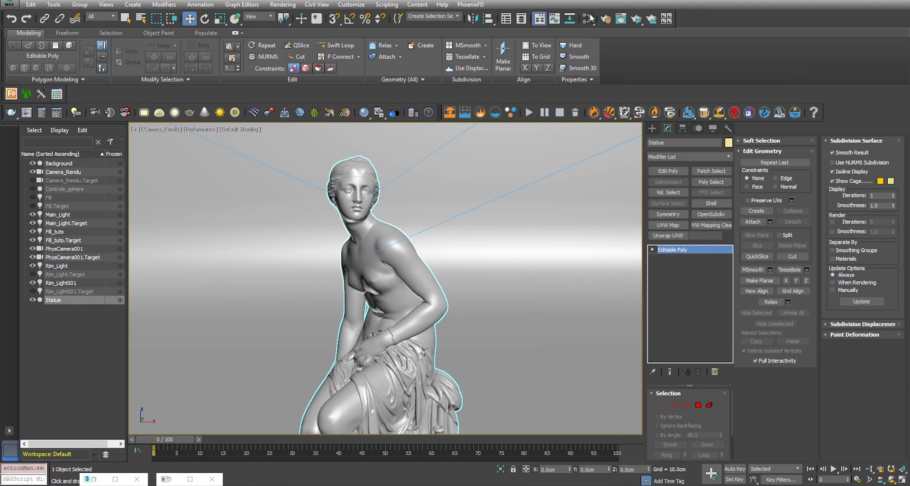
left_click(605, 19)
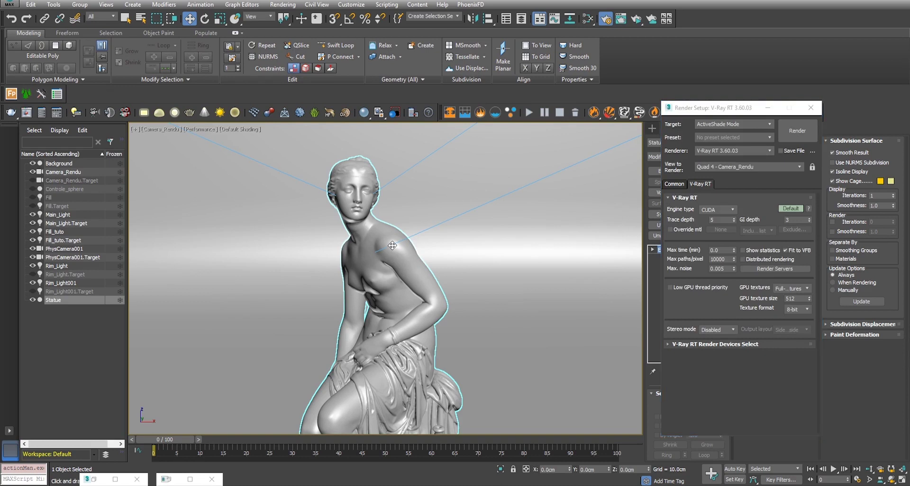
Step: Check the Statue's G-Buffer Object ID in its Object Properties
right_click(390, 243)
left_click(421, 312)
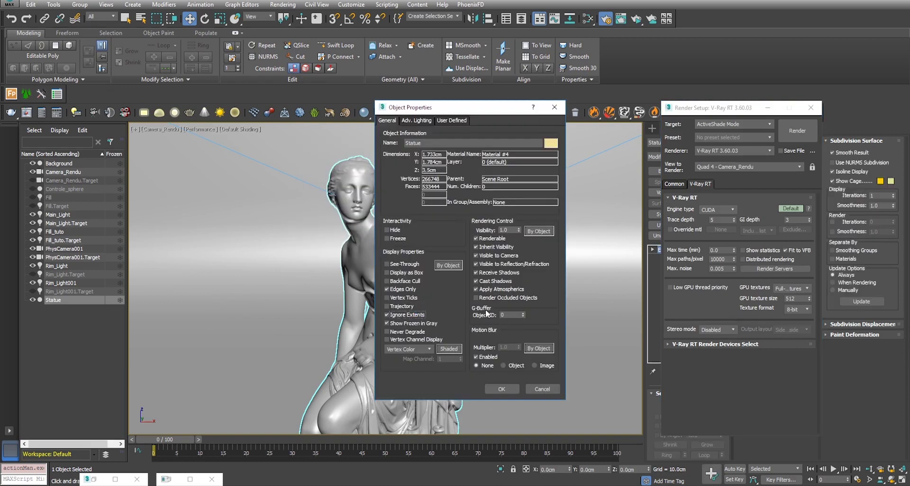
double_click(513, 315)
left_click(502, 389)
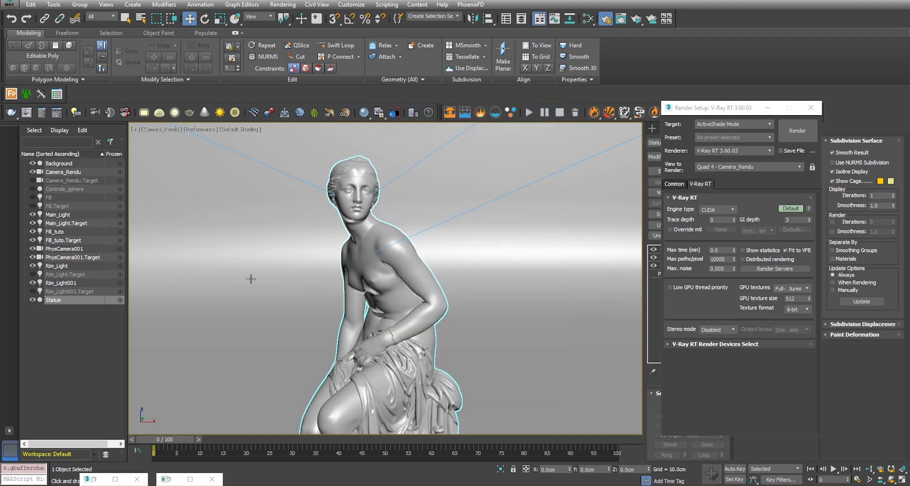
Step: Set the Background object's G-Buffer Object ID to 1
right_click(248, 276)
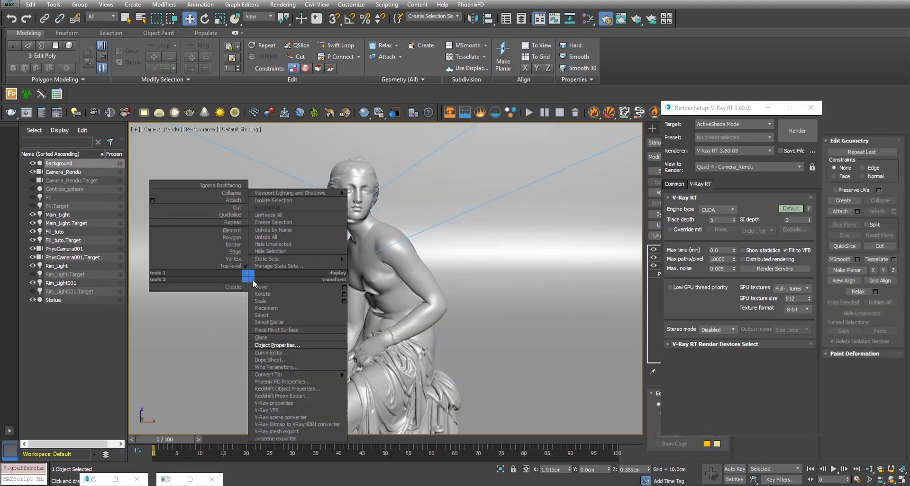
left_click(263, 164)
right_click(278, 283)
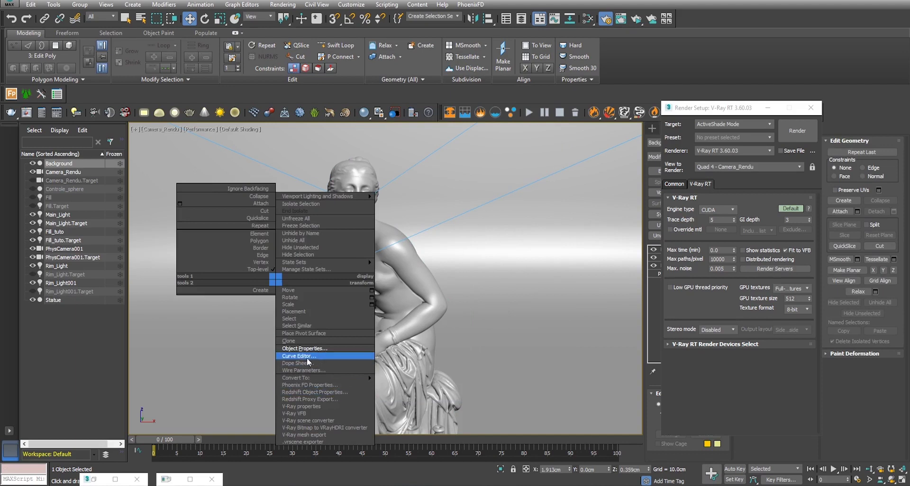
left_click(334, 349)
left_click(510, 315)
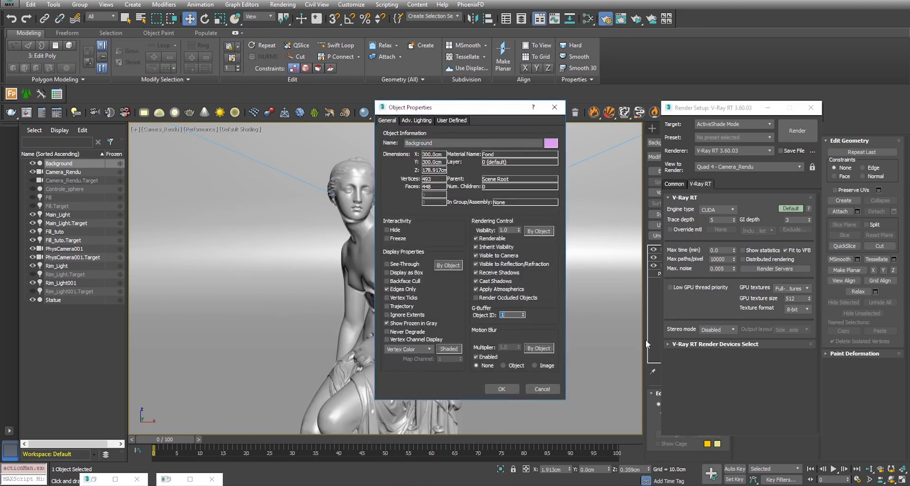
left_click(504, 390)
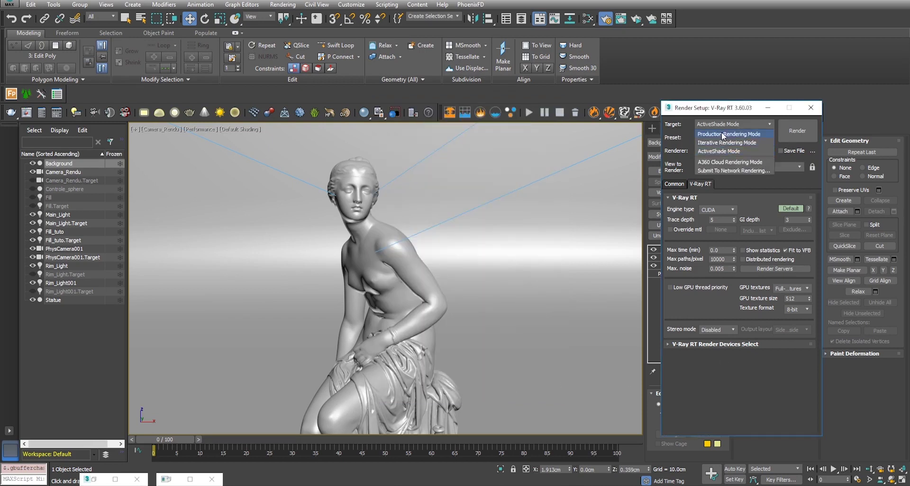
Step: Choose Production Rendering Mode and add MultiMatteElement to the Render Elements list
left_click(739, 134)
left_click(737, 183)
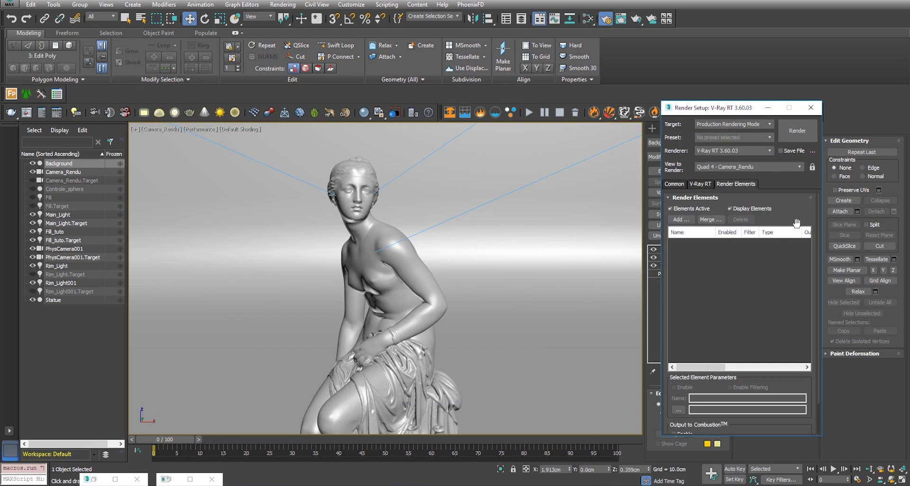
left_click(681, 220)
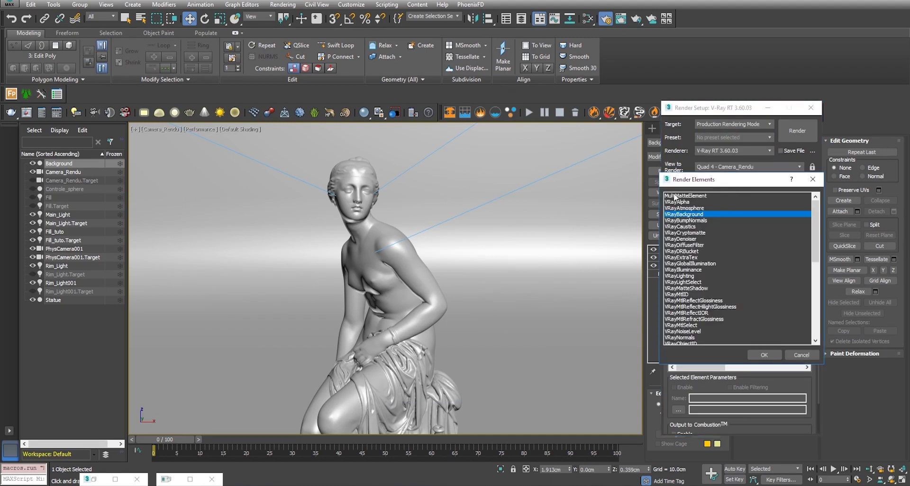
left_click(690, 197)
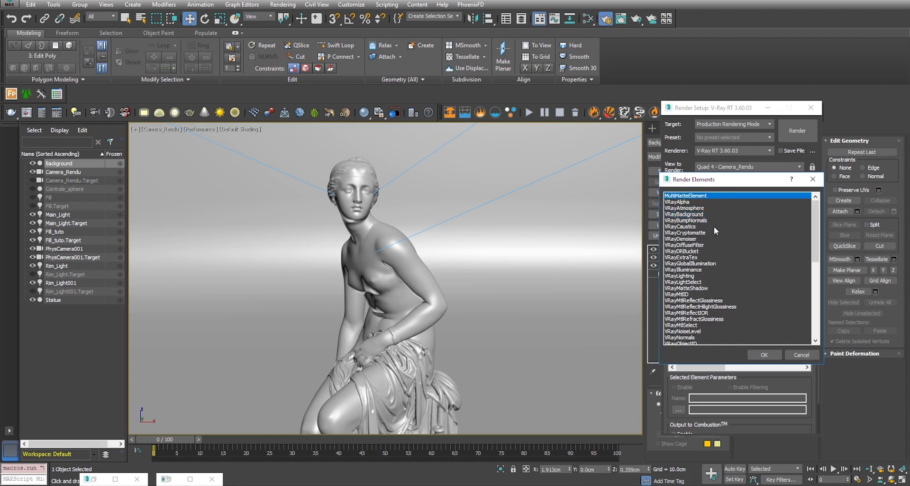
left_click(760, 356)
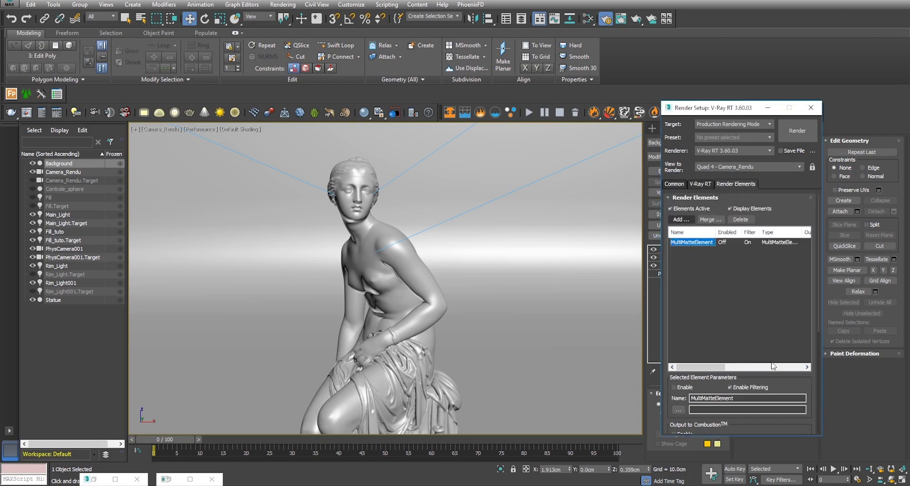
left_click_drag(723, 100, 546, 70)
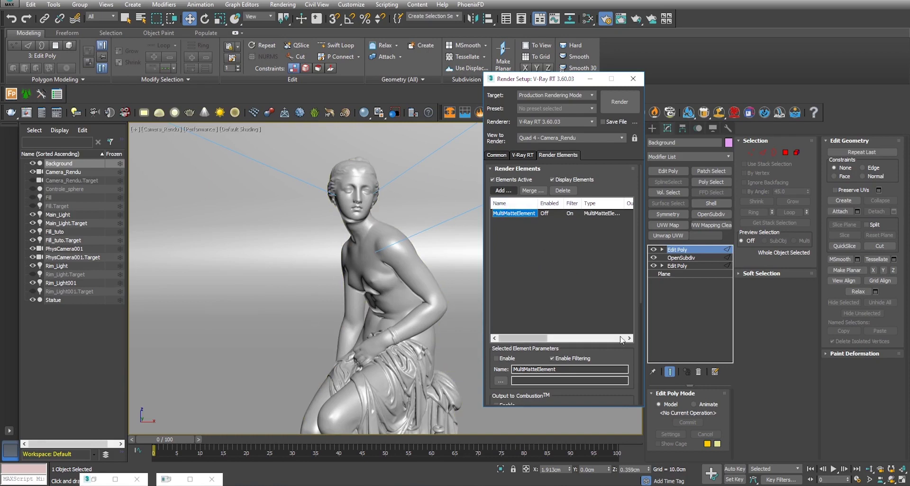
Step: Add a first VRayLightSelect render element
left_click_drag(639, 291, 640, 340)
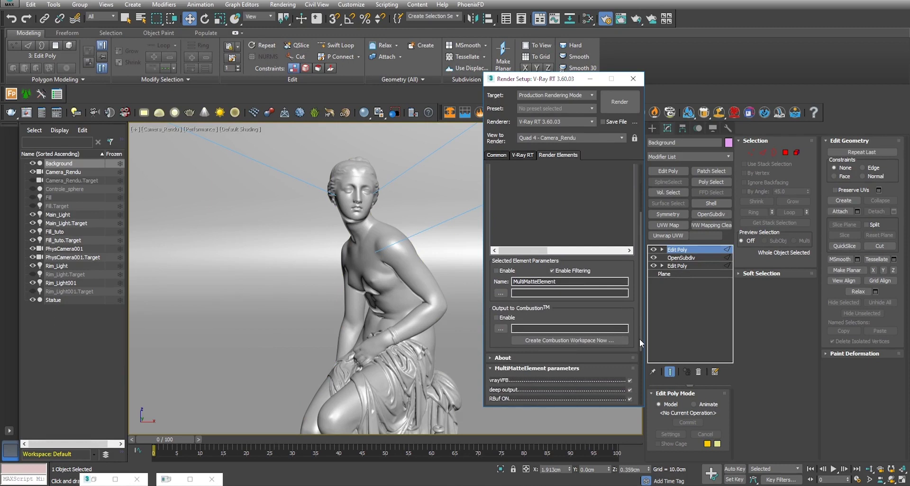
left_click_drag(639, 340, 631, 393)
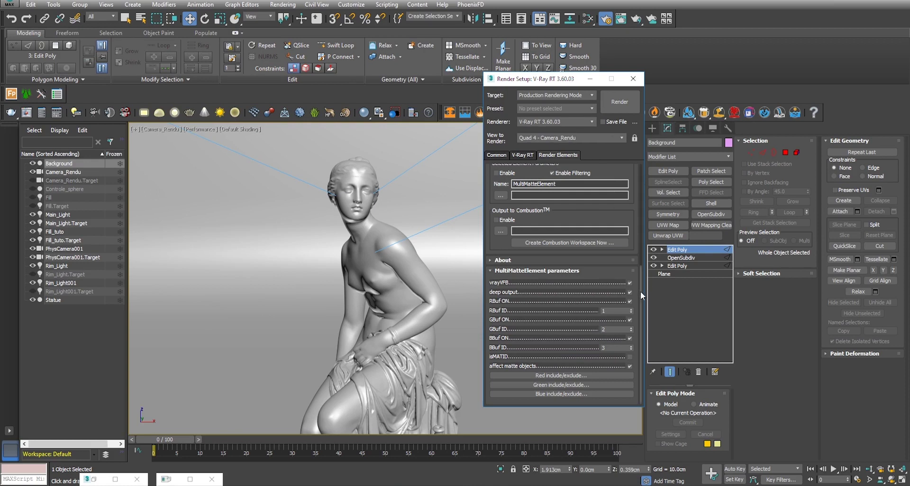
left_click_drag(641, 291, 639, 212)
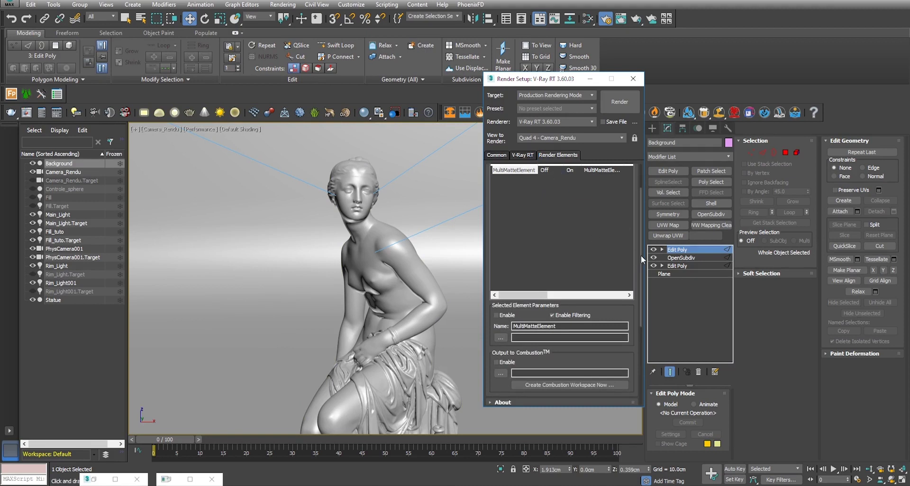
scroll(641, 253, "up", 3)
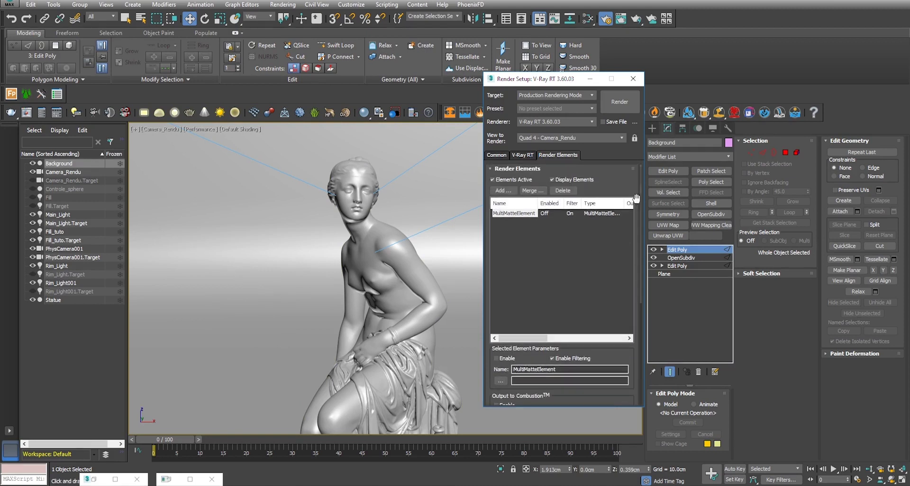
left_click(511, 192)
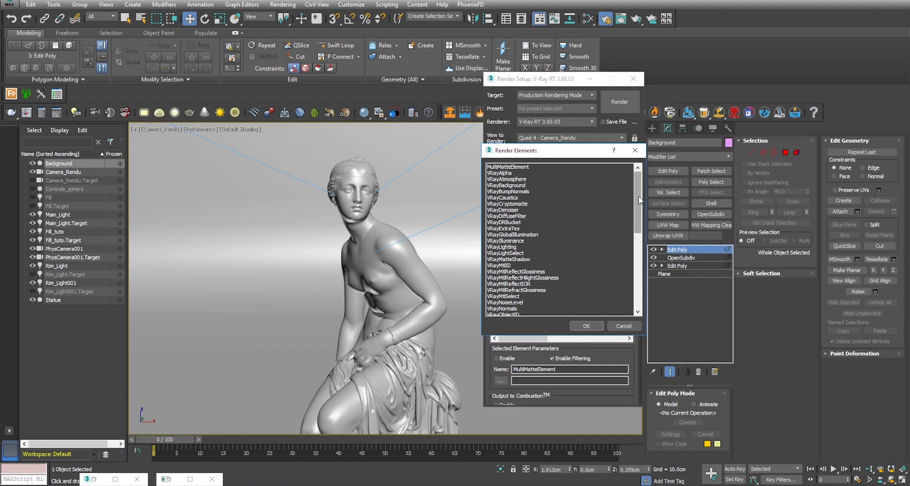
scroll(641, 200, "down", 2)
left_click(519, 228)
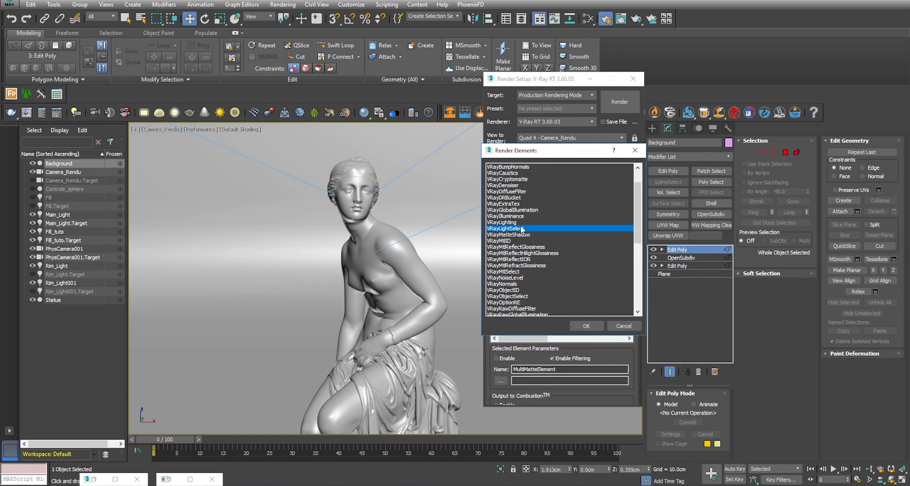
left_click(586, 326)
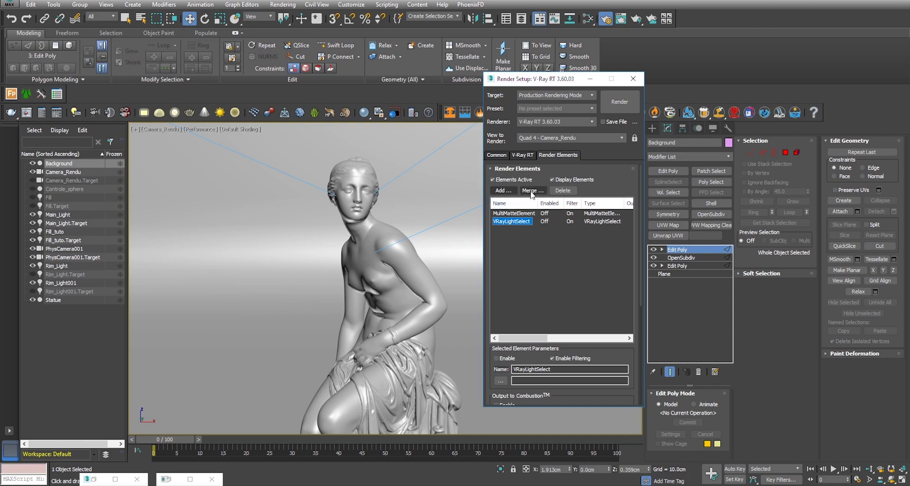
Step: Add two more VRayLightSelect render elements
left_click(500, 190)
left_click(516, 253)
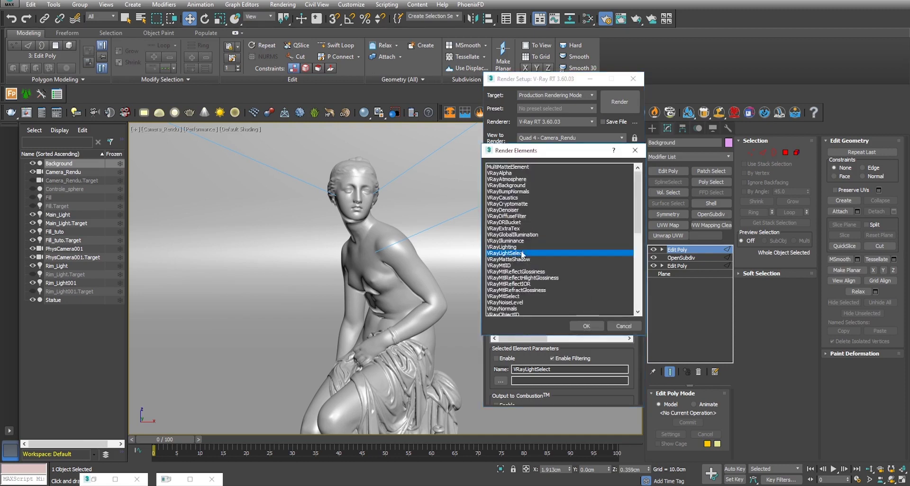
left_click(587, 326)
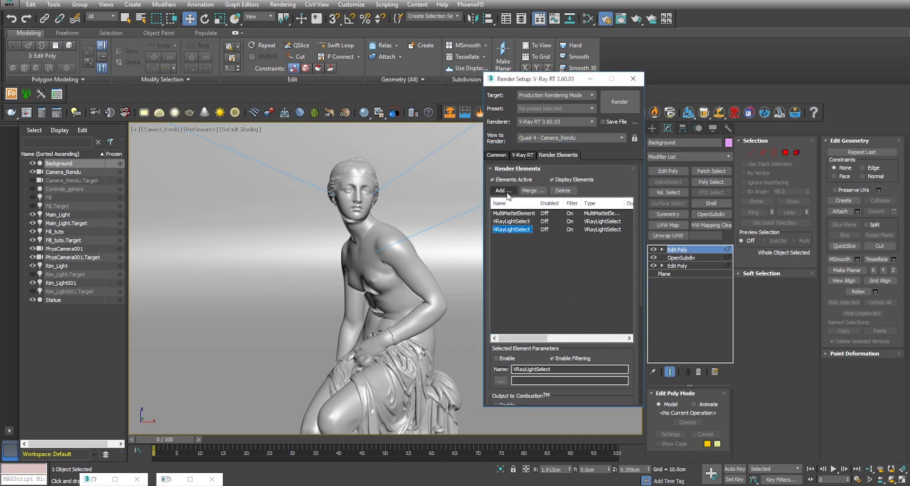
left_click(504, 190)
left_click(507, 253)
left_click(586, 327)
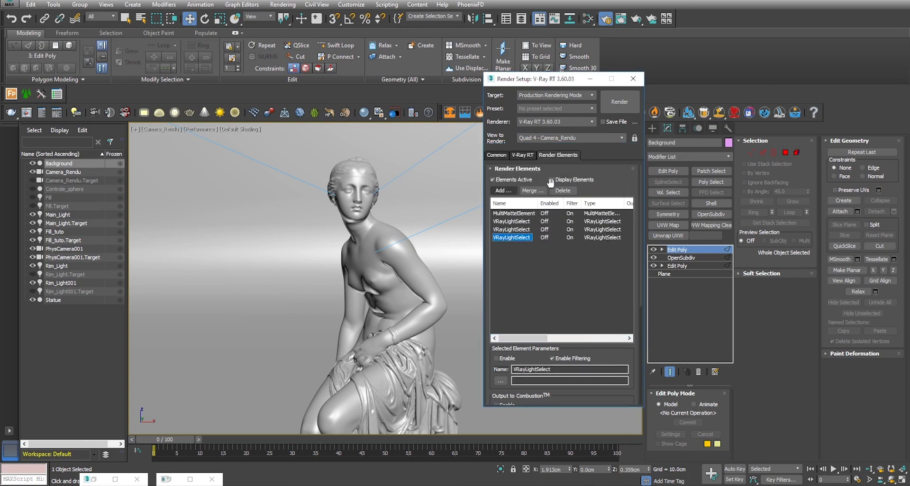
Step: Rename the last light select element to 'VRayLightSelect Main'
left_click(554, 369)
type("ma")
key("BackSpace")
type("Main")
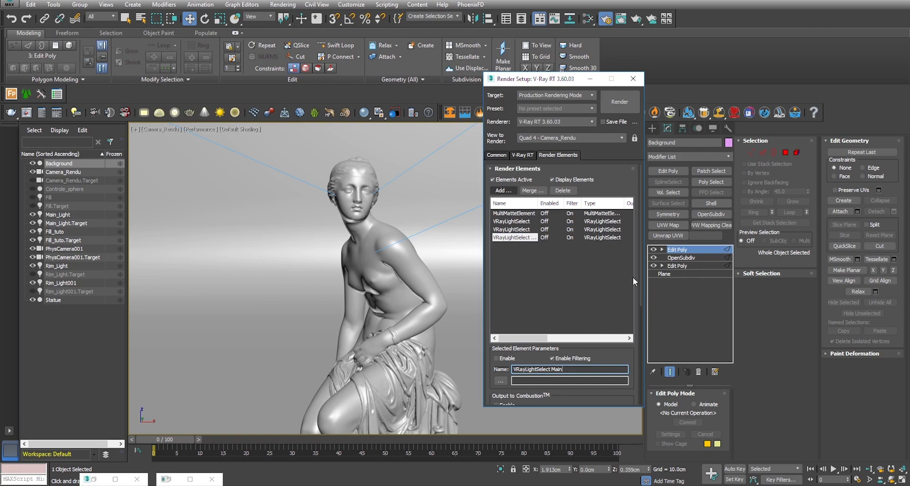
left_click_drag(641, 274, 646, 352)
left_click(616, 332)
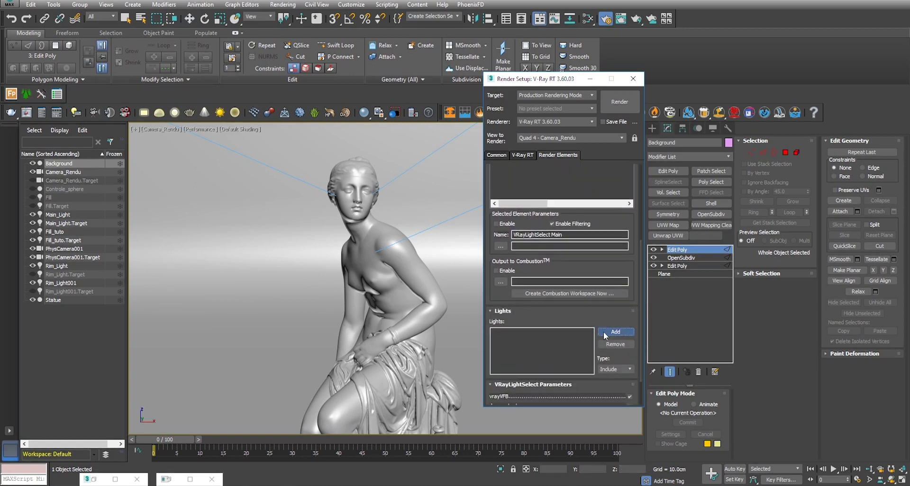
Step: Assign Main_Light to the first light select element and widen the element name column
left_click(58, 214)
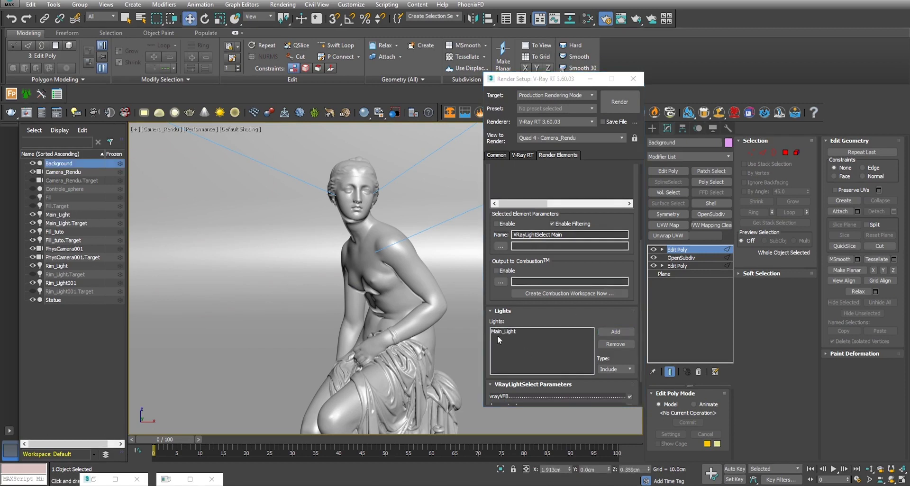
left_click_drag(639, 257, 638, 199)
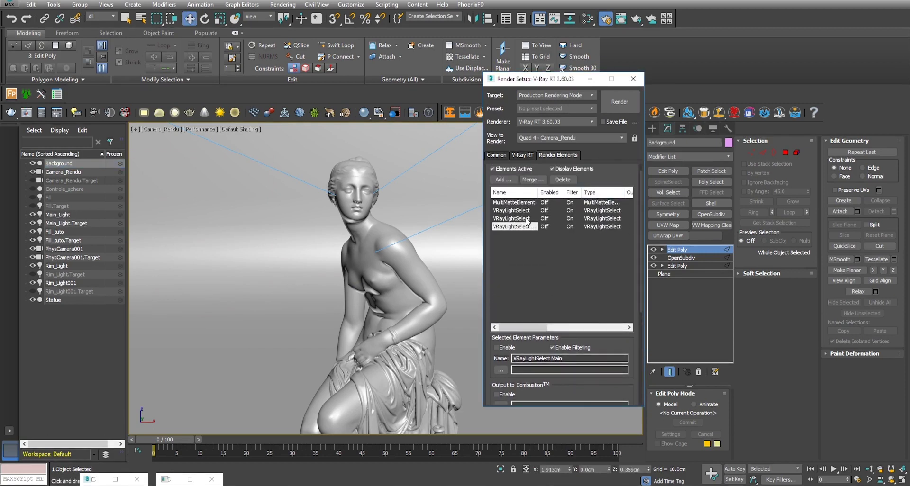
left_click_drag(536, 194, 566, 194)
Step: Rename the second light select element to VRayLightSelectFill and add Fill_tuto as its light
left_click(512, 218)
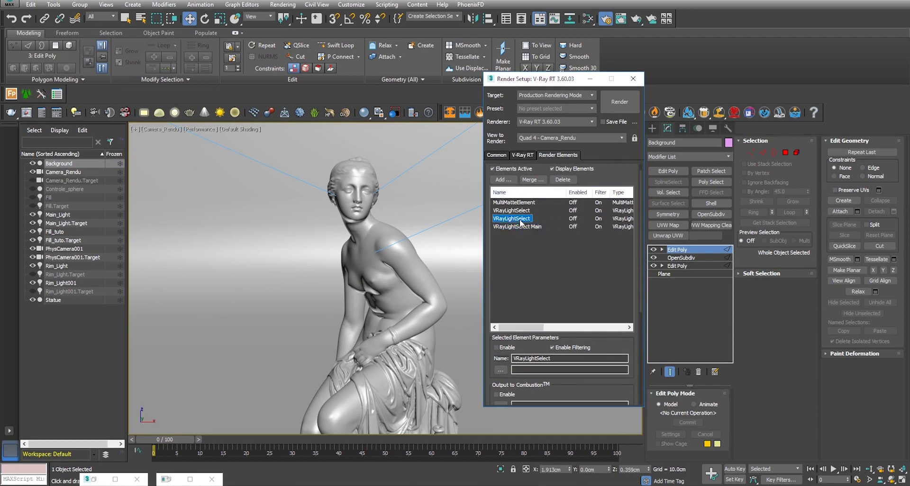
left_click(557, 358)
type("Fill")
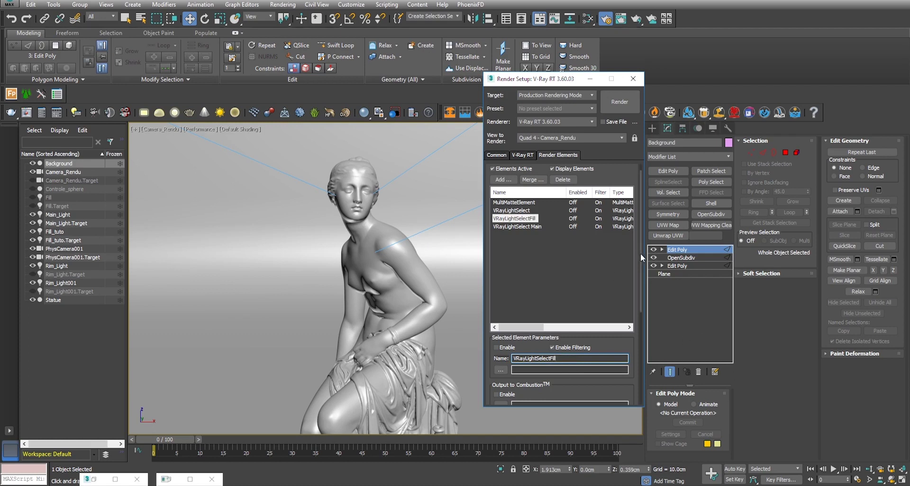
left_click_drag(641, 253, 641, 337)
left_click(615, 292)
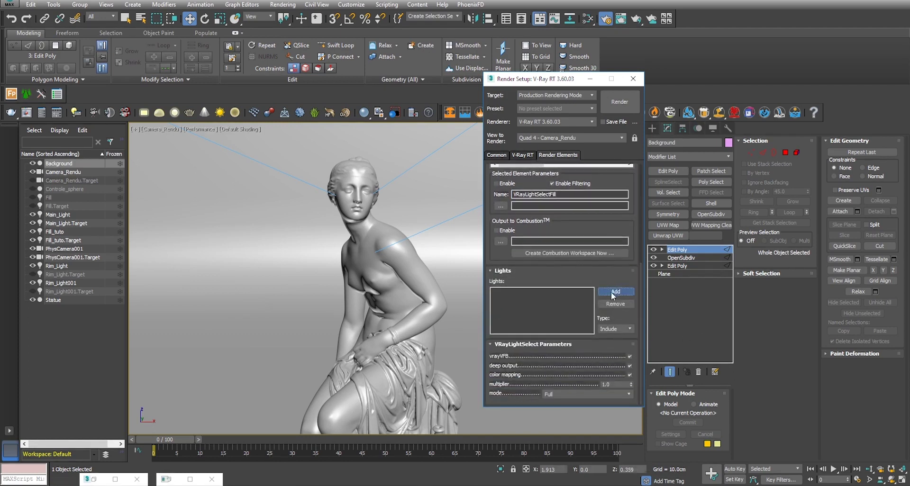
left_click(53, 232)
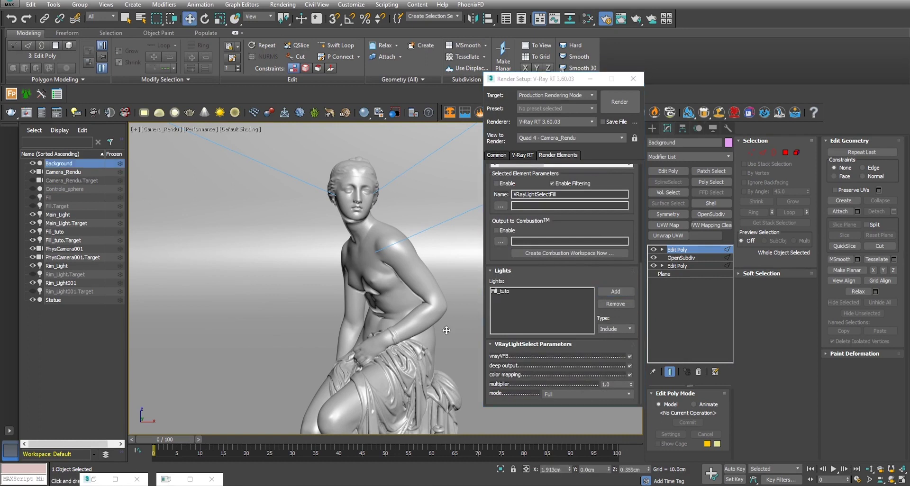
left_click_drag(639, 328, 634, 223)
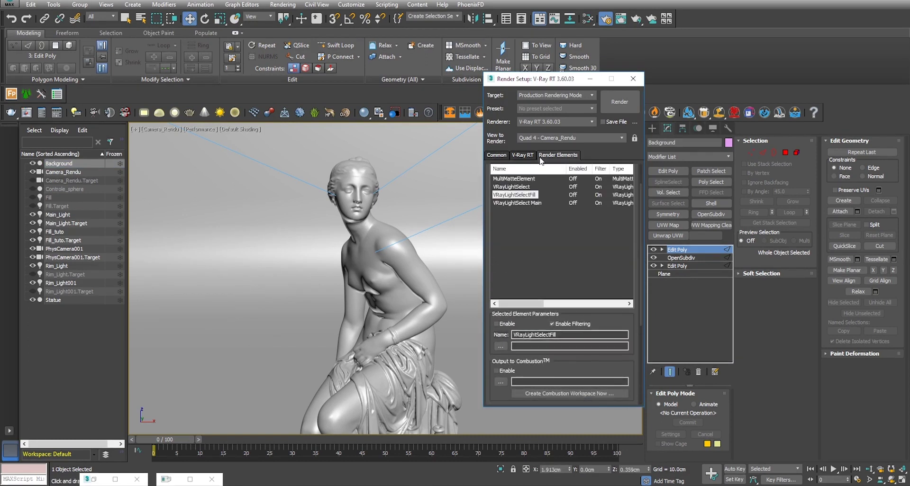
left_click(516, 187)
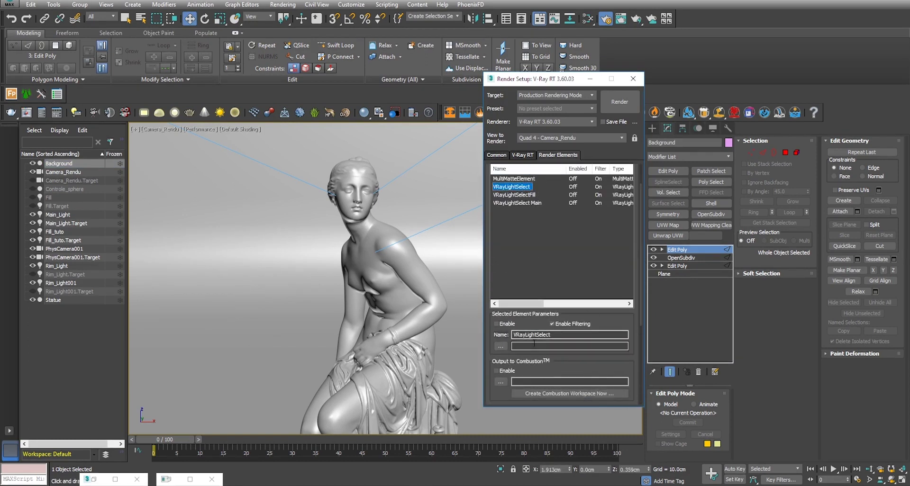
Step: Rename the last light select element to VRayLightSelectRim and add Rim_Light and Rim_Light001
left_click(588, 334)
type("Rim")
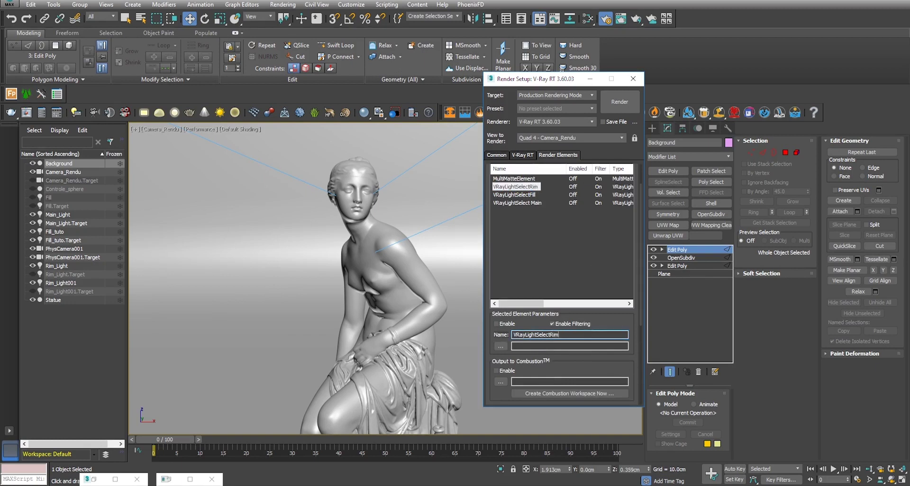
left_click_drag(641, 264, 639, 338)
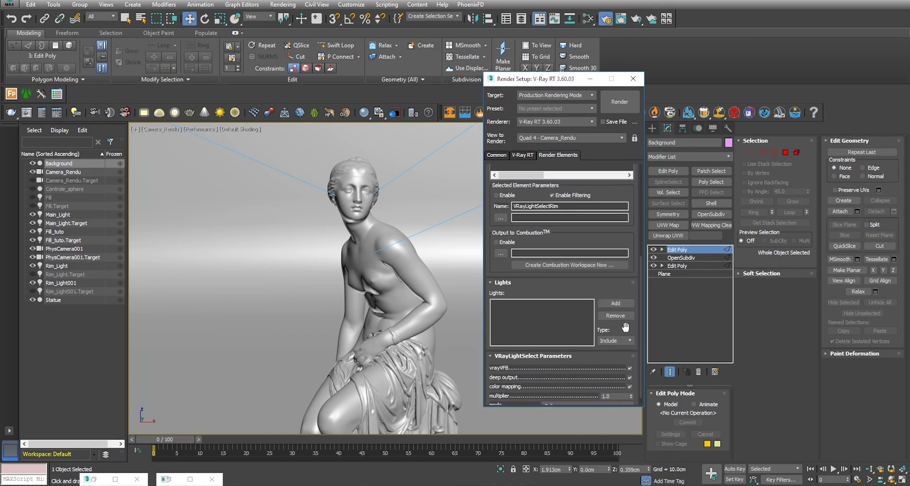
left_click(613, 303)
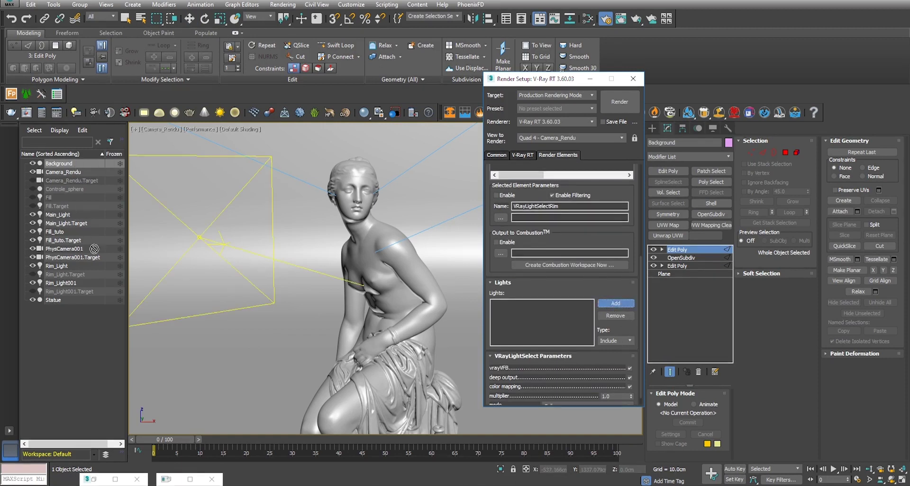
left_click(56, 266)
left_click(616, 304)
left_click(61, 283)
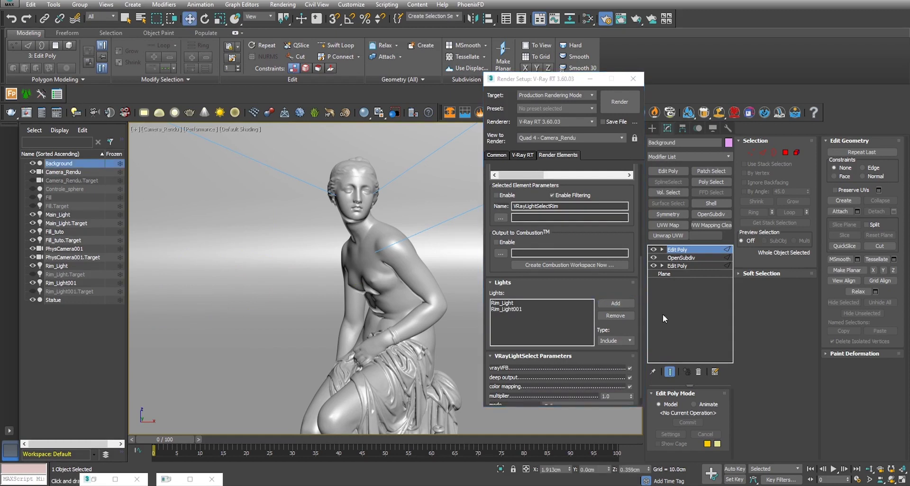
left_click_drag(642, 318, 634, 229)
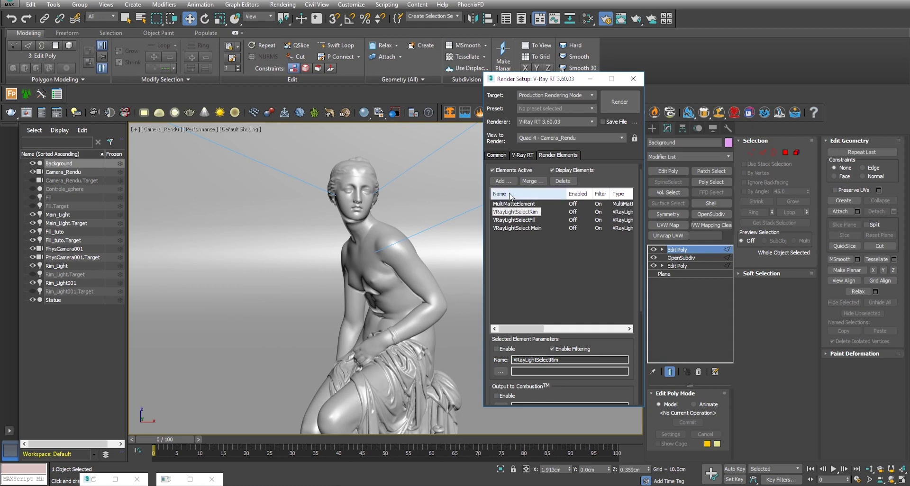
Step: Add a VRayUnclampedColor element from the render element type list
left_click(503, 181)
left_click_drag(636, 201, 639, 246)
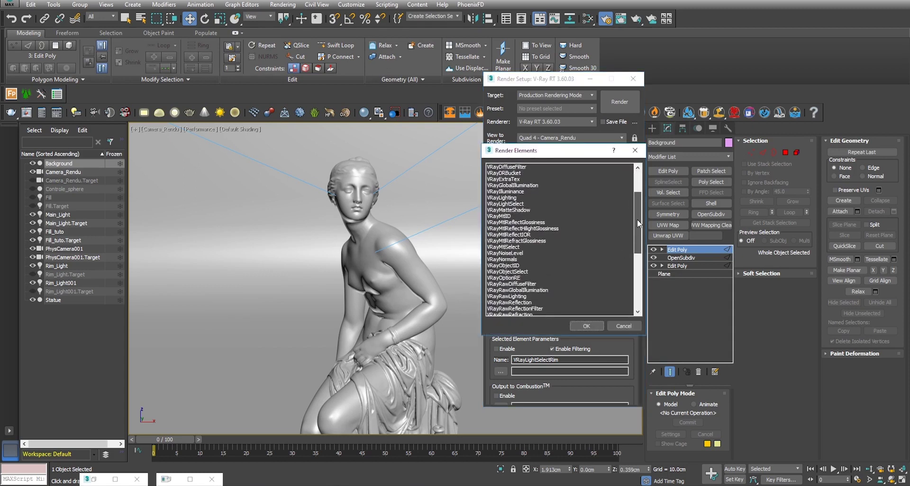
left_click_drag(638, 246, 636, 226)
scroll(544, 256, "down", 1)
scroll(550, 265, "down", 1)
scroll(555, 285, "down", 1)
scroll(559, 286, "down", 2)
scroll(562, 282, "down", 1)
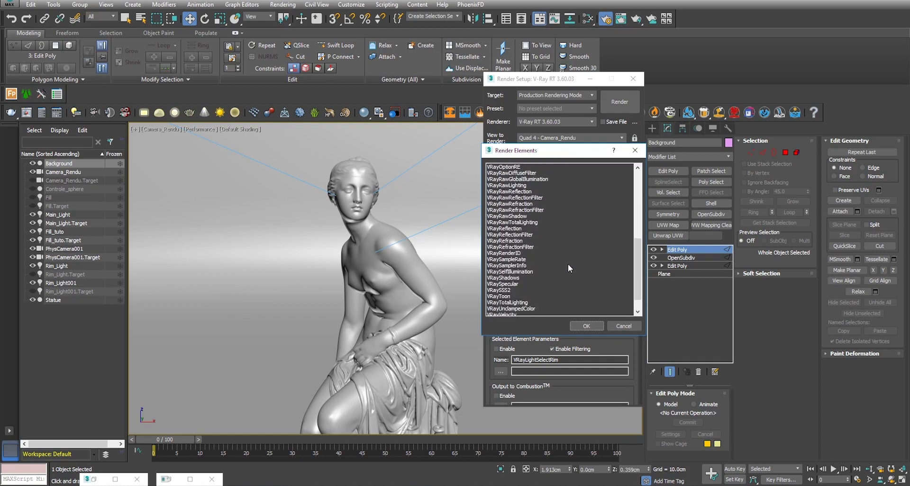
left_click_drag(635, 249, 640, 274)
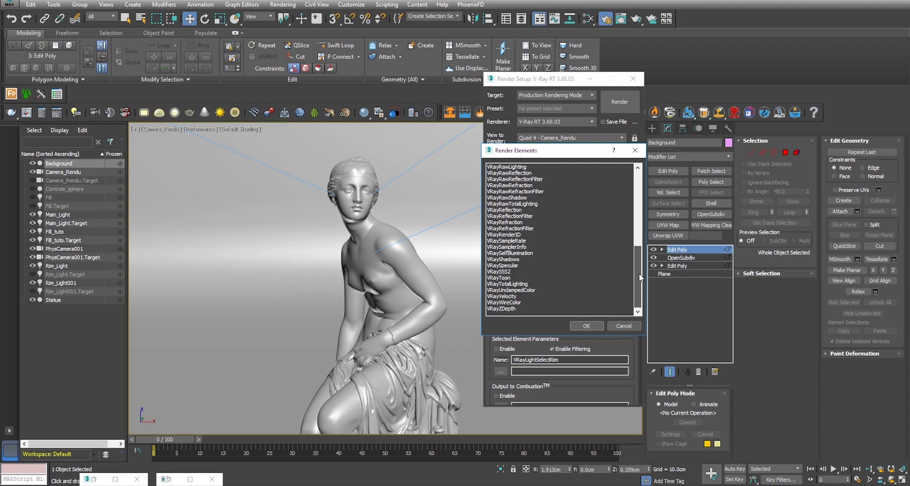
left_click(511, 291)
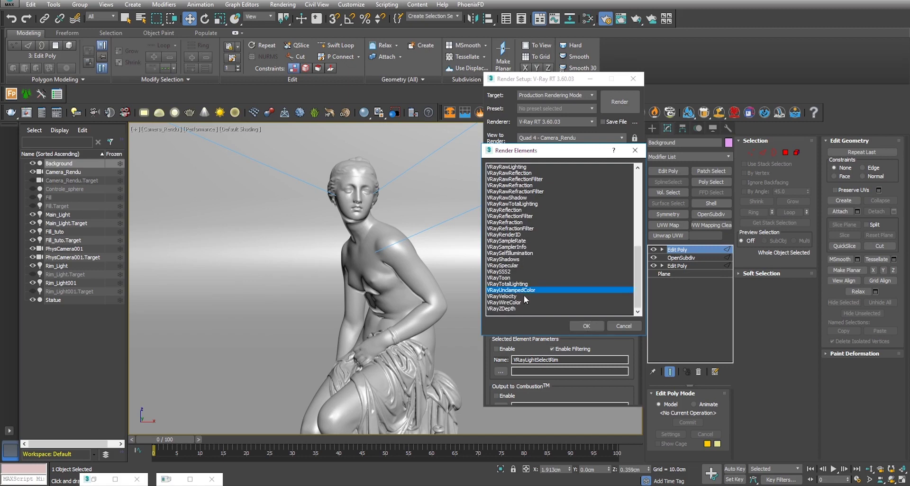
left_click(586, 327)
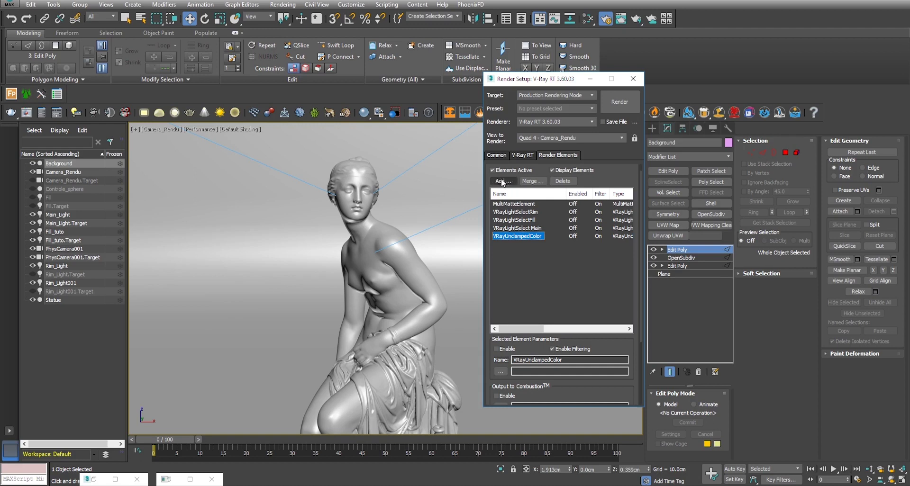
Step: Add VRayObjectID and VRayDiffuseFilter render elements
left_click(503, 182)
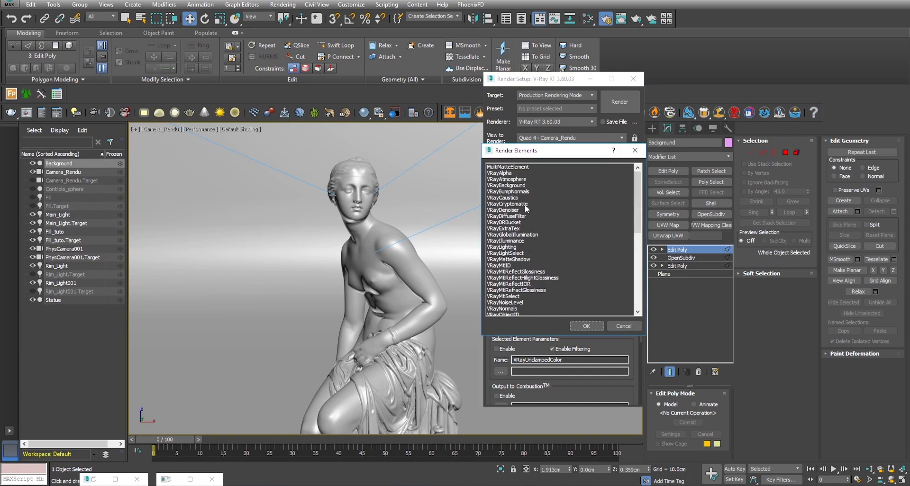
scroll(640, 233, "down", 2)
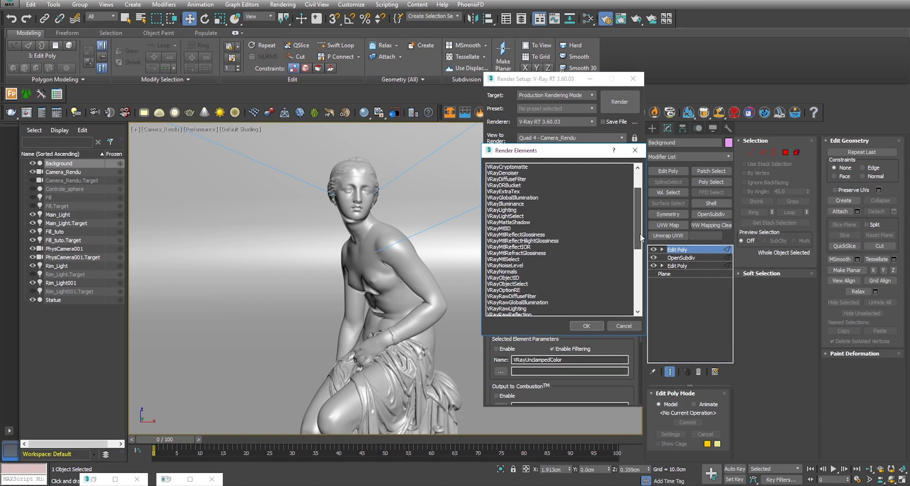
left_click(508, 278)
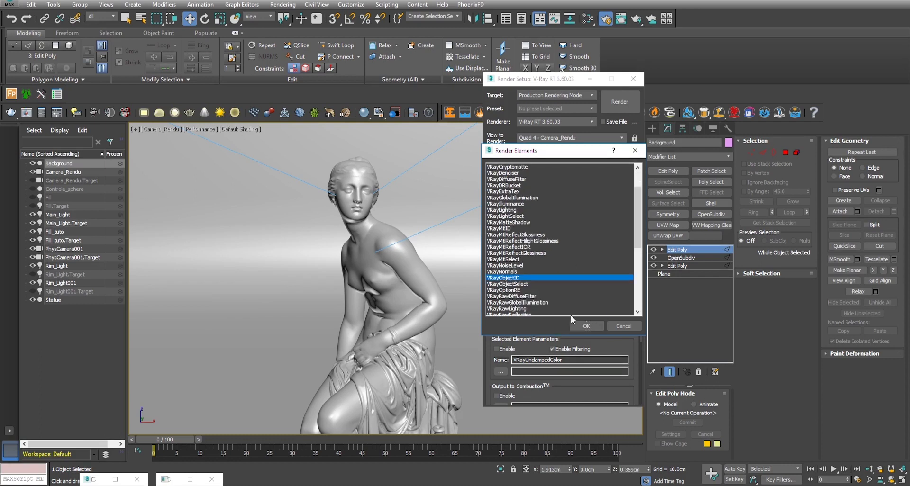
left_click(586, 327)
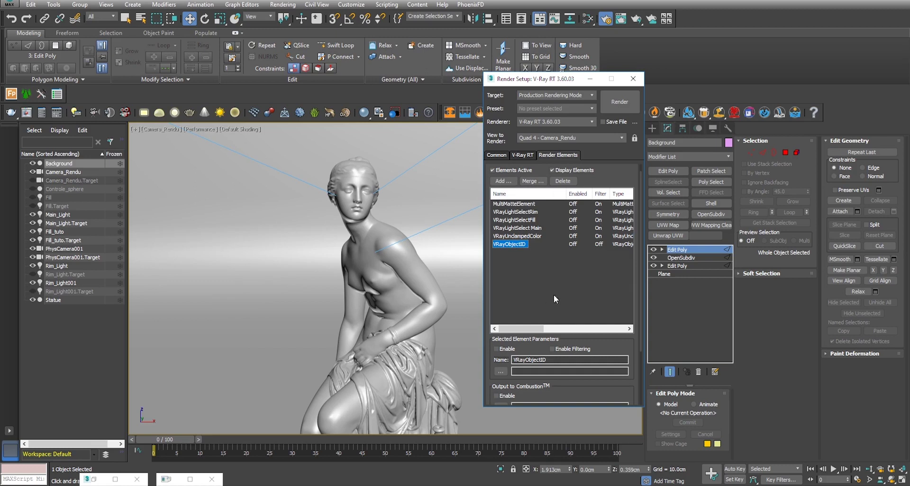
left_click(500, 181)
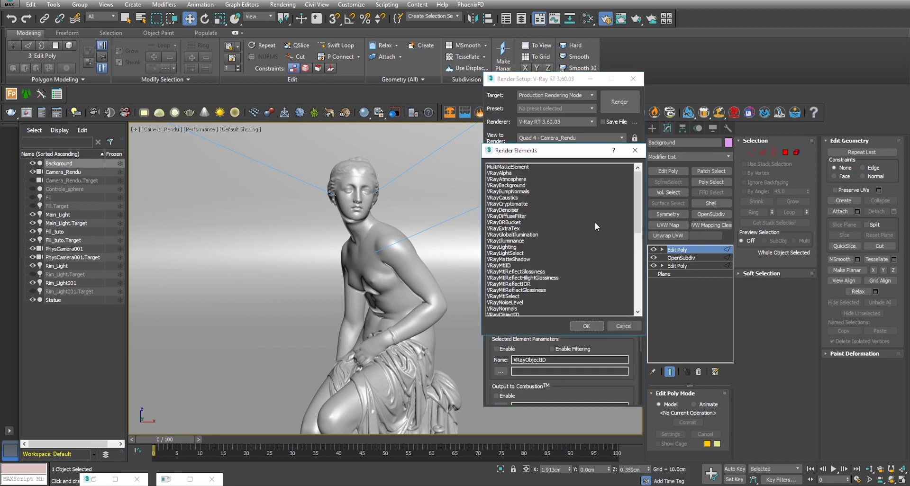
left_click(626, 216)
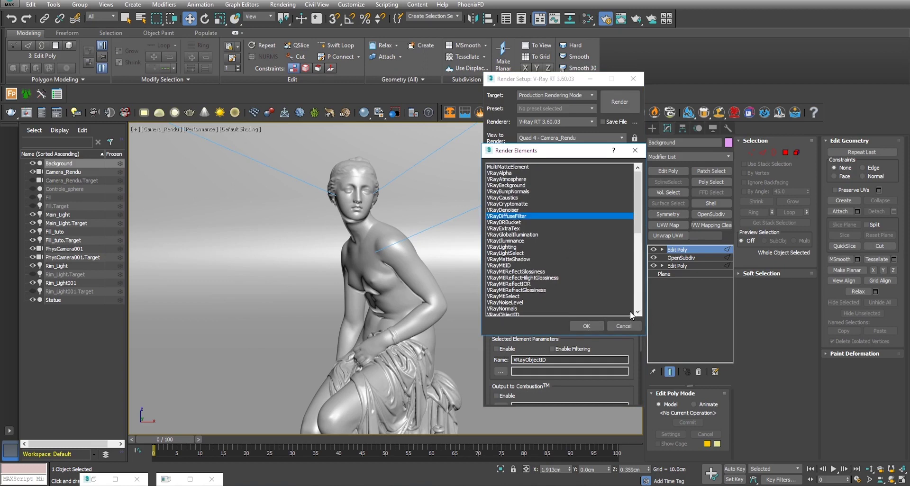
left_click(588, 326)
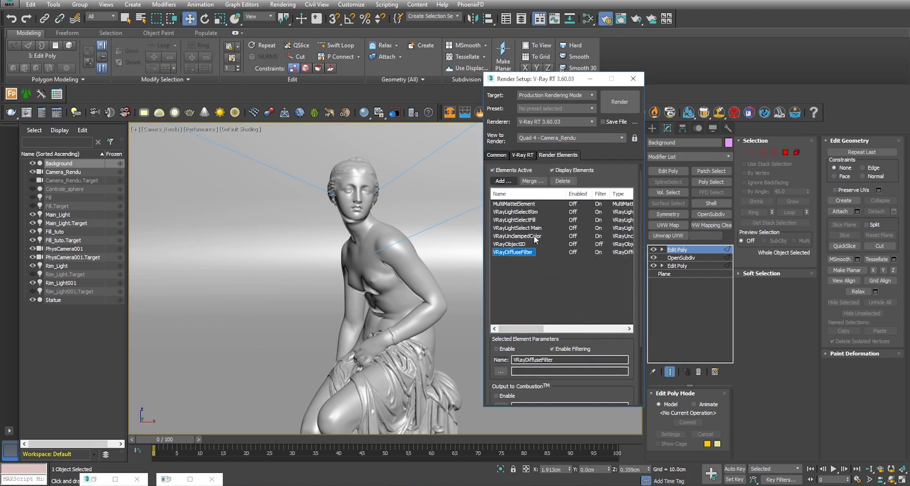
Step: Add a VRaySpecular render element
left_click(502, 182)
scroll(548, 247, "down", 4)
scroll(550, 247, "down", 5)
scroll(554, 255, "down", 3)
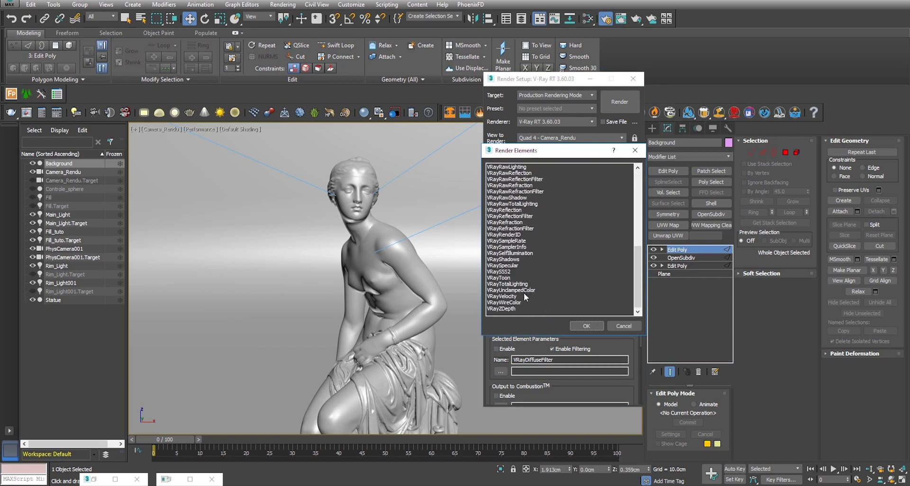
left_click(511, 265)
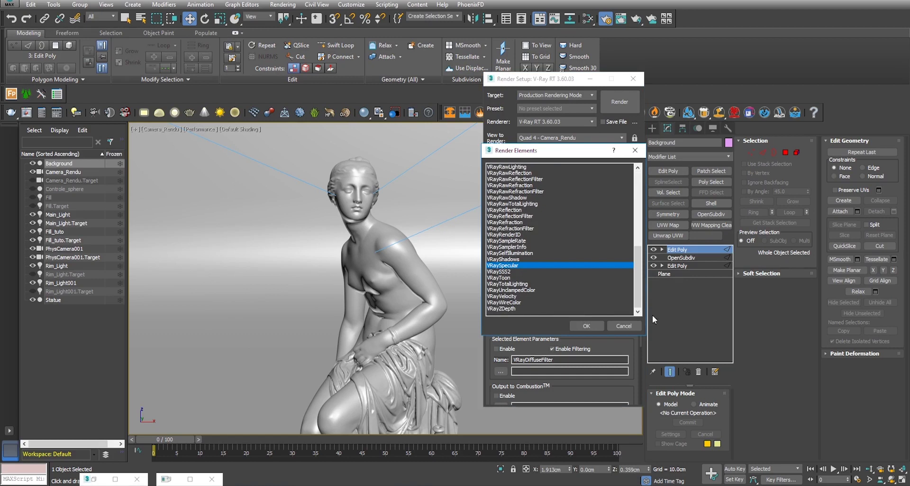
left_click(586, 326)
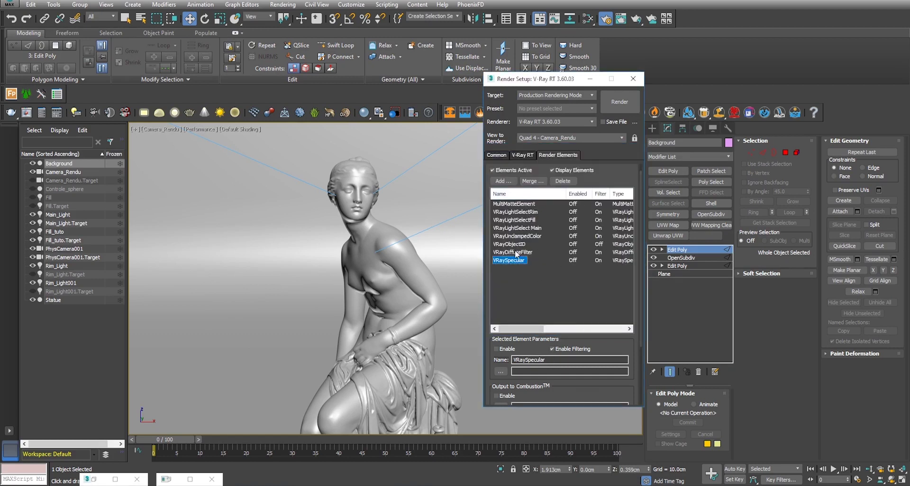
left_click(503, 181)
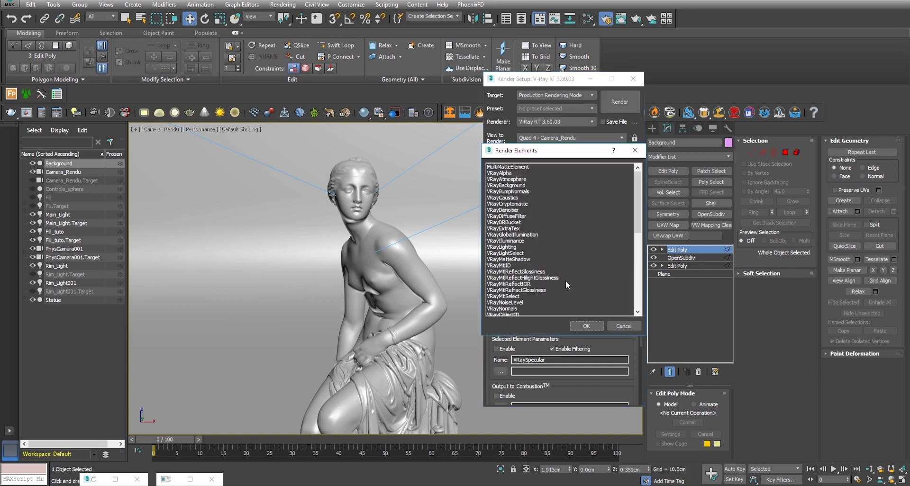
Step: Close the element picker without adding anything and display the V-Ray RT renderer settings
left_click_drag(637, 221, 631, 294)
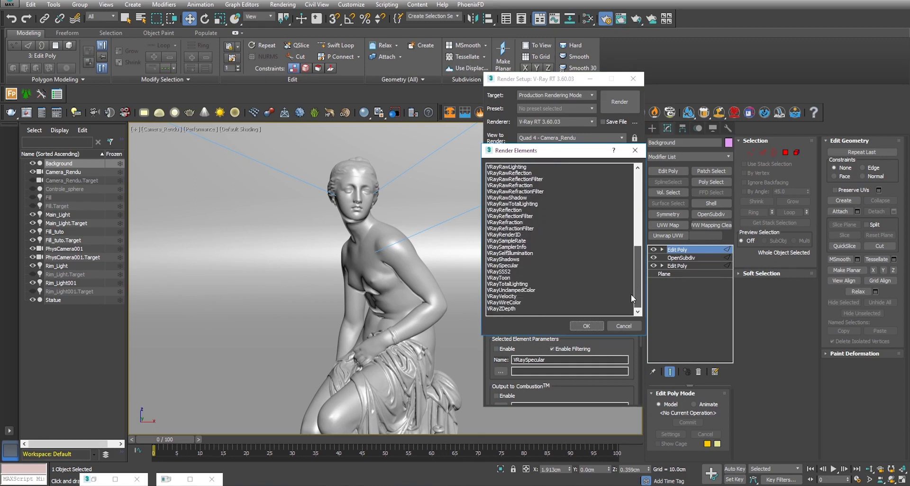
left_click_drag(630, 294, 627, 249)
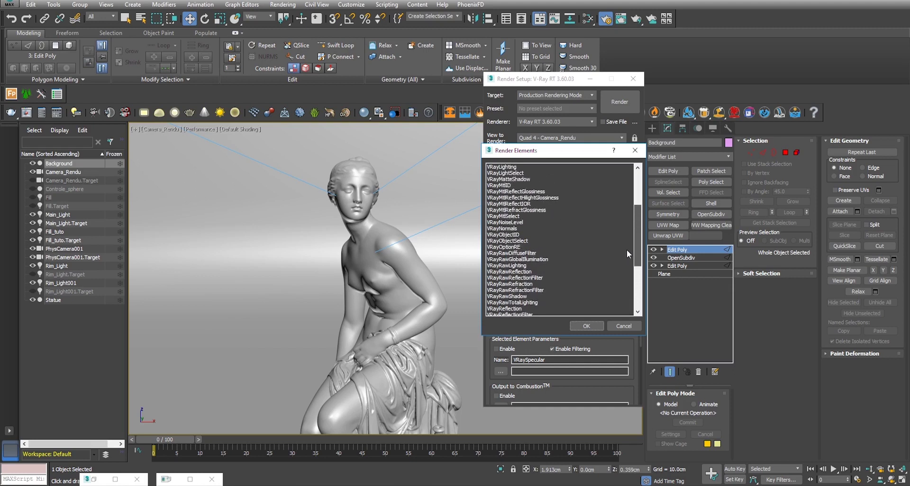
left_click_drag(627, 250, 623, 217)
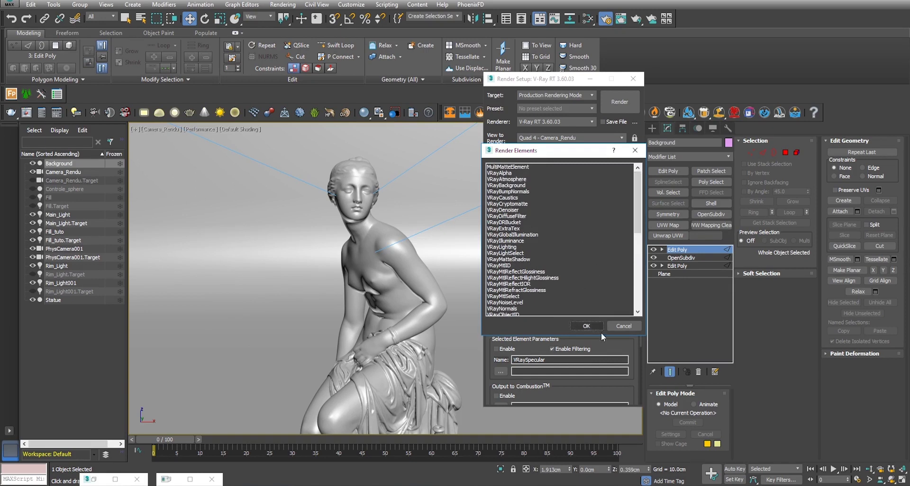
left_click(590, 326)
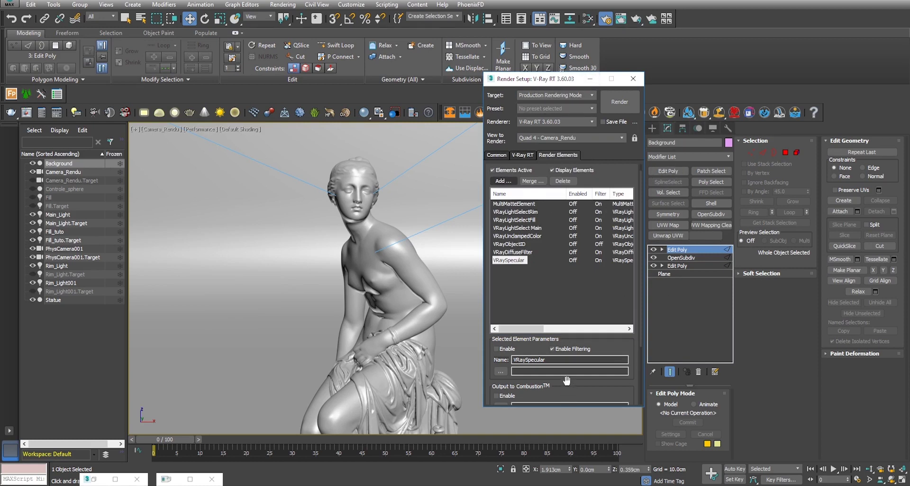
left_click(522, 156)
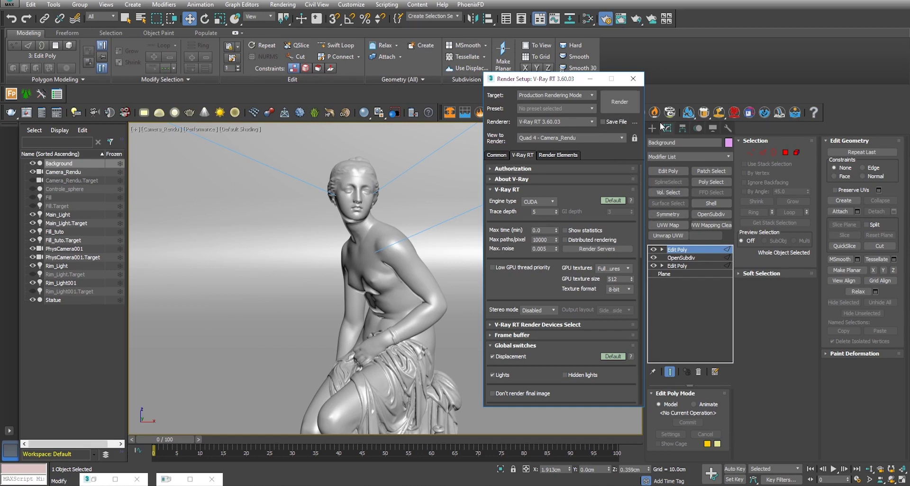
Step: Scroll through the remaining V-Ray RT render settings in 3ds Max before moving to After Effects
mouse_move(641, 195)
left_mouse_down()
mouse_move(632, 352)
mouse_move(636, 146)
left_mouse_up()
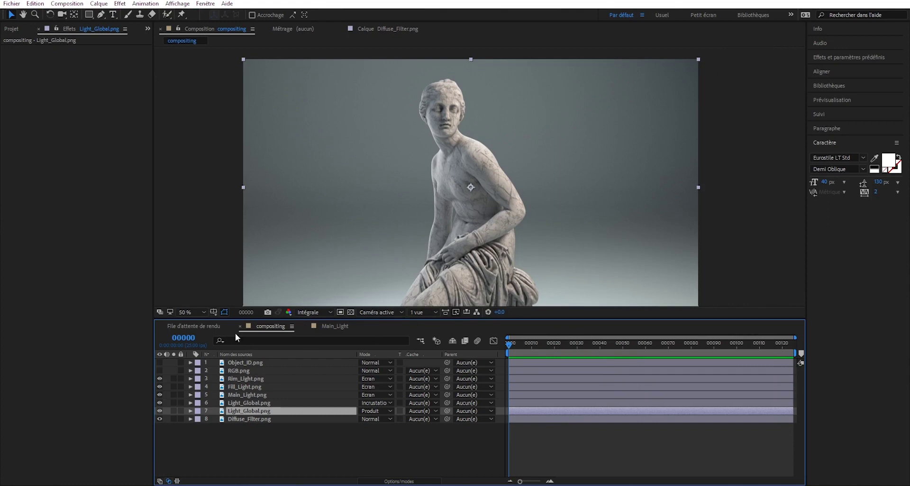
Step: Solo Diffuse_Filter and switch off its Luminosité et contraste effect
left_click(13, 28)
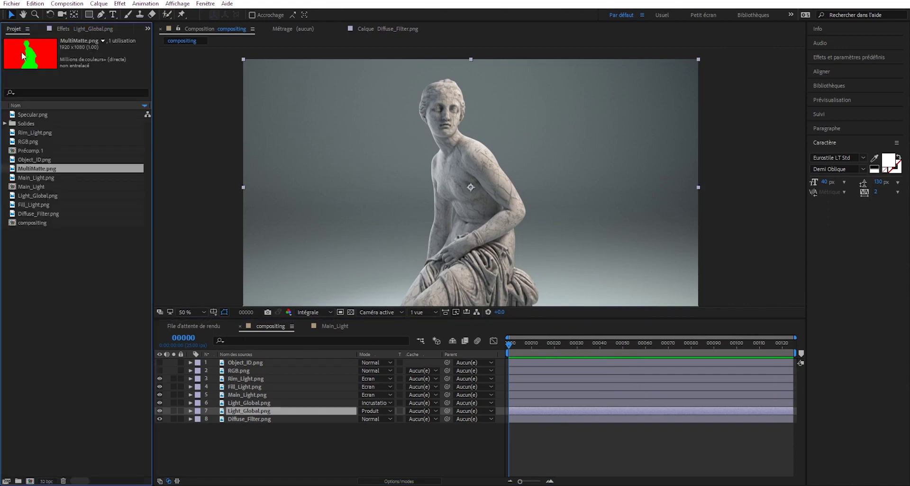
left_click(330, 326)
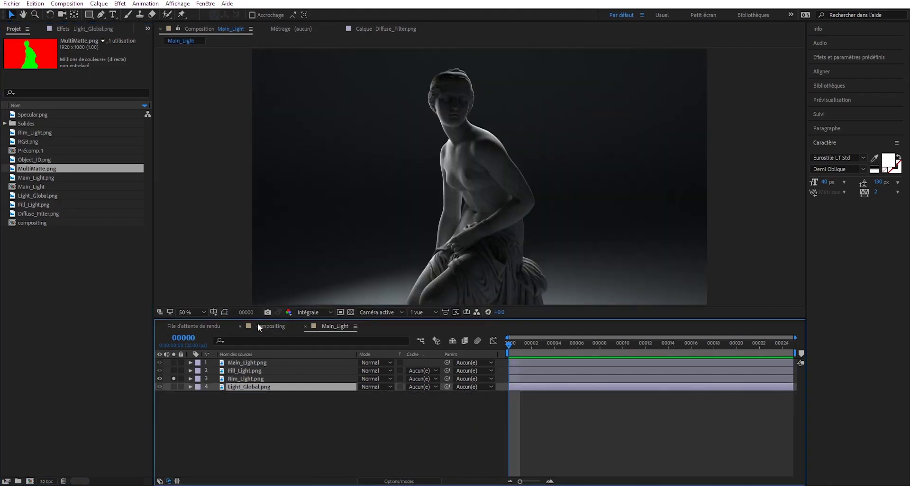
left_click(259, 326)
left_click(173, 419)
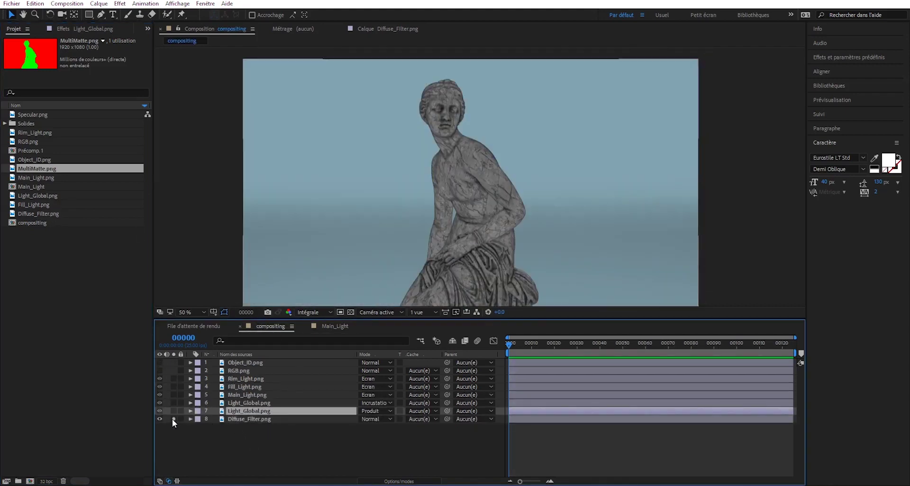
left_click(85, 30)
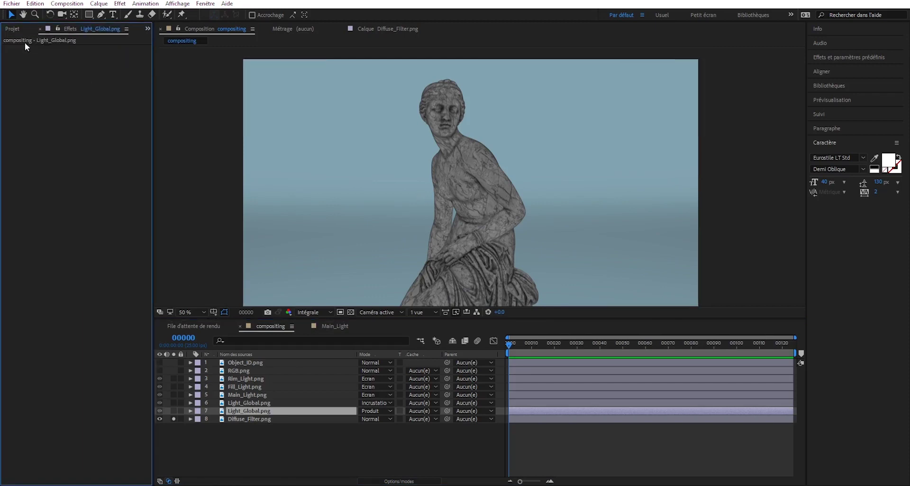
left_click(247, 419)
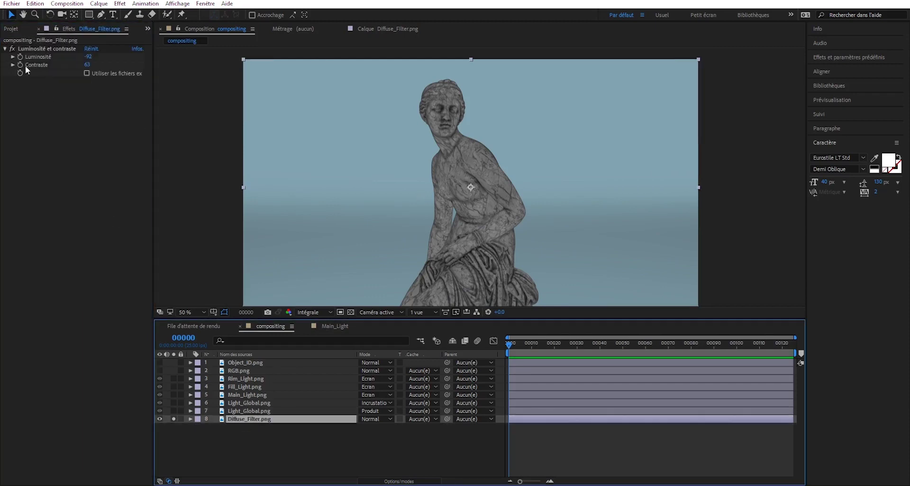
left_click(12, 49)
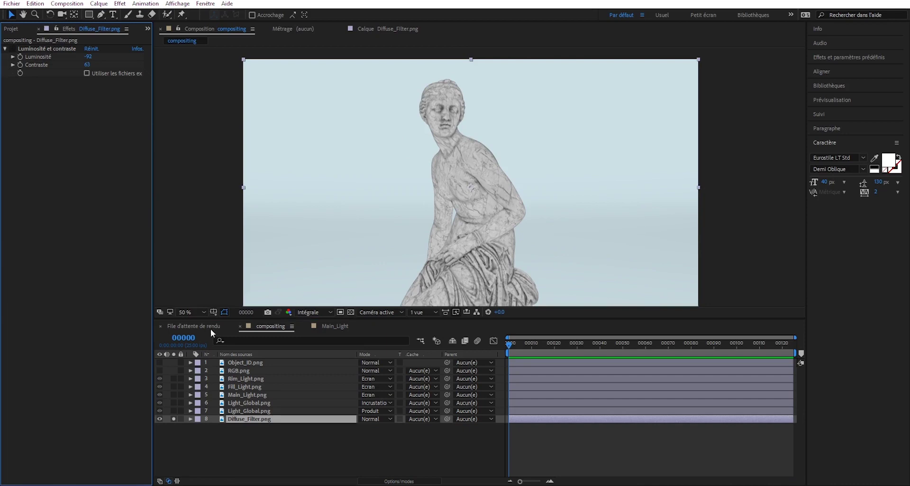
Step: Unsolo Diffuse_Filter and hide Rim_Light, Fill_Light and Main_Light, leaving layer 7 Light_Global visible
left_click(173, 419)
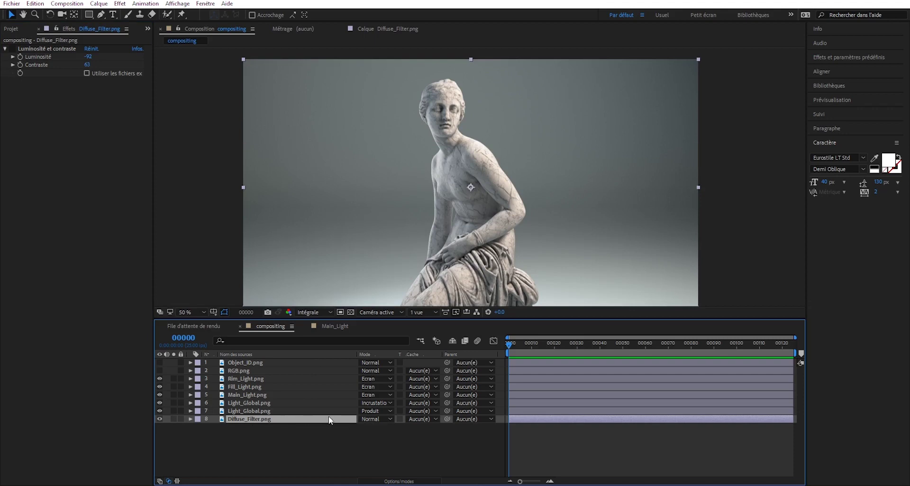
left_click(160, 379)
left_click_drag(159, 389, 159, 411)
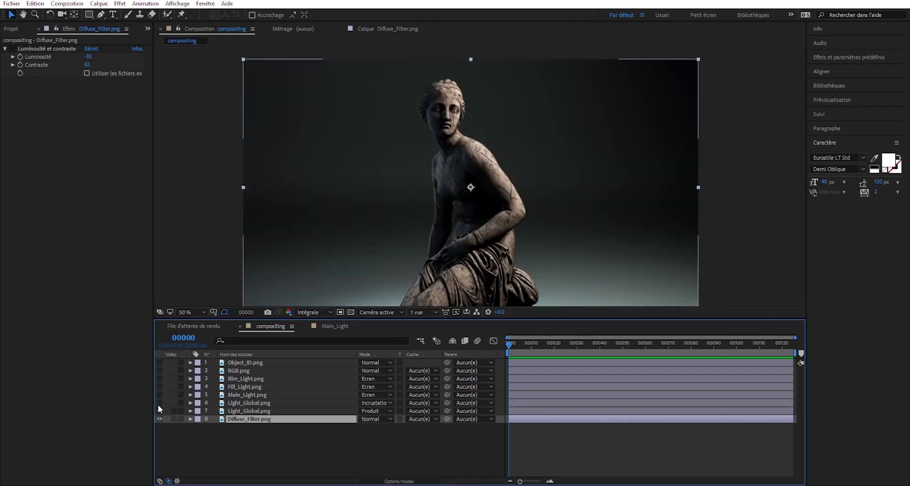
left_click(15, 32)
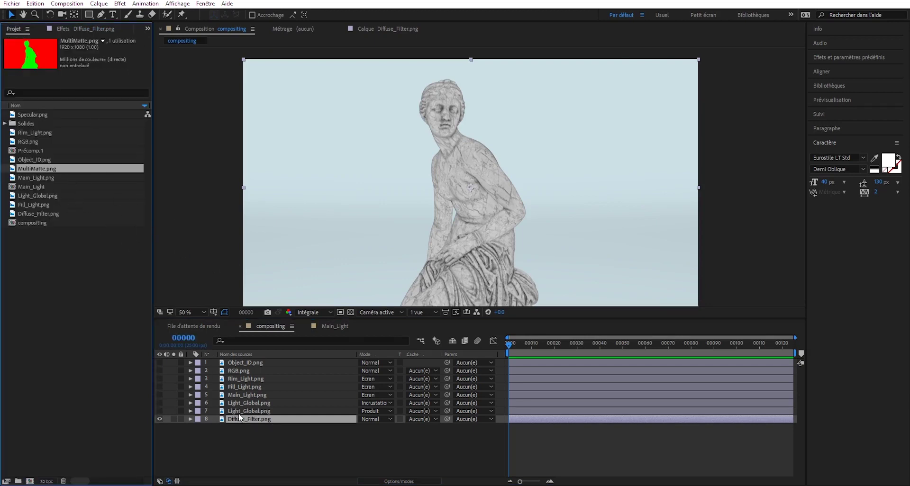
left_click(159, 411)
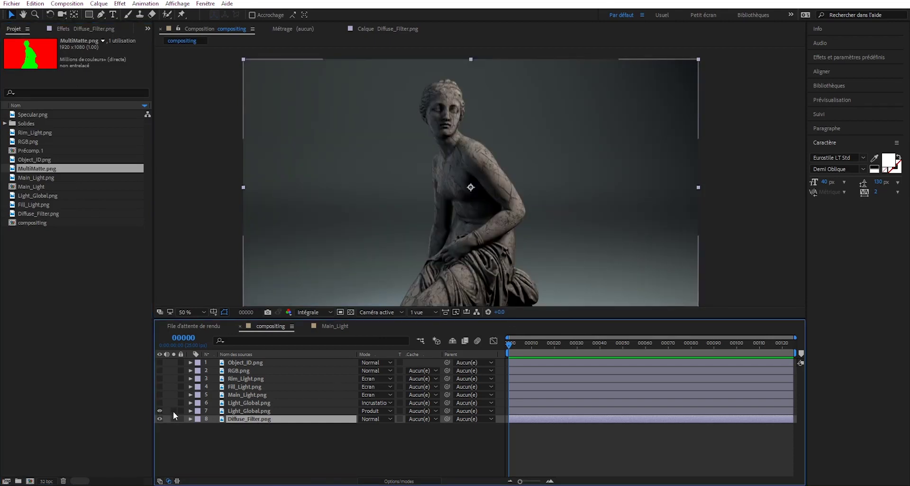
Step: Solo layer 7 Light_Global and keep its blend mode on Produit (Multiply)
left_click(174, 411)
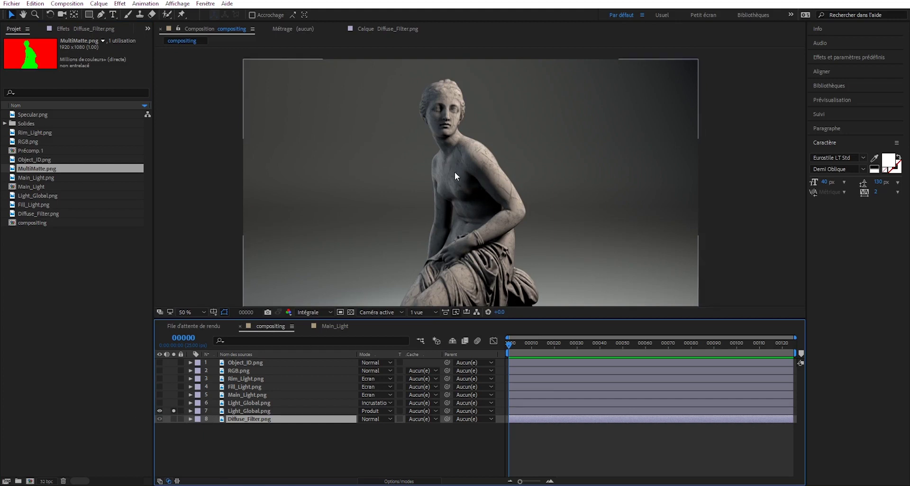
left_click(372, 412)
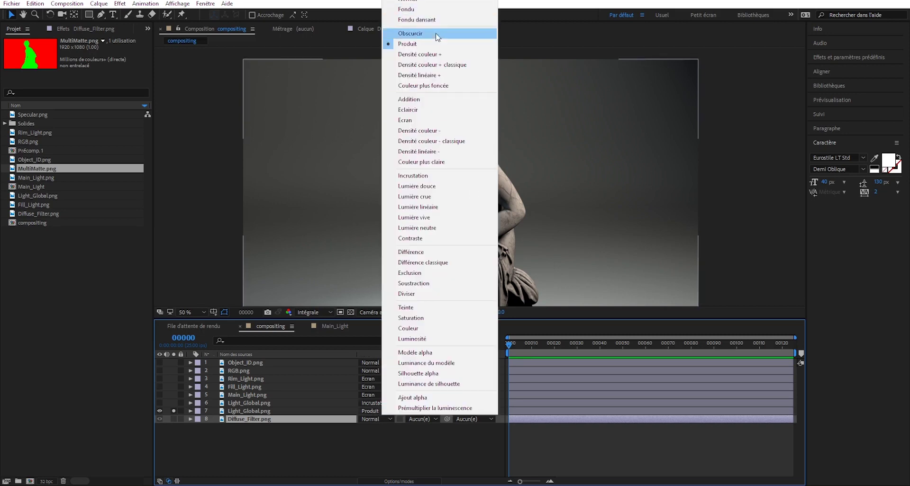
left_click(739, 213)
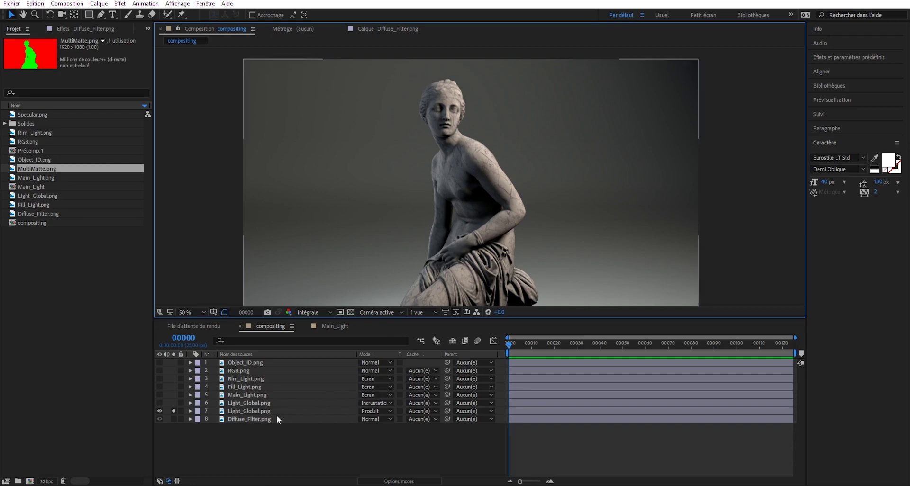
left_click(173, 409)
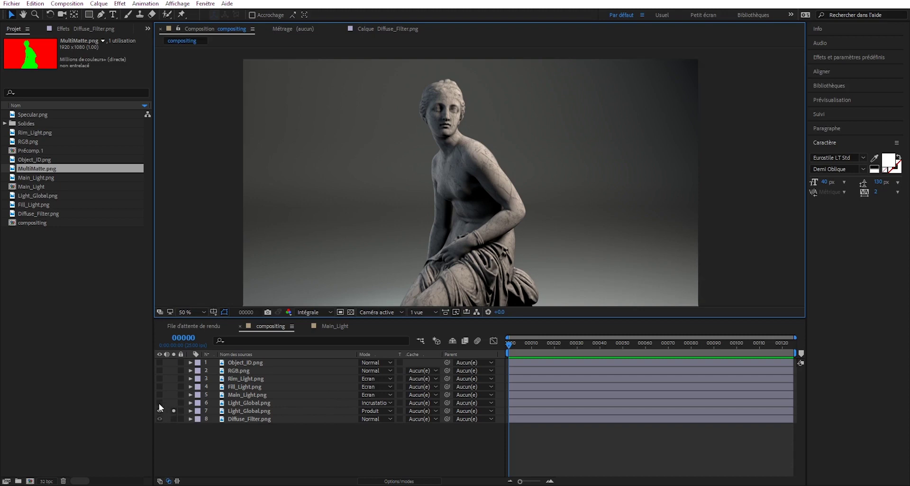
left_click(244, 403)
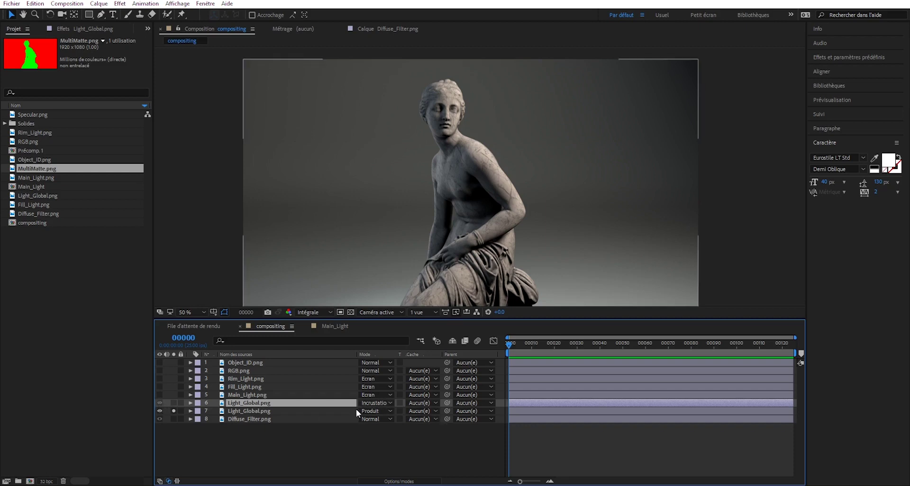
Step: Unsolo layer 7 and toggle layer 6 Light_Global to compare, leaving both Light_Global layers visible
left_click(288, 445)
left_click(327, 403)
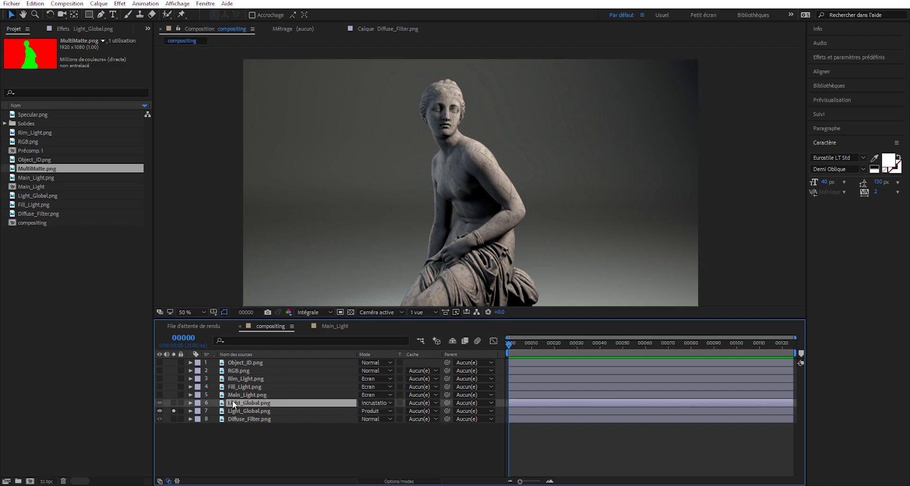
left_click(173, 411)
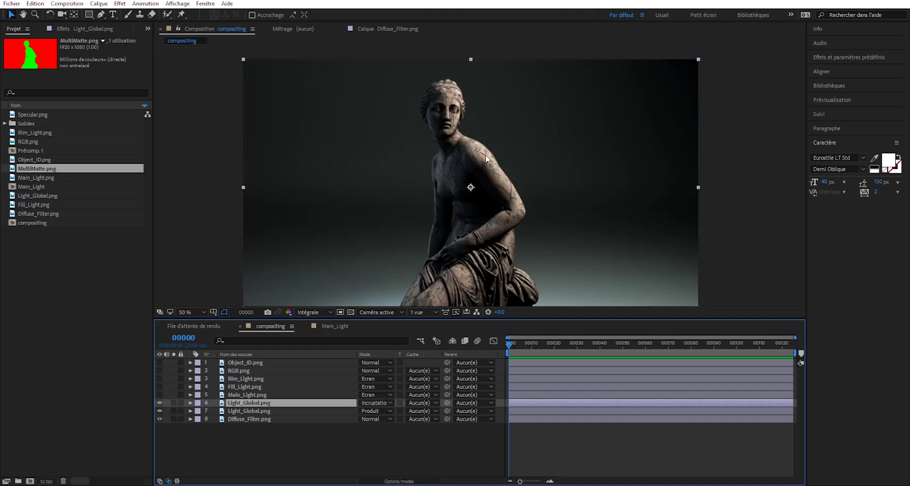
left_click(159, 403)
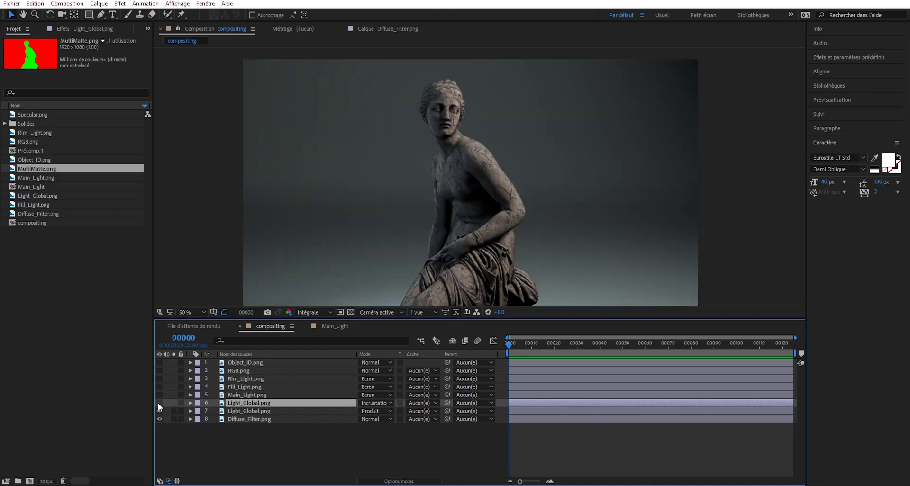
left_click(160, 403)
left_click(160, 403)
left_click(159, 403)
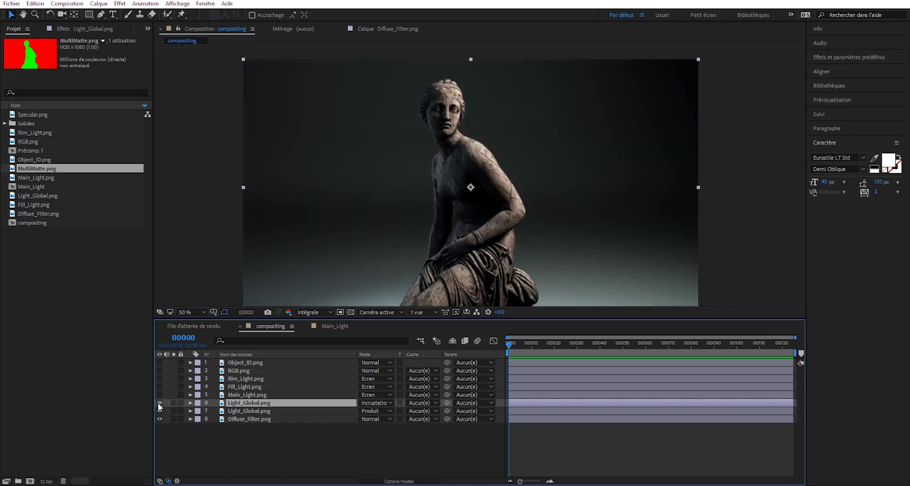
left_click(158, 403)
left_click(159, 411)
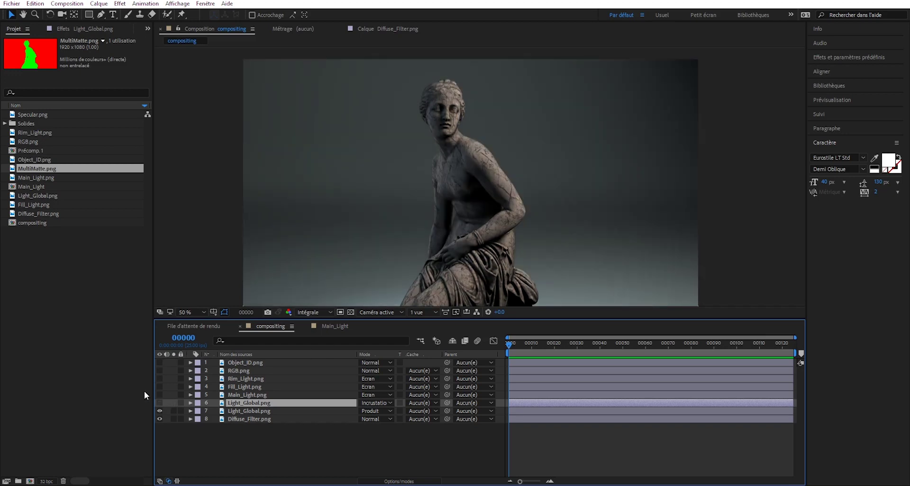
left_click(159, 403)
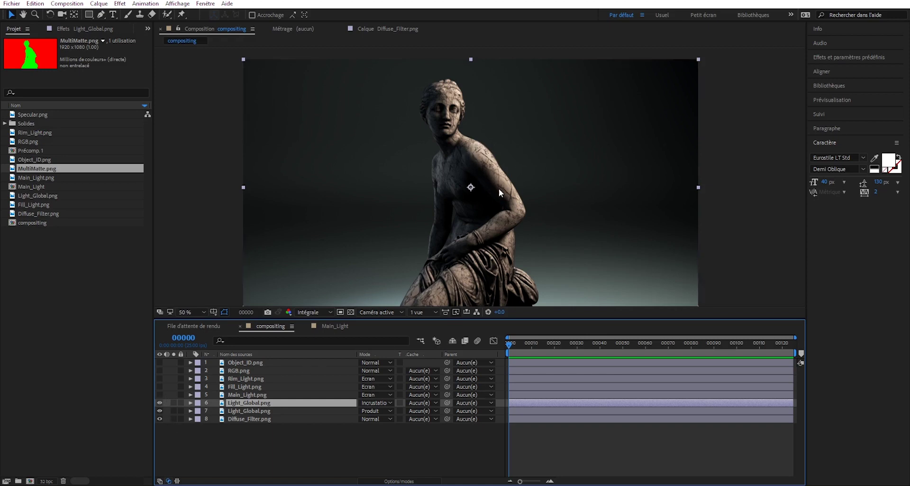
Step: Turn on Main_Light, solo Main_Light.png inside the Main_Light comp, and turn on Fill_Light
scroll(464, 146, "up", 4)
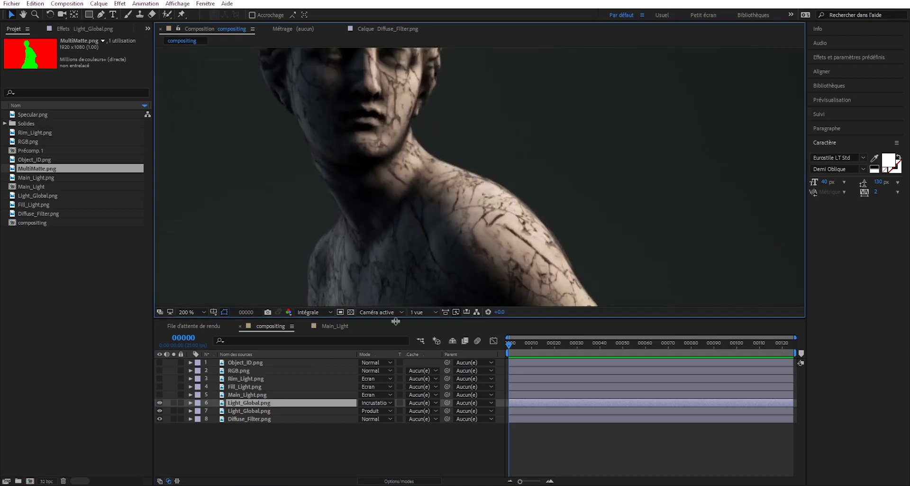
scroll(427, 268, "down", 2)
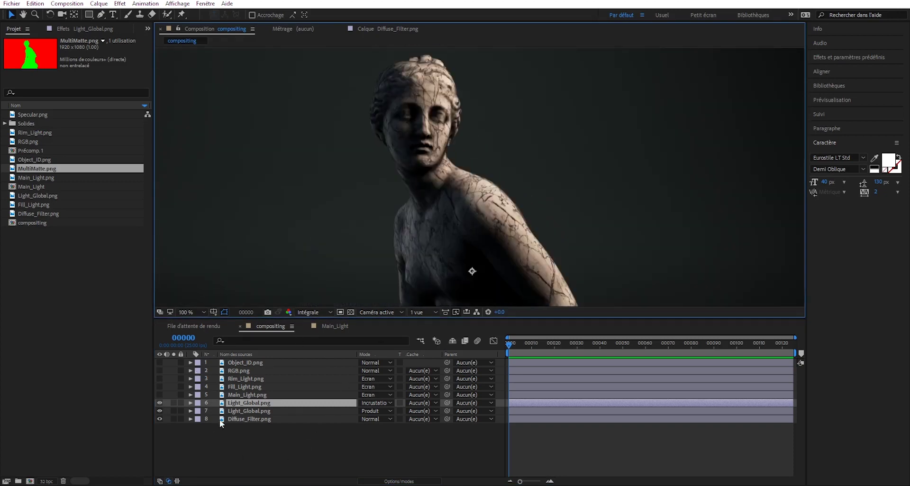
left_click(159, 395)
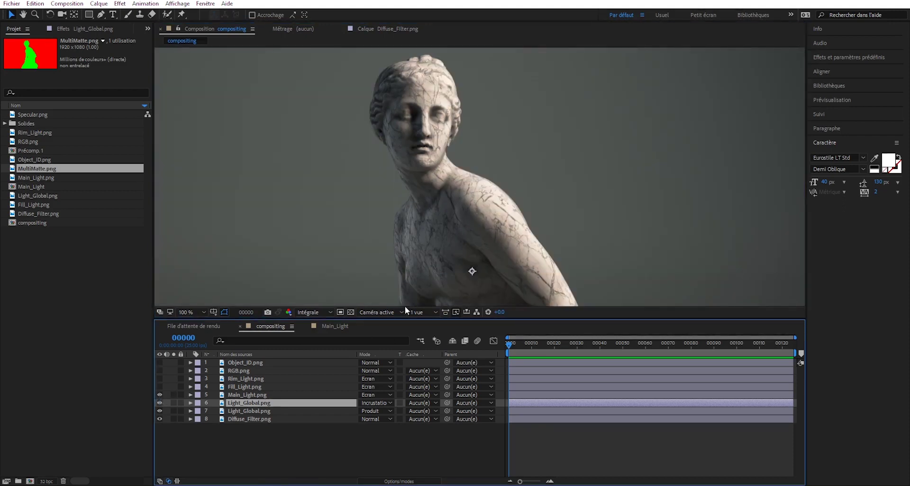
left_click(332, 328)
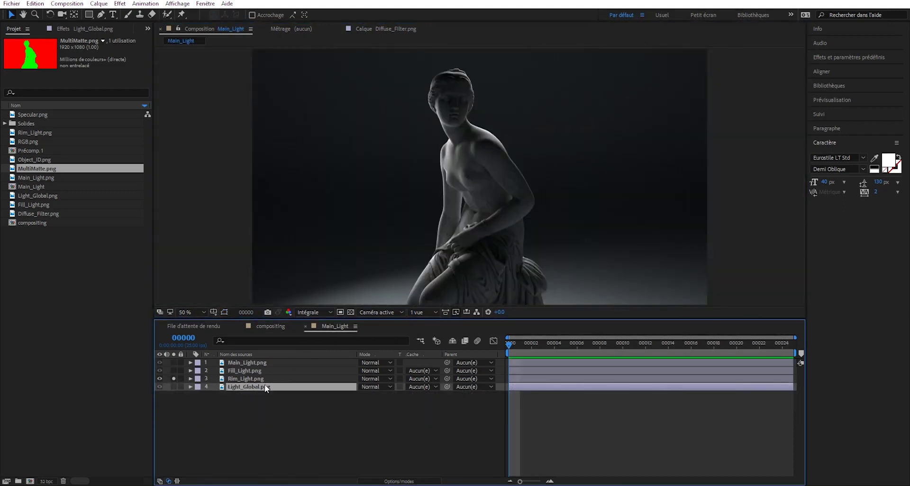
left_click(174, 362)
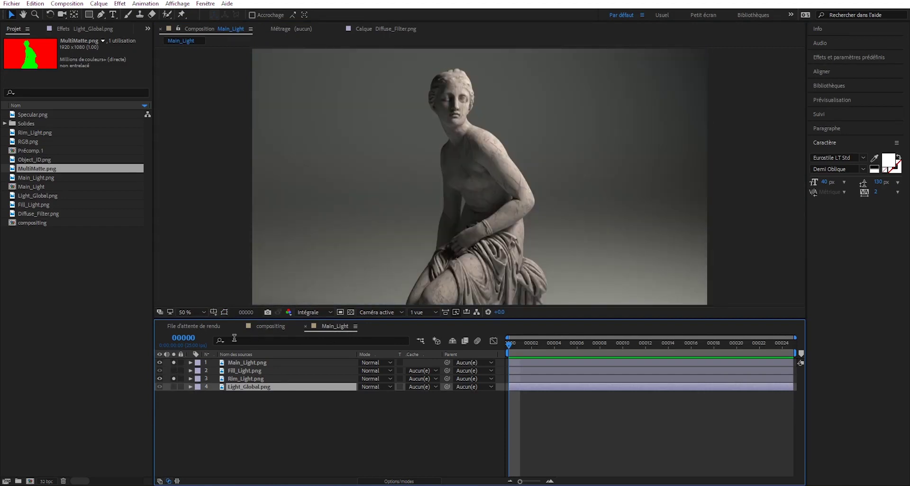
left_click(268, 327)
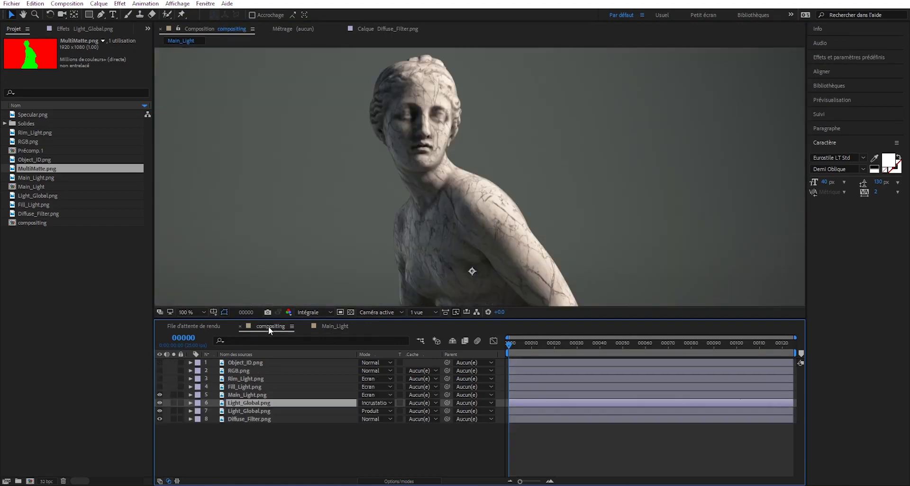
left_click(158, 388)
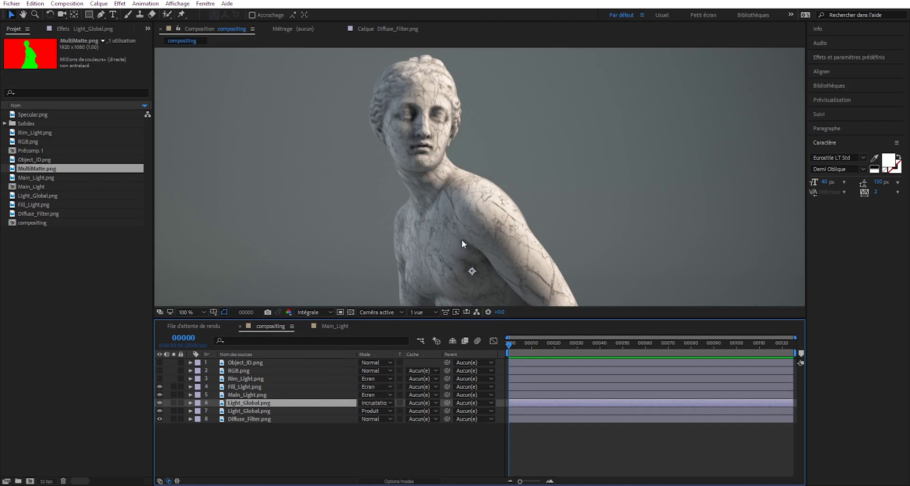
Step: Lower the Fill_Light layer's opacity
left_click_drag(462, 240, 453, 183)
left_click(246, 387)
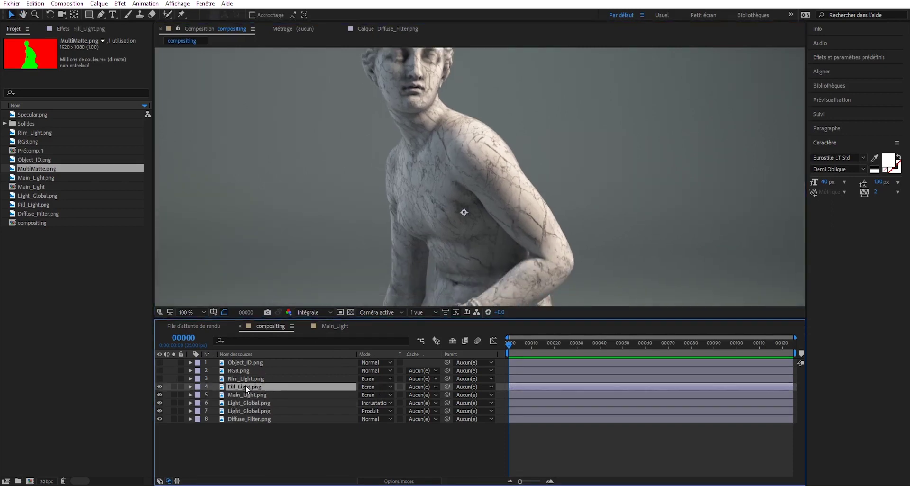
key("t")
mouse_move(364, 398)
left_mouse_down()
mouse_move(388, 400)
mouse_move(371, 402)
left_mouse_up()
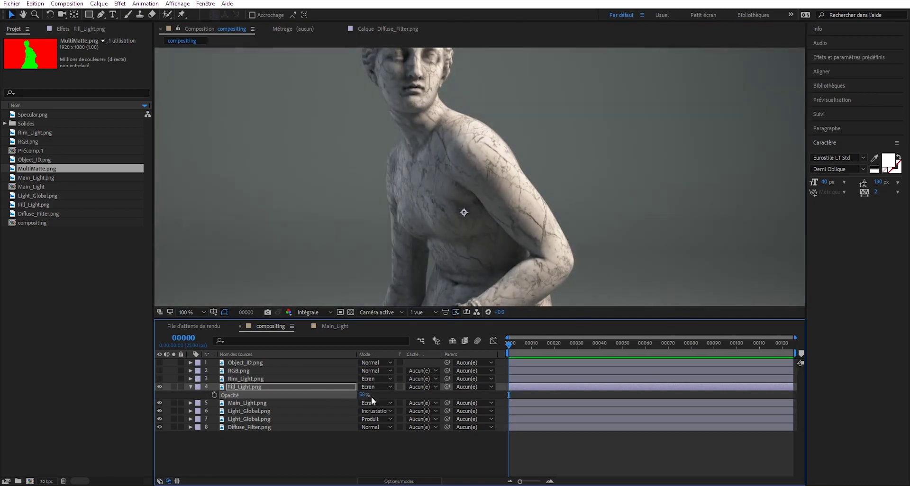
Step: Turn on the rim and fill passes and raise Rim_Light opacity from 80% to 100%
left_click_drag(159, 387, 159, 379)
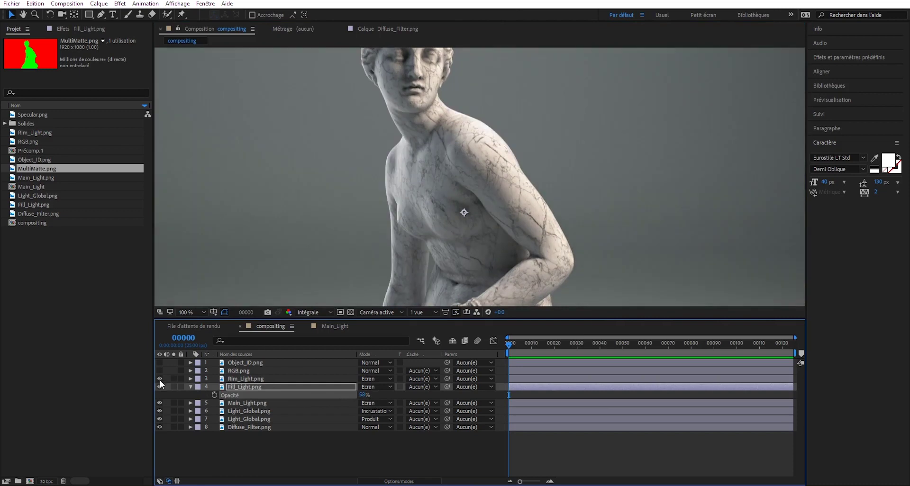
left_click(245, 379)
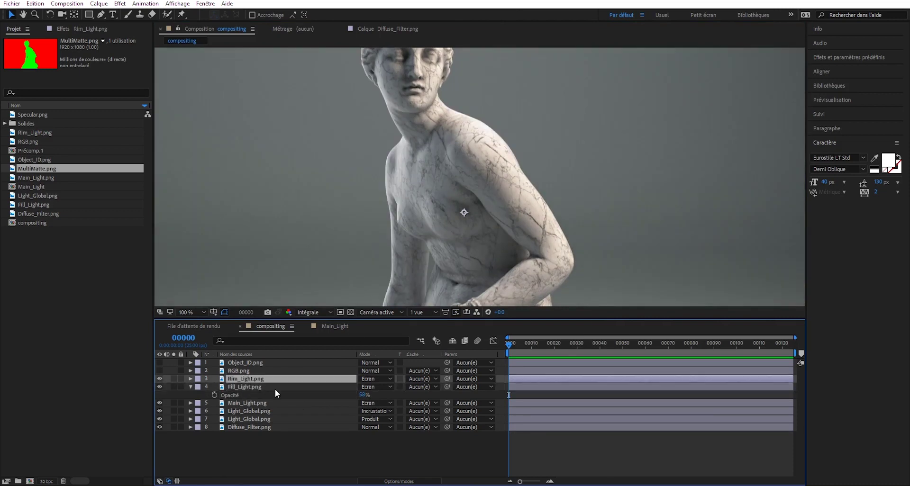
key("t")
left_click_drag(363, 387, 408, 351)
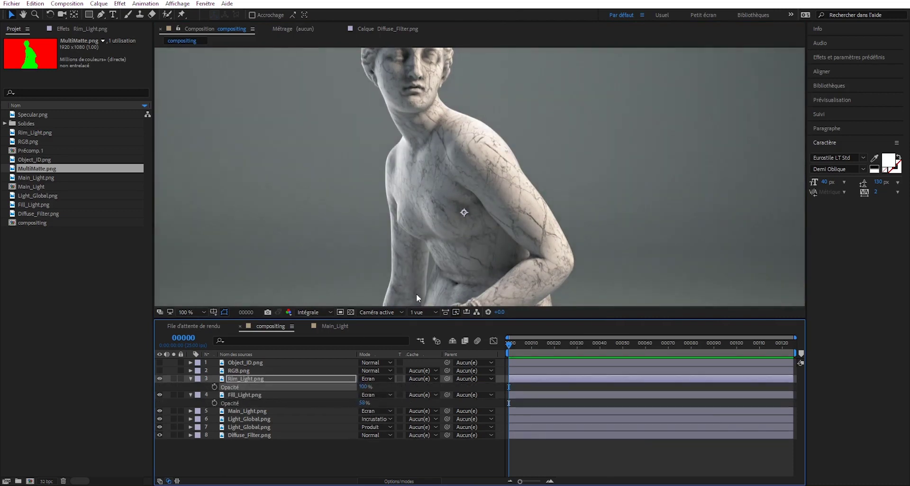
Step: Compare the composite against RGB.png in a shoulder close-up, then hide RGB.png again
scroll(493, 199, "up", 4)
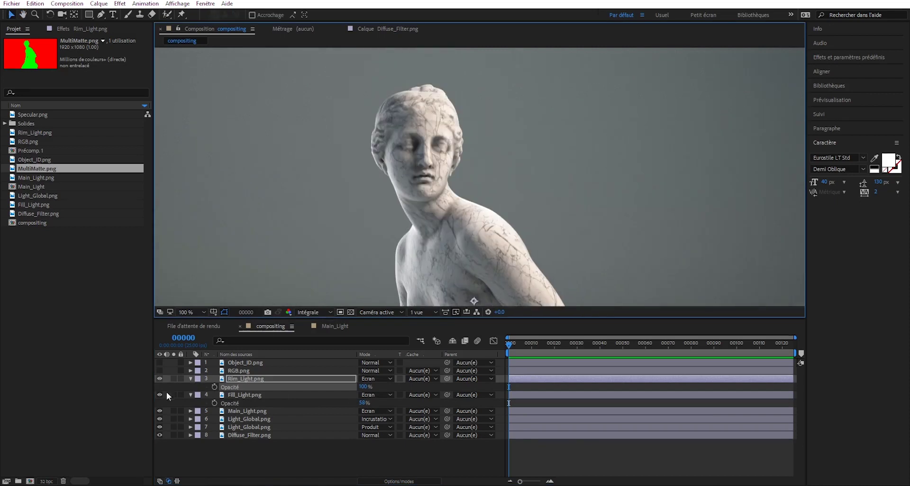
left_click(159, 371)
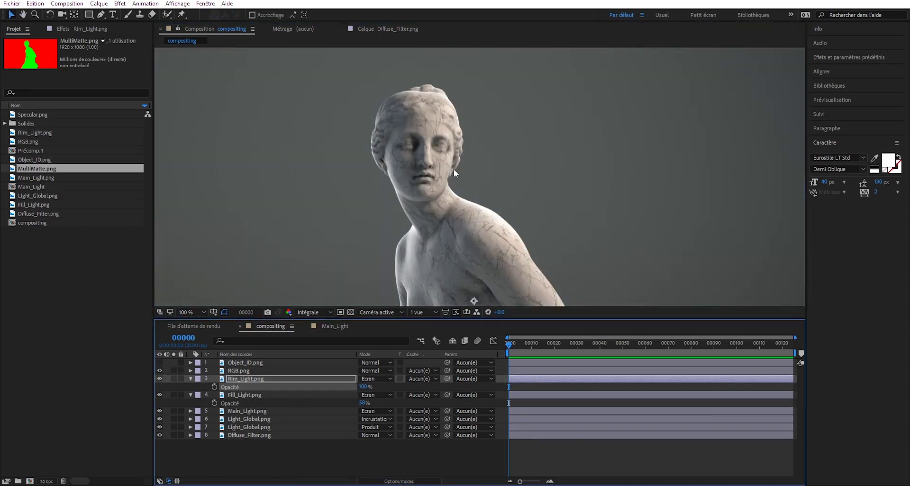
scroll(473, 209, "up", 2)
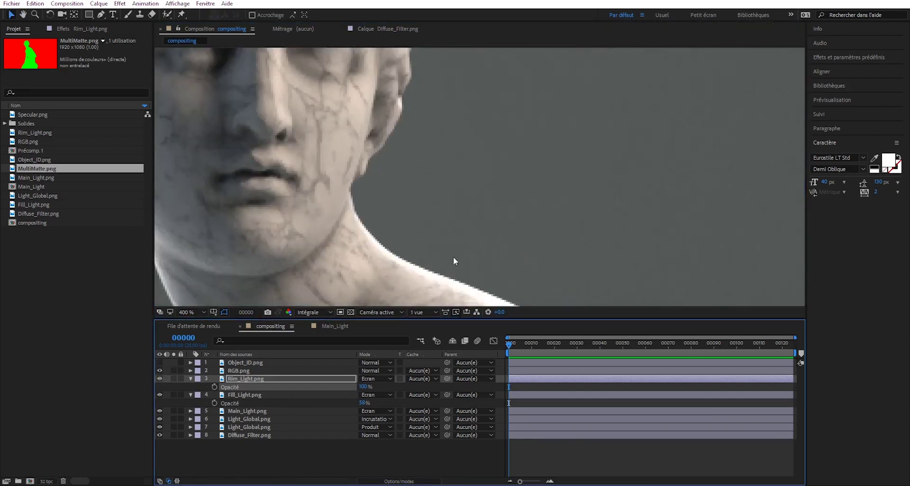
scroll(446, 245, "up", 2)
mouse_move(467, 213)
left_mouse_down()
mouse_move(335, 230)
mouse_move(385, 153)
left_mouse_up()
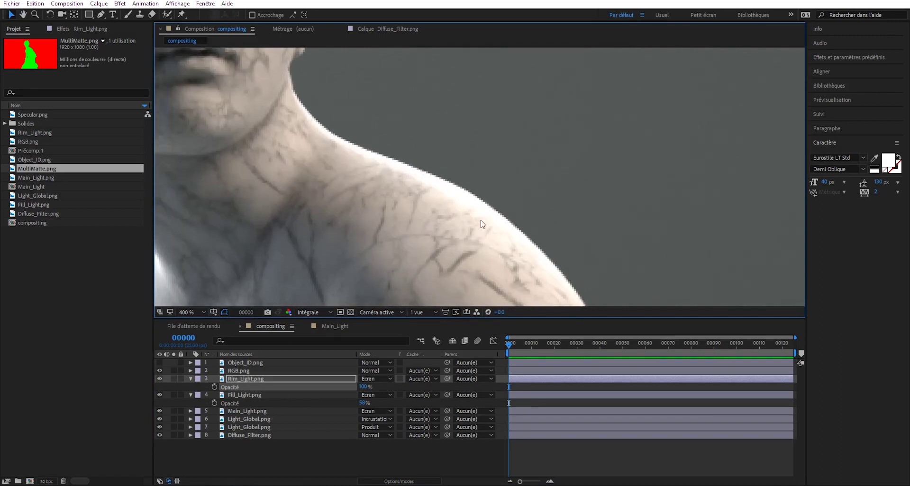
scroll(351, 155, "down", 2)
mouse_move(451, 240)
left_mouse_down()
mouse_move(349, 190)
mouse_move(406, 217)
mouse_move(478, 216)
left_mouse_up()
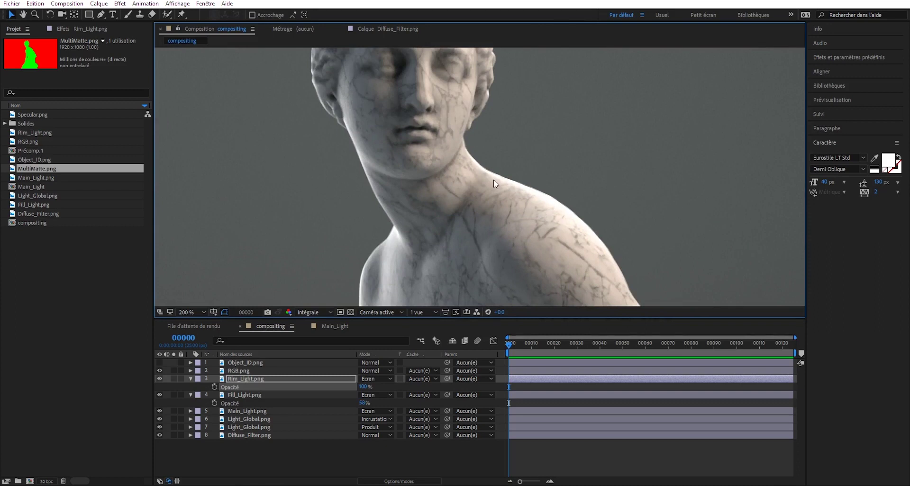
left_click(159, 373)
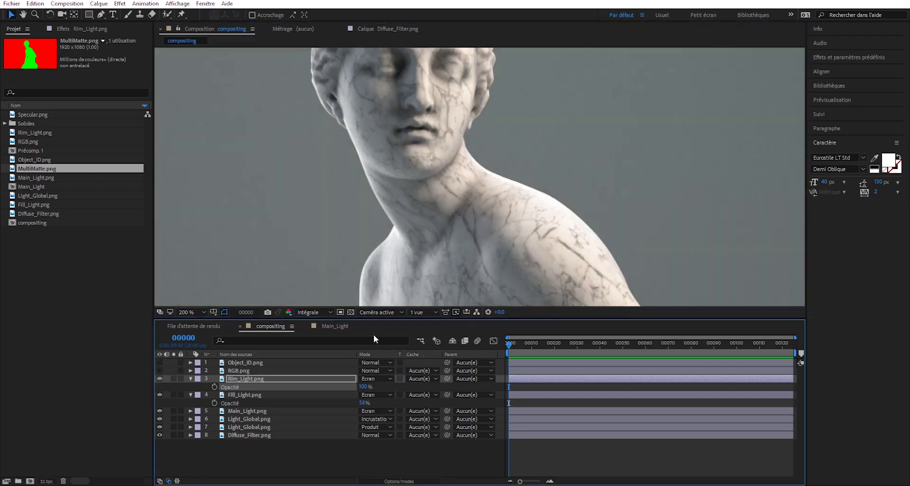
left_click_drag(553, 188, 392, 146)
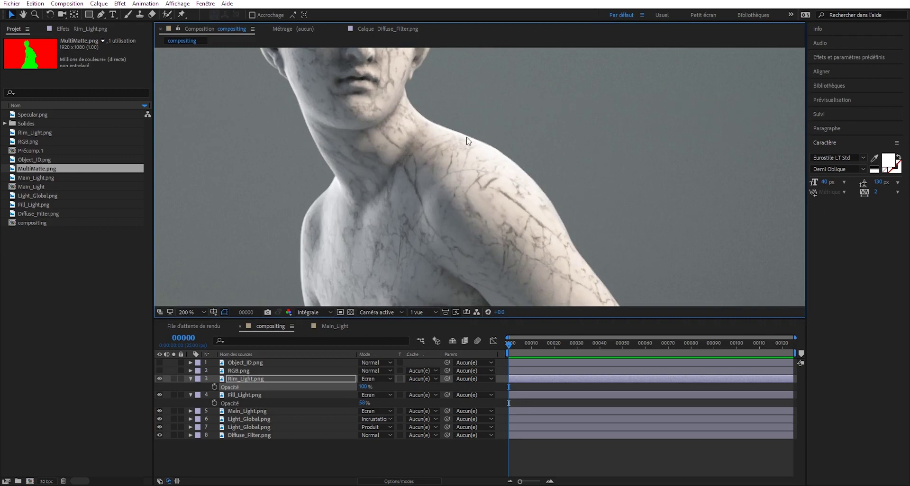
left_click(250, 436)
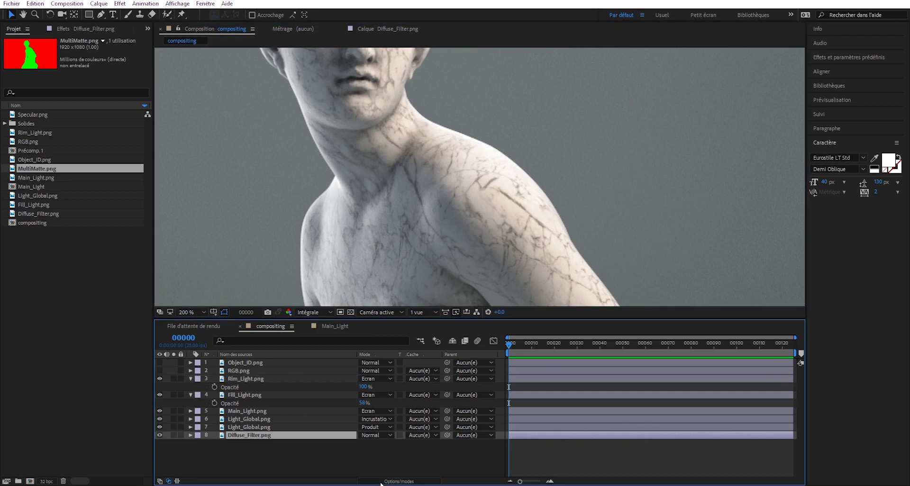
Step: Enable Luminosité et contraste on Diffuse_Filter.png and set Rim_Light opacity to 80%, then 100%
left_click(87, 29)
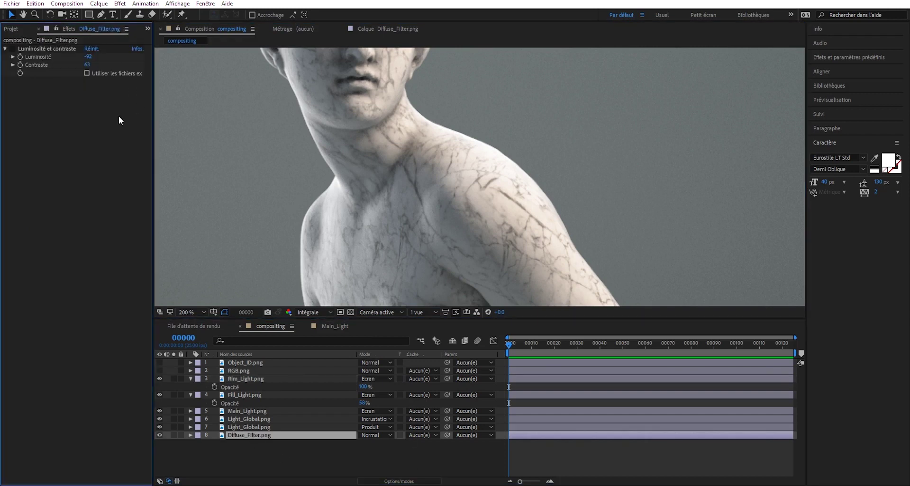
left_click(12, 49)
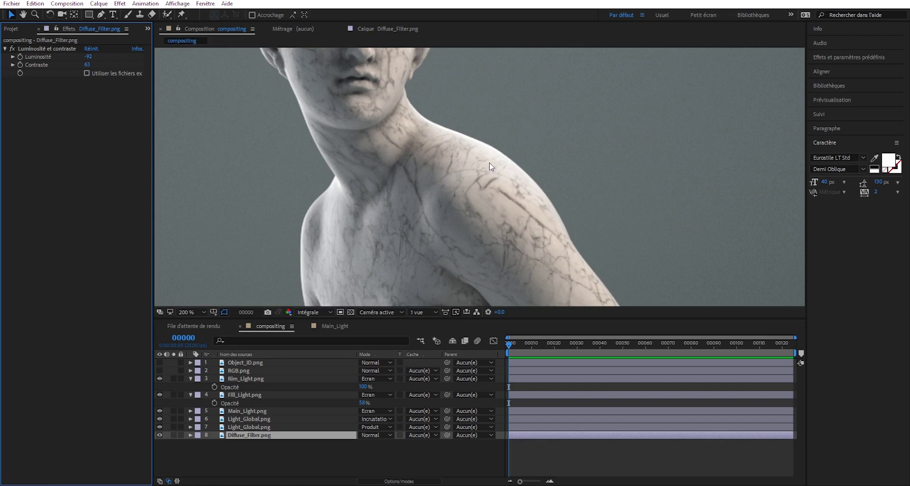
left_click(369, 387)
type("80")
key("Return")
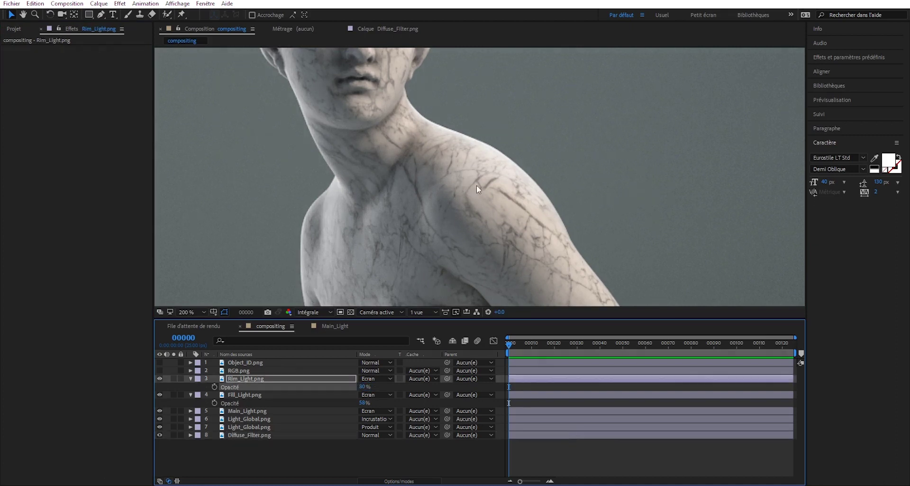
scroll(508, 191, "up", 2)
left_click(363, 388)
type("100")
key("Return")
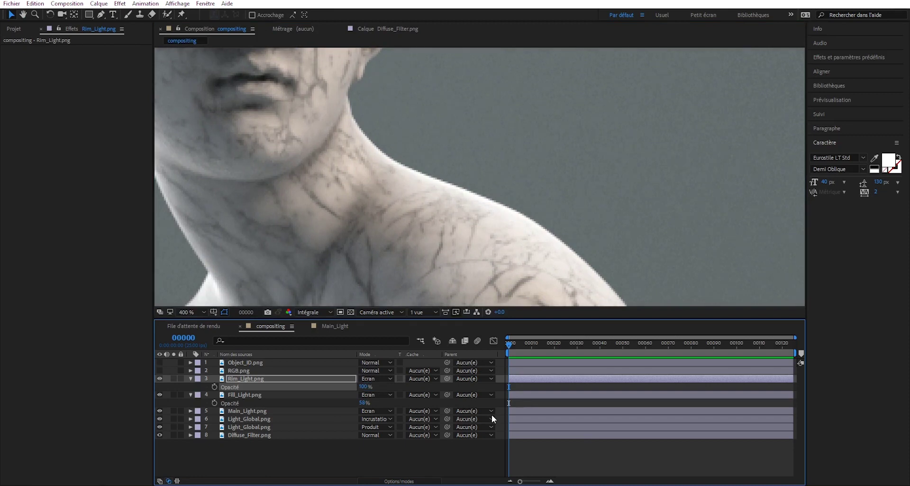
Step: Try lower Rim_Light opacities (23%, about 41%) before settling on 75%
left_click_drag(364, 387, 352, 388)
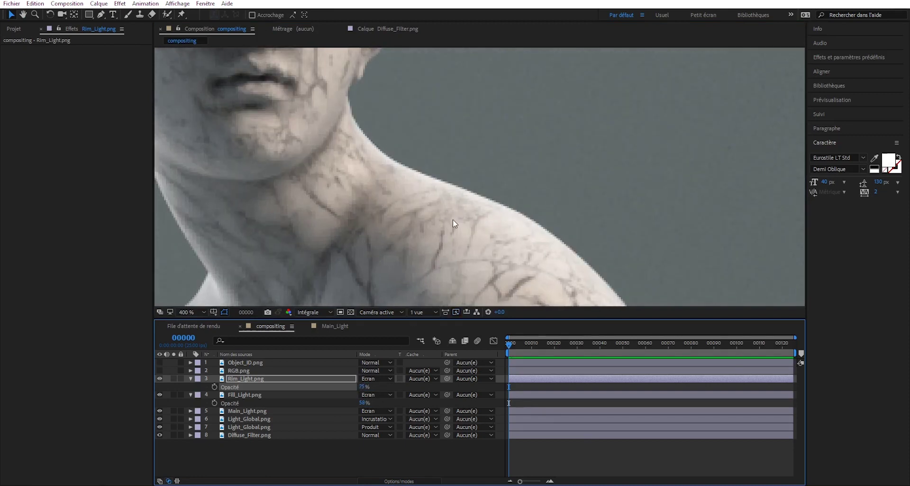
scroll(452, 221, "down", 1)
scroll(446, 213, "down", 1)
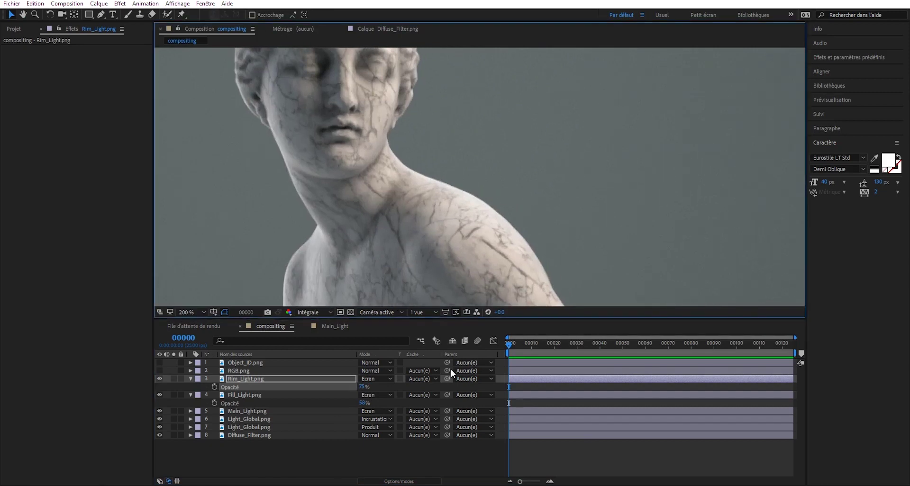
left_click_drag(371, 386, 351, 391)
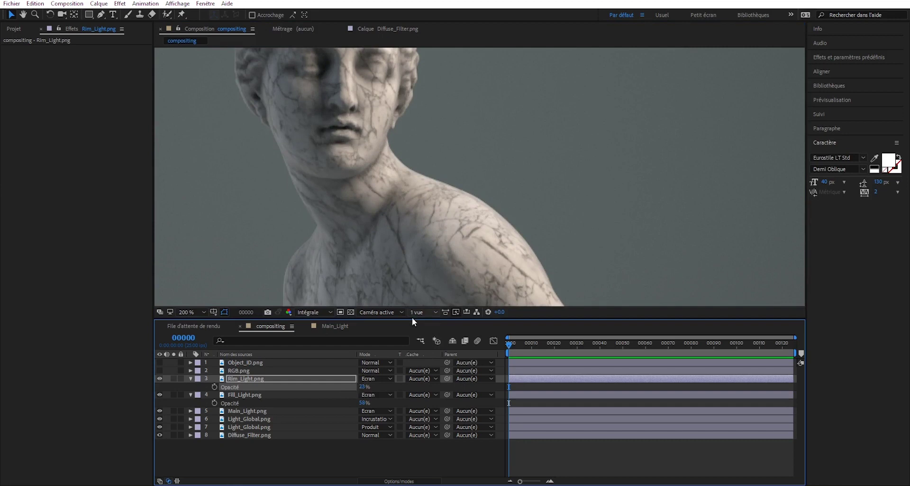
scroll(288, 178, "down", 2, "alt")
scroll(417, 148, "down", 4)
scroll(447, 148, "down", 4)
scroll(432, 139, "down", 2)
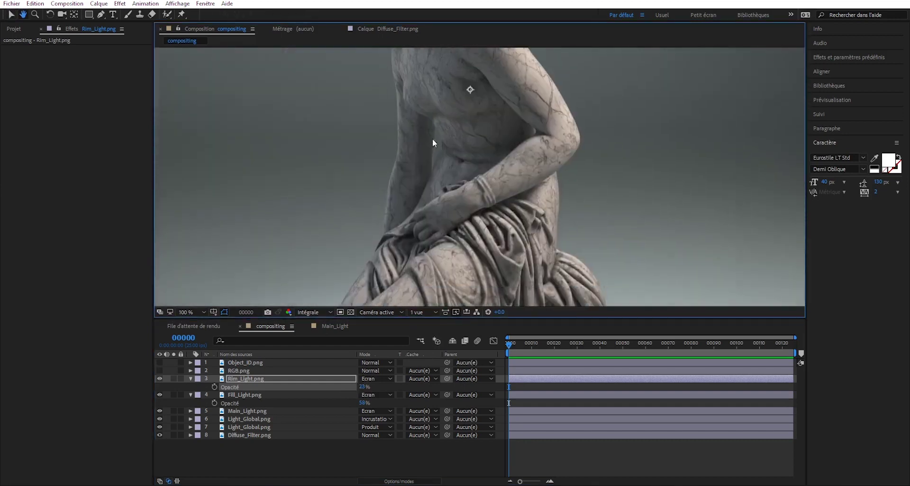
scroll(454, 133, "up", 4)
scroll(461, 204, "up", 2)
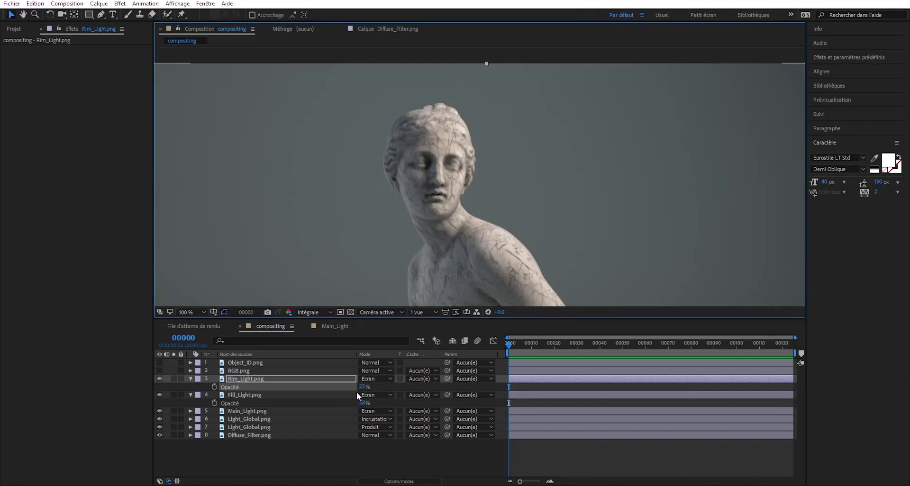
left_click_drag(362, 389, 371, 387)
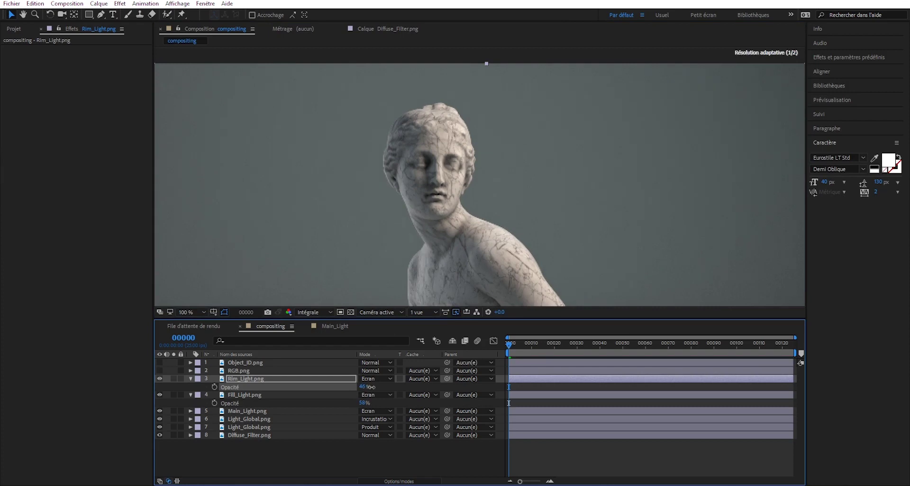
left_click_drag(372, 387, 373, 387)
scroll(465, 133, "down", 5)
scroll(465, 161, "down", 1)
scroll(464, 181, "down", 1)
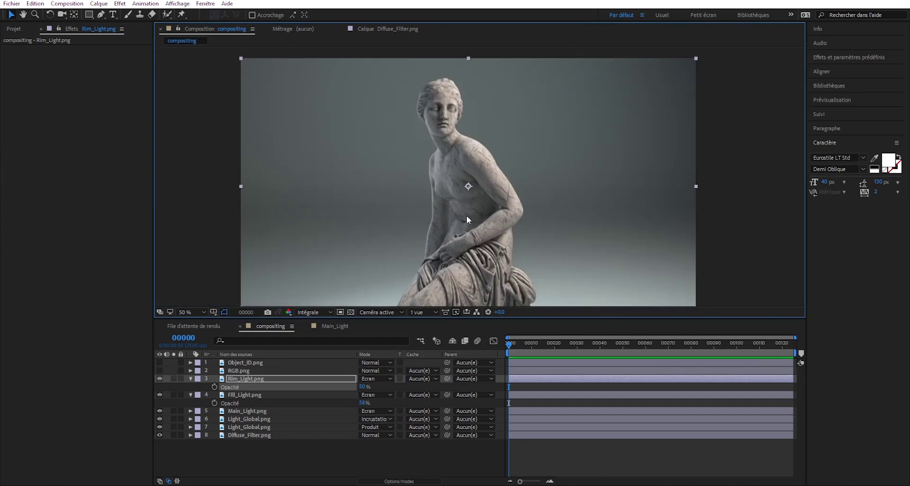
left_click(364, 386)
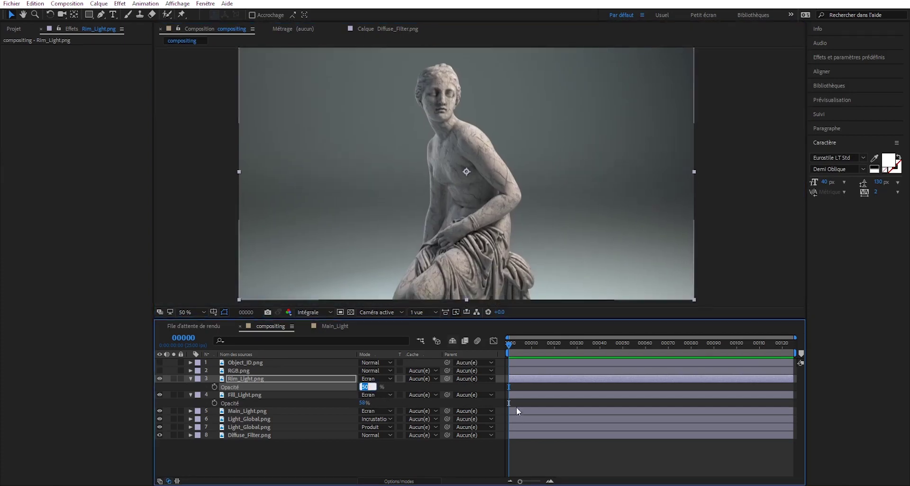
type("75")
key("Return")
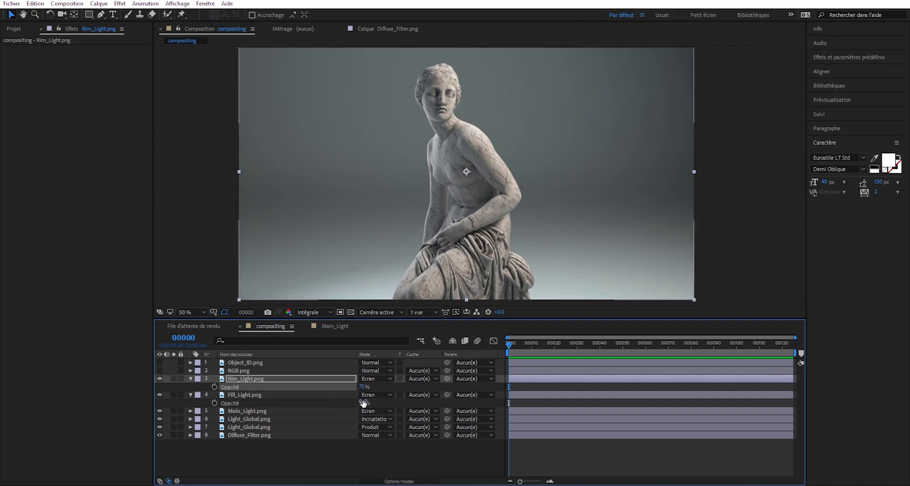
left_click(244, 411)
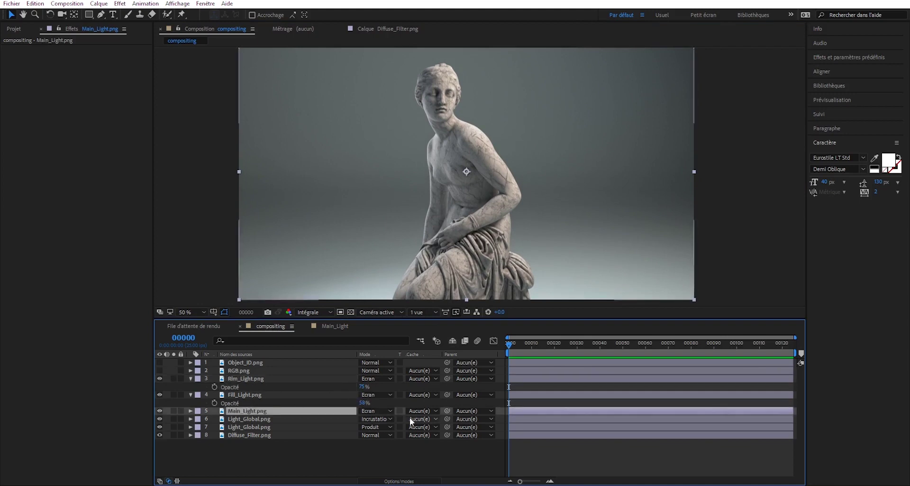
Step: Set Main_Light's opacity to 80%
key("t")
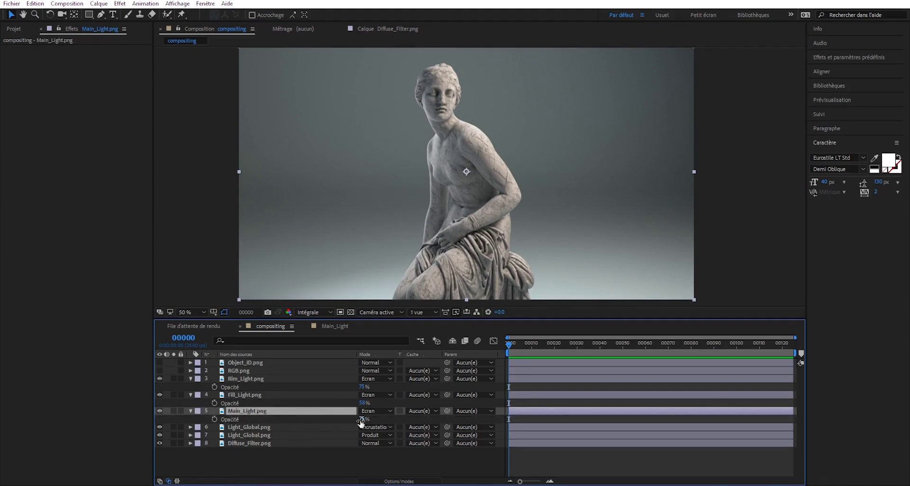
left_click_drag(363, 419, 371, 420)
scroll(488, 110, "up", 2)
scroll(485, 182, "up", 2)
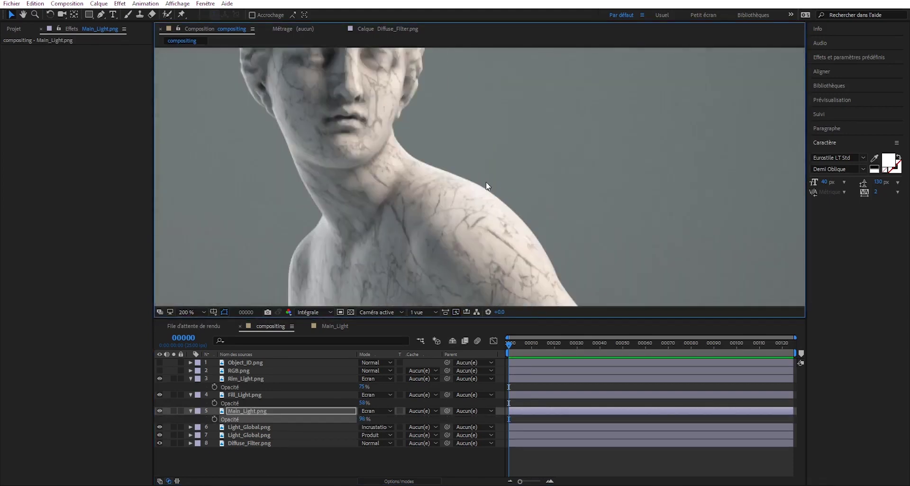
left_click_drag(361, 420, 359, 423)
left_click(362, 419)
type("80")
key("Return")
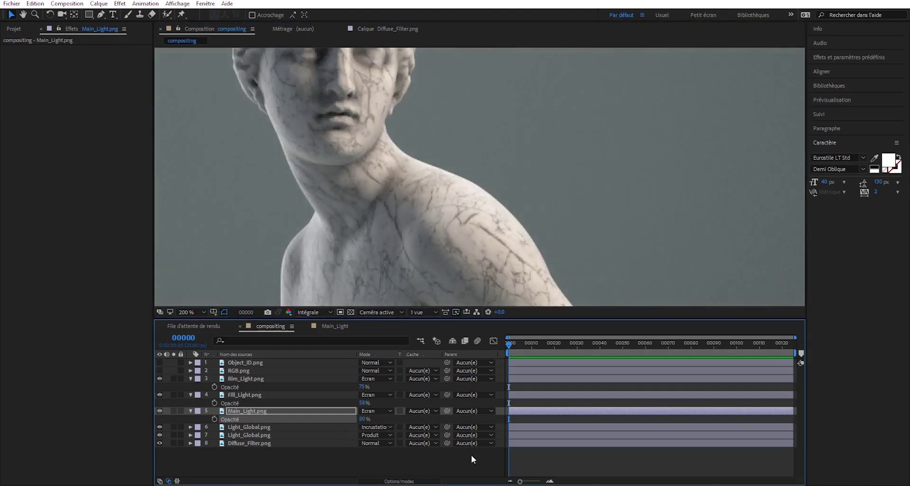
scroll(379, 181, "down", 2)
mouse_move(378, 181)
left_mouse_down()
mouse_move(399, 160)
mouse_move(396, 181)
left_mouse_up()
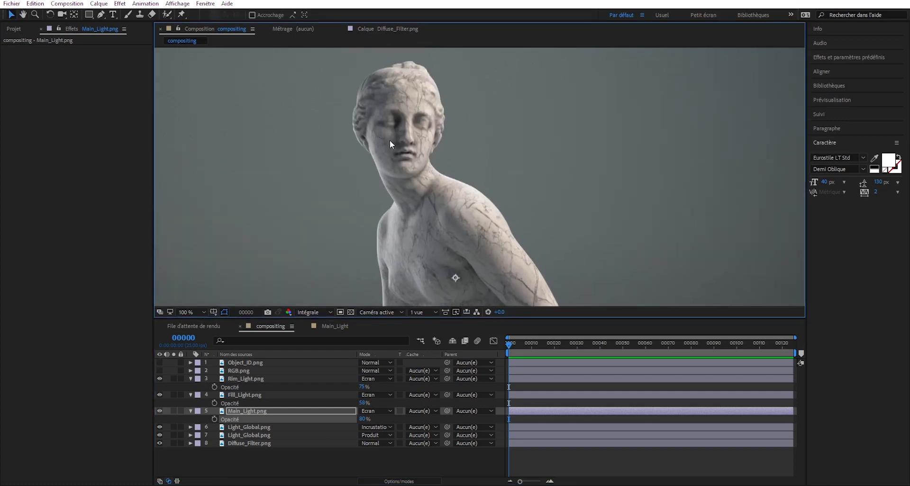
scroll(387, 137, "down", 3)
scroll(414, 166, "down", 1)
scroll(417, 192, "down", 2, "alt")
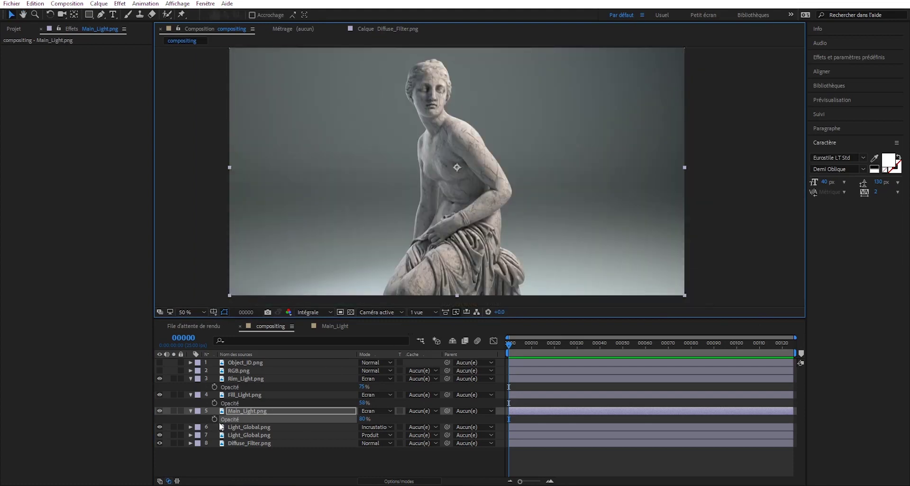
Step: Compare against RGB.png at 100% zoom, hide it, and collapse the Rim, Fill and Main_Light rows
left_click(159, 371)
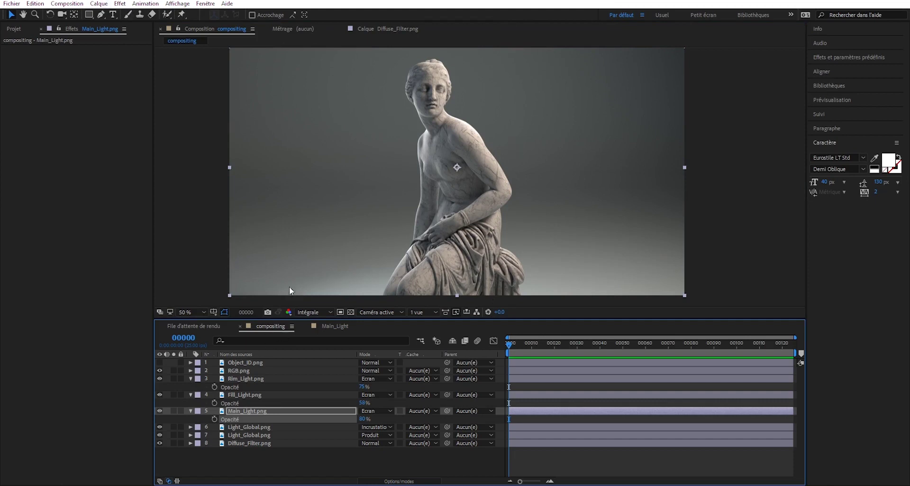
key("period")
key("period")
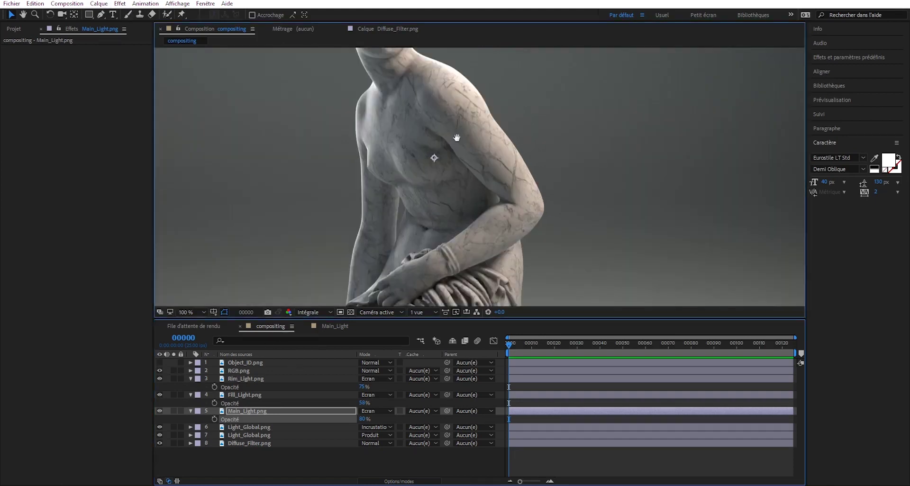
left_click_drag(456, 127, 466, 260)
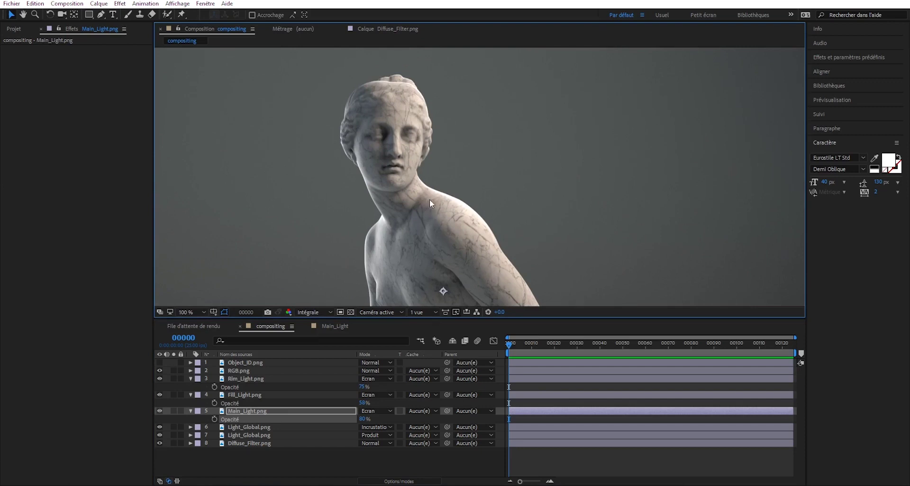
left_click(160, 371)
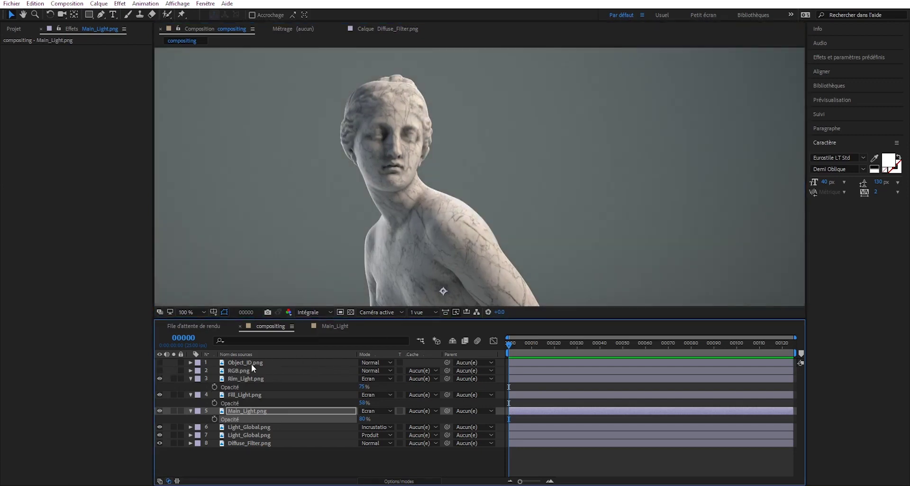
left_click(191, 379)
left_click(191, 387)
left_click(191, 395)
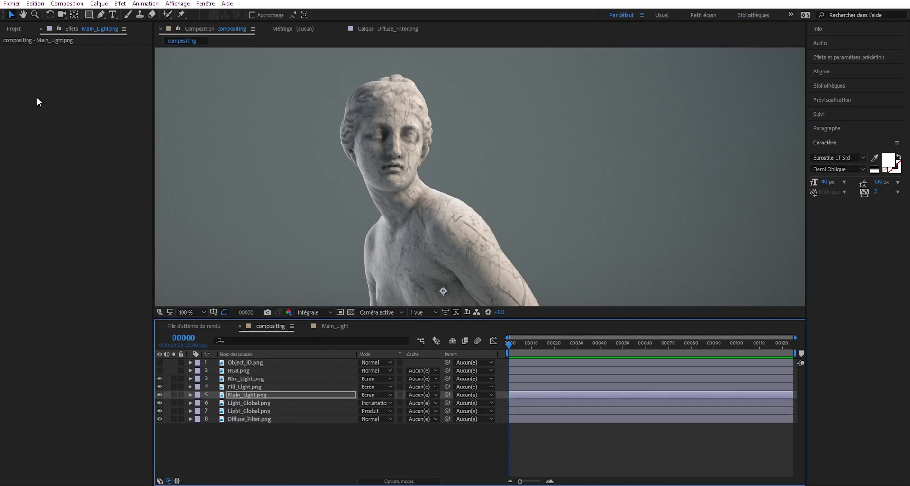
Step: Show the Object_ID matte, inspect its red/green edges up close, then delete Object_ID.png
left_click(160, 362)
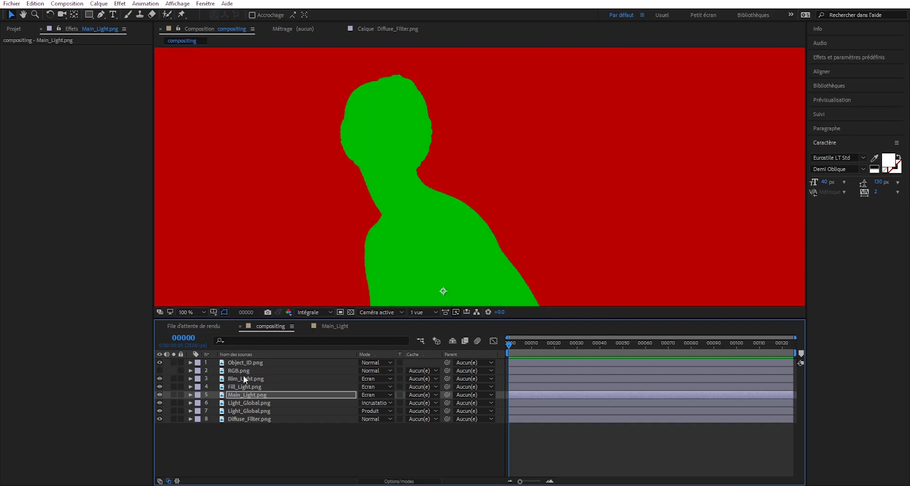
scroll(396, 164, "up", 2)
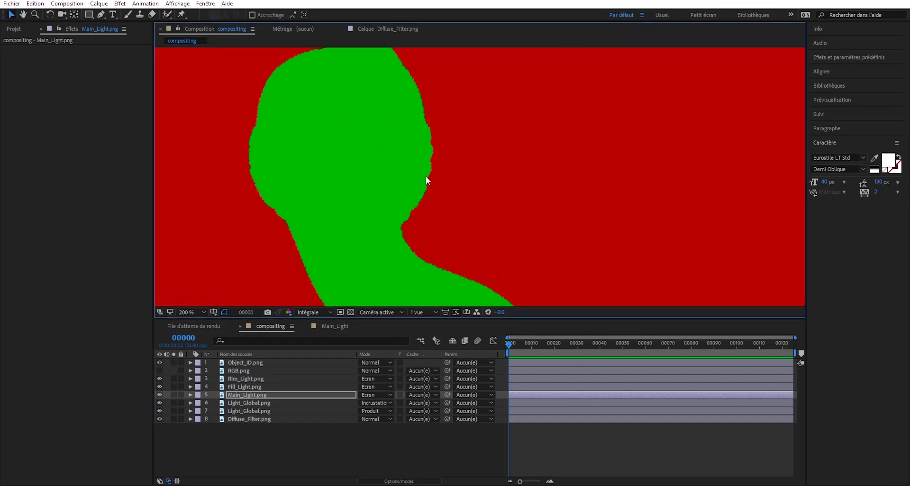
scroll(359, 165, "up", 1)
scroll(321, 173, "up", 1)
mouse_move(391, 140)
left_mouse_down()
mouse_move(442, 269)
mouse_move(371, 85)
mouse_move(437, 163)
mouse_move(404, 118)
left_mouse_up()
scroll(405, 184, "down", 1)
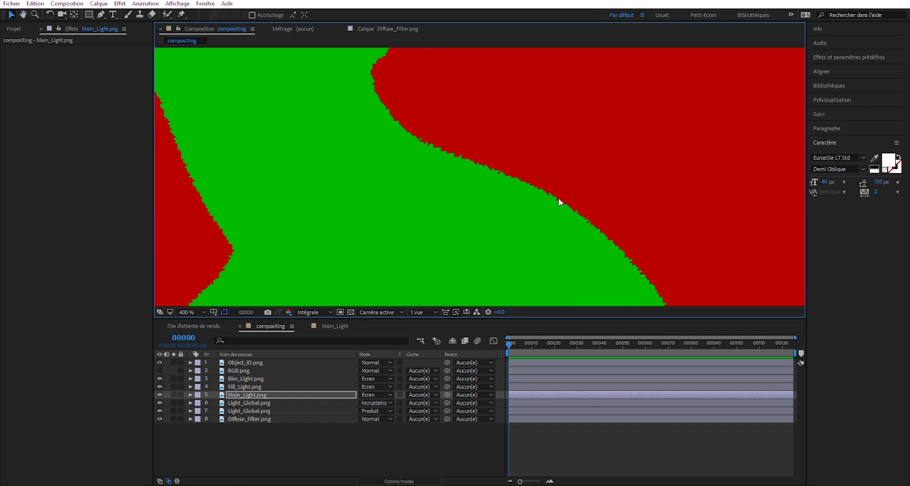
scroll(496, 143, "down", 1)
scroll(411, 160, "down", 2)
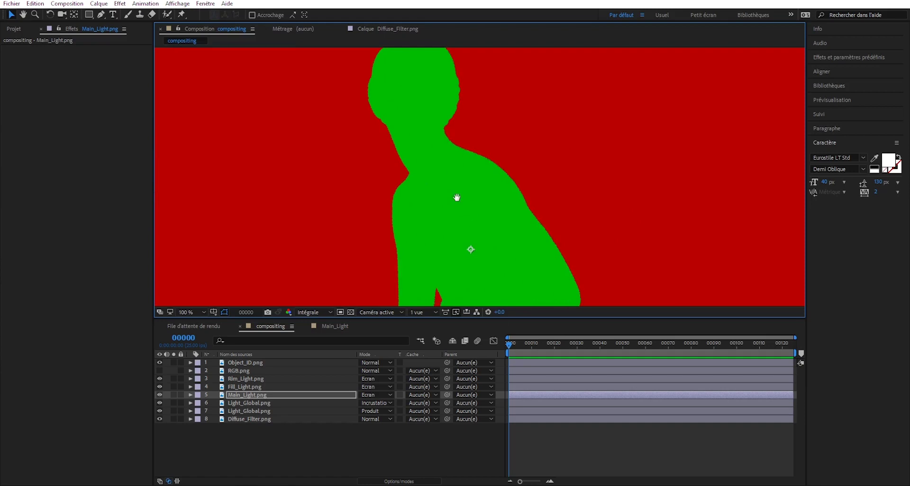
scroll(453, 189, "up", 3)
mouse_move(444, 167)
left_mouse_down()
mouse_move(436, 256)
mouse_move(453, 248)
mouse_move(350, 187)
mouse_move(427, 231)
left_mouse_up()
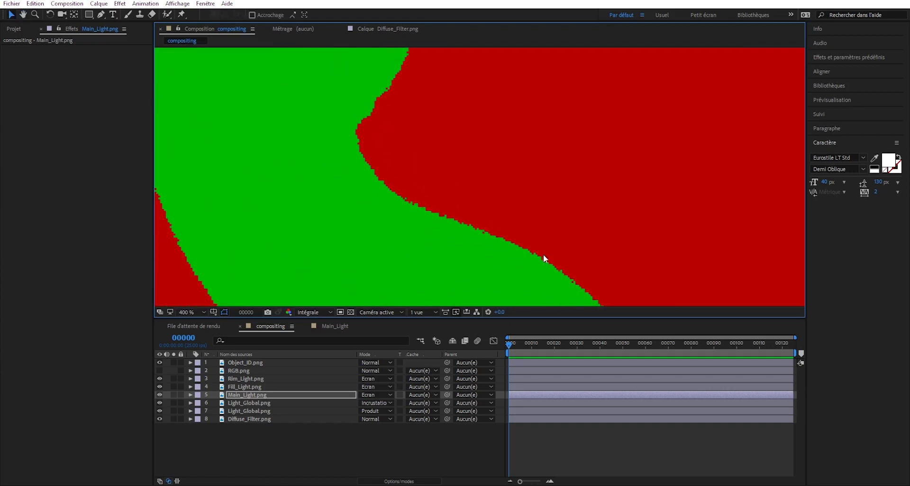
mouse_move(519, 280)
left_mouse_down()
mouse_move(431, 227)
mouse_move(441, 224)
mouse_move(457, 244)
mouse_move(348, 191)
left_mouse_up()
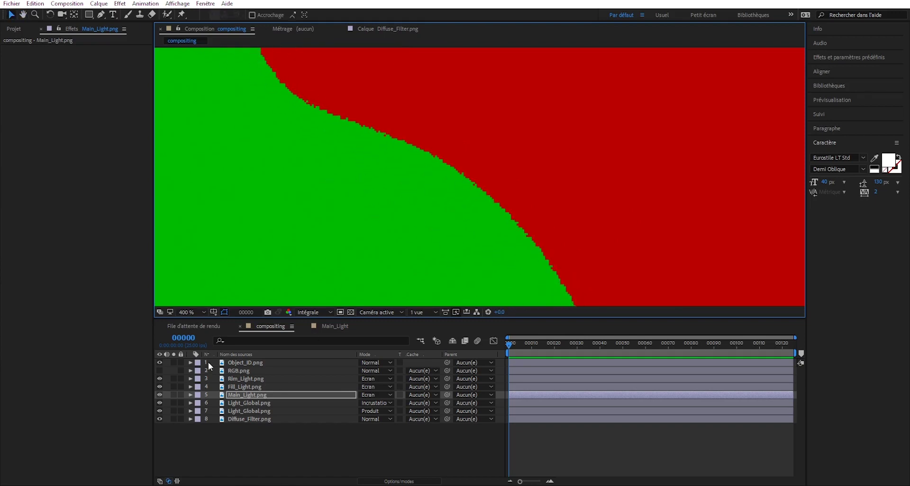
left_click(304, 362)
key("Delete")
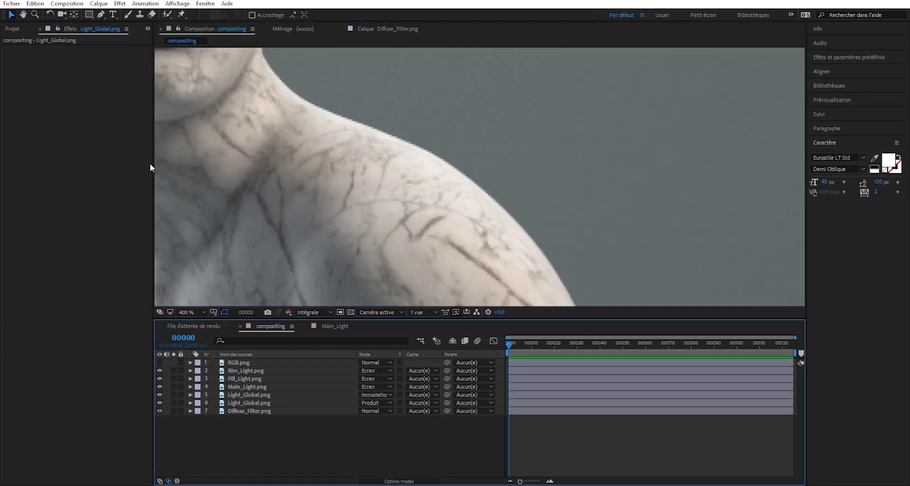
Step: Place MultiMatte.png as the top timeline layer and inspect its red/green matte edges
left_click(9, 29)
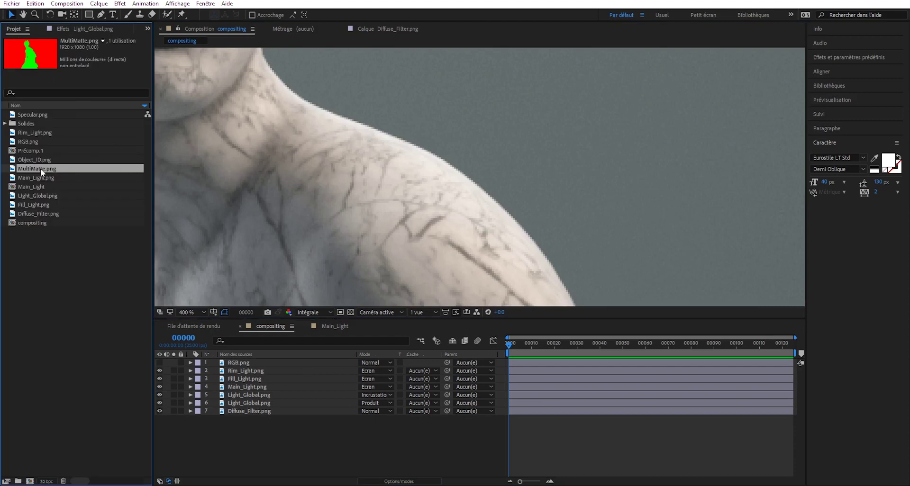
left_click_drag(41, 168, 269, 360)
left_click_drag(414, 283, 508, 315)
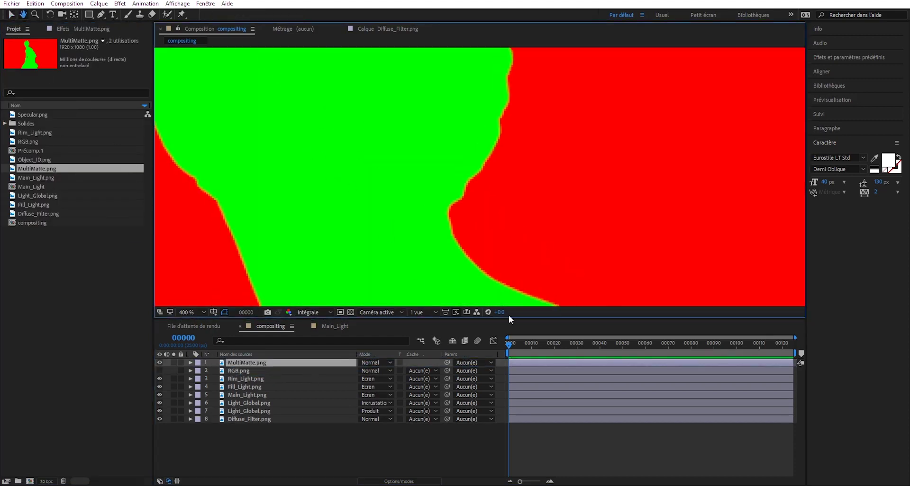
scroll(478, 200, "down", 1)
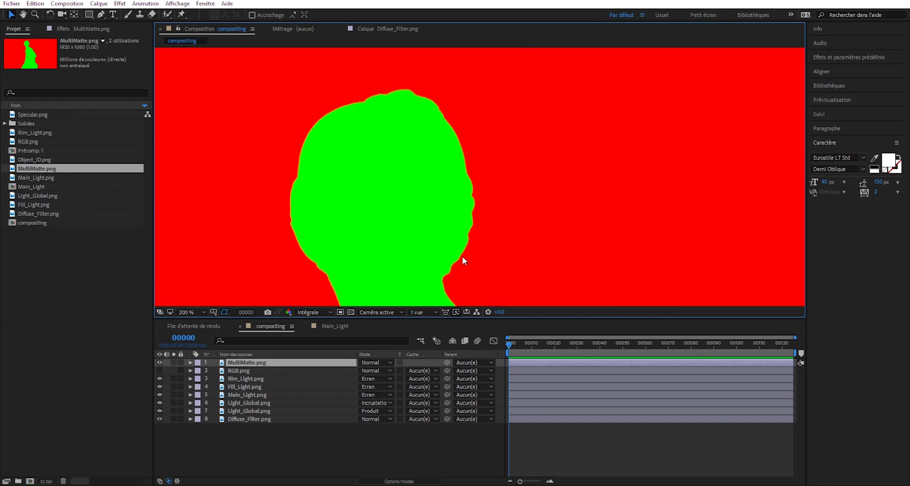
scroll(437, 268, "up", 2)
left_click_drag(465, 270, 439, 160)
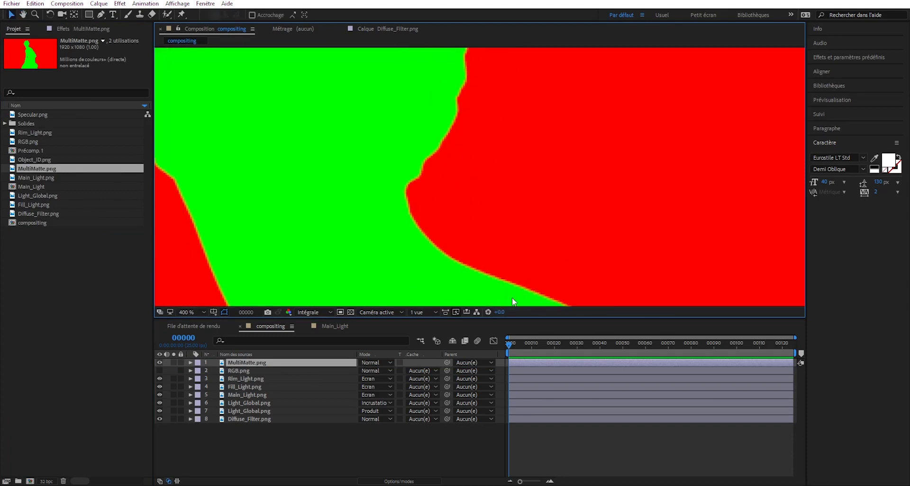
mouse_move(512, 297)
left_mouse_down()
mouse_move(482, 223)
mouse_move(521, 221)
mouse_move(436, 133)
mouse_move(417, 220)
mouse_move(329, 181)
mouse_move(430, 163)
mouse_move(558, 195)
mouse_move(484, 297)
left_mouse_up()
scroll(505, 251, "down", 2)
left_click_drag(505, 251, 410, 218)
Step: Select MultiMatte.png and bring up the Effet menu to reach the Masquage keying effects
left_click(246, 363)
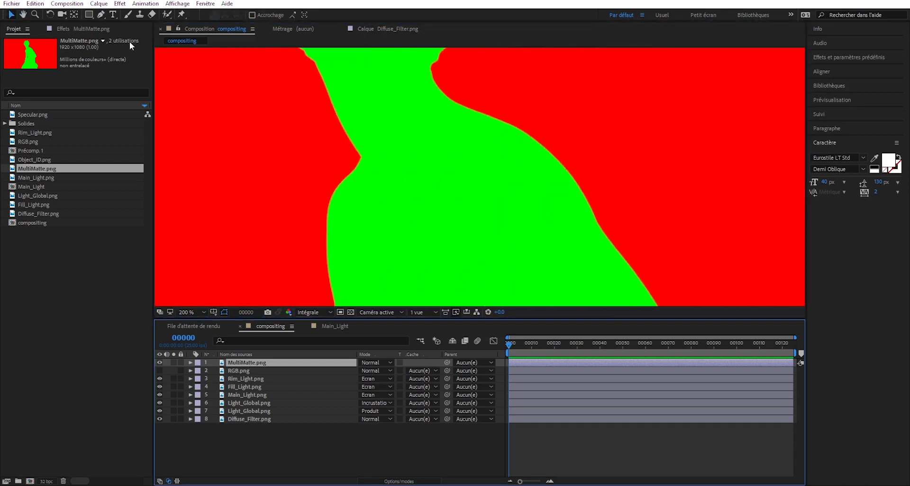
left_click(64, 29)
left_click(120, 3)
mouse_move(140, 163)
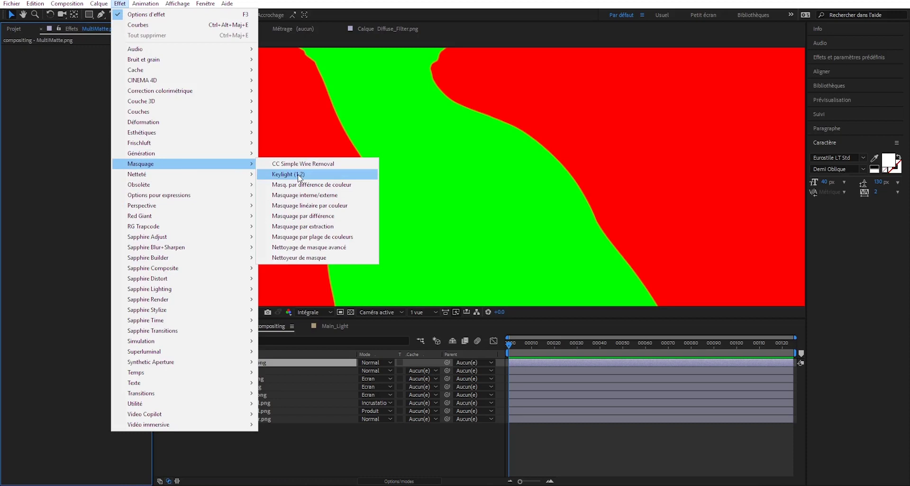
Step: Apply Keylight (1.2) to MultiMatte.png and sample the green as the Screen Colour
left_click(288, 174)
left_click(99, 109)
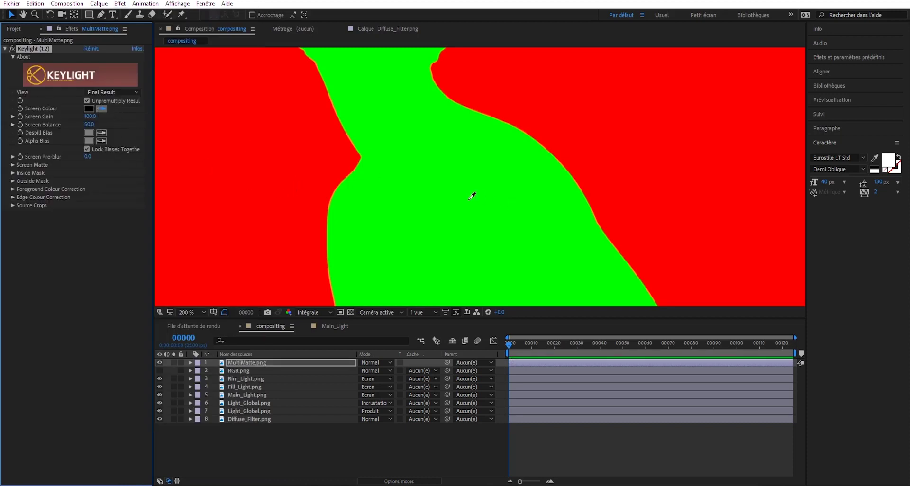
left_click(473, 195)
scroll(318, 155, "down", 1)
scroll(408, 189, "down", 1)
scroll(475, 170, "down", 1)
scroll(442, 169, "up", 1)
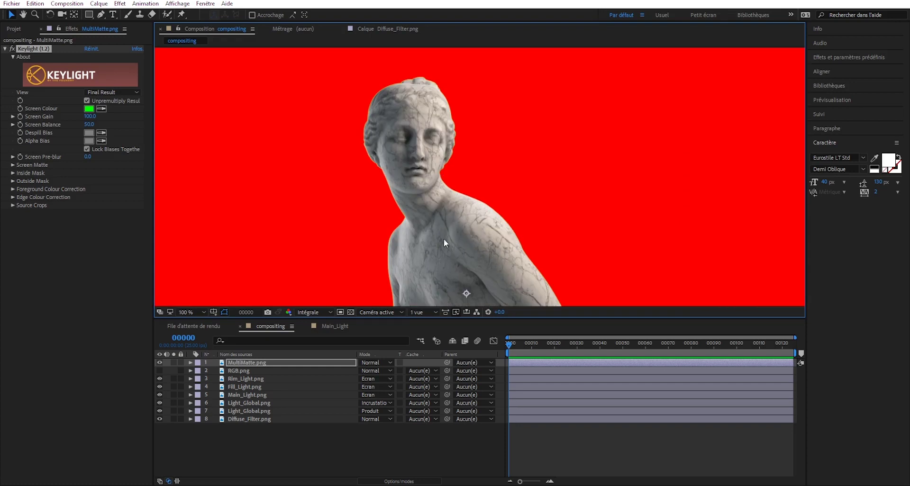
scroll(389, 229, "up", 1)
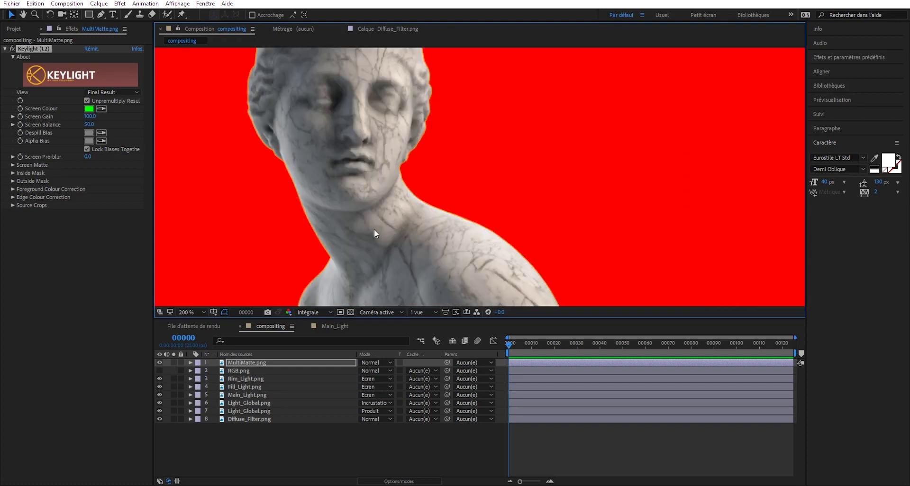
Step: Switch the Keylight view to Screen Matte, then to Status
left_click(126, 92)
left_click(143, 143)
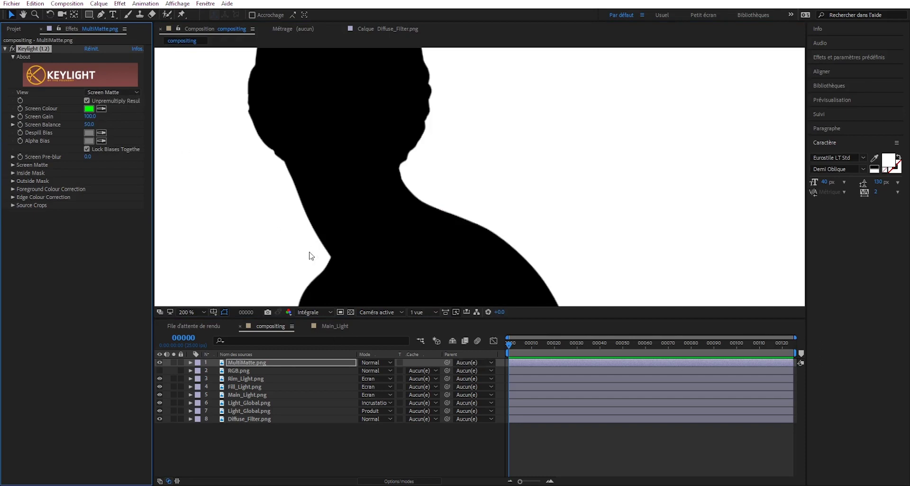
scroll(422, 252, "down", 2)
scroll(390, 180, "up", 1)
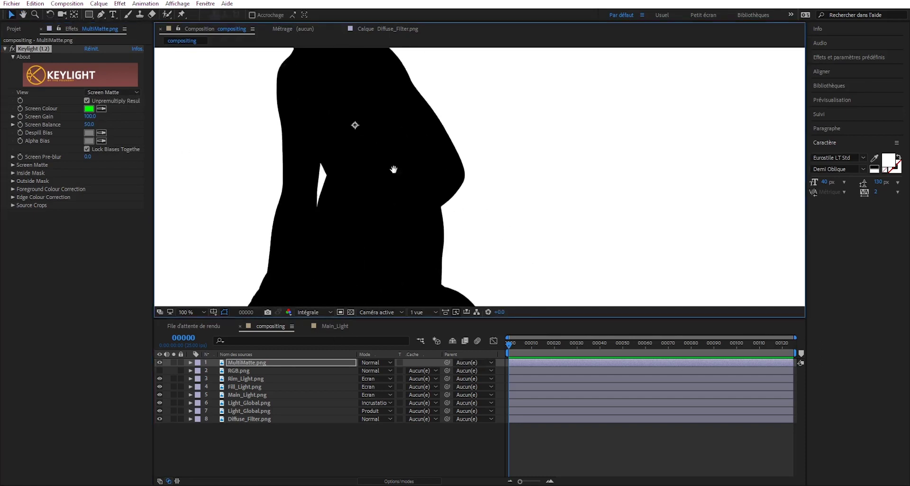
left_click(108, 92)
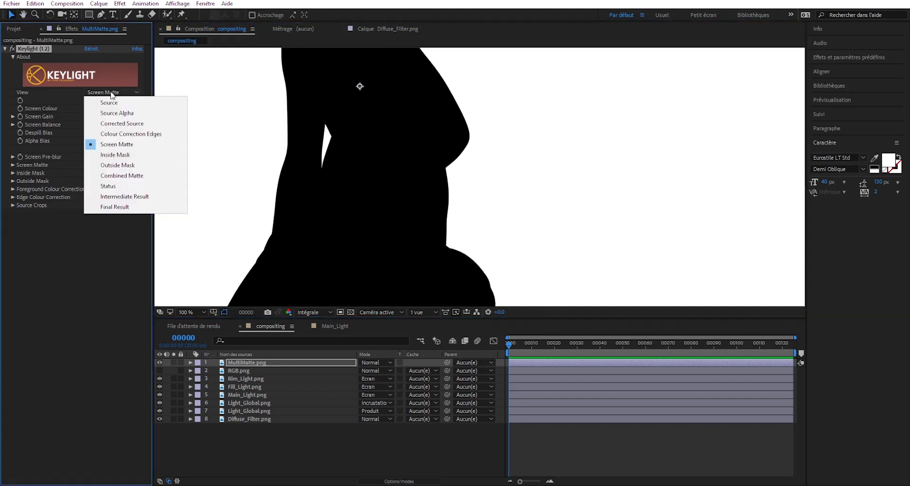
left_click(125, 186)
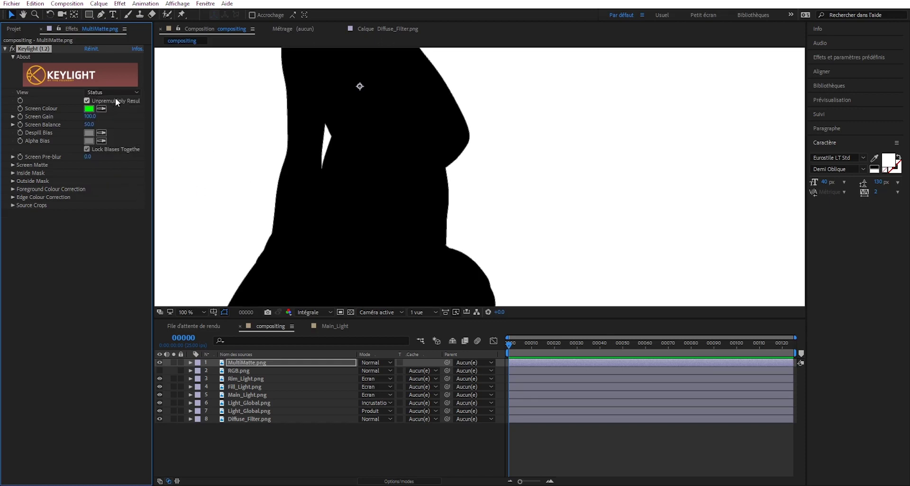
left_click(116, 94)
left_click(127, 190)
Step: Expand Keylight's Screen Matte settings
scroll(307, 185, "up", 2)
scroll(326, 138, "up", 1)
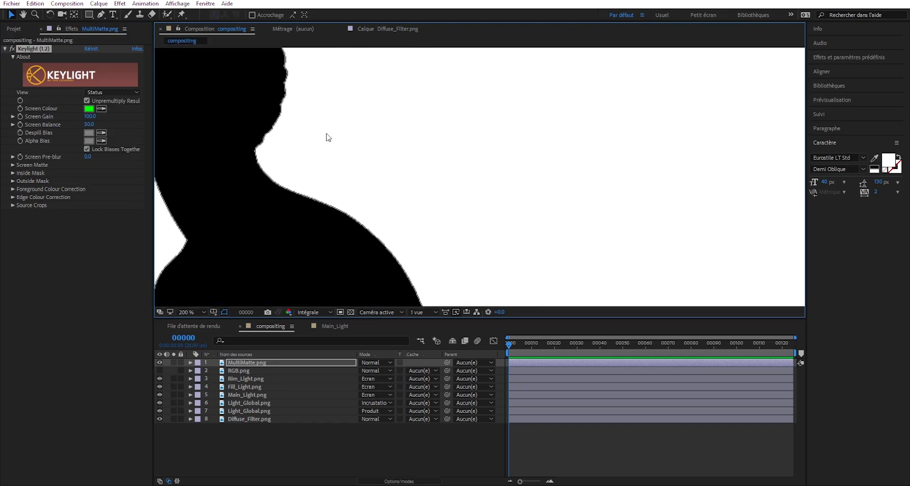
scroll(326, 137, "down", 1)
scroll(304, 144, "up", 2)
scroll(388, 215, "up", 1)
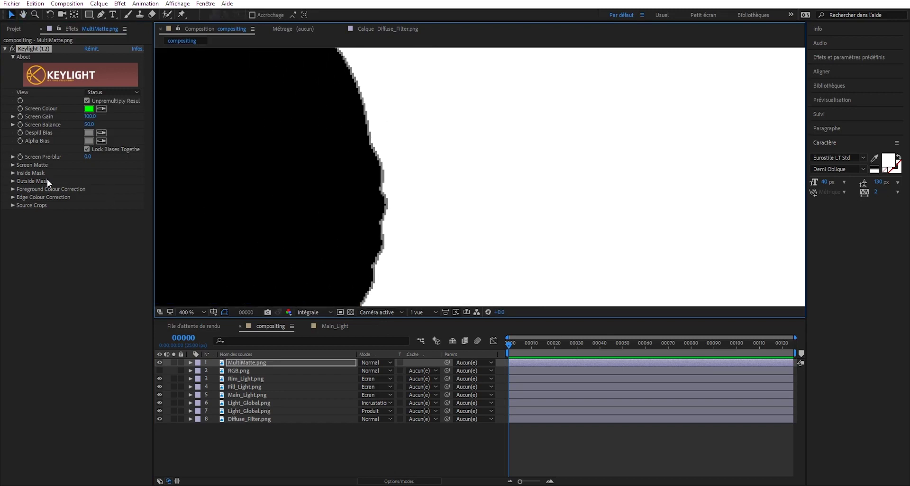
left_click(11, 165)
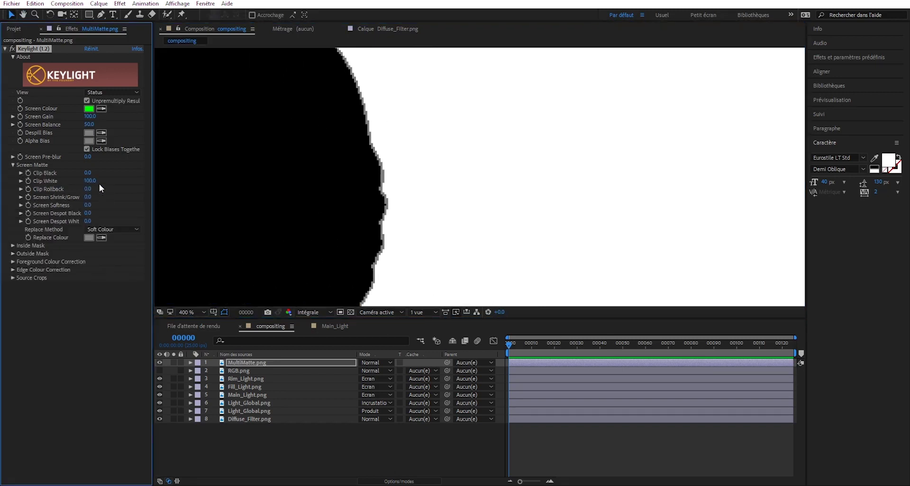
Step: Refine the screen matte with Screen Softness 0.1 and Clip Black raised to 46
left_click_drag(87, 173, 99, 172)
left_click(87, 205)
key("Return")
left_click(91, 205)
type("0")
key("Return")
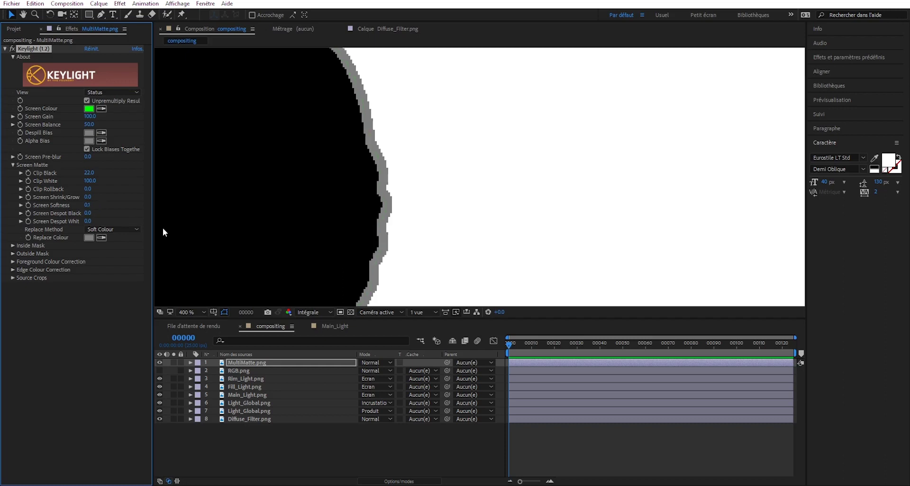
left_click_drag(92, 178, 99, 177)
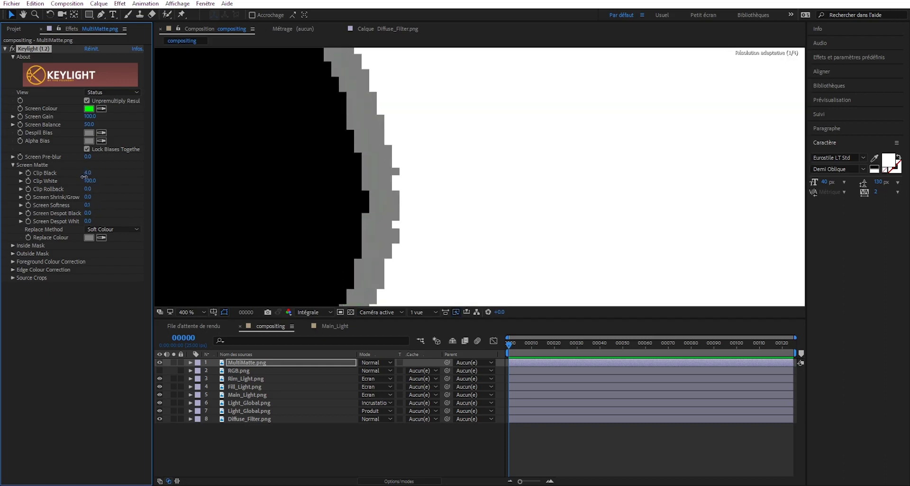
mouse_move(99, 177)
left_mouse_down()
mouse_move(106, 177)
mouse_move(98, 173)
left_mouse_up()
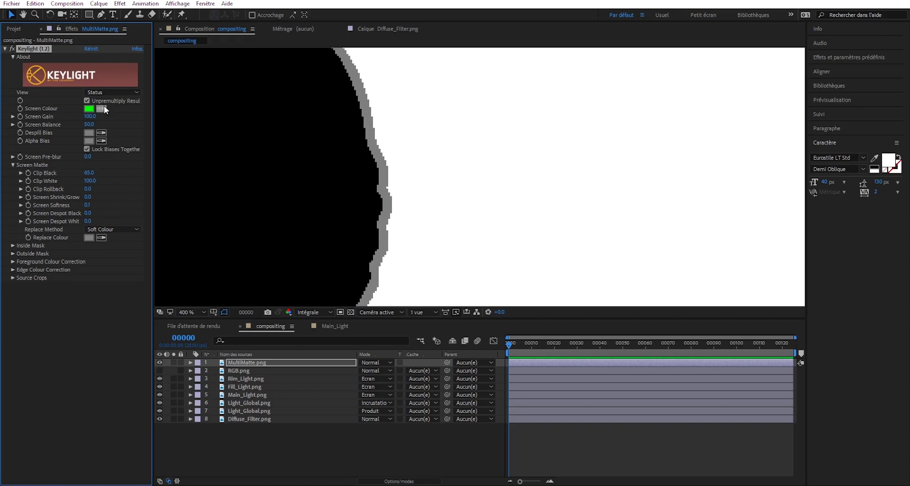
Step: Set the Keylight view to Final Result and inspect the keyed statue from face to torso
left_click(110, 93)
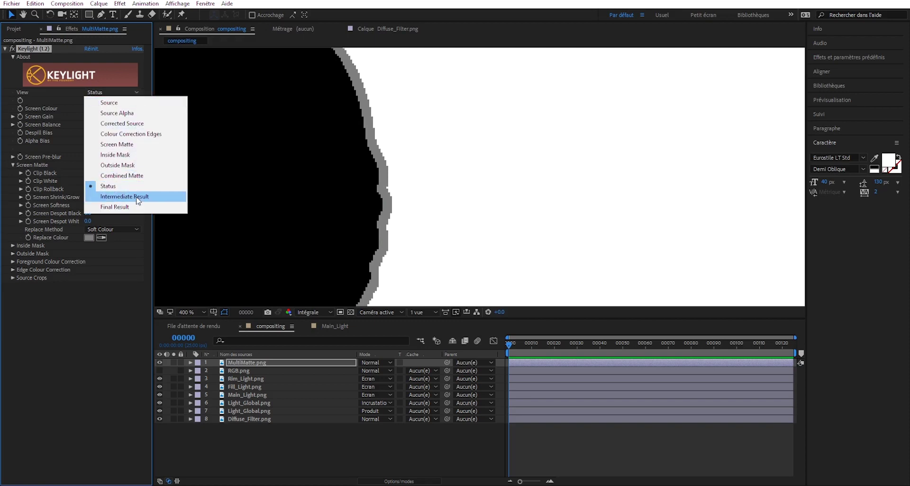
left_click(126, 209)
scroll(382, 177, "down", 2)
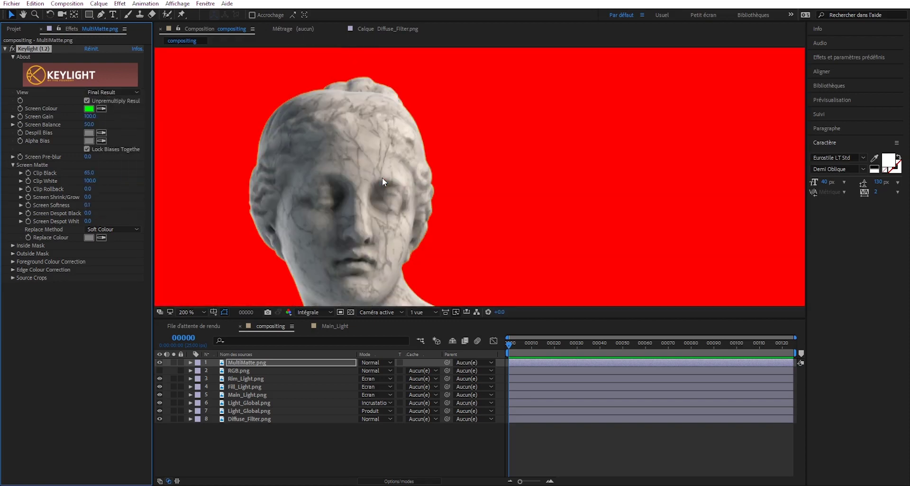
scroll(233, 158, "up", 2)
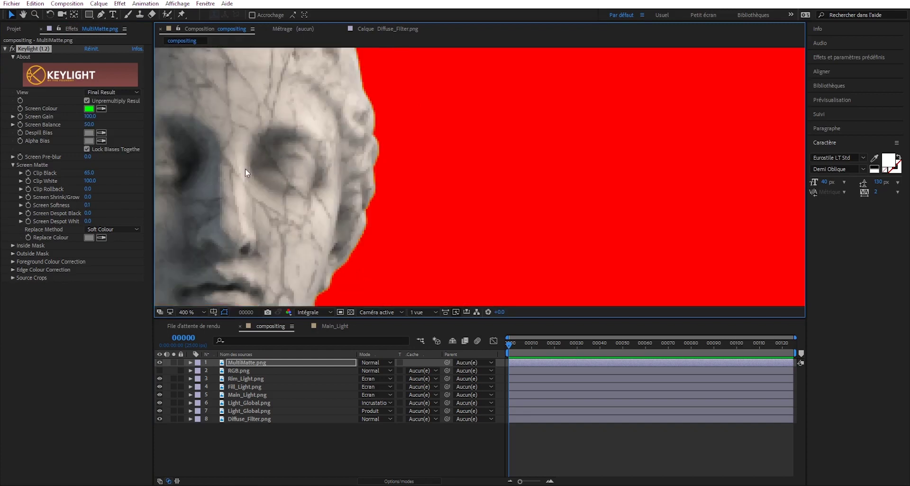
left_click_drag(245, 169, 476, 130)
scroll(476, 127, "down", 2)
left_click_drag(406, 126, 360, 82)
mouse_move(382, 135)
left_mouse_down()
mouse_move(499, 237)
mouse_move(423, 147)
left_mouse_up()
scroll(465, 209, "down", 2)
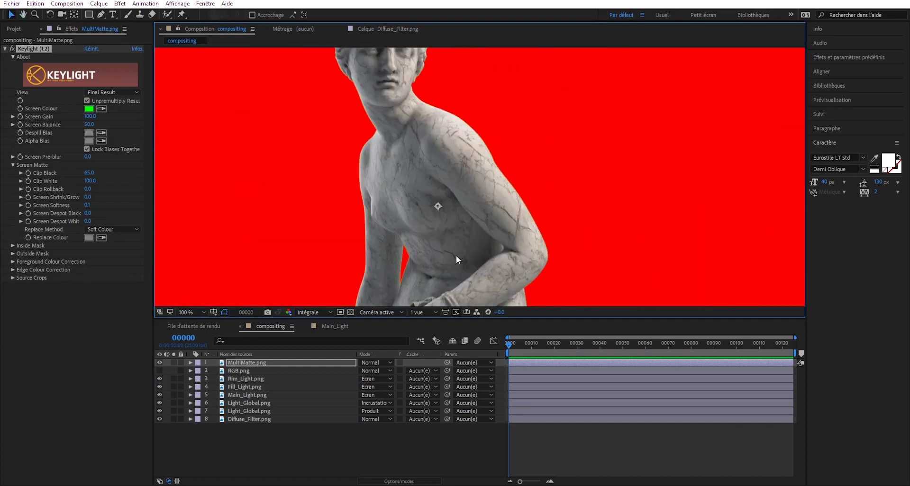
left_click_drag(456, 255, 497, 205)
scroll(474, 258, "down", 2)
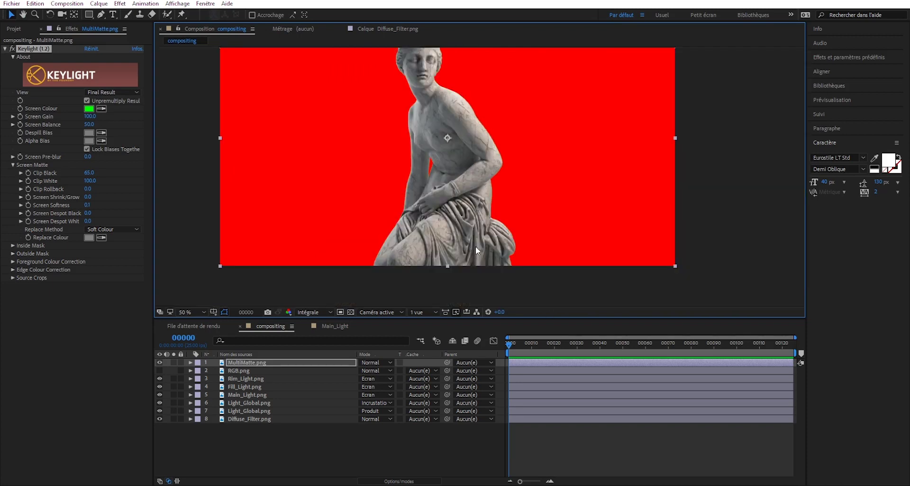
left_click_drag(440, 126, 423, 166)
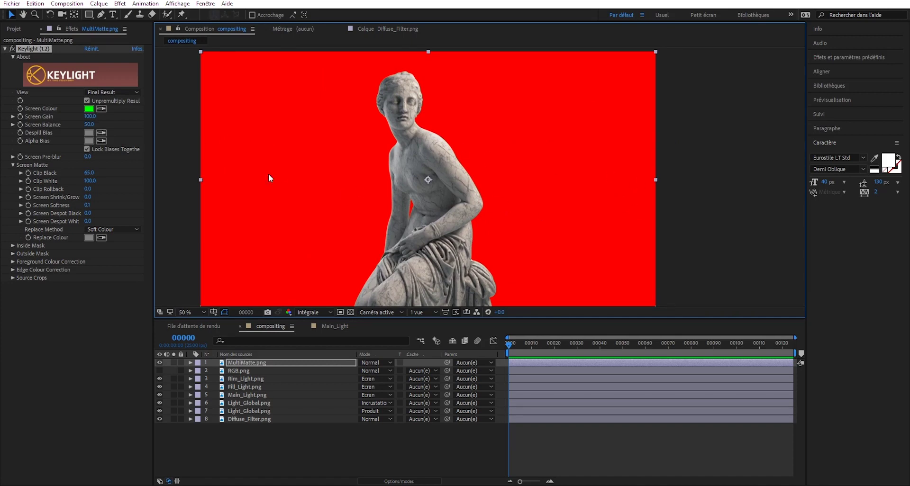
Step: Collapse Keylight, make RGB.png visible and select it together with MultiMatte.png
left_click(4, 49)
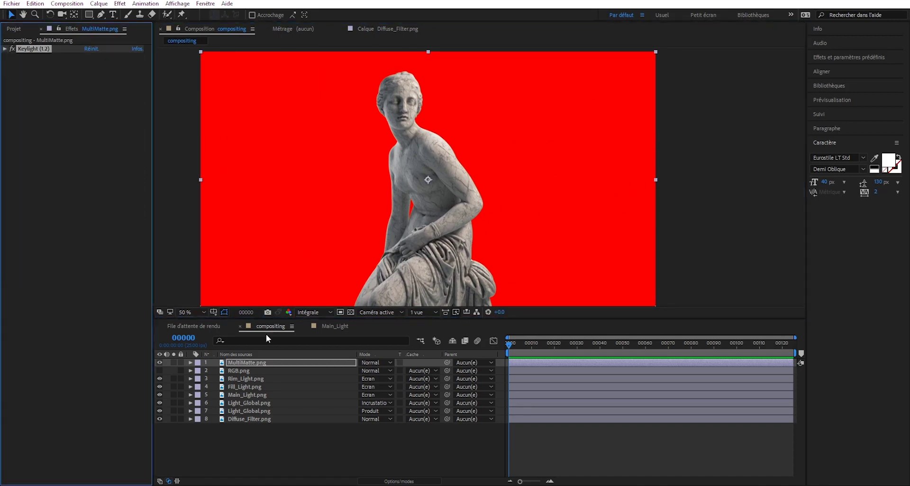
left_click(159, 371)
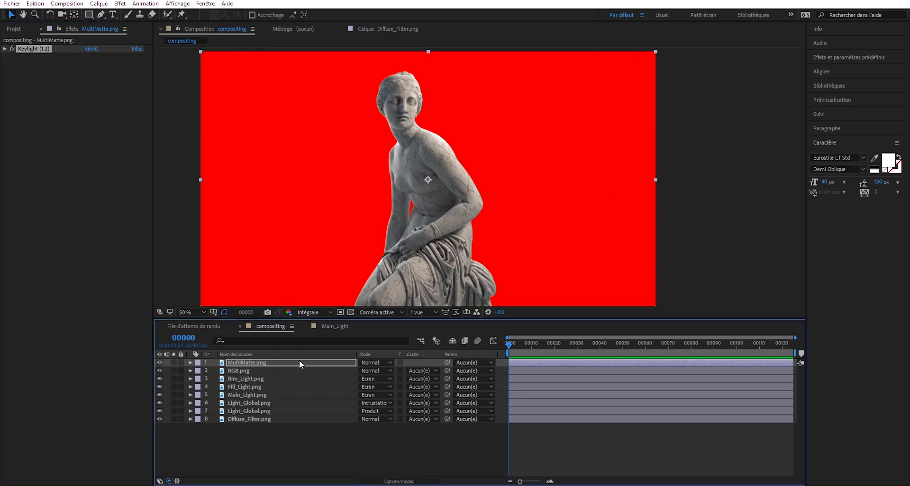
left_click(242, 371)
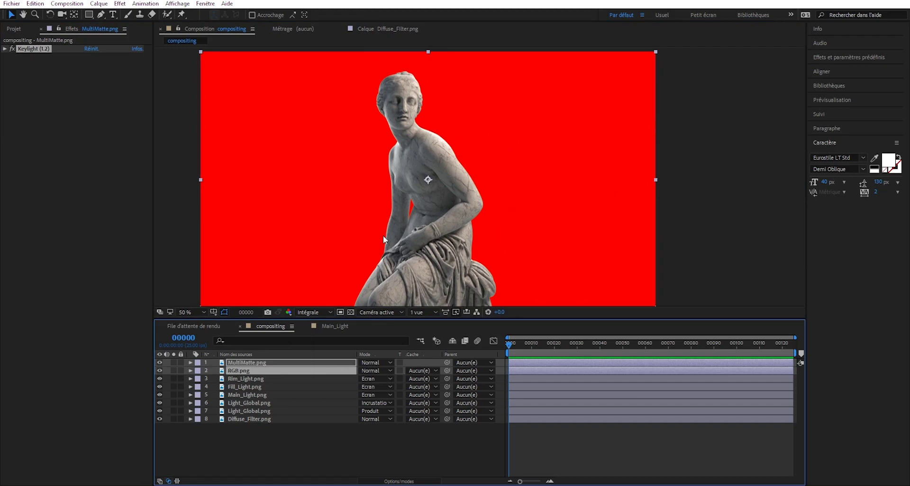
Step: Precompose MultiMatte.png and RGB.png into a new comp named 'Isolé', then show the Project panel
key("ctrl+shift+c")
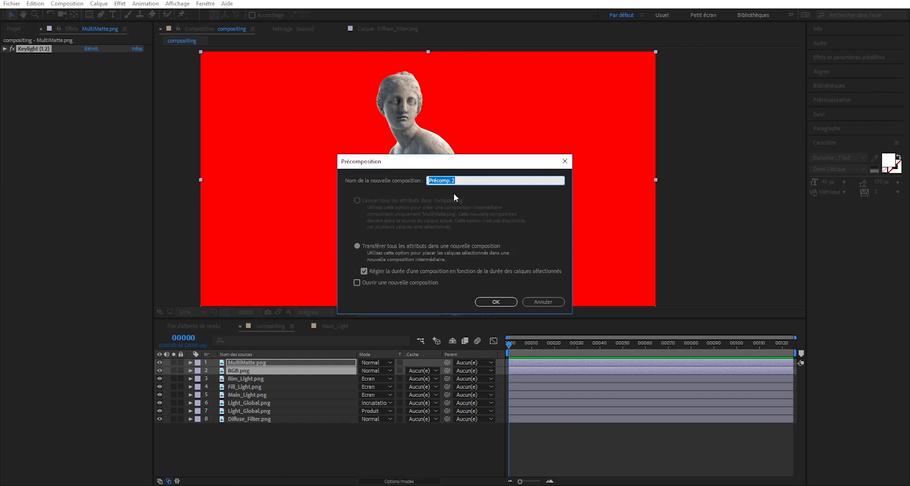
type("Isolé")
key("Return")
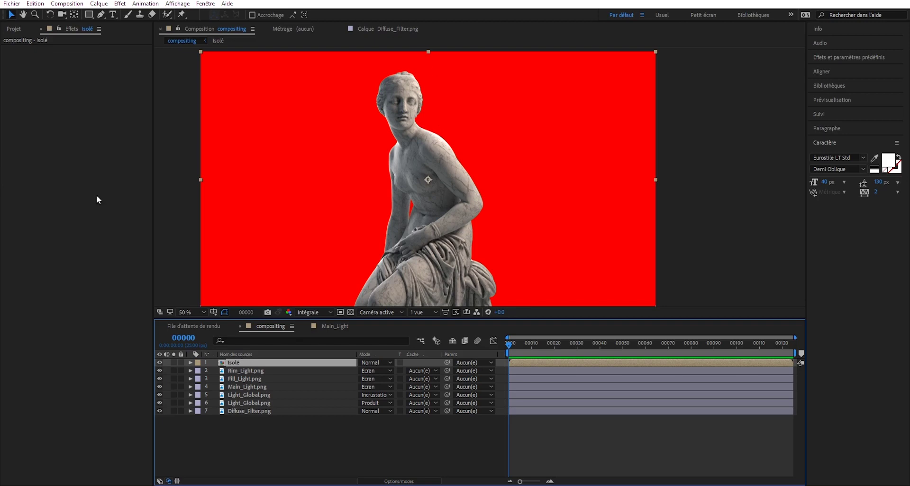
left_click(16, 29)
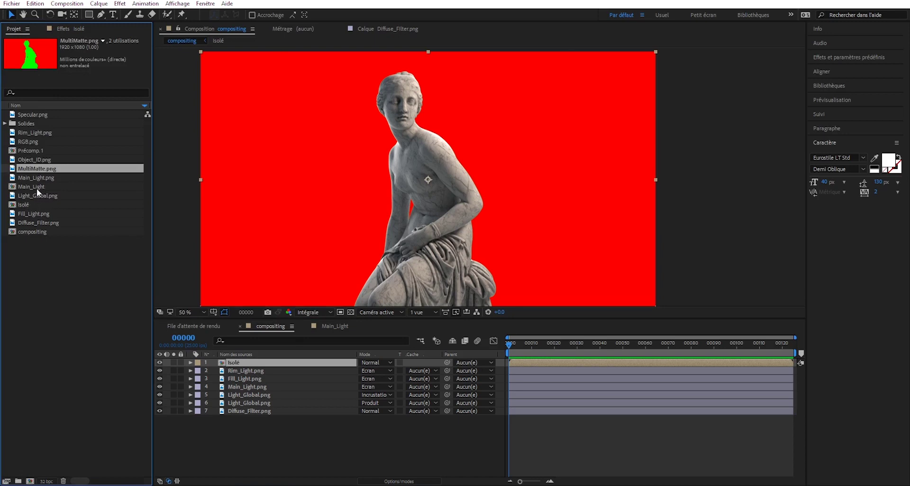
Step: Create a dark blue solid and place it beneath the Isolé layer
left_click(263, 419)
key("ctrl+y")
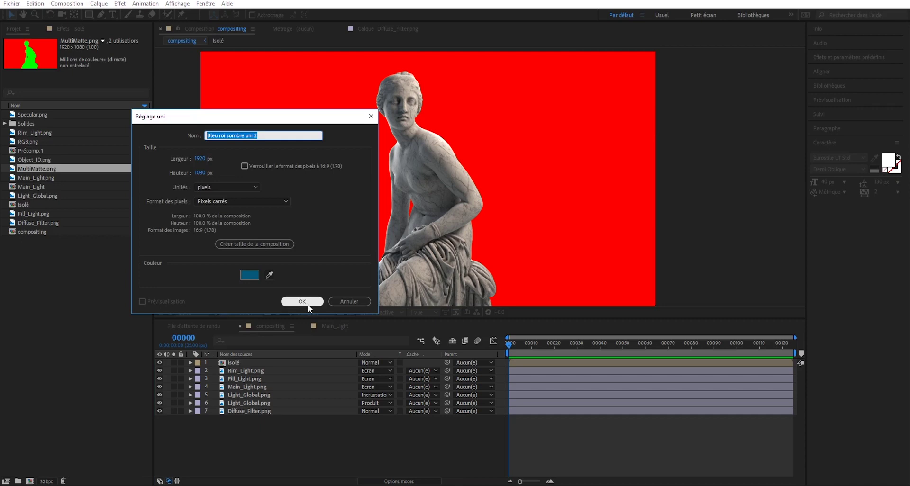
left_click(306, 303)
left_click_drag(237, 363, 232, 376)
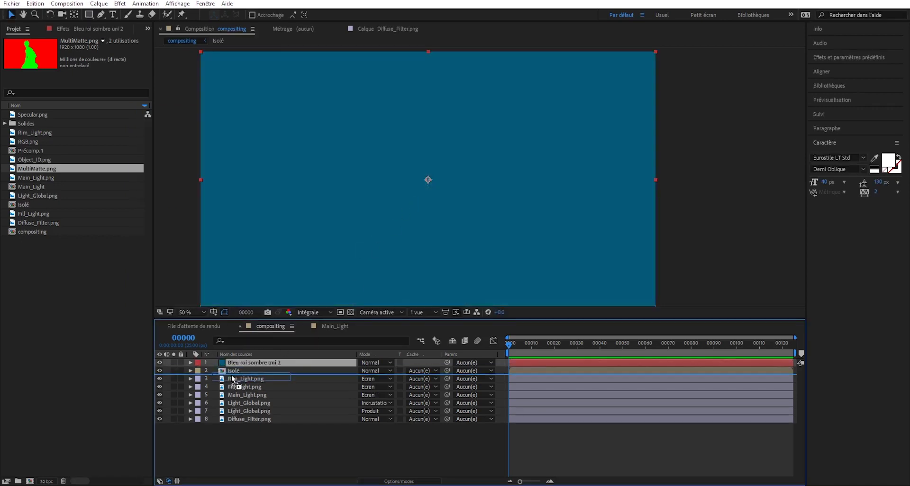
Step: Apply Keylight to Isolé and sample the red background as the Screen Colour
left_click(64, 28)
left_click(120, 4)
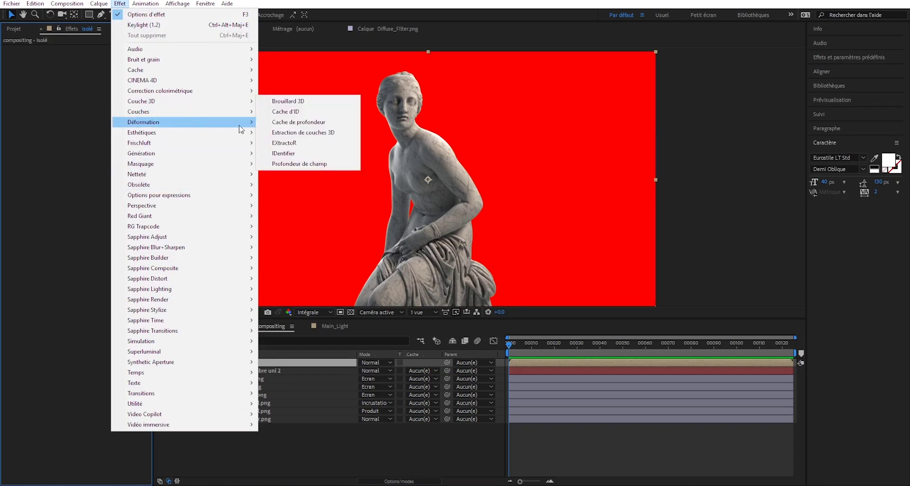
mouse_move(141, 164)
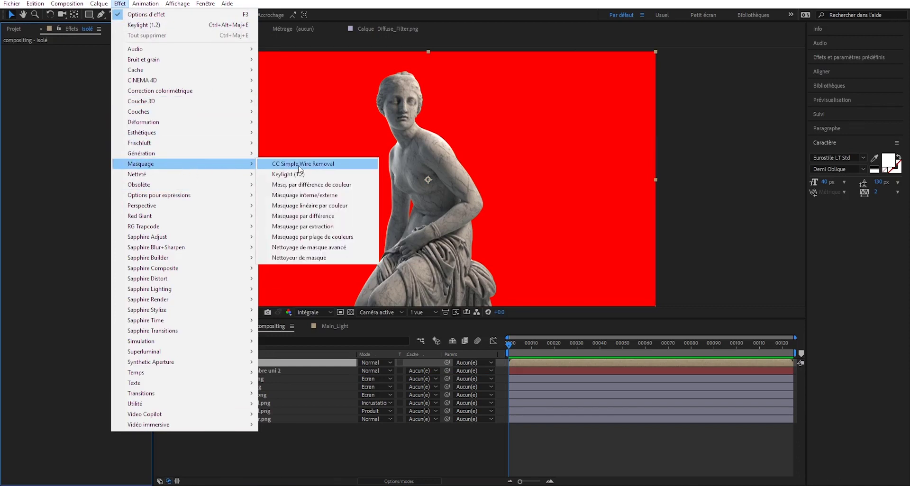
left_click(299, 174)
left_click(101, 108)
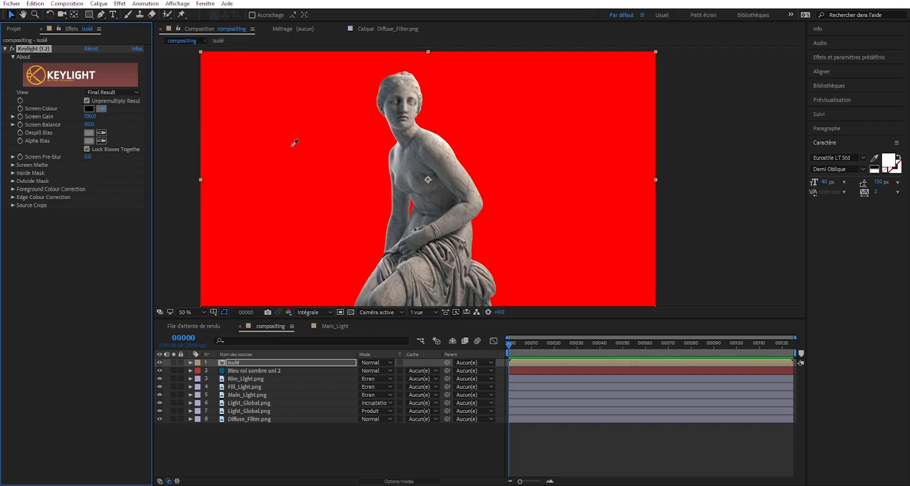
left_click(294, 143)
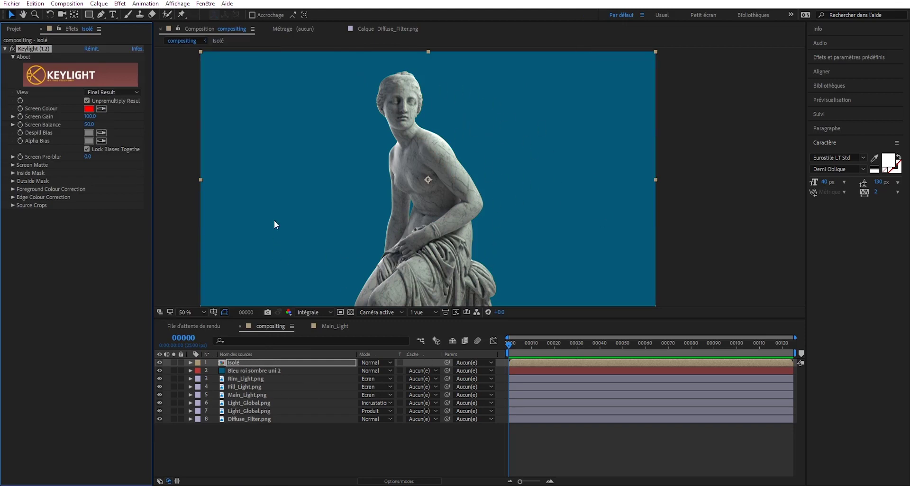
left_click(128, 15)
left_click(261, 370)
Step: Type a 'TUTO LIGHT' title and enlarge its font size to 319 px
key("ctrl+t")
left_click(276, 217)
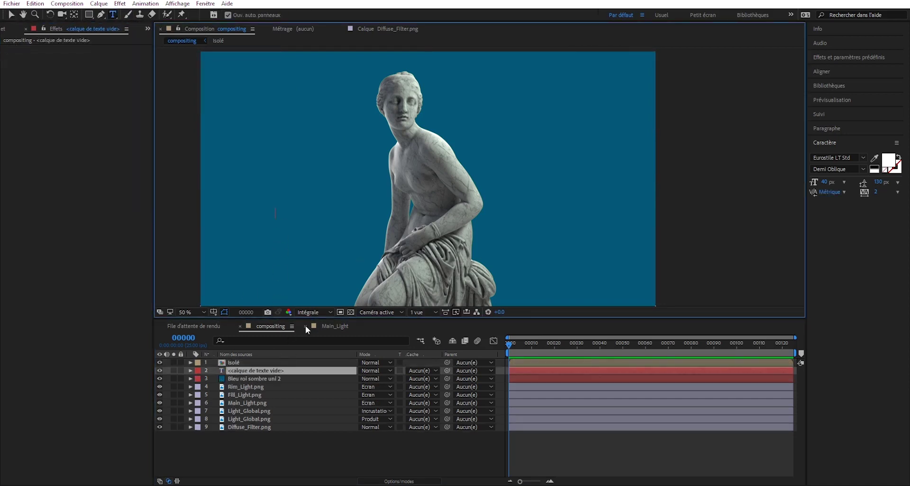
type("TUTO")
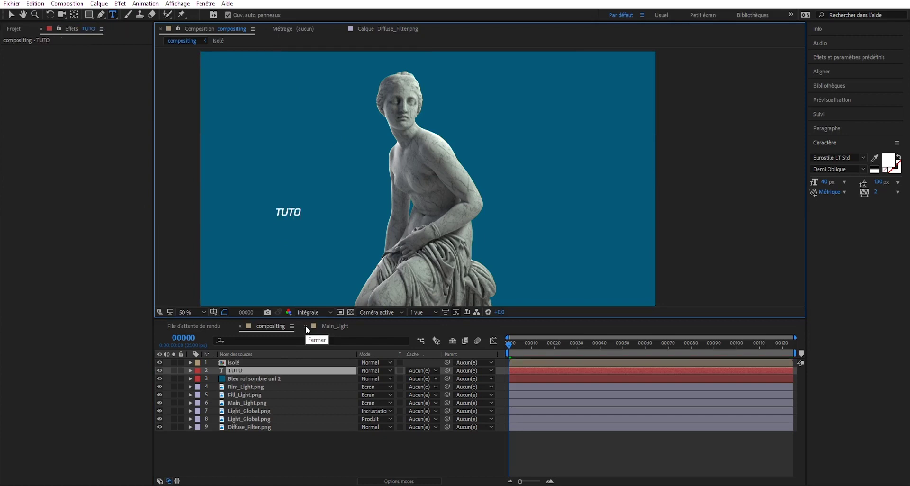
type(" LIGHT")
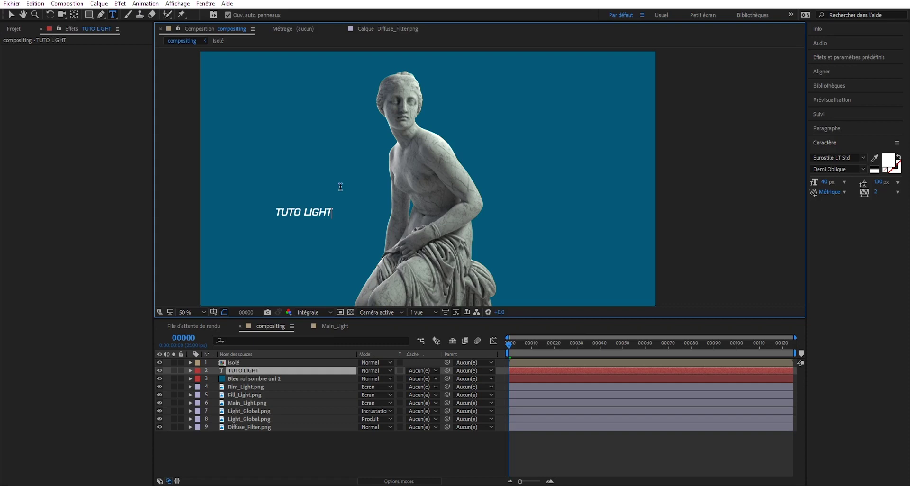
key("ctrl+a")
left_click_drag(831, 184, 846, 182)
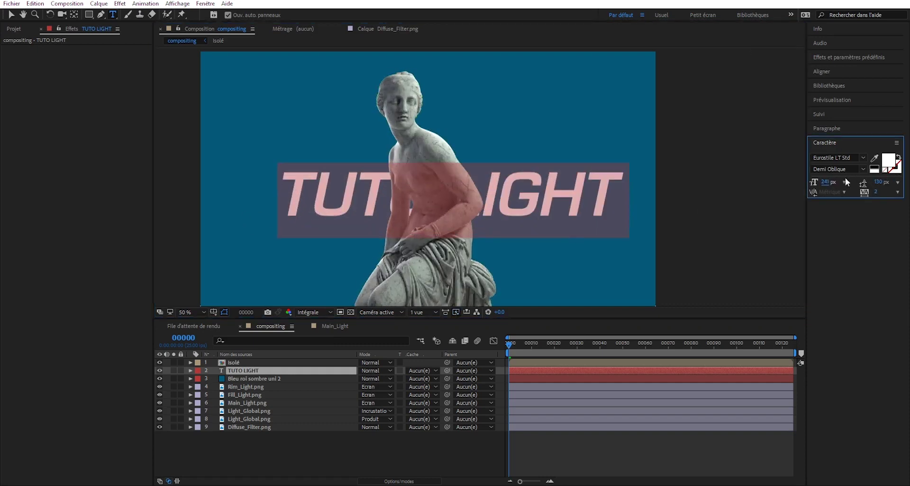
left_click_drag(846, 182, 861, 182)
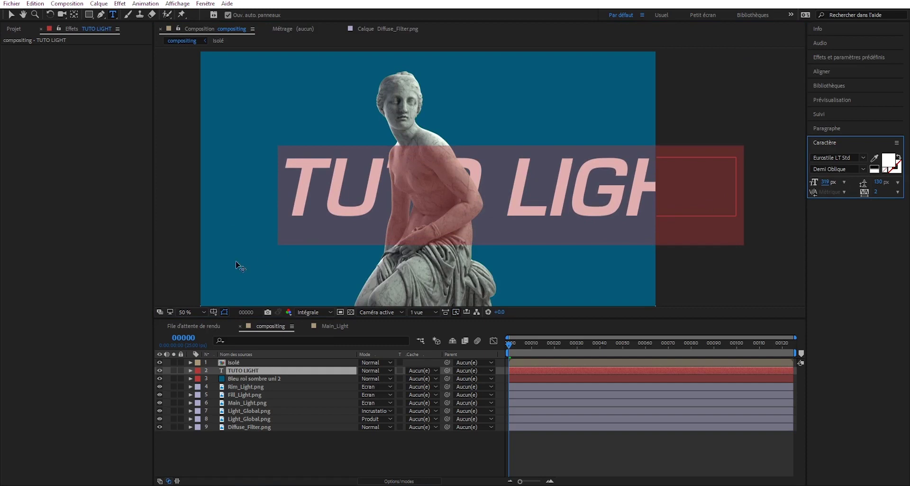
left_click(239, 371)
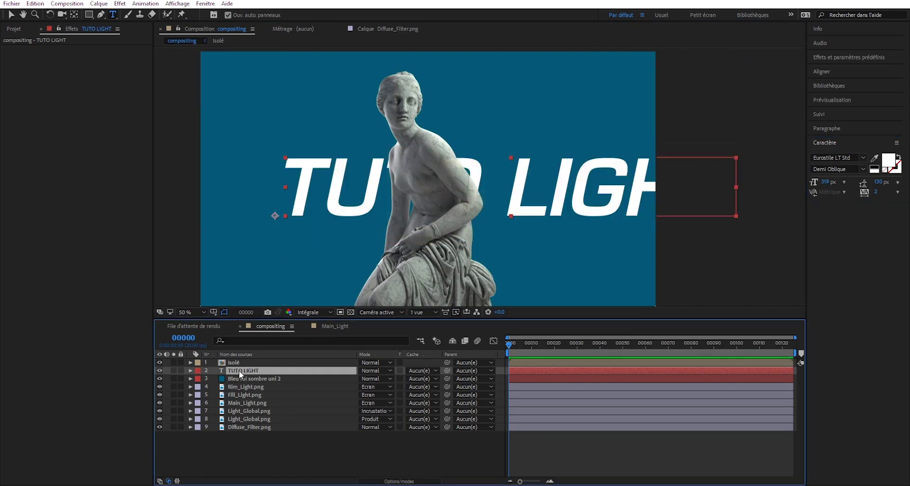
Step: Move the TUTO LIGHT title to the top of the frame
key("c")
left_click(11, 14)
mouse_move(536, 192)
left_mouse_down()
mouse_move(435, 108)
mouse_move(437, 87)
left_mouse_up()
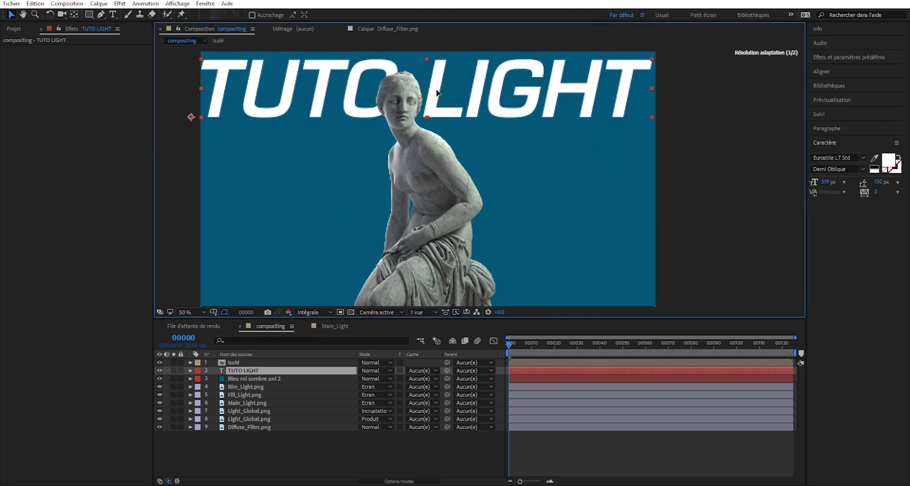
scroll(477, 150, "down", 2)
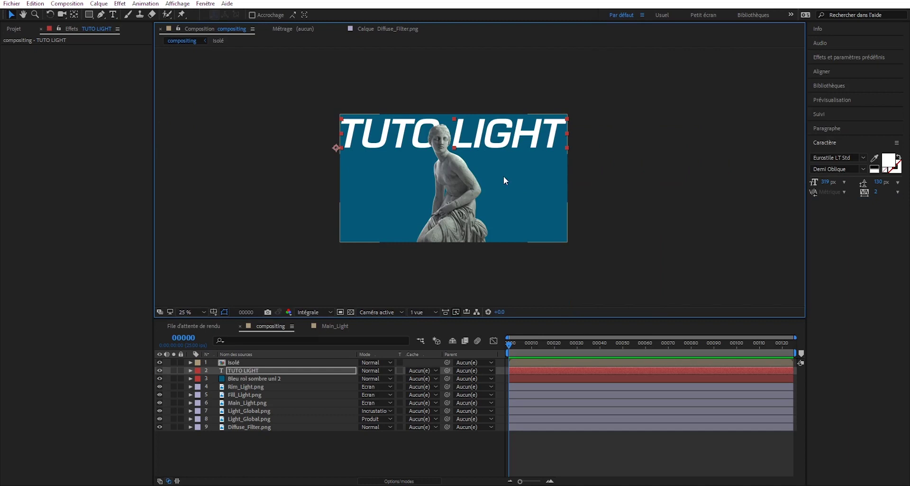
middle_click_drag(504, 176, 483, 192)
left_click(254, 379)
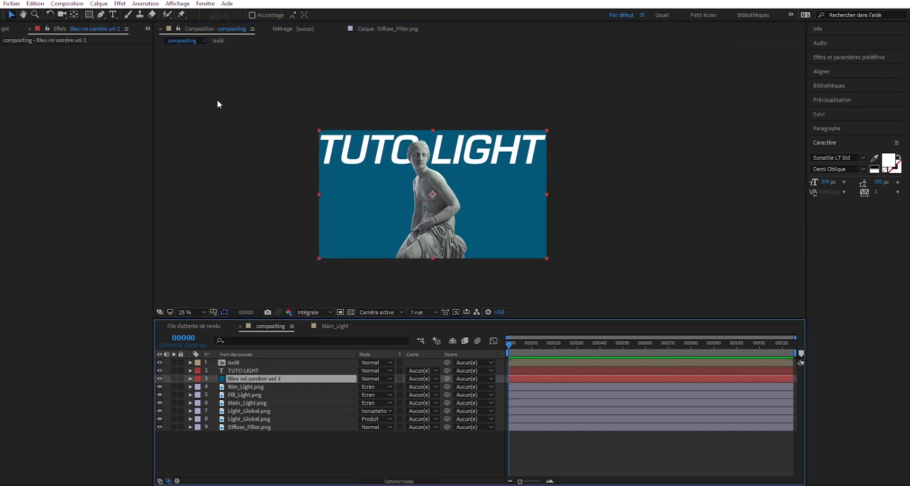
Step: Apply a radial Gamme des dégradés gradient to the dark blue solid
left_click(120, 3)
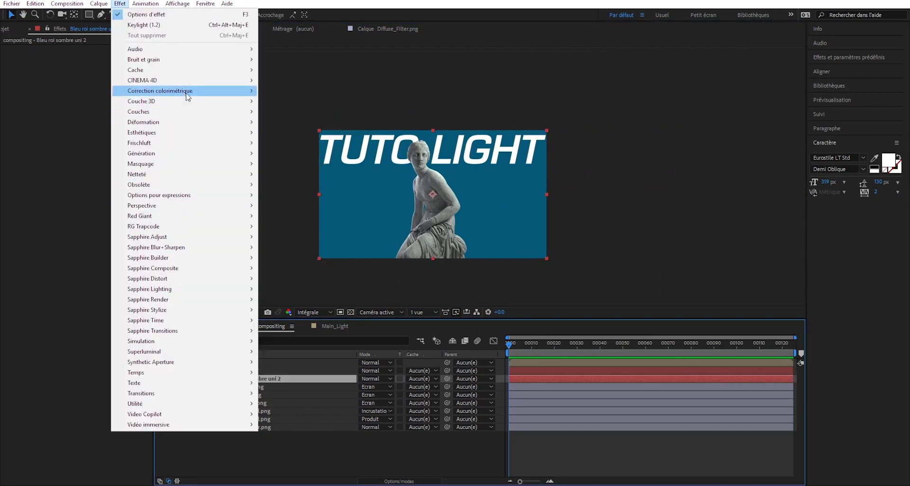
mouse_move(141, 154)
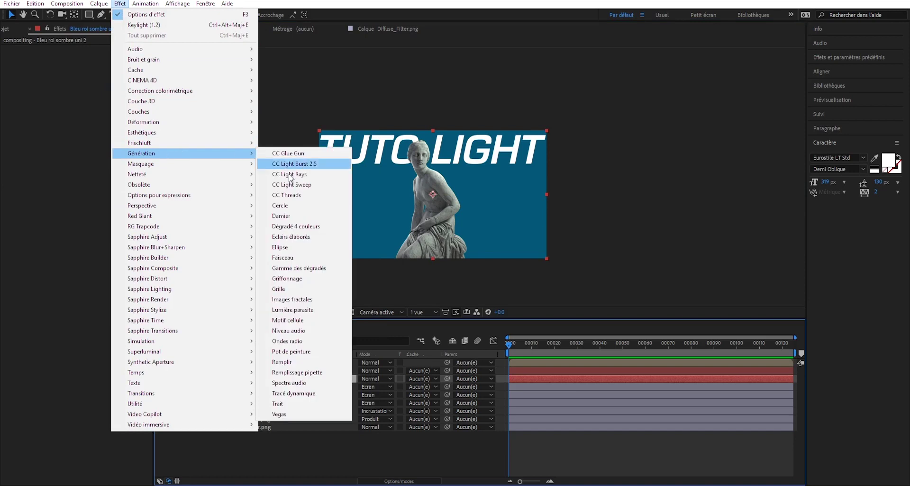
left_click(310, 269)
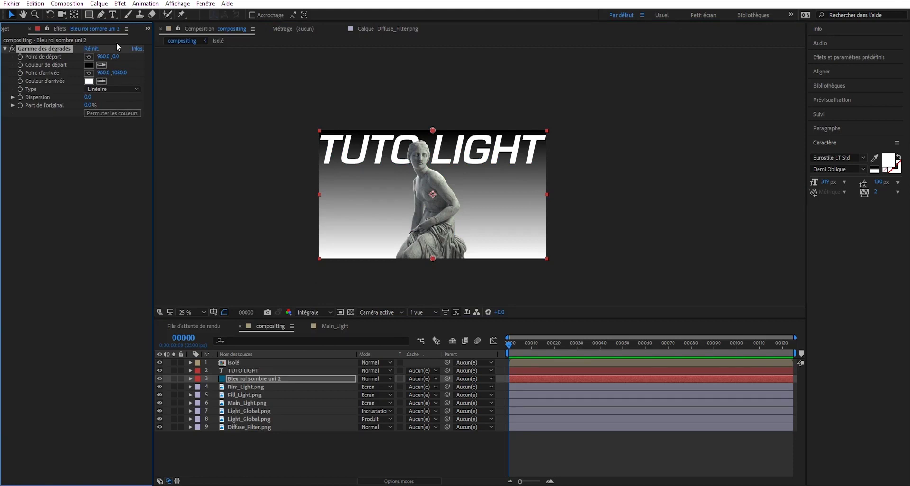
left_click(102, 93)
left_click(102, 107)
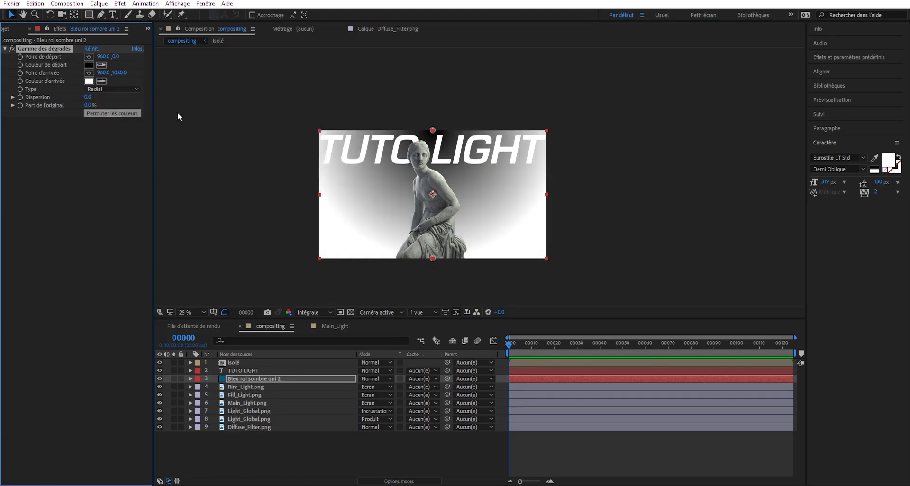
Step: Set the gradient colours to a pale pink start and a light blue end
left_click(92, 65)
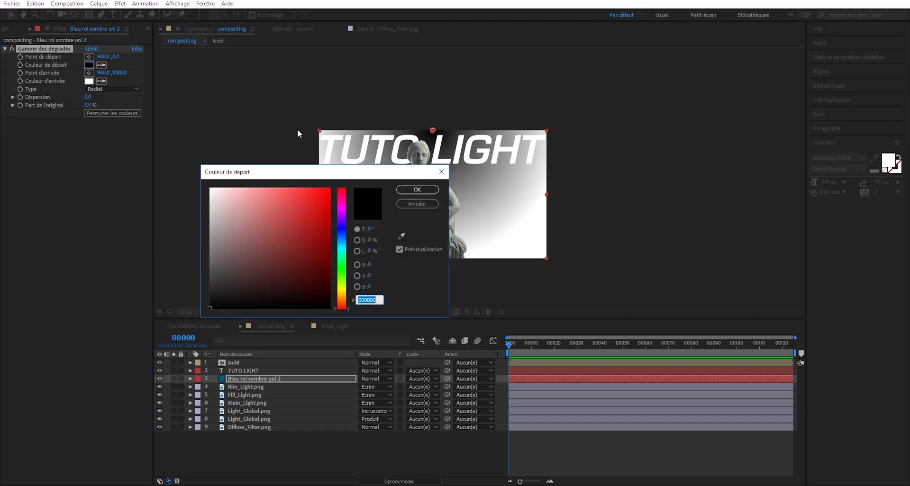
left_click(228, 197)
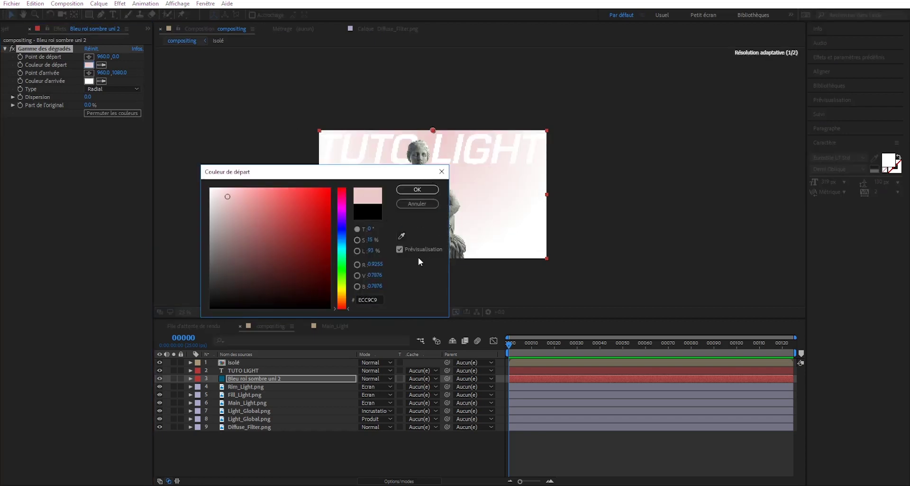
left_click(413, 191)
left_click(123, 122)
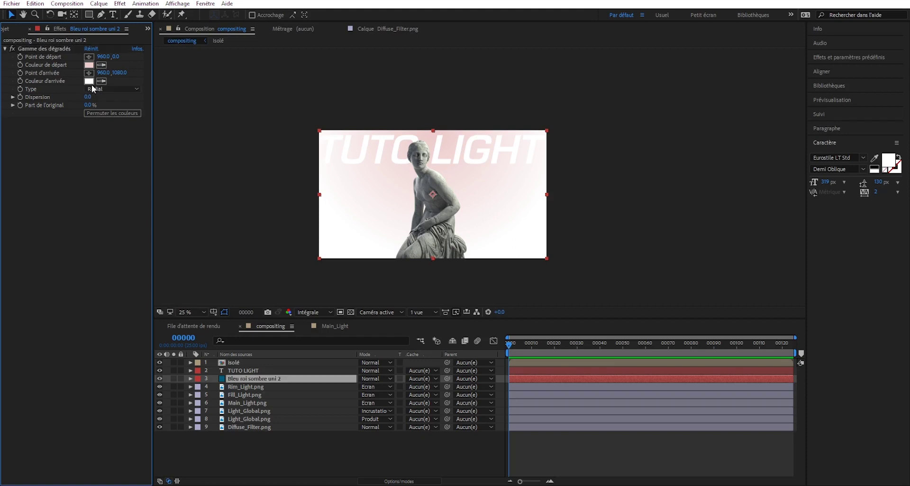
left_click(89, 81)
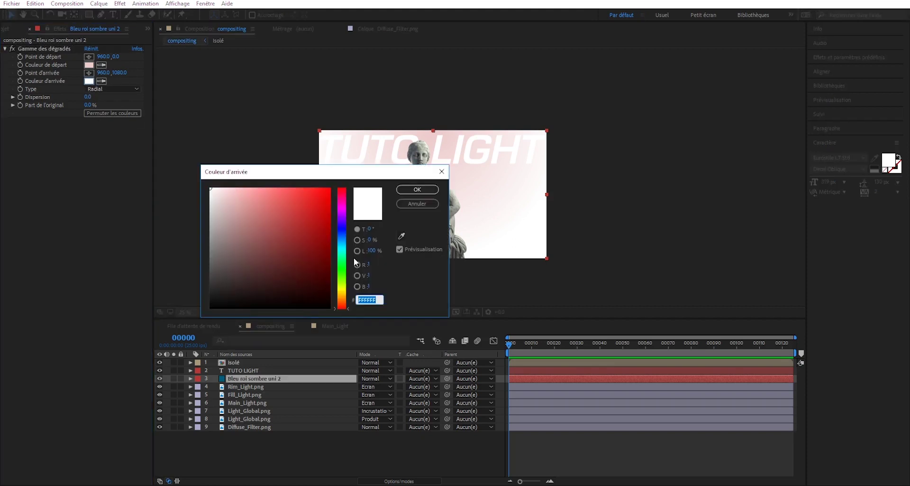
left_click_drag(340, 251, 342, 239)
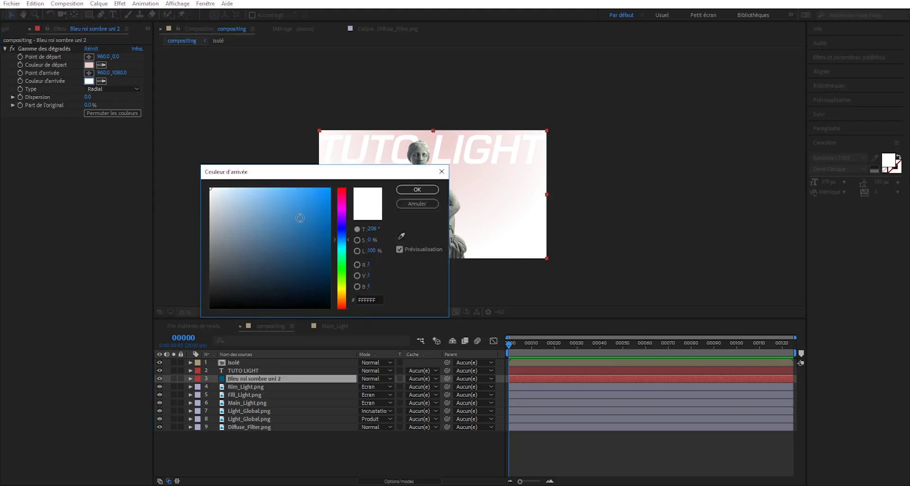
left_click(287, 196)
left_click_drag(327, 178, 172, 117)
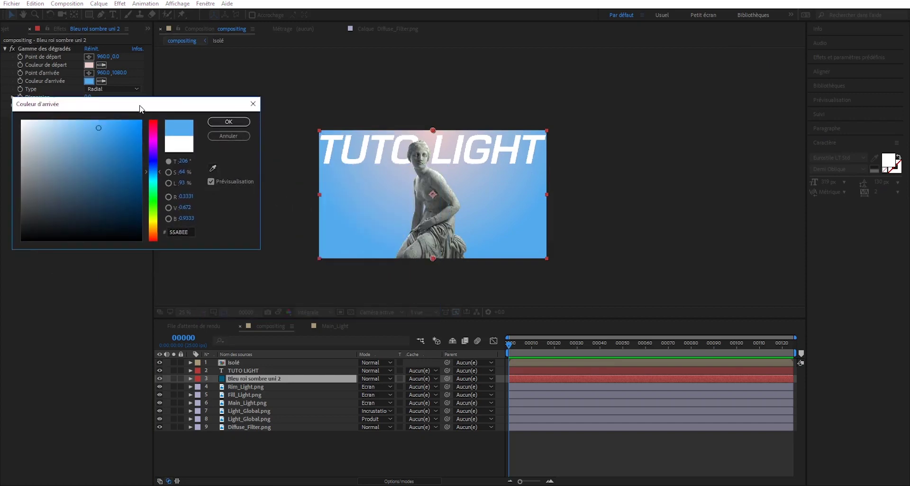
left_click(263, 130)
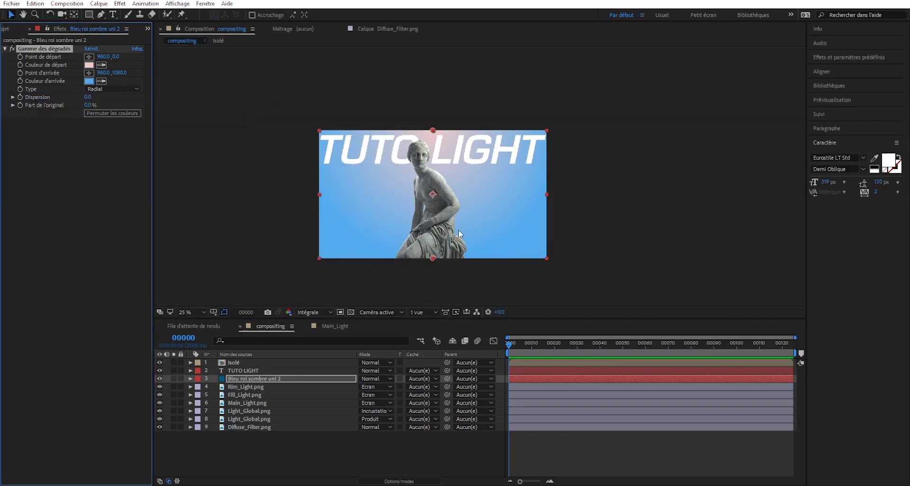
Step: Place the gradient start at 872,192 and end at 928,1240, then preview the result
left_click_drag(435, 259, 429, 277)
left_click_drag(432, 130, 424, 150)
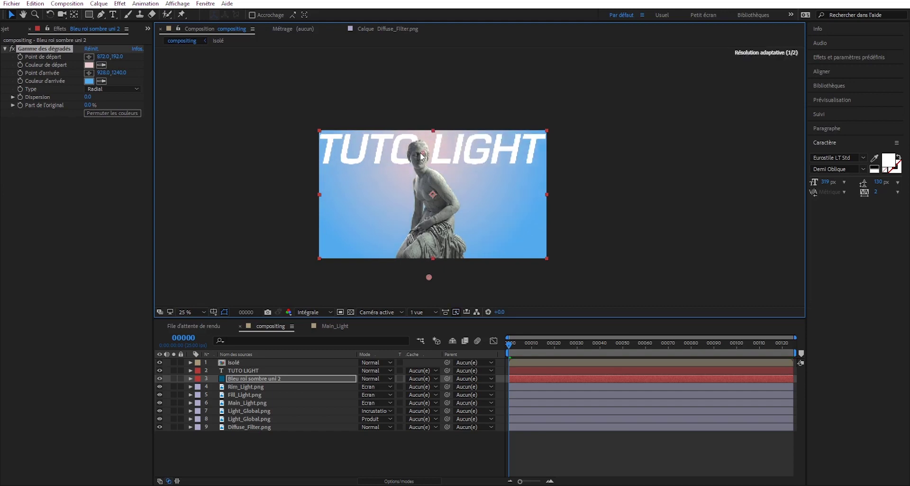
left_click(652, 190)
scroll(465, 167, "up", 1)
scroll(455, 178, "up", 1)
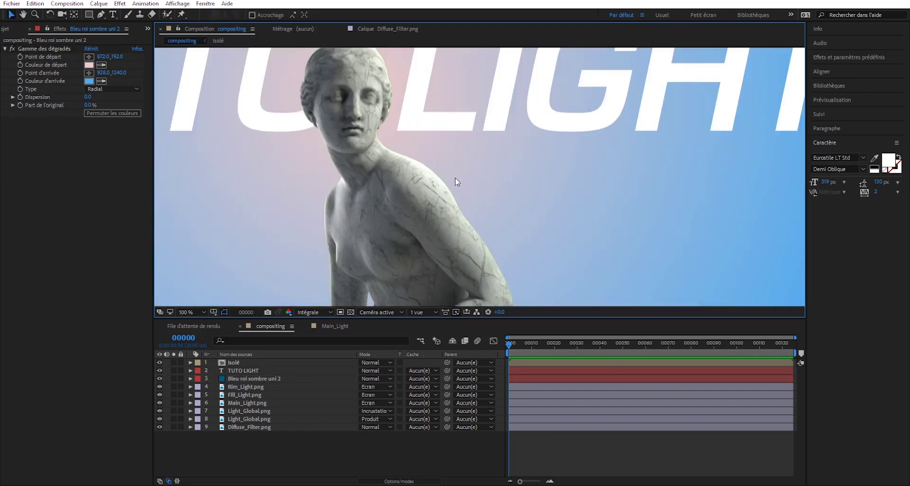
scroll(456, 180, "down", 1)
scroll(455, 180, "down", 1)
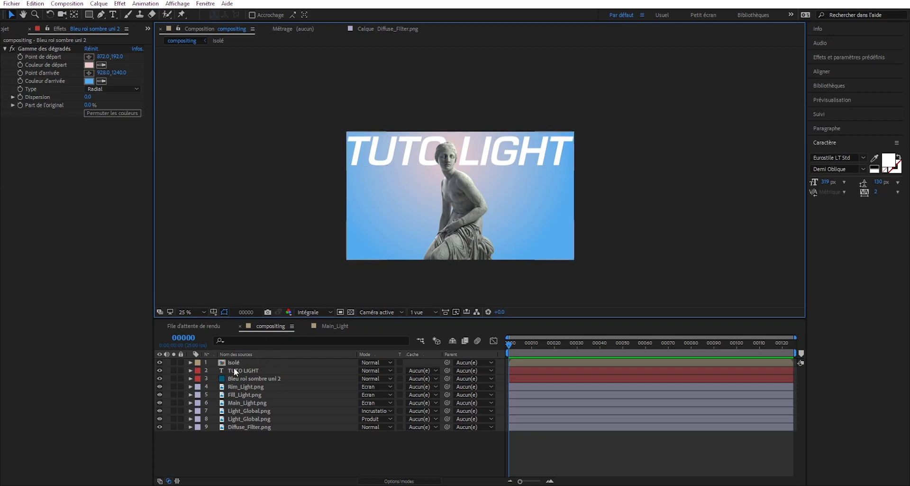
Step: Delete the Bleu roi sombre uni 2 gradient and TUTO LIGHT layers, then select Rim_Light through Diffuse_Filter
left_click(160, 378)
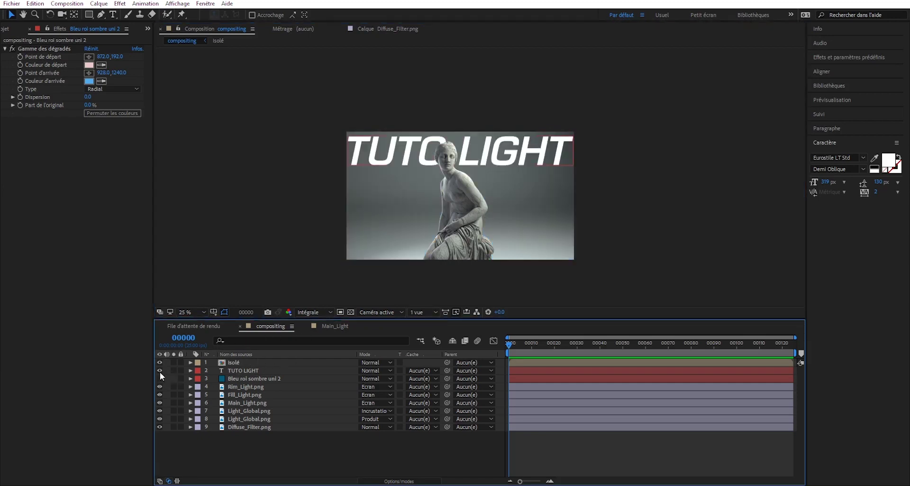
left_click(160, 371)
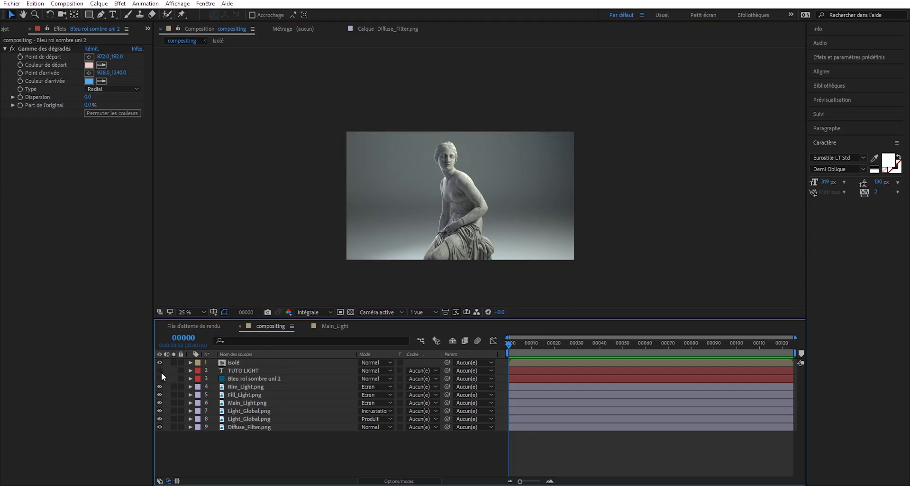
left_click(250, 379)
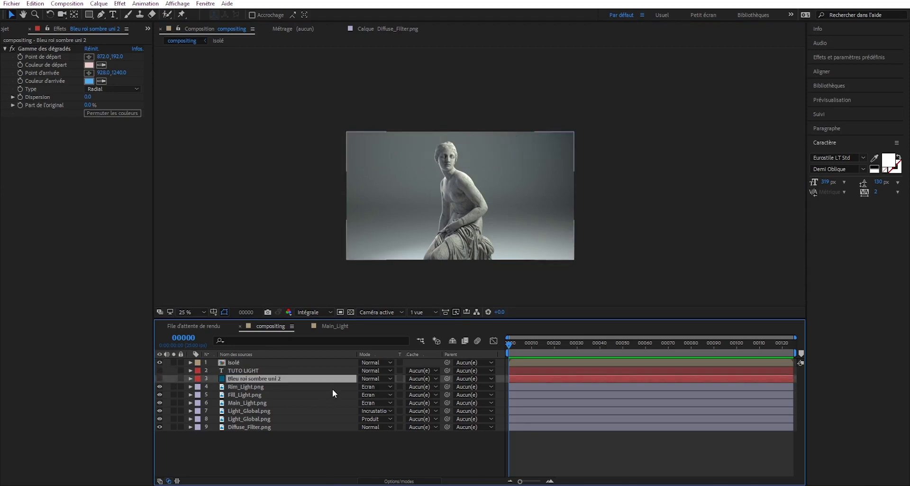
key("Delete")
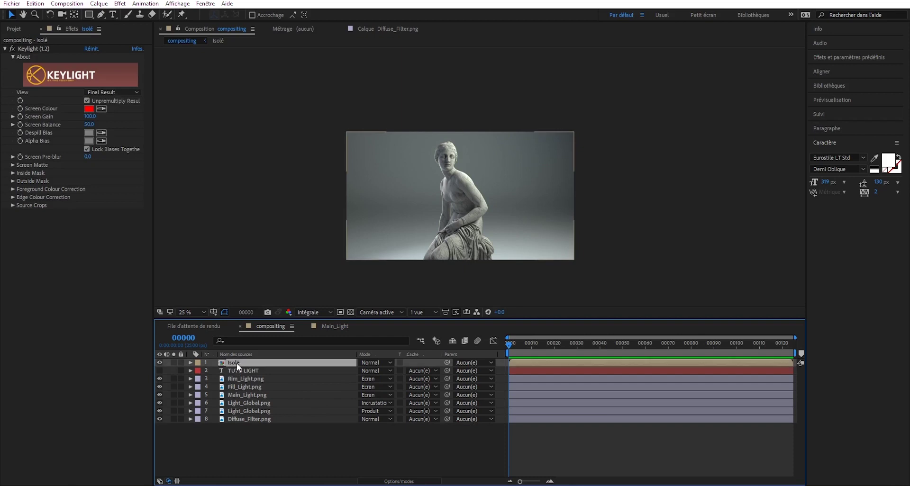
left_click(249, 371)
key("Delete")
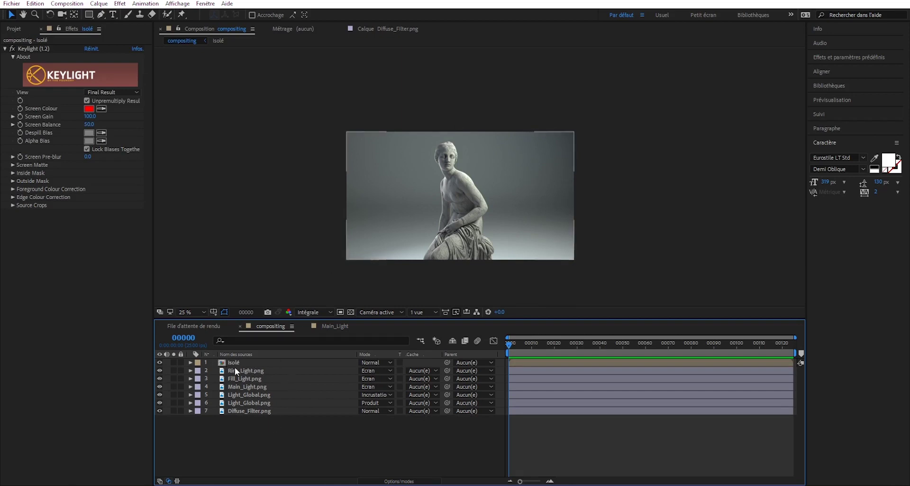
left_click(252, 375)
left_click(274, 413, "shift")
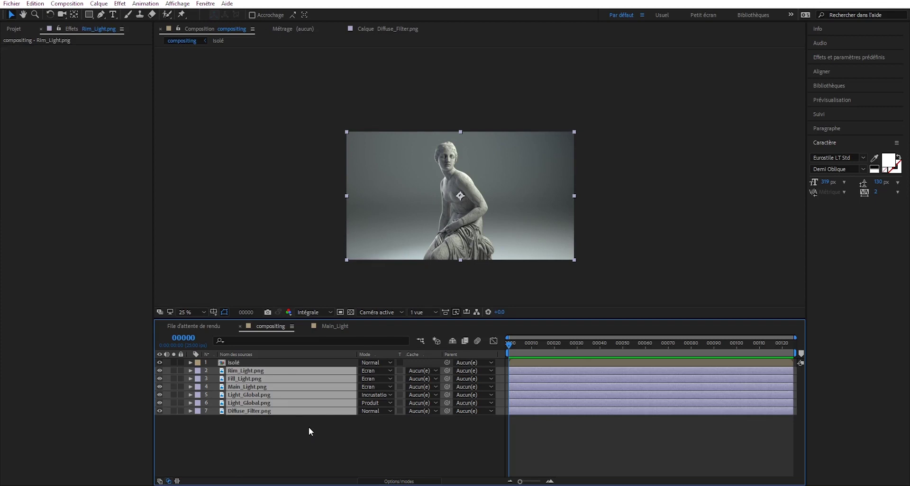
Step: Precompose the six light passes into Précomp. 2 and duplicate it
key("ctrl+shift+c")
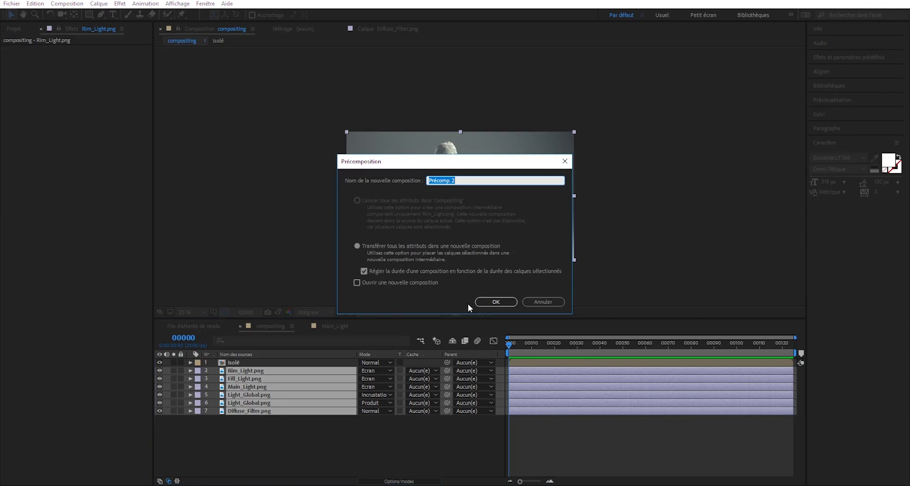
left_click(488, 302)
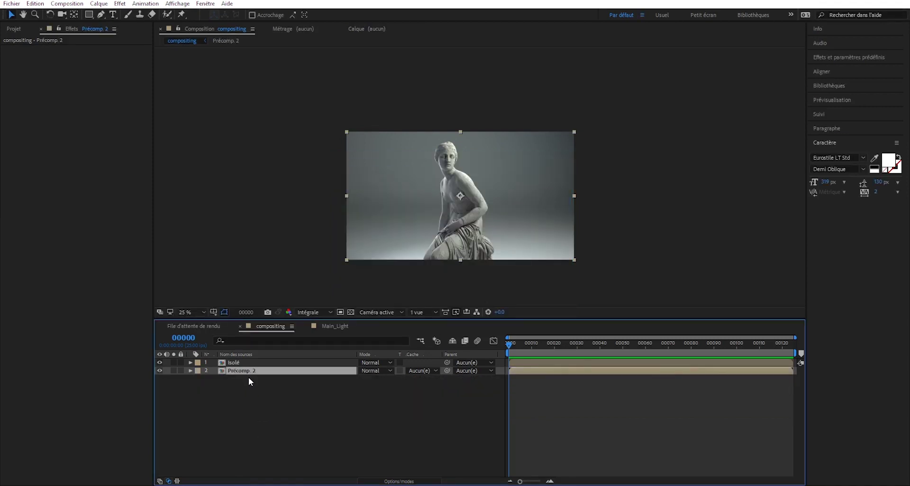
key("ctrl+d")
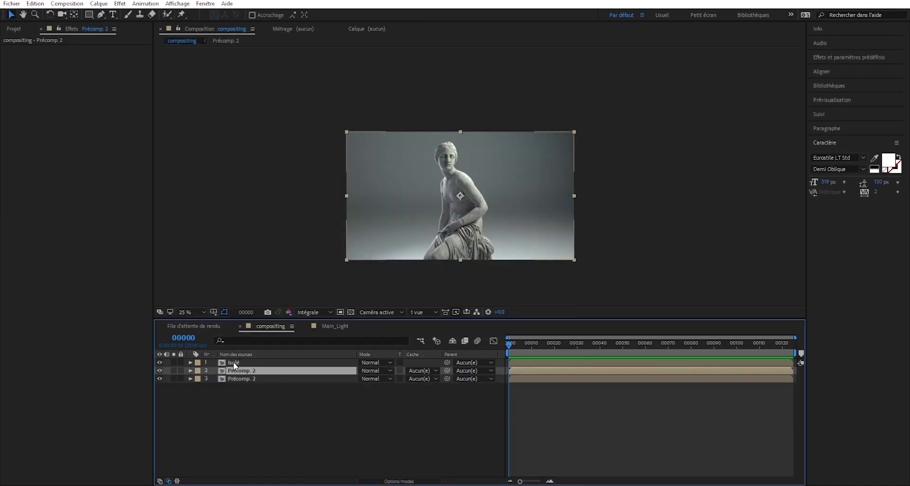
Step: Inside the Isolé comp, delete RGB.png so only MultiMatte.png remains
double_click(234, 362)
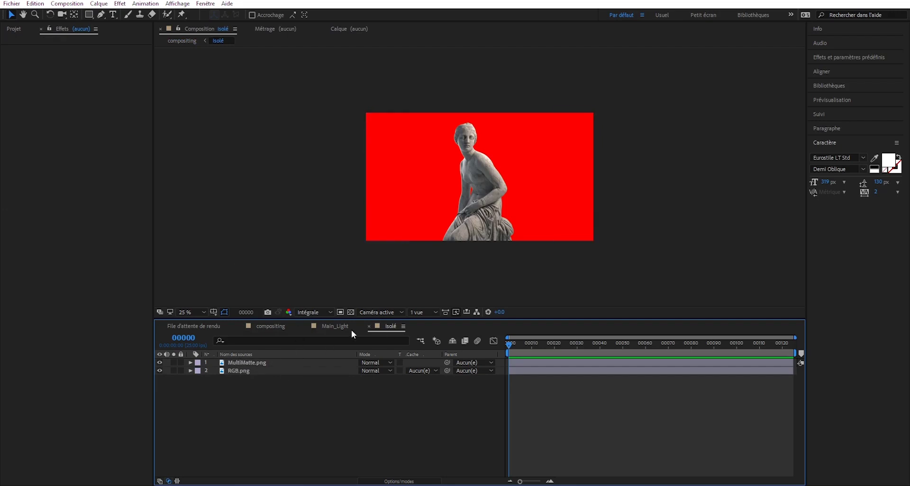
left_click(274, 326)
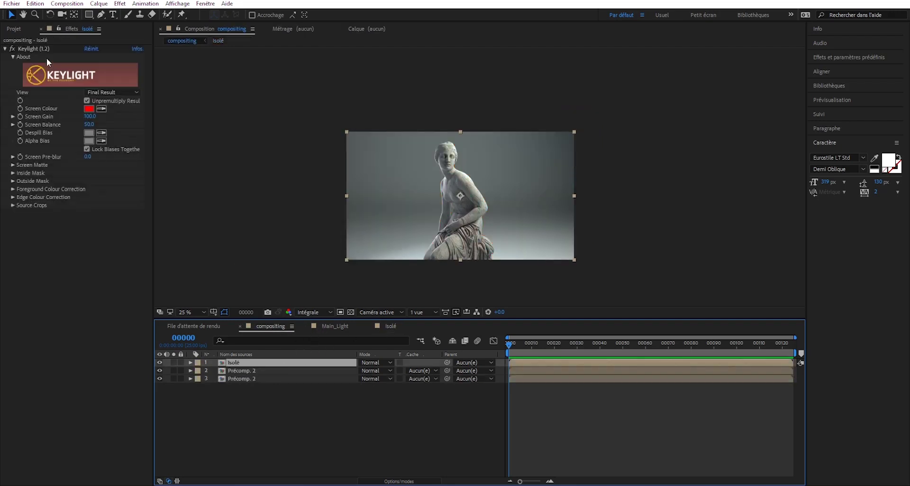
double_click(237, 363)
left_click(240, 371)
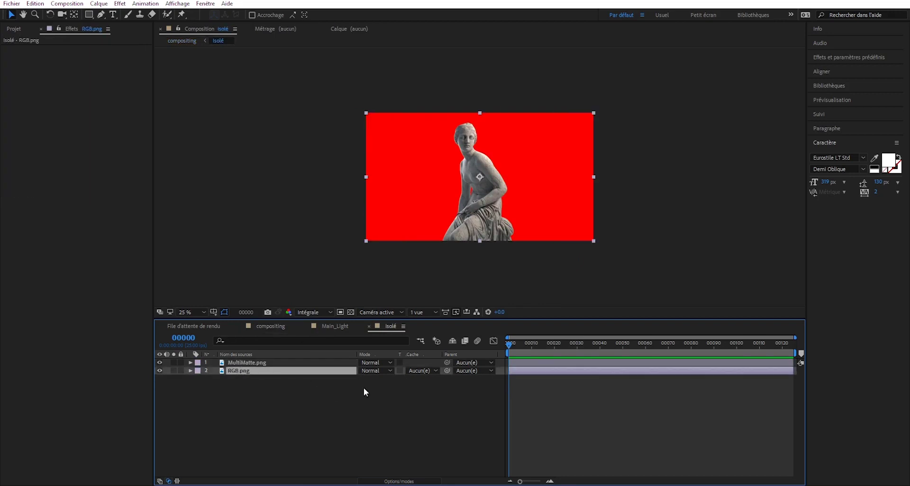
key("Delete")
left_click(249, 362)
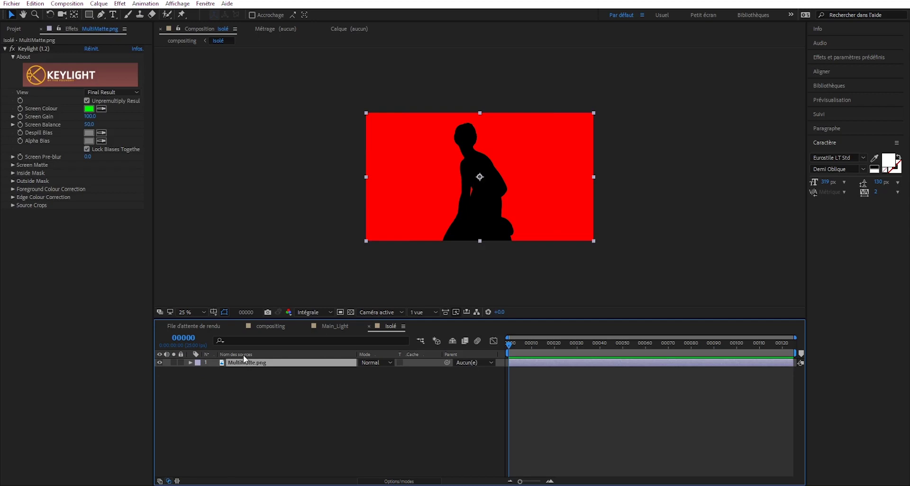
Step: Replace the Isolé layer with MultiMatte.png at the top of the compositing comp
left_click(332, 326)
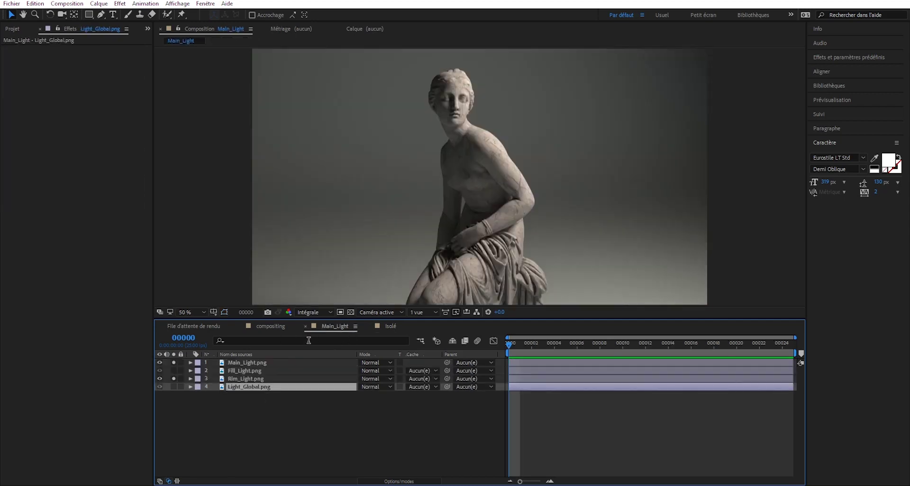
left_click(267, 325)
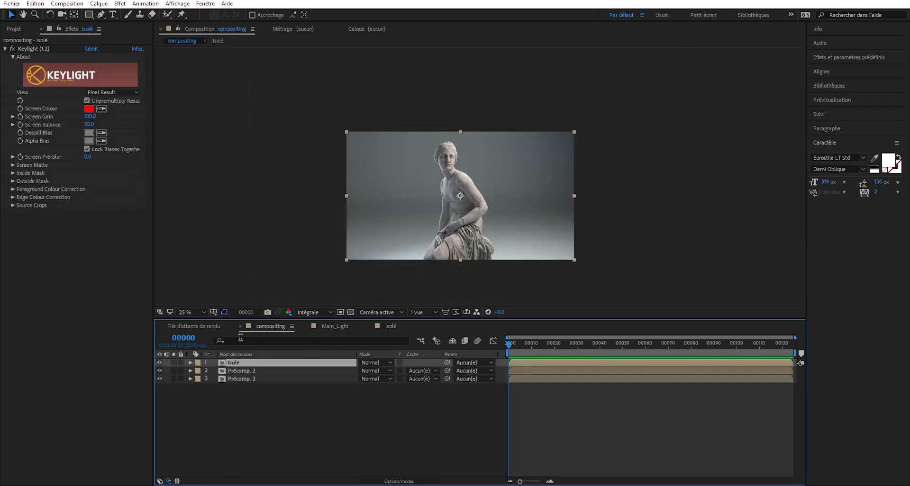
key("ctrl+z")
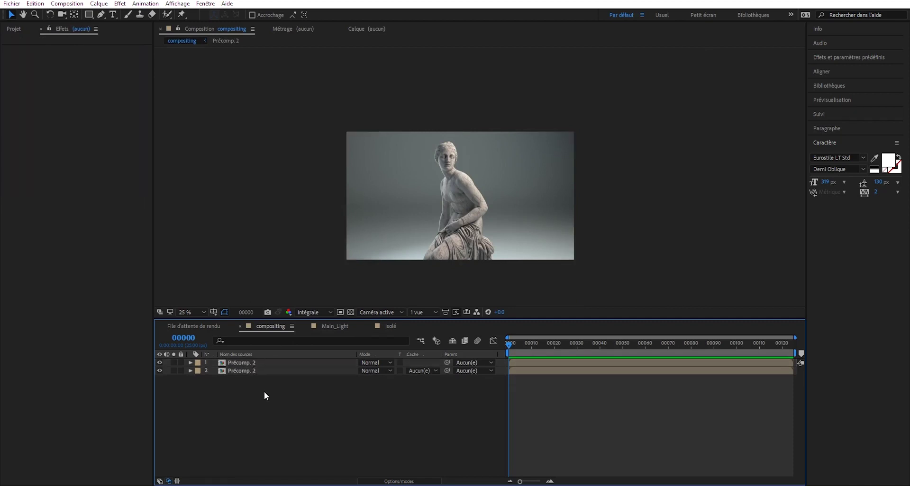
key("ctrl+z")
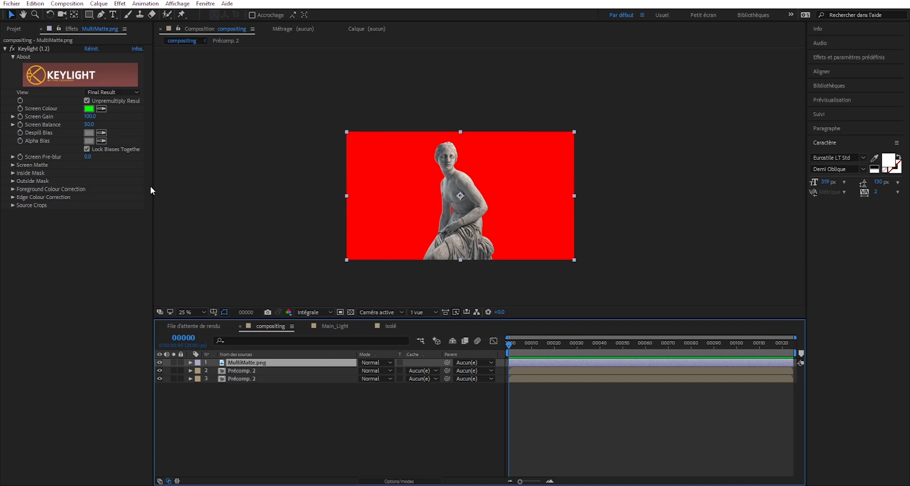
left_click(242, 371, "ctrl")
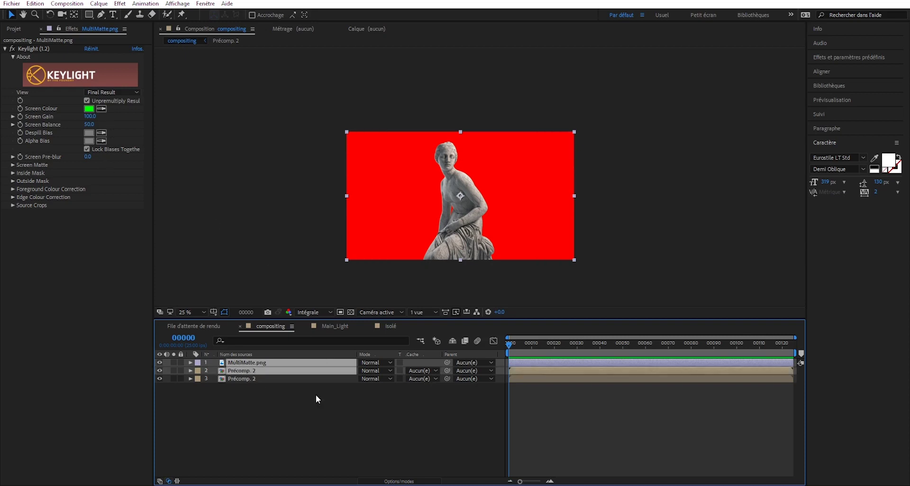
Step: Precompose MultiMatte.png and Précomp. 2 into Précomp. 3 and key out its red with Keylight
key("ctrl+shift+c")
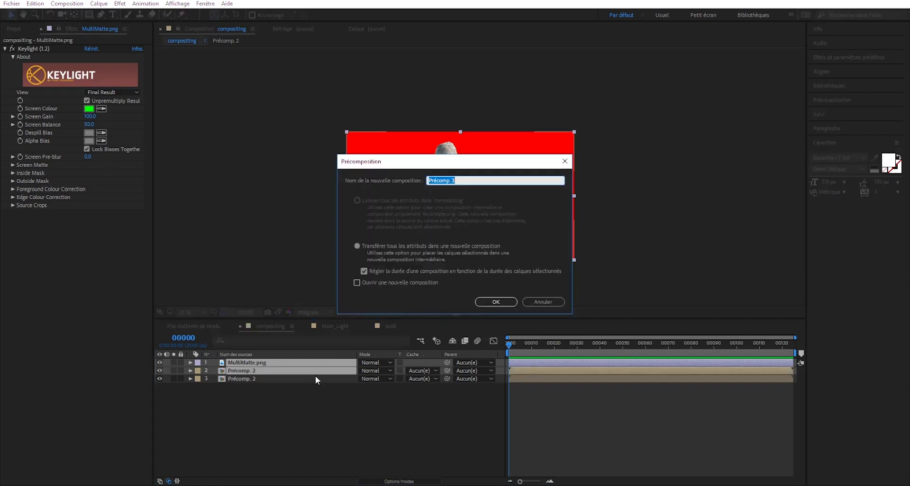
left_click(496, 298)
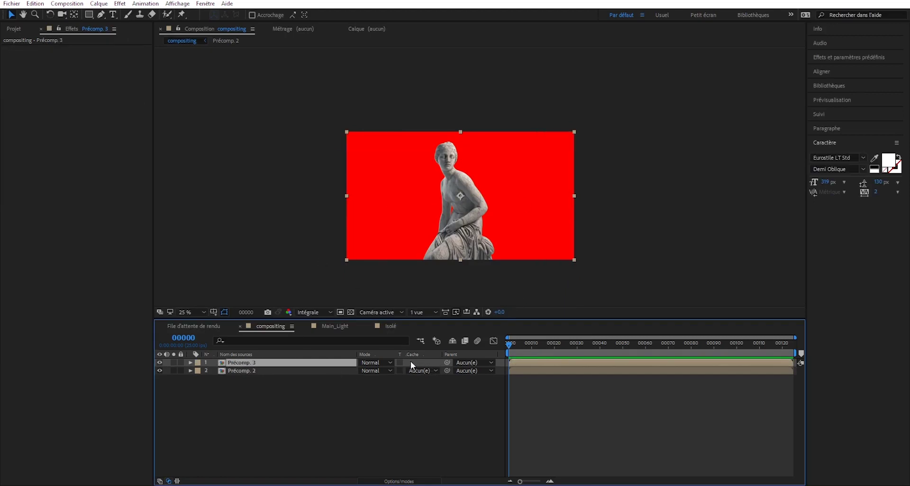
left_click(120, 3)
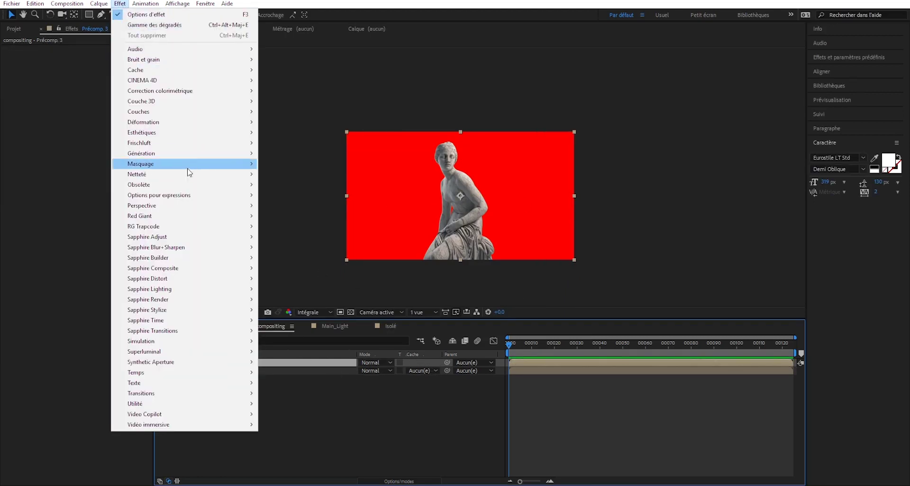
mouse_move(141, 163)
left_click(286, 177)
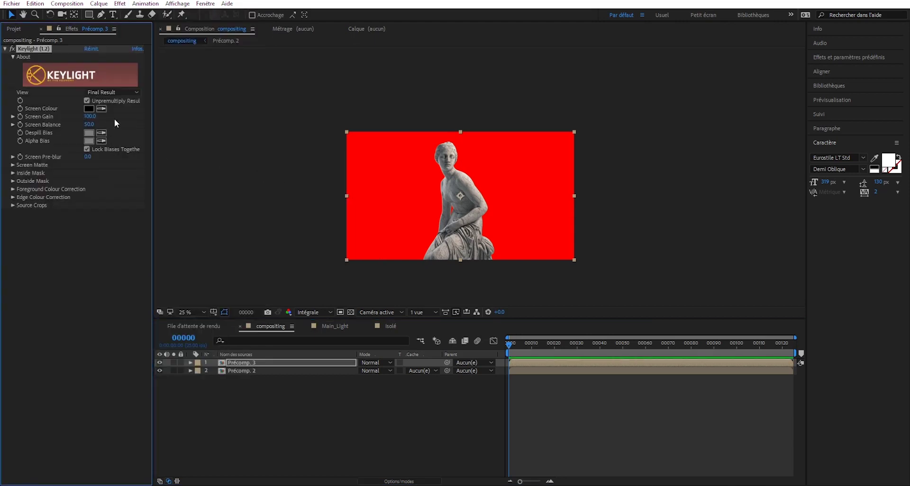
left_click(418, 186)
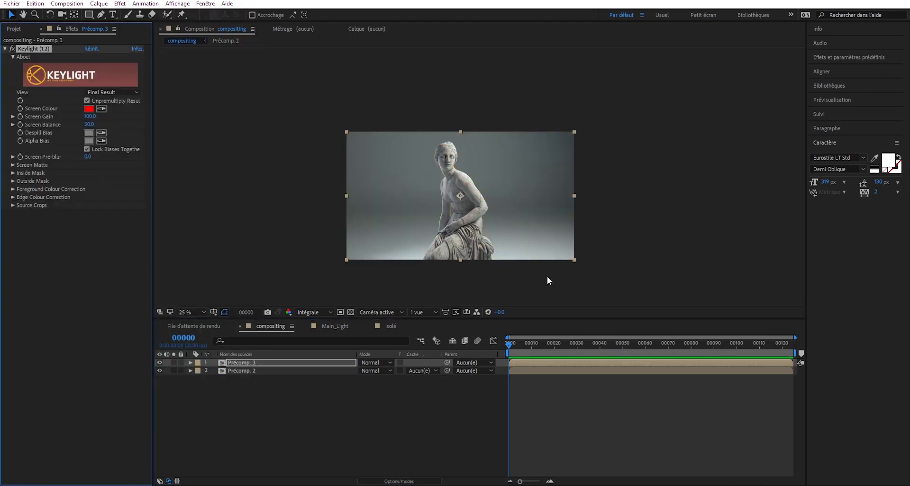
left_click(245, 372)
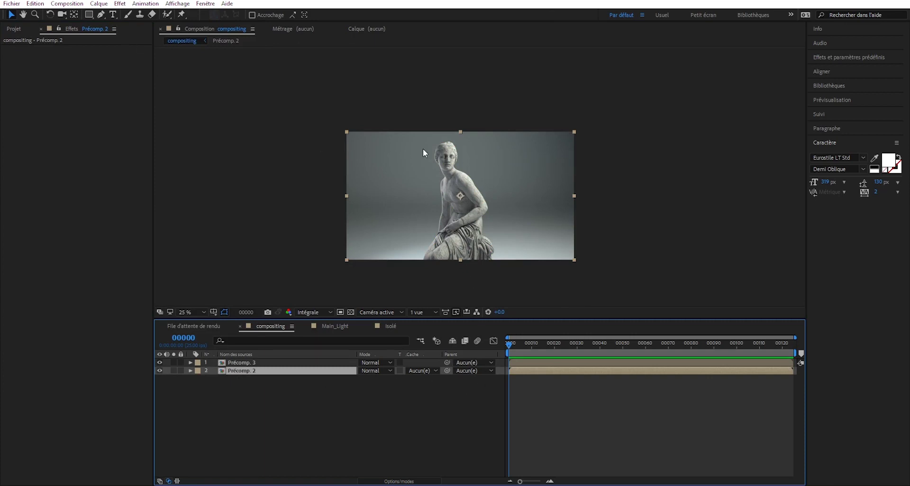
Step: Add Luminosité et contraste to Précomp. 2 and set its Luminosité to -55
left_click(121, 6)
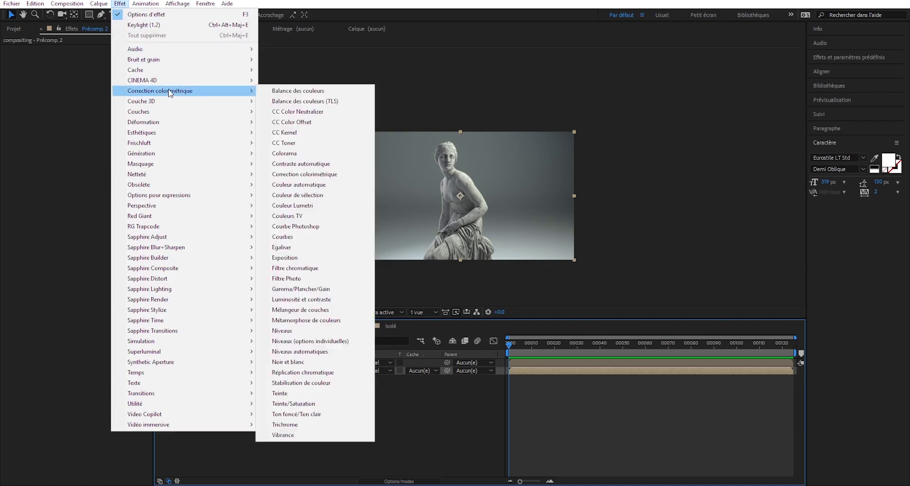
mouse_move(160, 90)
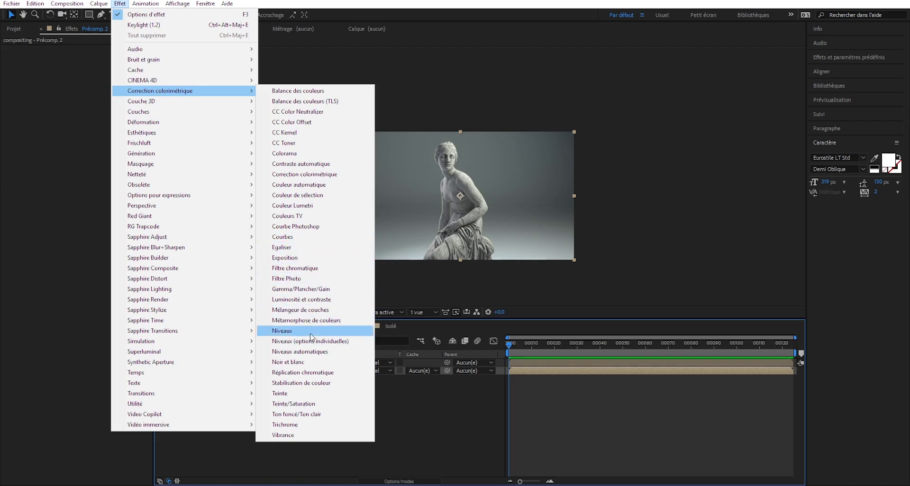
left_click(316, 301)
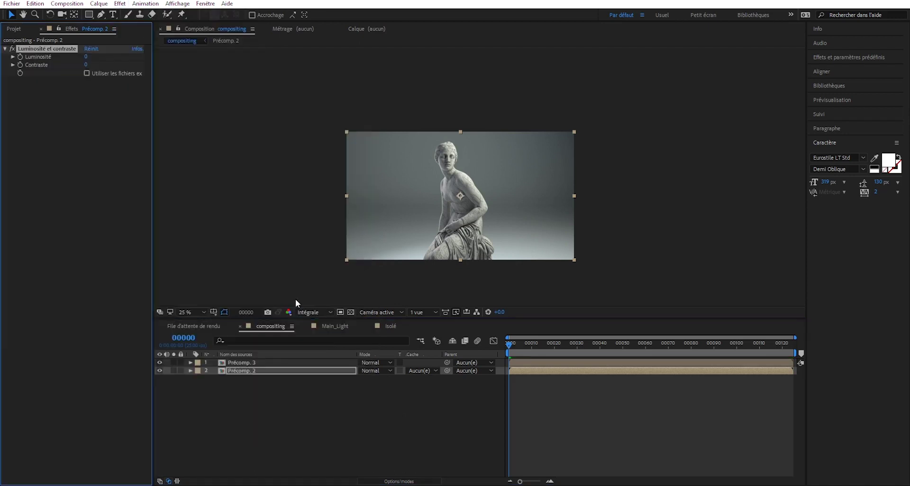
left_click_drag(85, 59, 175, 71)
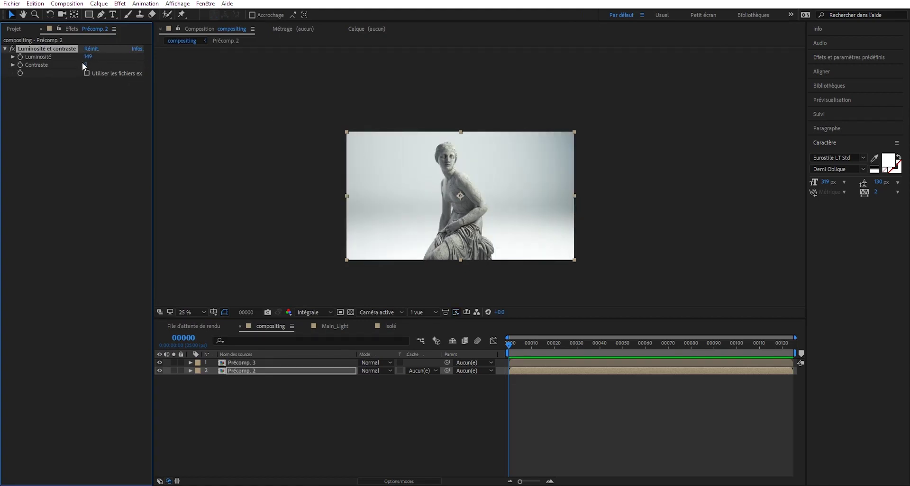
left_click_drag(88, 56, 2, 66)
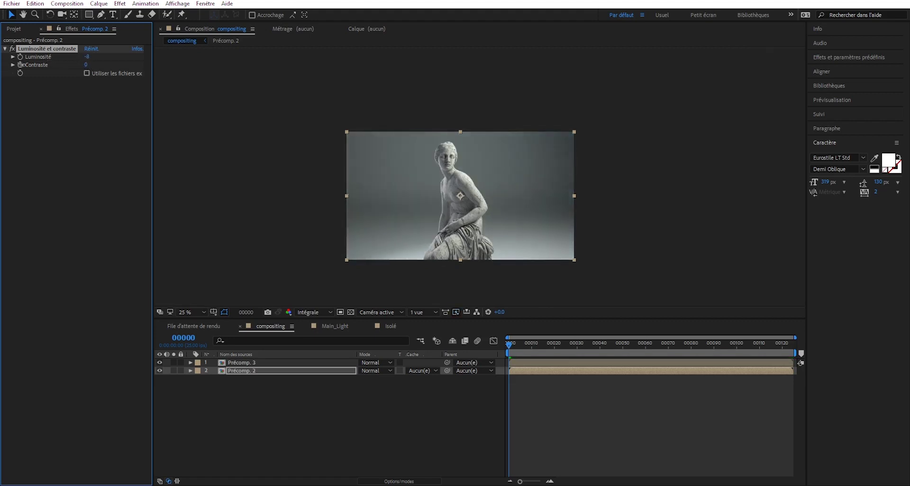
Step: Zoom the viewer to 200% on the statue's head and select the Précomp. 3 layer
scroll(439, 171, "up", 2)
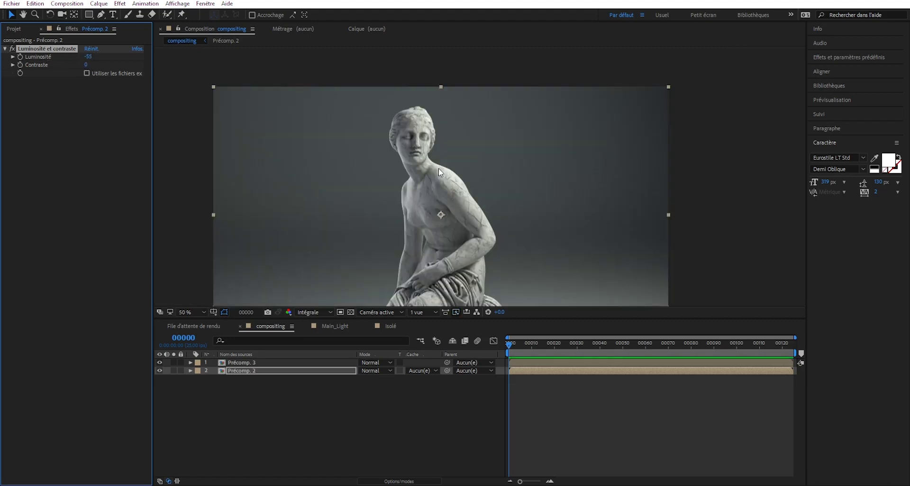
scroll(399, 163, "up", 1)
scroll(370, 154, "up", 1)
scroll(340, 146, "up", 1)
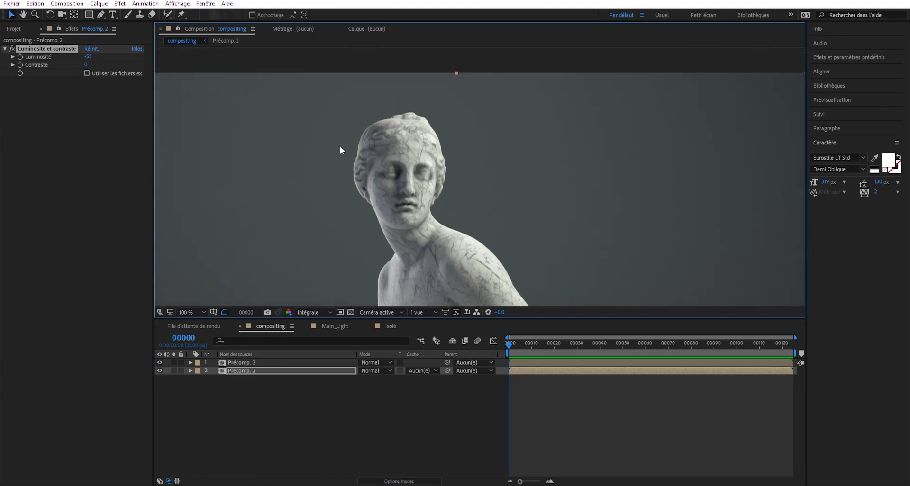
scroll(340, 146, "up", 1)
left_click_drag(340, 146, 428, 148)
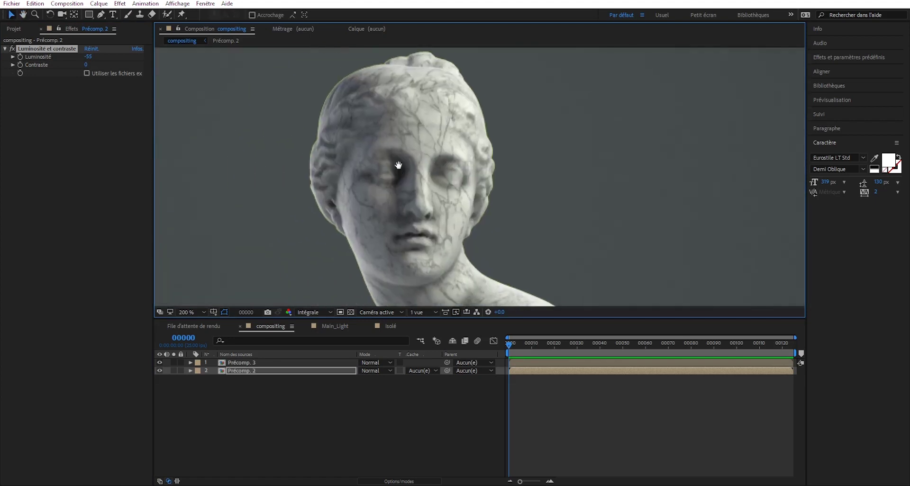
left_click(240, 363)
Step: Expand Keylight's Screen Matte on Précomp. 3 and raise Clip Black to 80
left_click(13, 158)
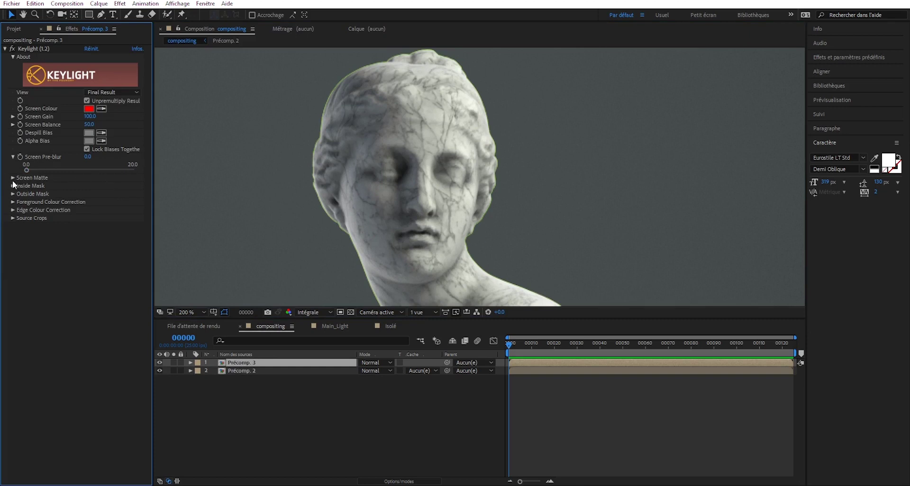
left_click(13, 178)
left_click_drag(88, 186, 116, 195)
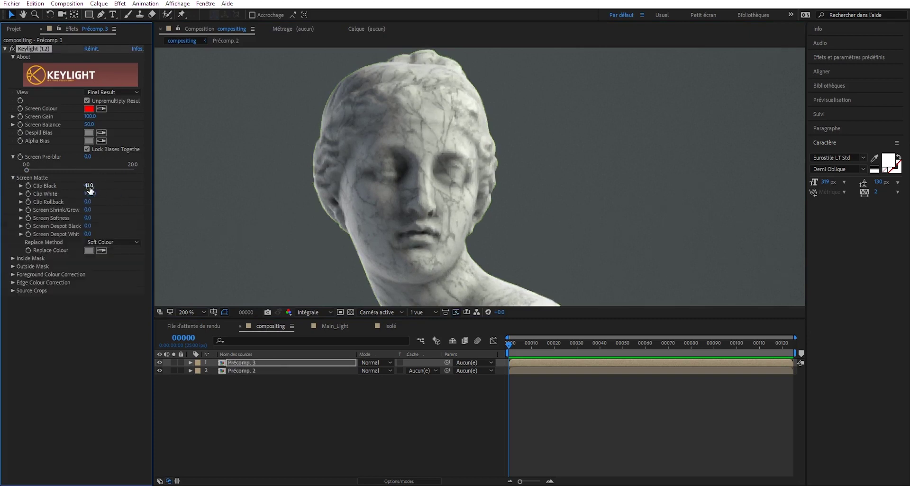
left_click_drag(90, 190, 95, 191)
left_click(90, 187)
left_click_drag(91, 222, 126, 226)
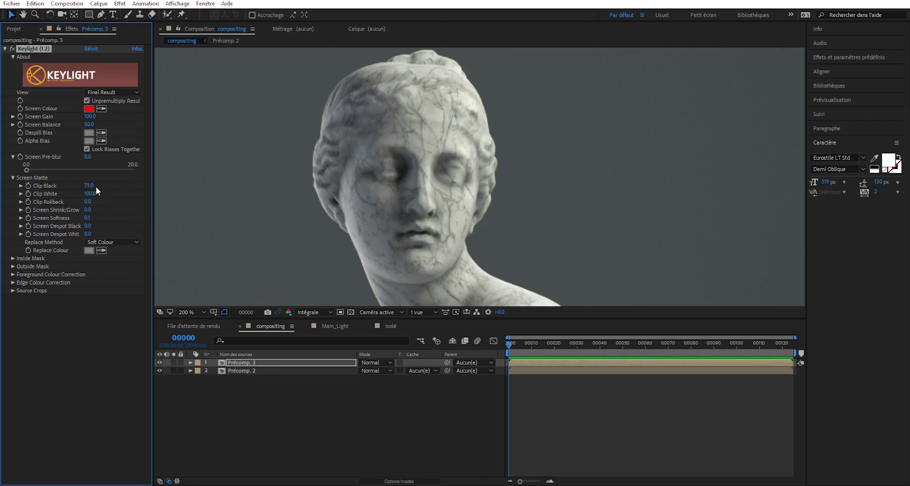
scroll(408, 221, "down", 2)
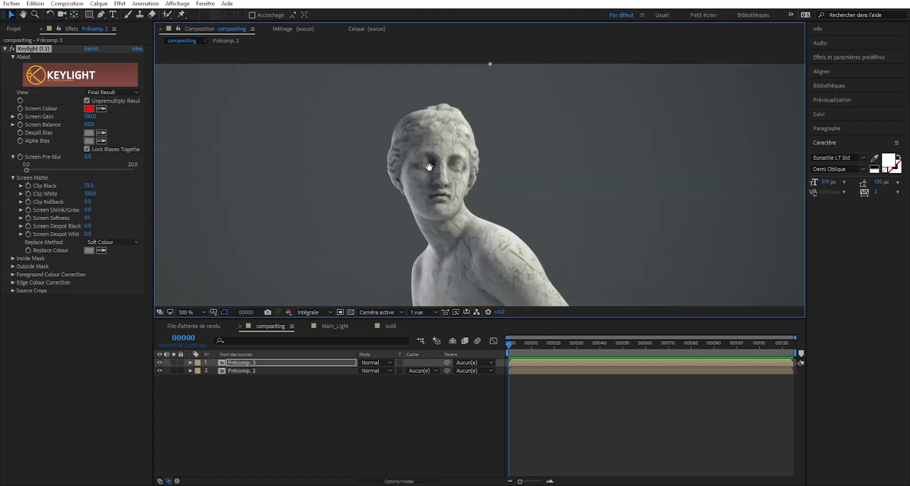
left_click_drag(547, 215, 428, 186)
scroll(420, 249, "up", 2)
mouse_move(375, 192)
left_mouse_down()
mouse_move(386, 113)
mouse_move(324, 205)
mouse_move(497, 277)
left_mouse_up()
key("v")
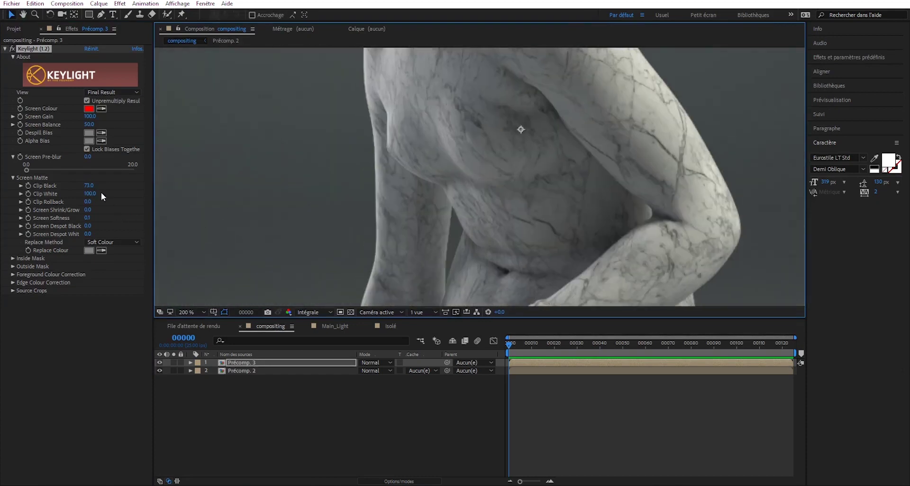
left_click_drag(86, 187, 89, 187)
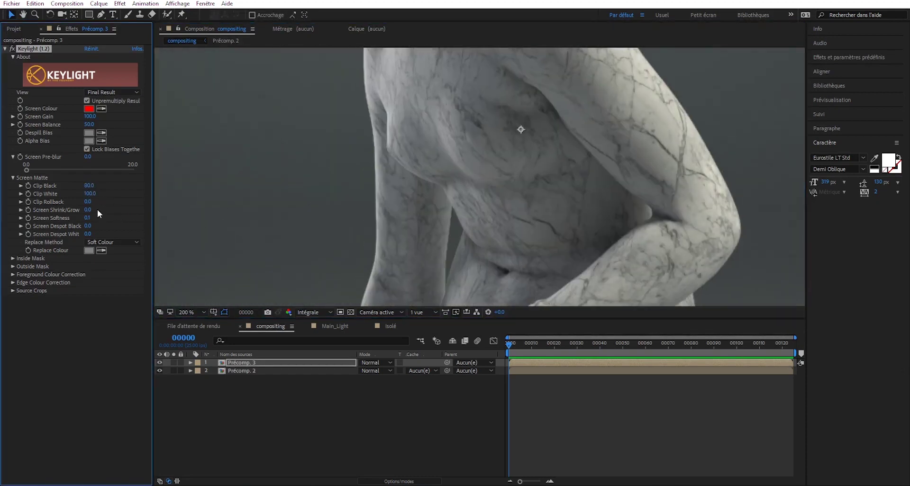
Step: Set the Keylight Screen Softness to 0.1 after trying 0.2 and 0
left_click(88, 218)
type(".2")
key("Return")
key("period")
key("comma")
left_click(88, 218)
type("0")
key("Return")
left_click(89, 218)
type("0.1")
key("Return")
Step: Keep Clip Black at 80 and set Screen Shrink/Grow to -0.3
scroll(446, 248, "up", 2)
scroll(446, 248, "up", 3)
scroll(446, 248, "up", 3)
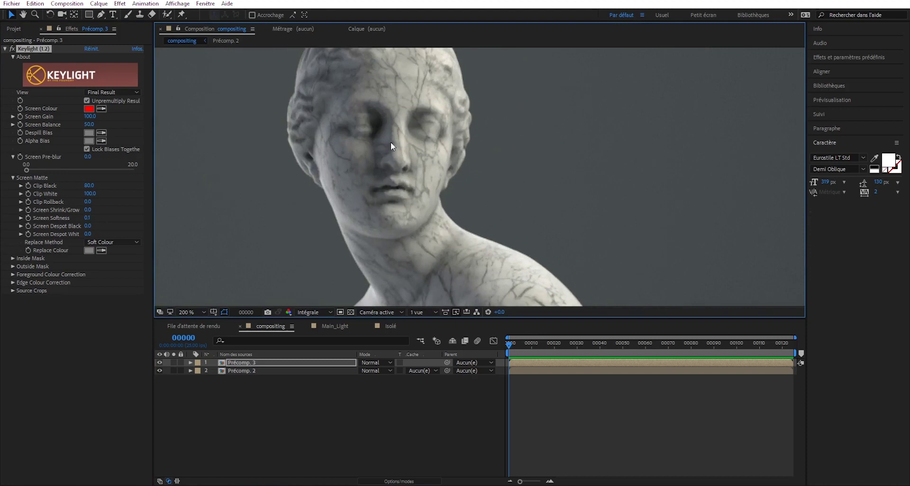
scroll(275, 127, "up", 2, "alt")
left_click_drag(88, 188, 91, 189)
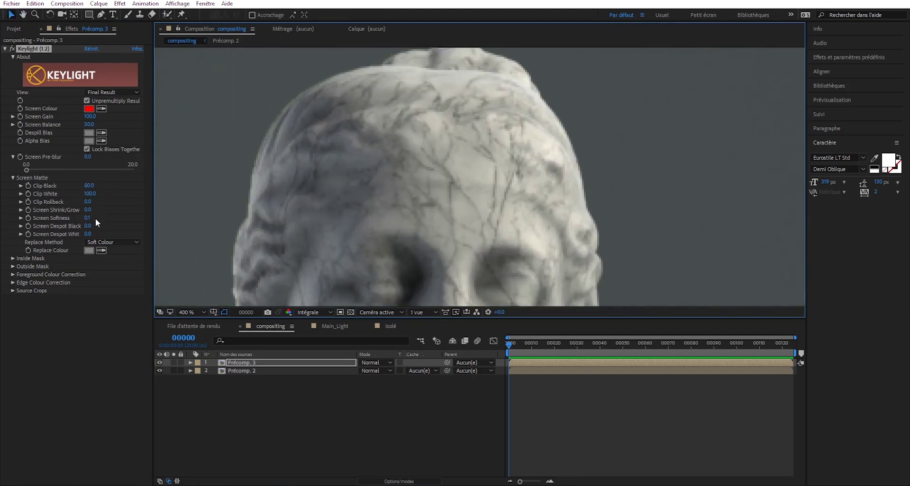
left_click(88, 210)
type("0.1")
key("Return")
left_click(86, 212)
type("-0")
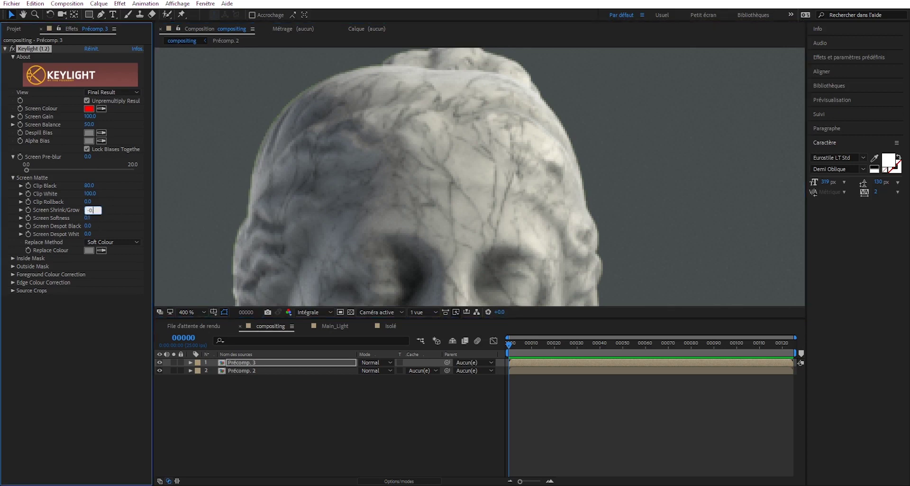
key("Return")
left_click(87, 212)
type("-0.3")
key("Return")
Step: Zoom out and pan along the statue's neck and shoulder to inspect the matte edge
key("comma")
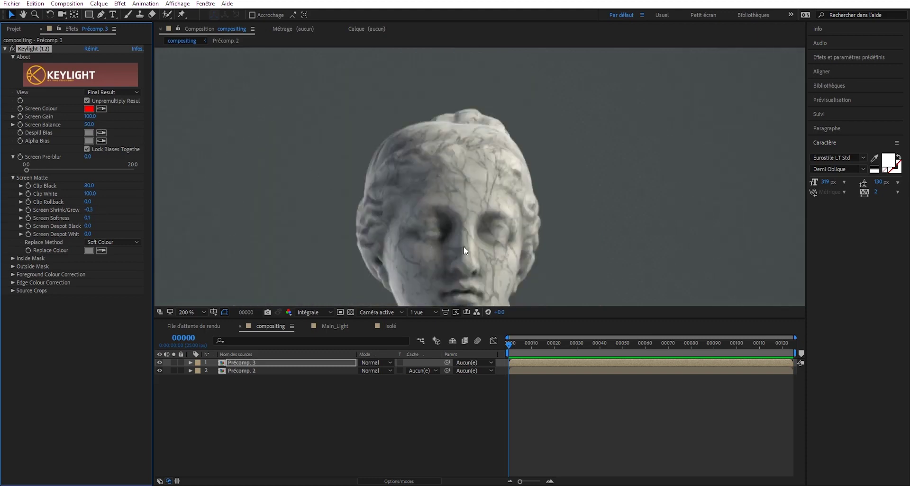
left_click_drag(464, 246, 400, 152)
left_click_drag(459, 244, 396, 195)
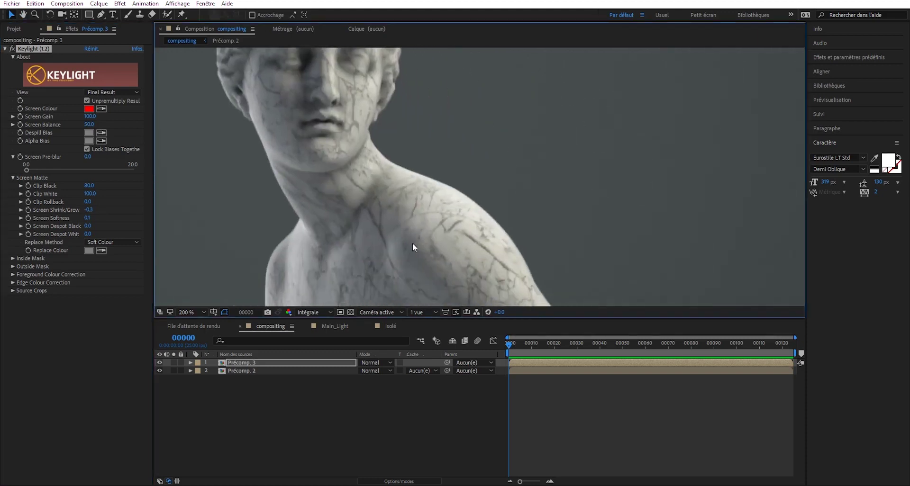
key("comma")
key("comma")
key("comma")
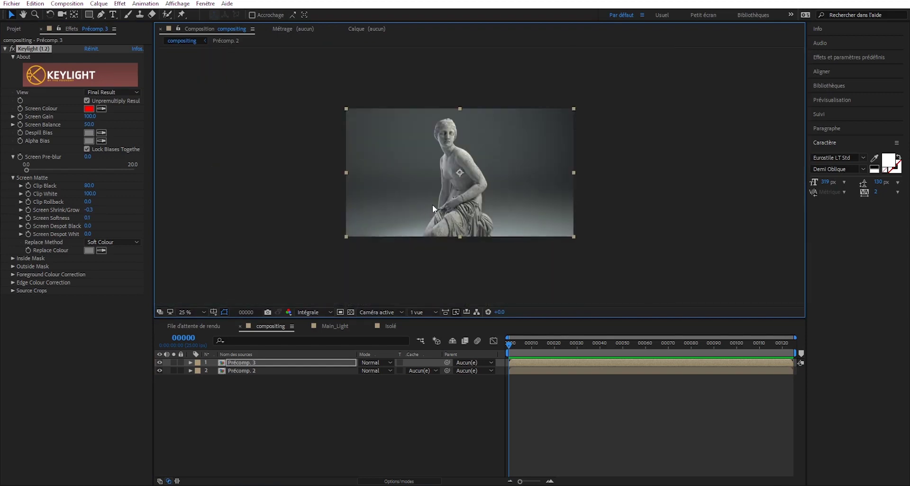
Step: Precompose Précomp. 3 and Précomp. 2 into 'full comp' and apply SA Color Finesse 3 to it
left_click(5, 48)
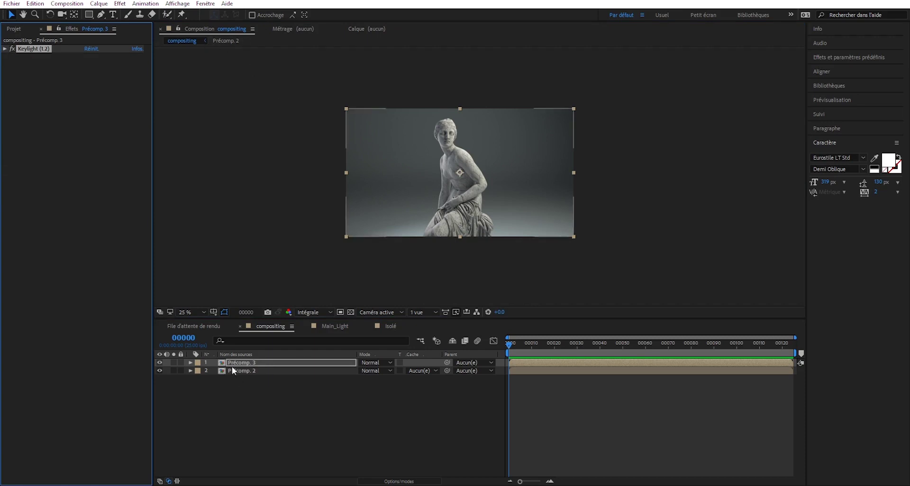
left_click(244, 372, "shift")
key("ctrl+shift+c")
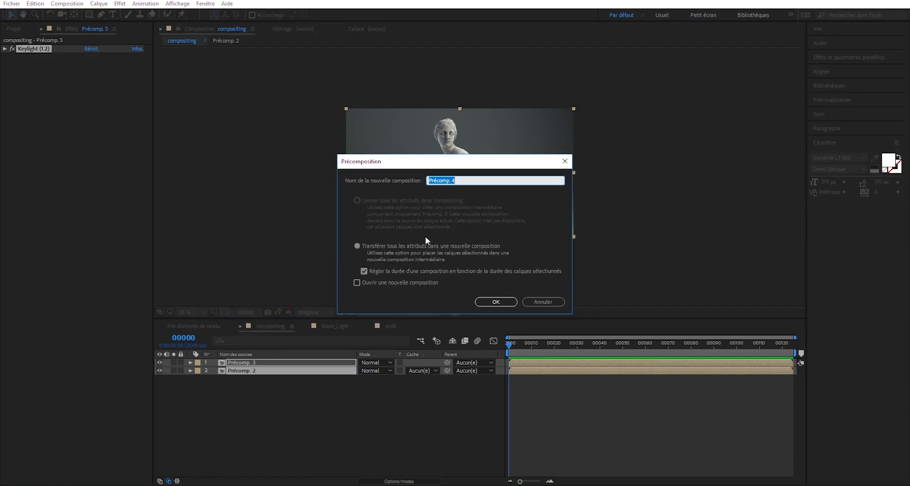
type("full comp")
key("Return")
left_click(119, 3)
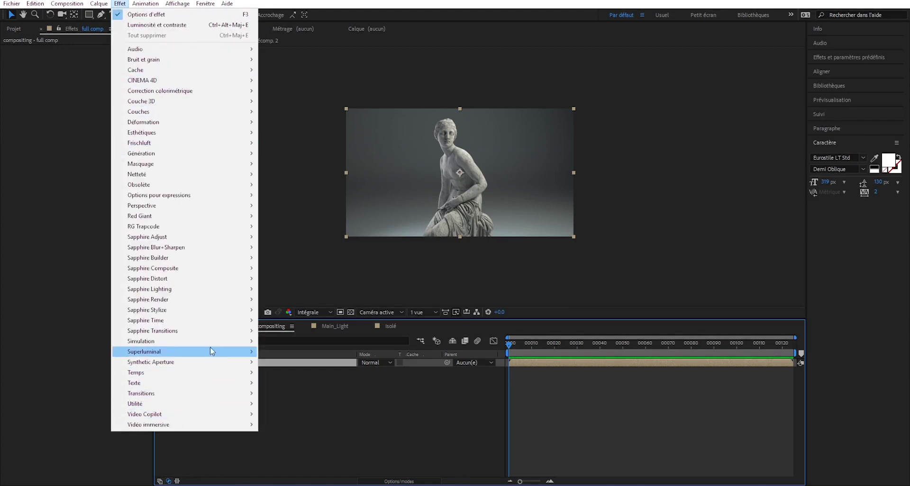
mouse_move(151, 362)
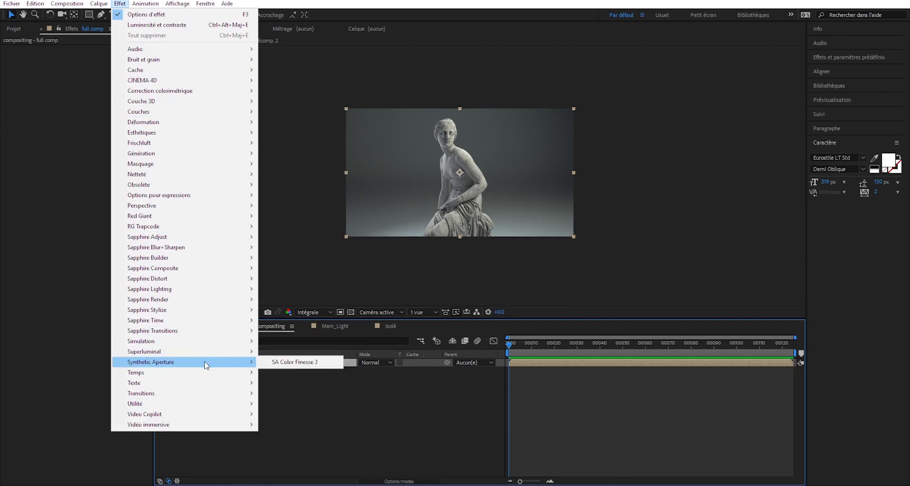
left_click(294, 362)
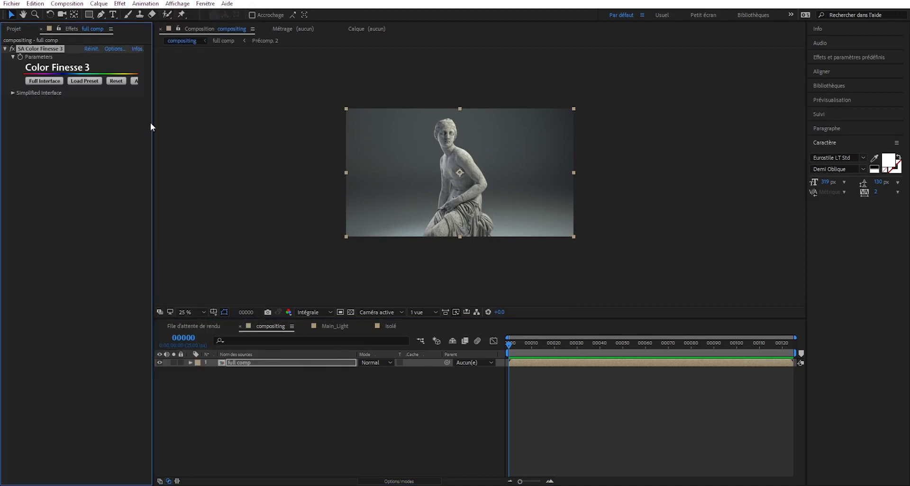
left_click(13, 92)
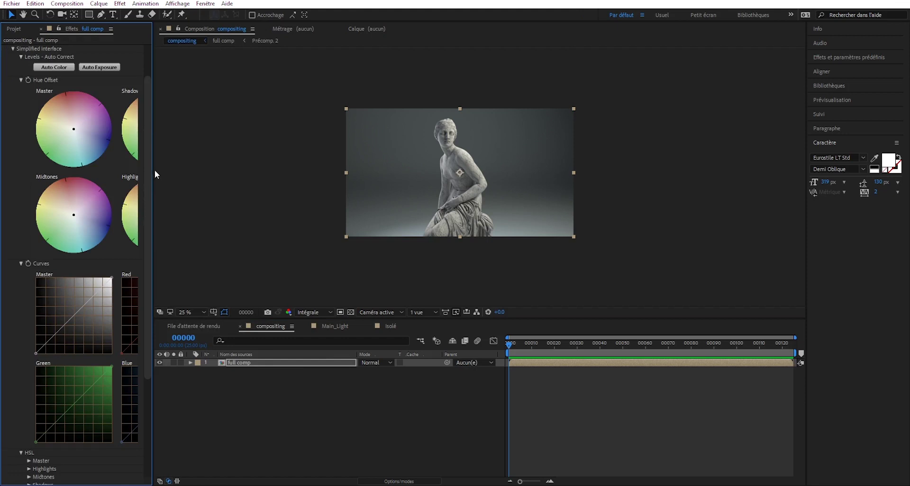
left_click_drag(151, 172, 284, 170)
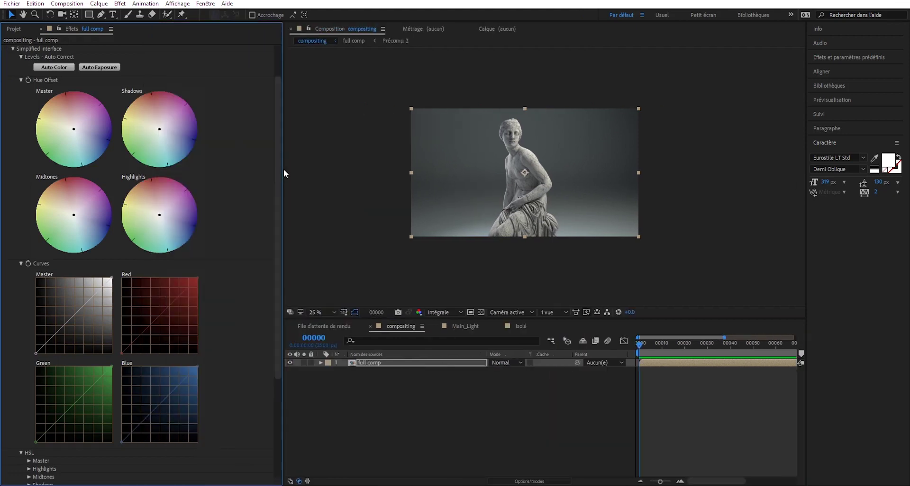
left_click_drag(162, 131, 167, 135)
scroll(485, 157, "up", 2)
left_click_drag(492, 219, 492, 284)
left_click_drag(151, 211, 149, 199)
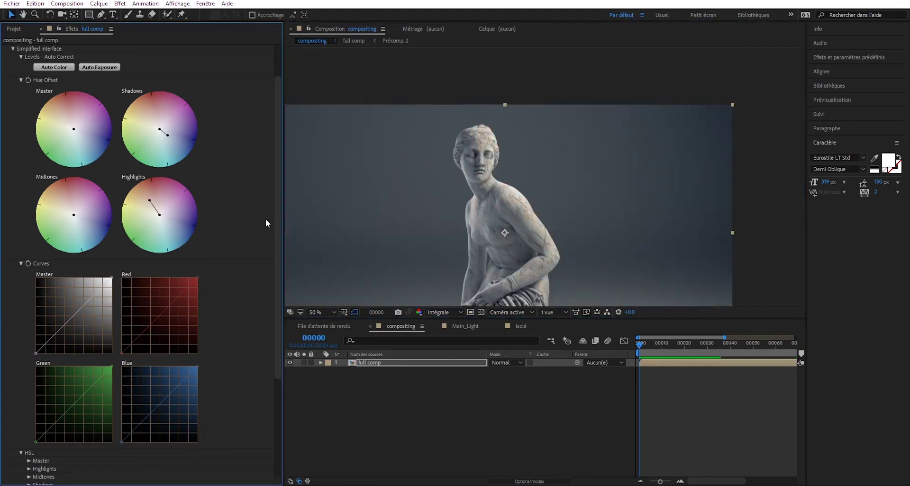
scroll(423, 195, "down", 2)
left_click_drag(423, 196, 388, 153)
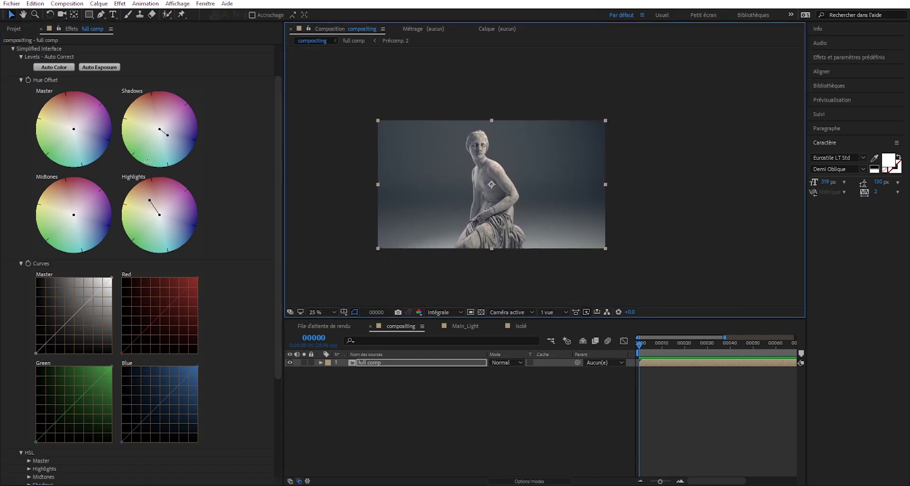
mouse_move(74, 129)
left_mouse_down()
mouse_move(70, 121)
mouse_move(73, 129)
left_mouse_up()
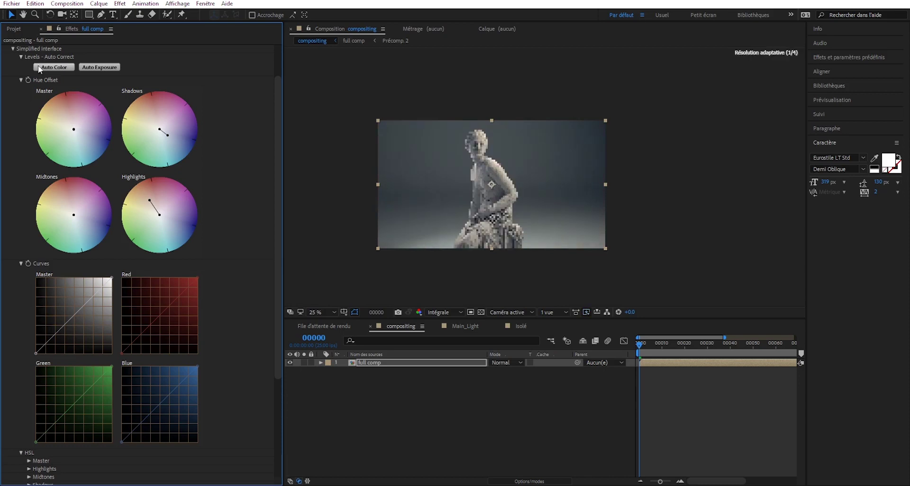
scroll(281, 229, "up", 2)
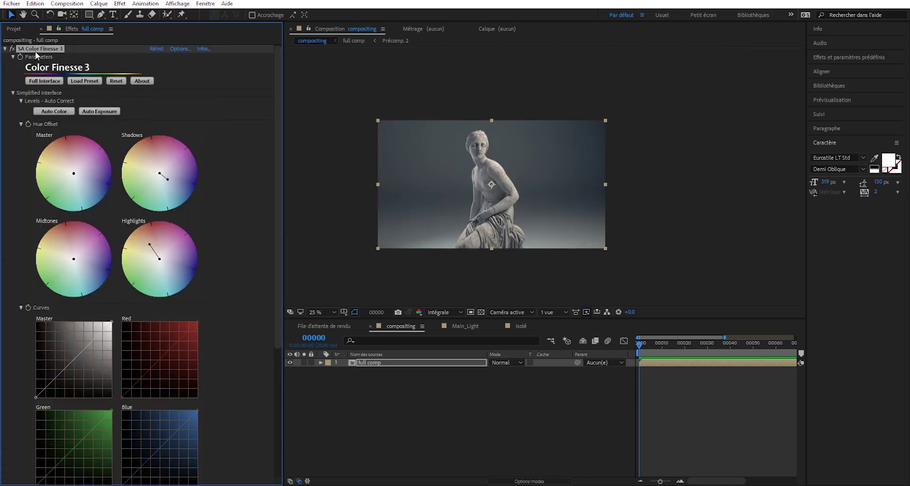
key("Delete")
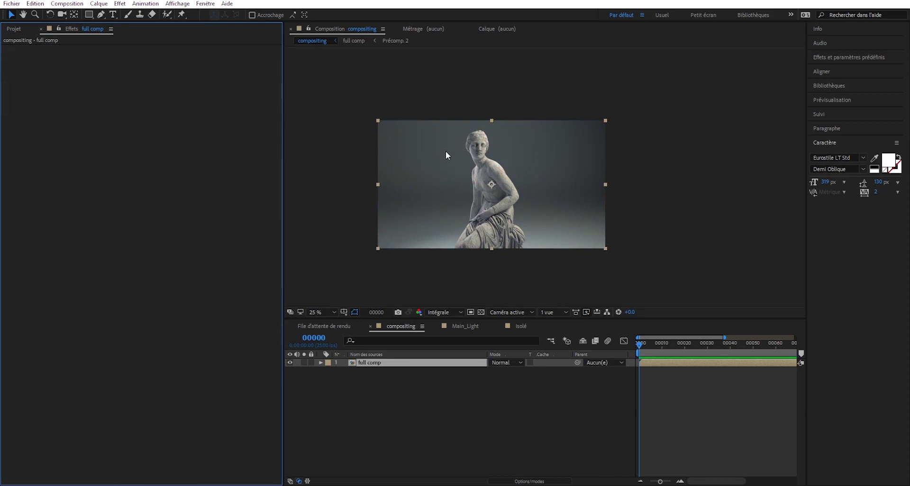
Step: Apply the Plus net sharpening effect to full comp with Intensité 5
key("period")
key("period")
left_click(120, 4)
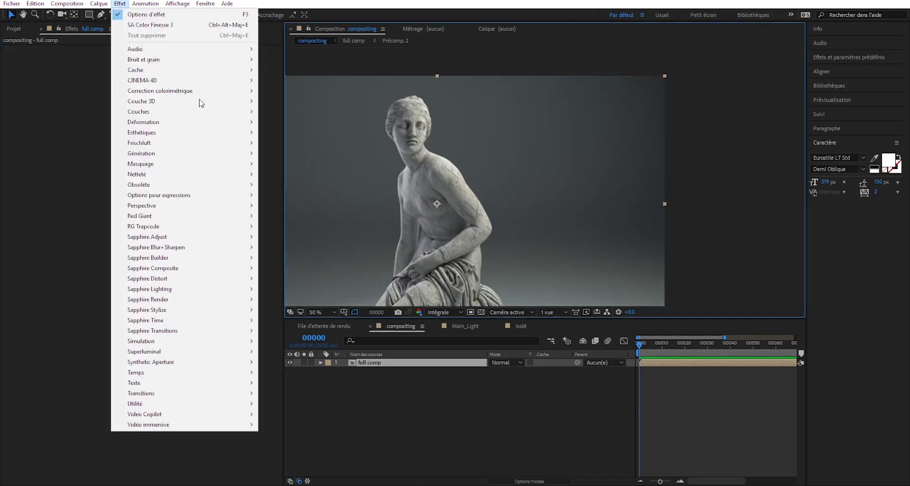
mouse_move(137, 174)
left_click(311, 322)
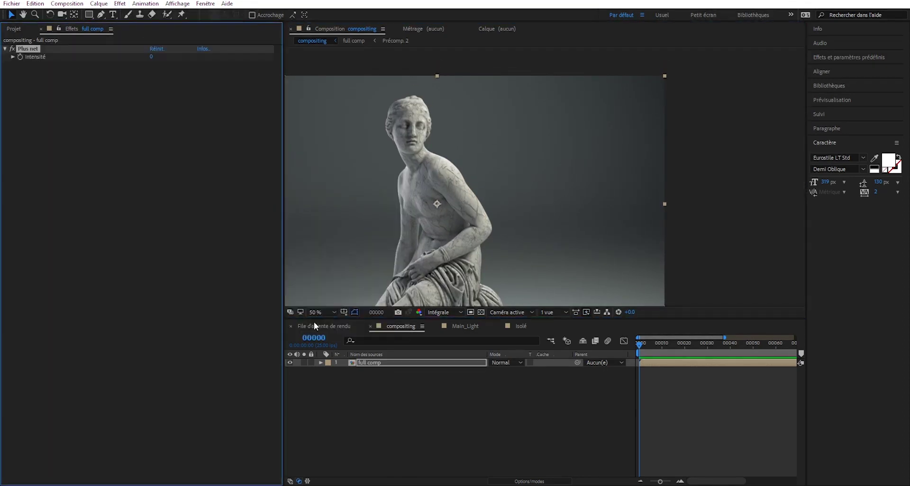
type("5")
key("Return")
Step: Zoom and pan the viewer to inspect the sharpened statue, ending on its head
scroll(388, 162, "up", 4)
left_click_drag(388, 162, 487, 189)
scroll(500, 200, "down", 2)
scroll(514, 192, "up", 2)
scroll(525, 187, "up", 2)
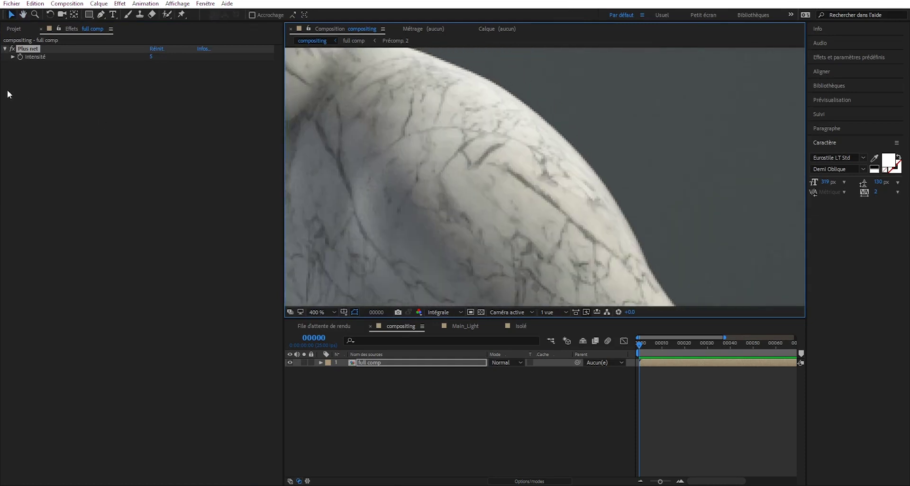
left_click(15, 48)
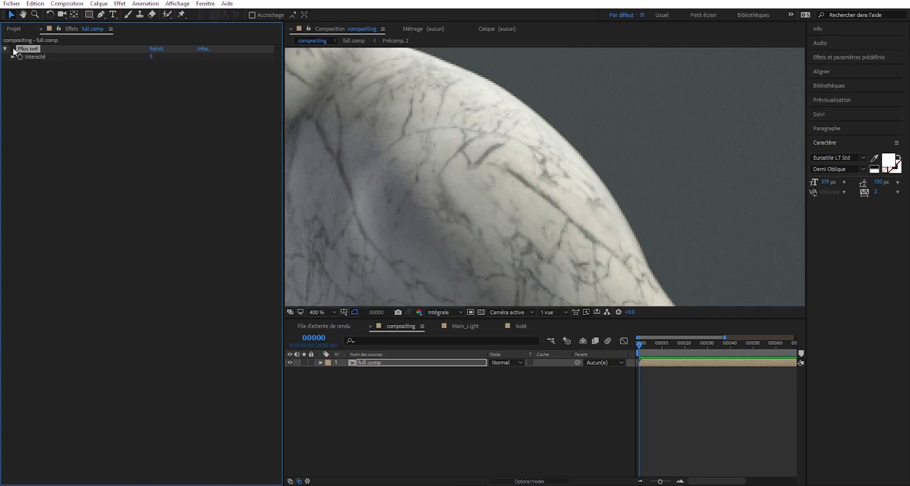
scroll(442, 156, "down", 4)
left_click_drag(524, 219, 490, 146)
scroll(490, 146, "down", 2)
mouse_move(516, 246)
left_mouse_down()
mouse_move(526, 223)
mouse_move(546, 297)
left_mouse_up()
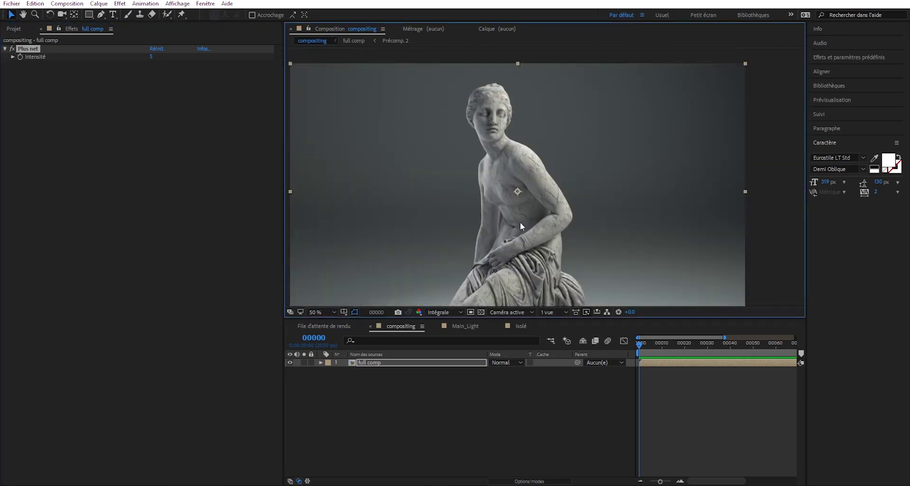
left_click_drag(476, 202, 486, 221)
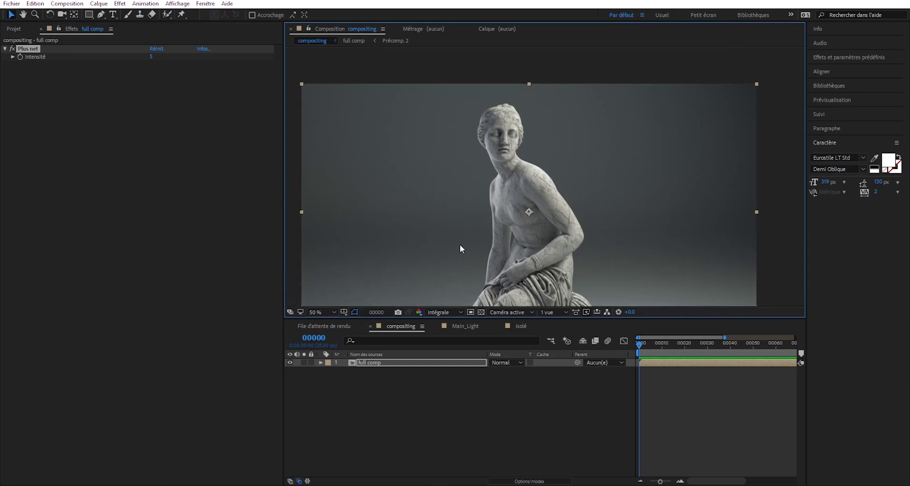